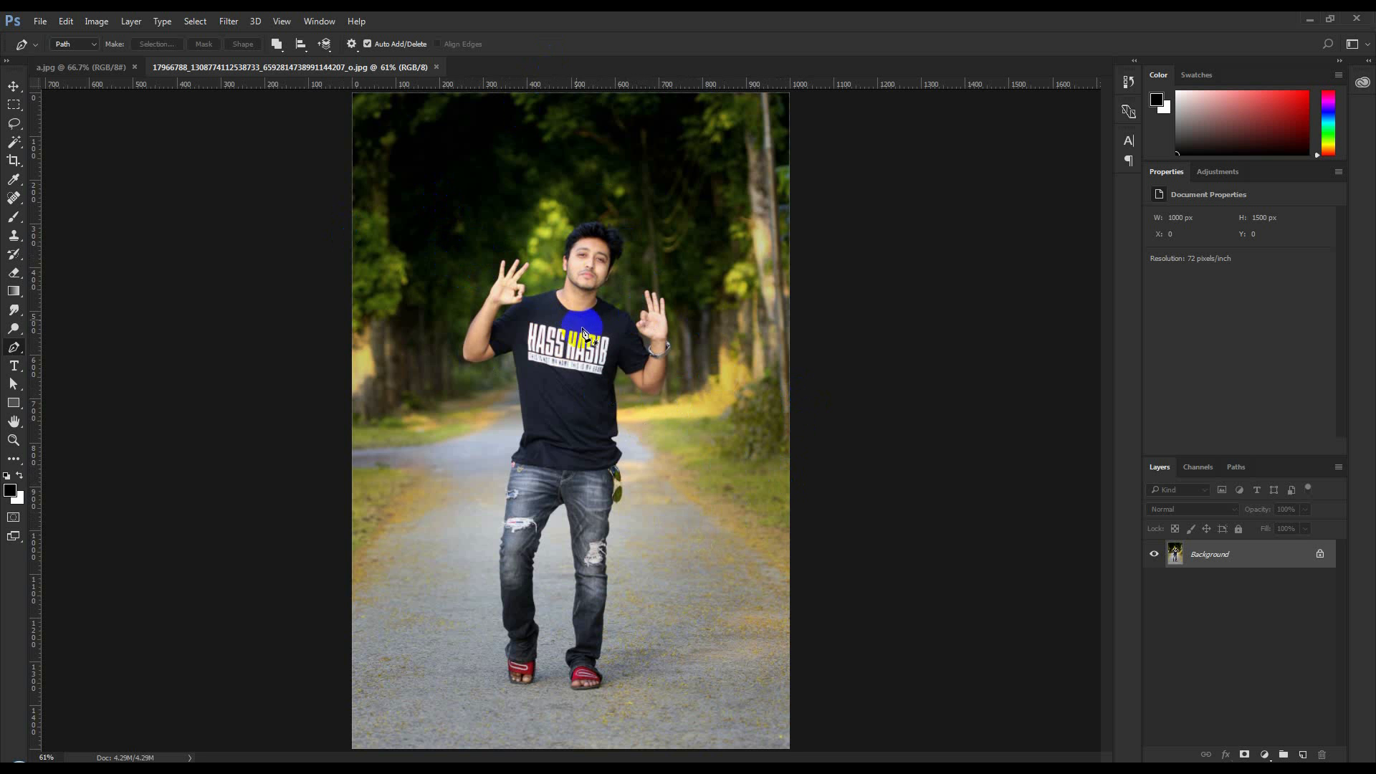
# Examine the photo of the man on the road and the car photo a.jpg
pyautogui.scroll(1, 611, 423)
pyautogui.scroll(-1, 611, 423)
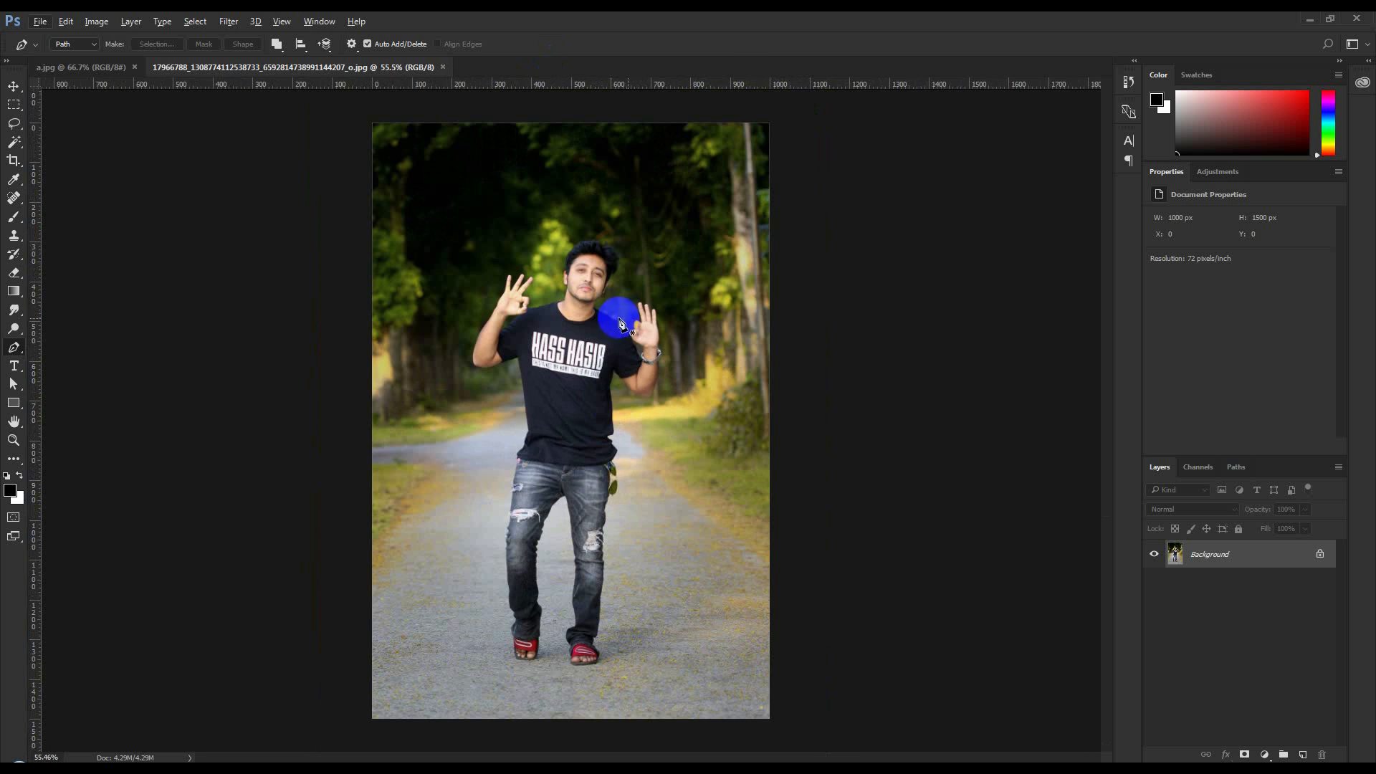
pyautogui.click(108, 67)
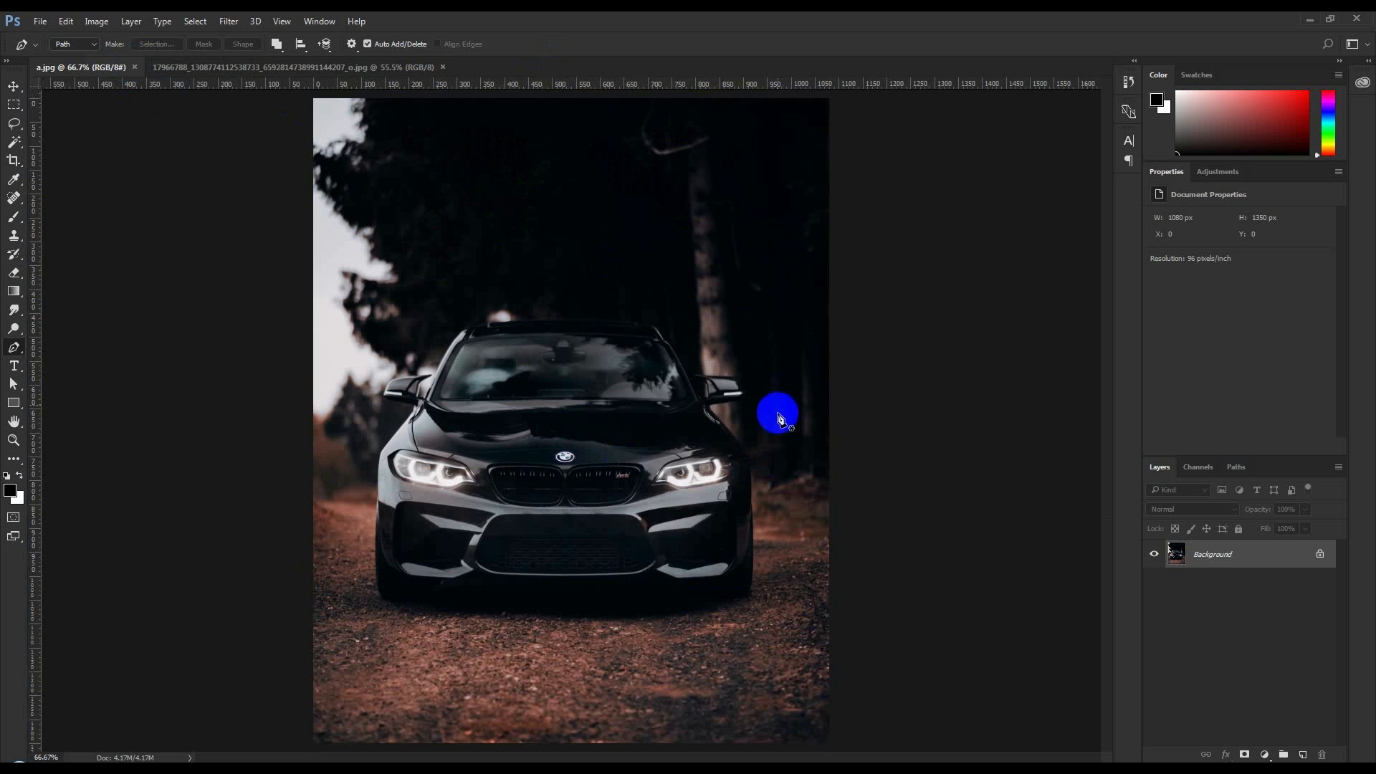
pyautogui.scroll(-1, 731, 467)
pyautogui.scroll(1, 732, 472)
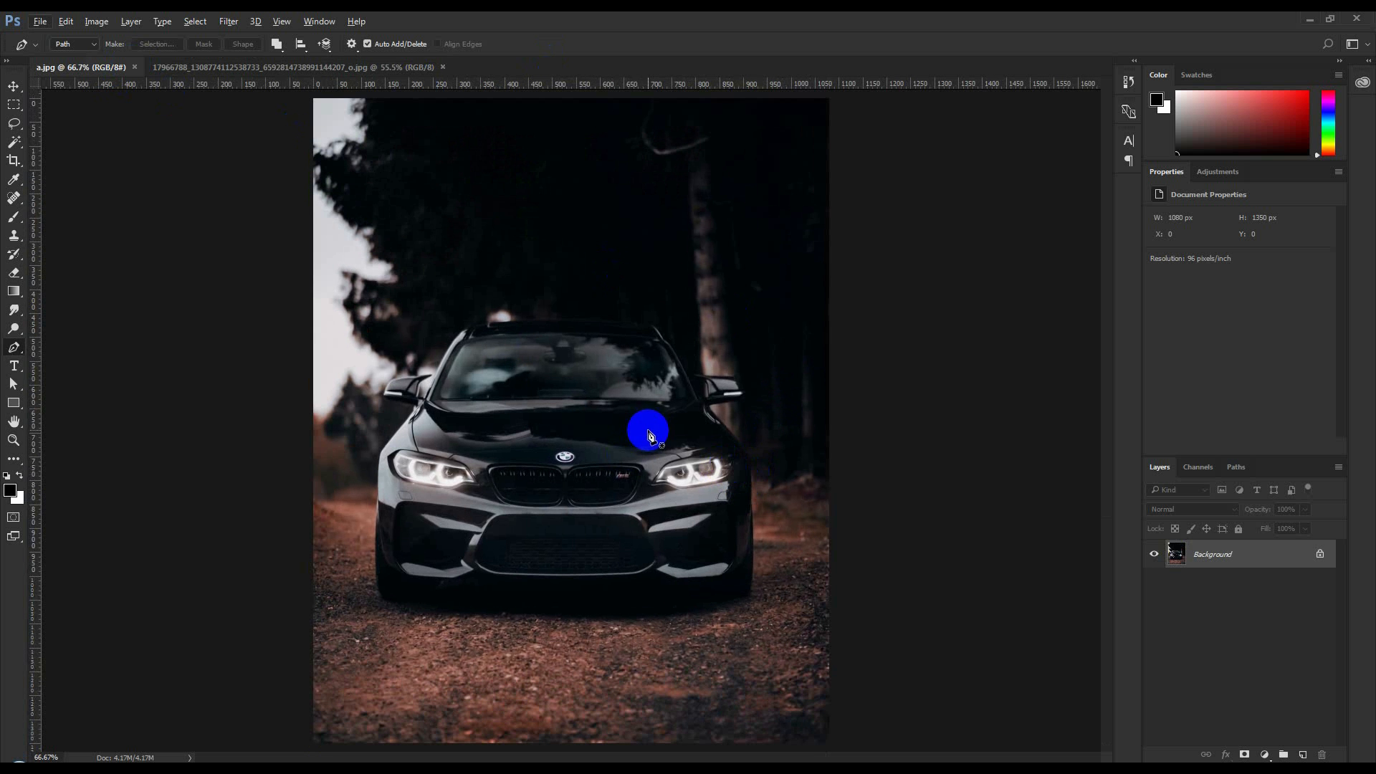
pyautogui.click(314, 68)
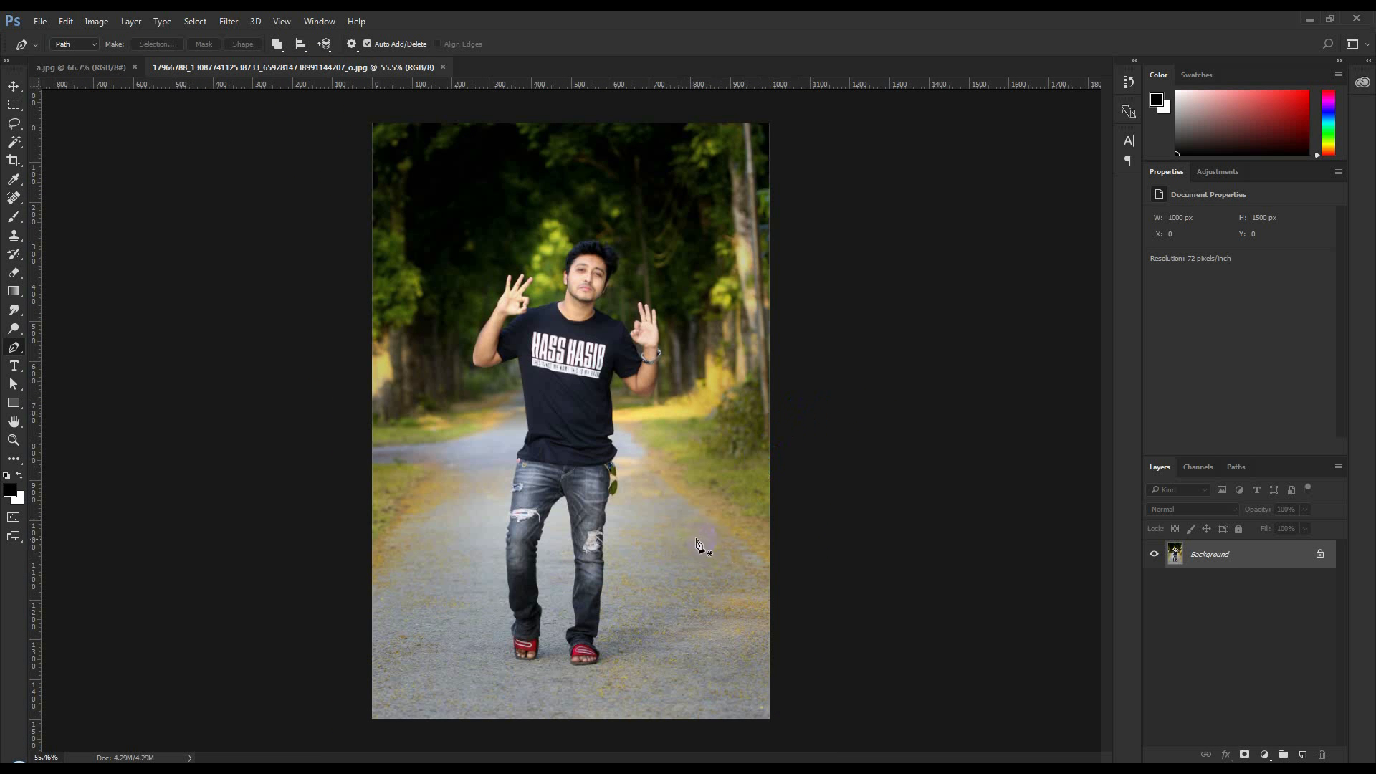
pyautogui.scroll(-1, 681, 550)
pyautogui.click(1020, 495)
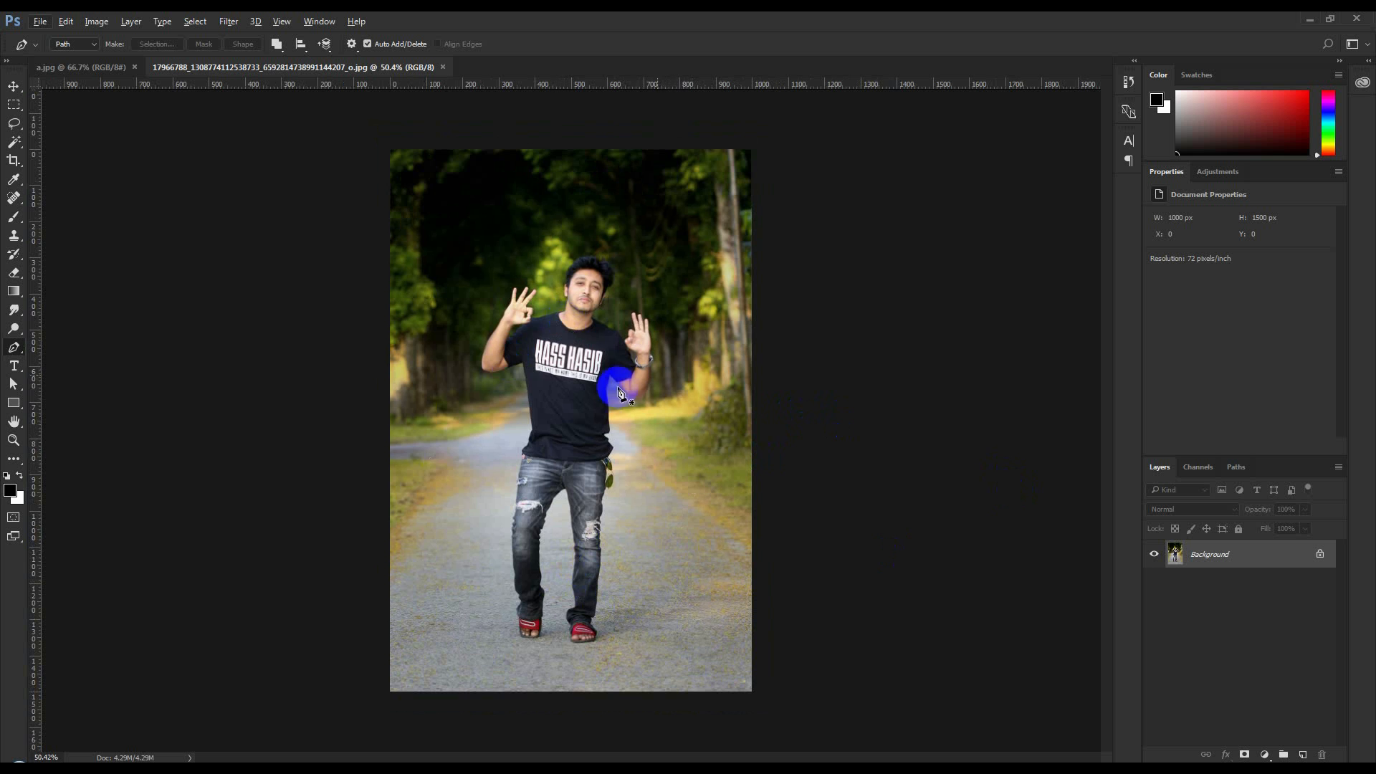
# Duplicate the Background layer of the man's photo as Background copy
pyautogui.scroll(10, 506, 674)
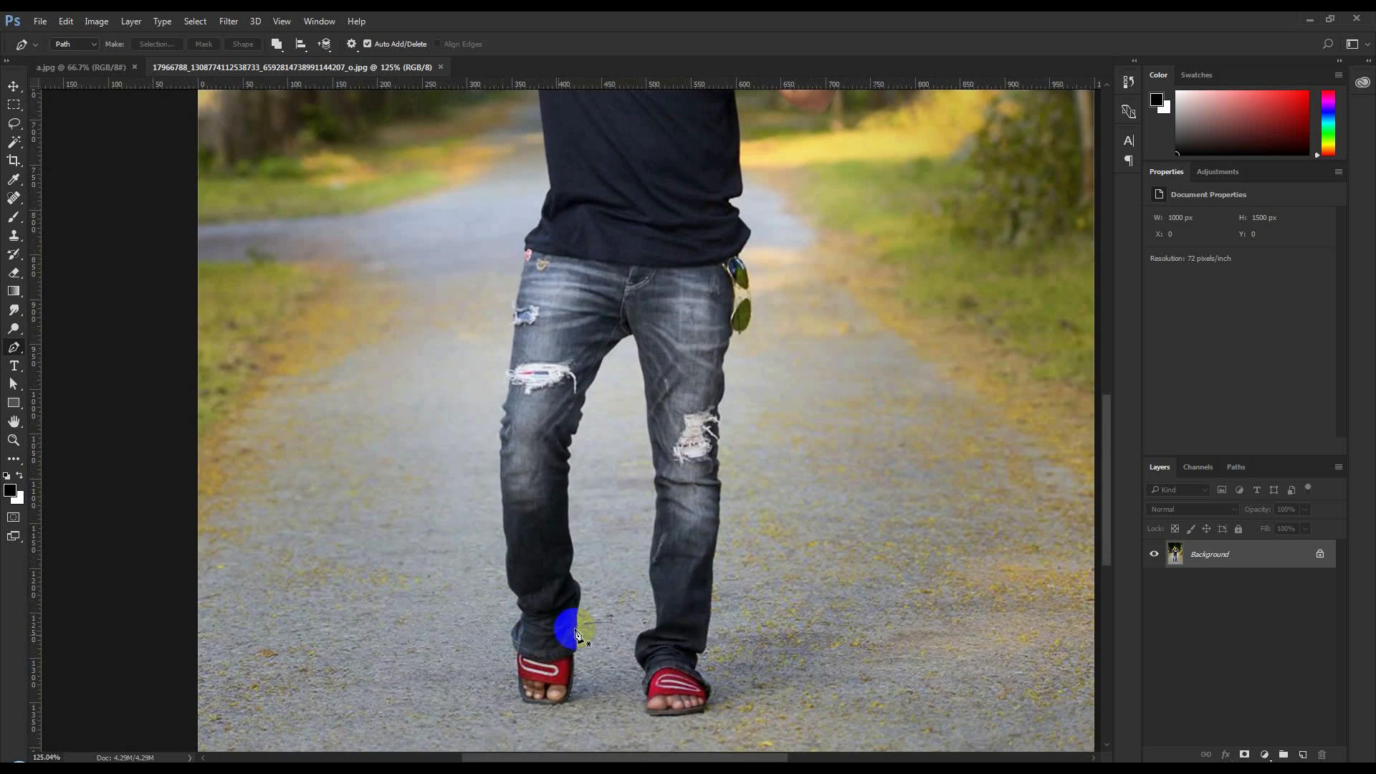
pyautogui.scroll(8, 592, 685)
pyautogui.scroll(-3, 592, 685)
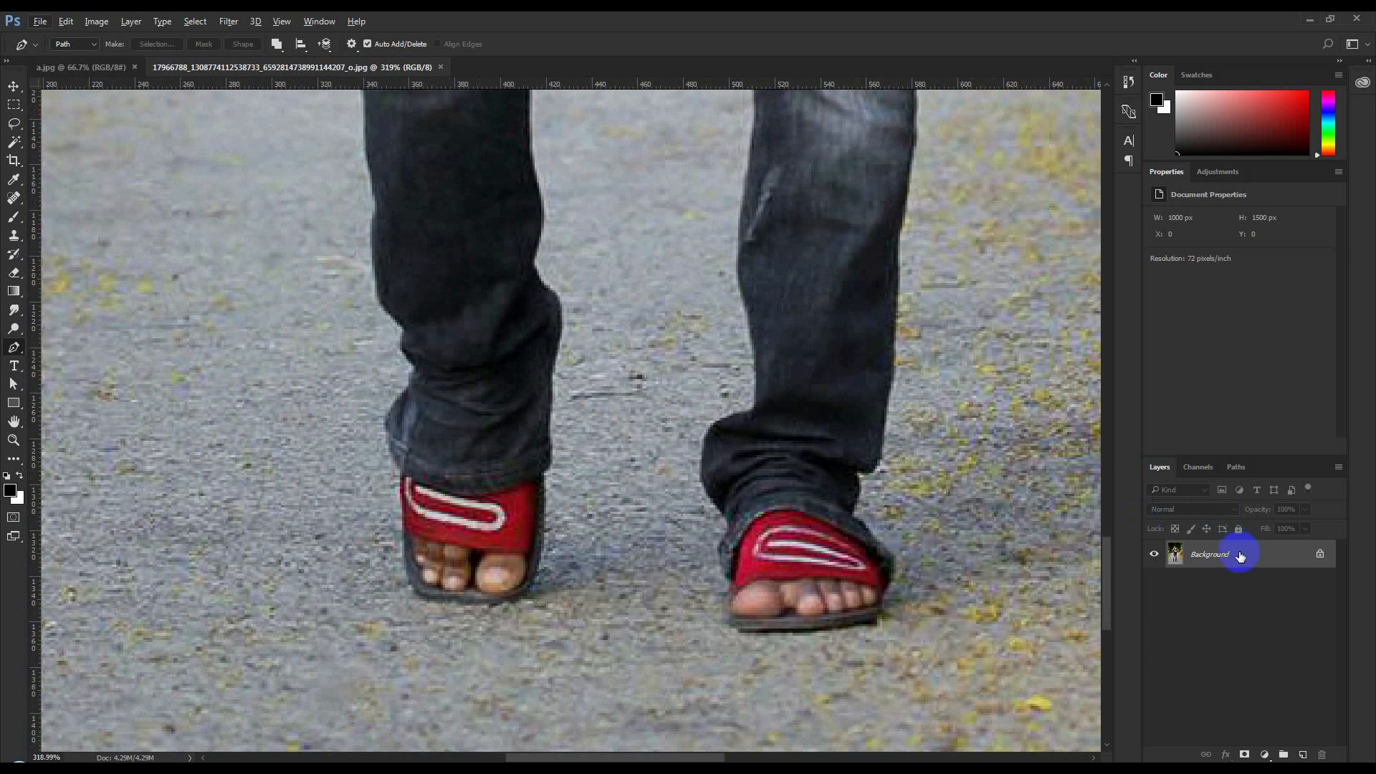
pyautogui.rightClick(1240, 553)
pyautogui.click(1257, 591)
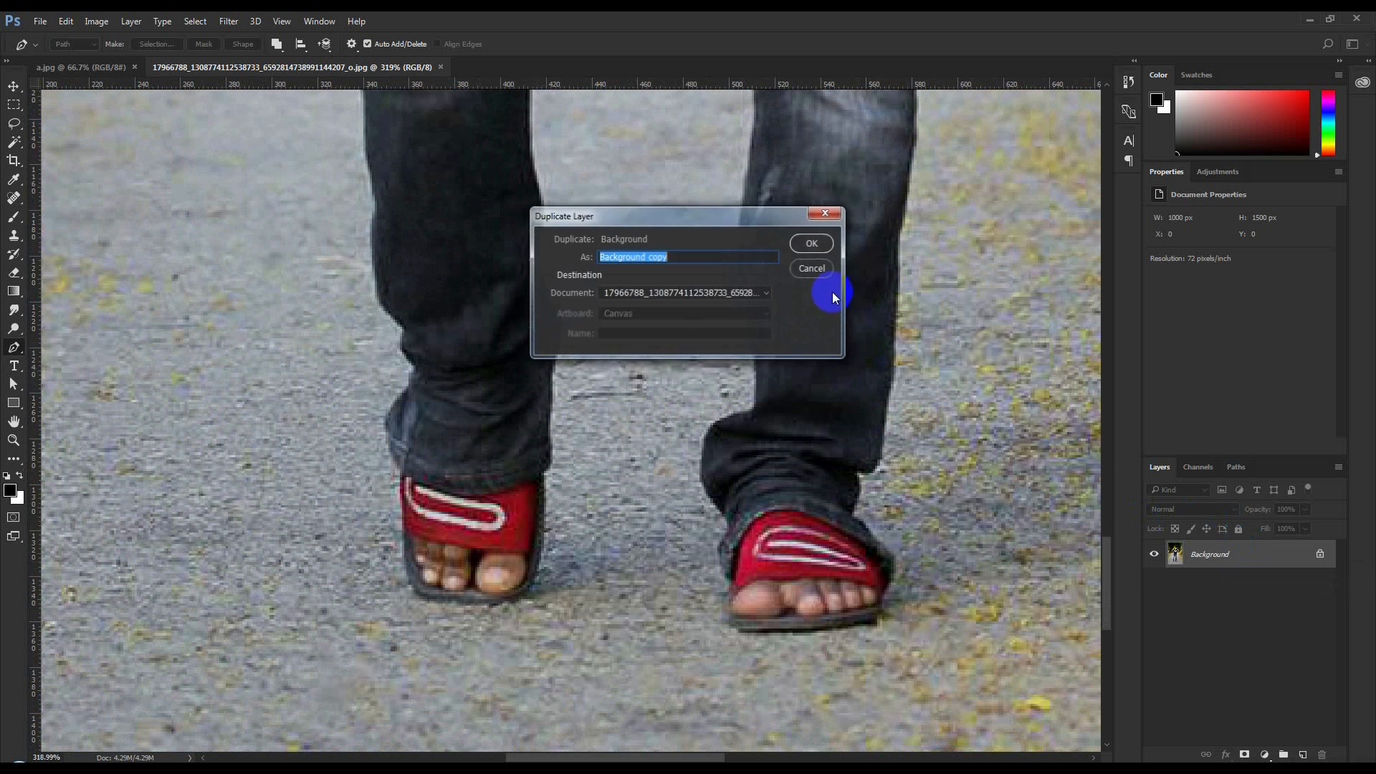
pyautogui.click(809, 238)
# Start a Pen path at the man's right sandal and trace around it and up the outer lower leg
pyautogui.scroll(2, 586, 475)
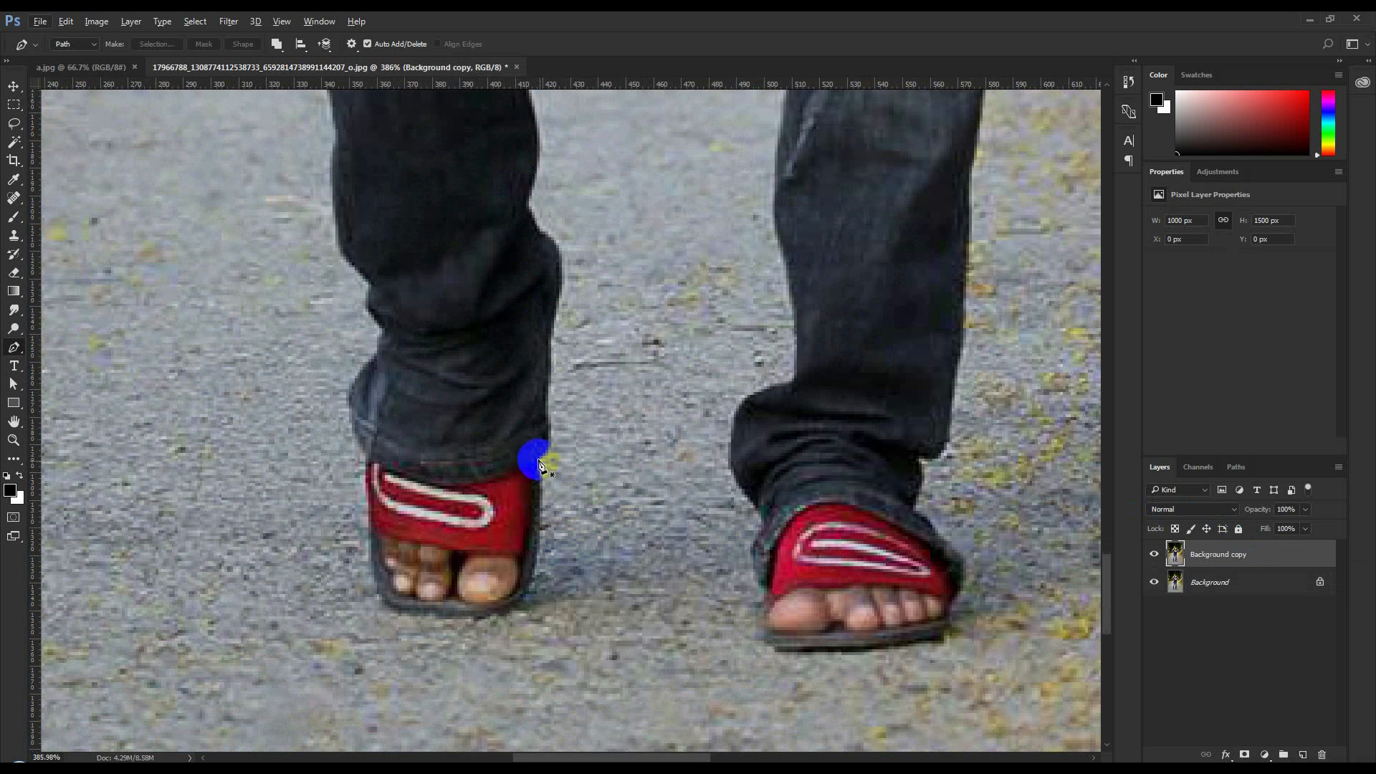
pyautogui.click(534, 595)
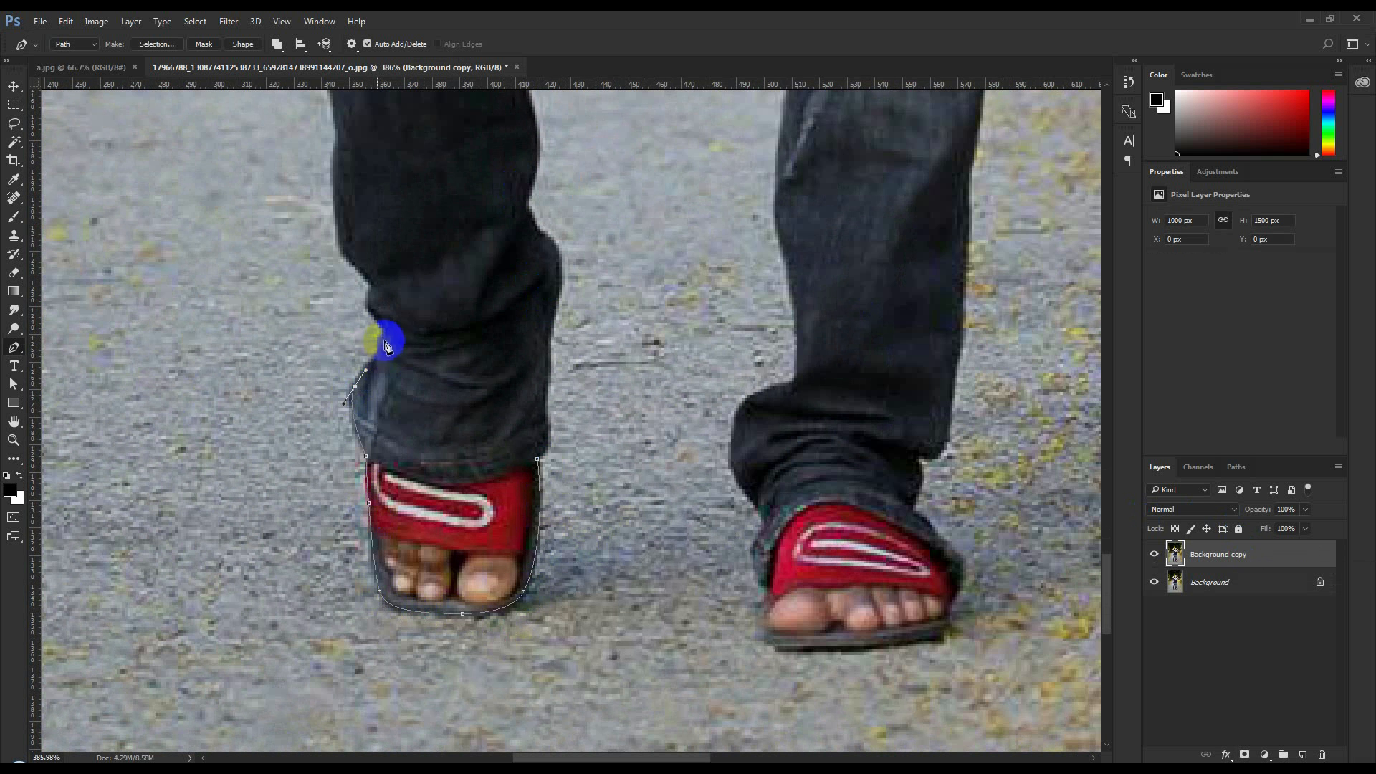
pyautogui.moveTo(371, 282); pyautogui.dragTo(365, 263)
pyautogui.moveTo(339, 235); pyautogui.dragTo(336, 203)
pyautogui.moveTo(333, 152); pyautogui.dragTo(340, 139)
pyautogui.click(336, 127)
pyautogui.moveTo(336, 136); pyautogui.dragTo(369, 490)
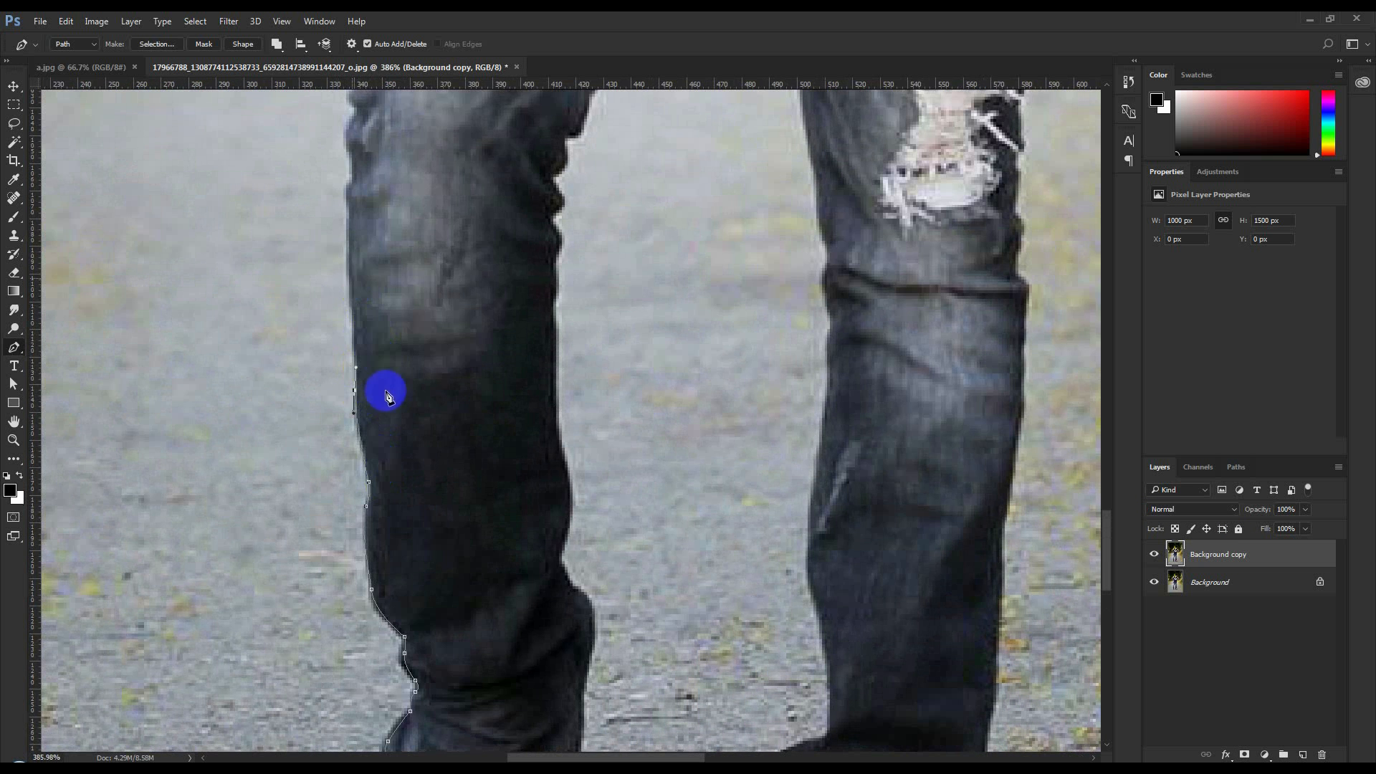
# Continue the Pen path up the outer edge of the right jeans leg, past the torn knee, toward the waist
pyautogui.moveTo(352, 278); pyautogui.dragTo(351, 256)
pyautogui.click(349, 195)
pyautogui.click(351, 148)
pyautogui.click(349, 123)
pyautogui.moveTo(373, 128); pyautogui.dragTo(380, 294)
pyautogui.moveTo(370, 228); pyautogui.dragTo(347, 419)
pyautogui.moveTo(360, 261); pyautogui.dragTo(364, 218)
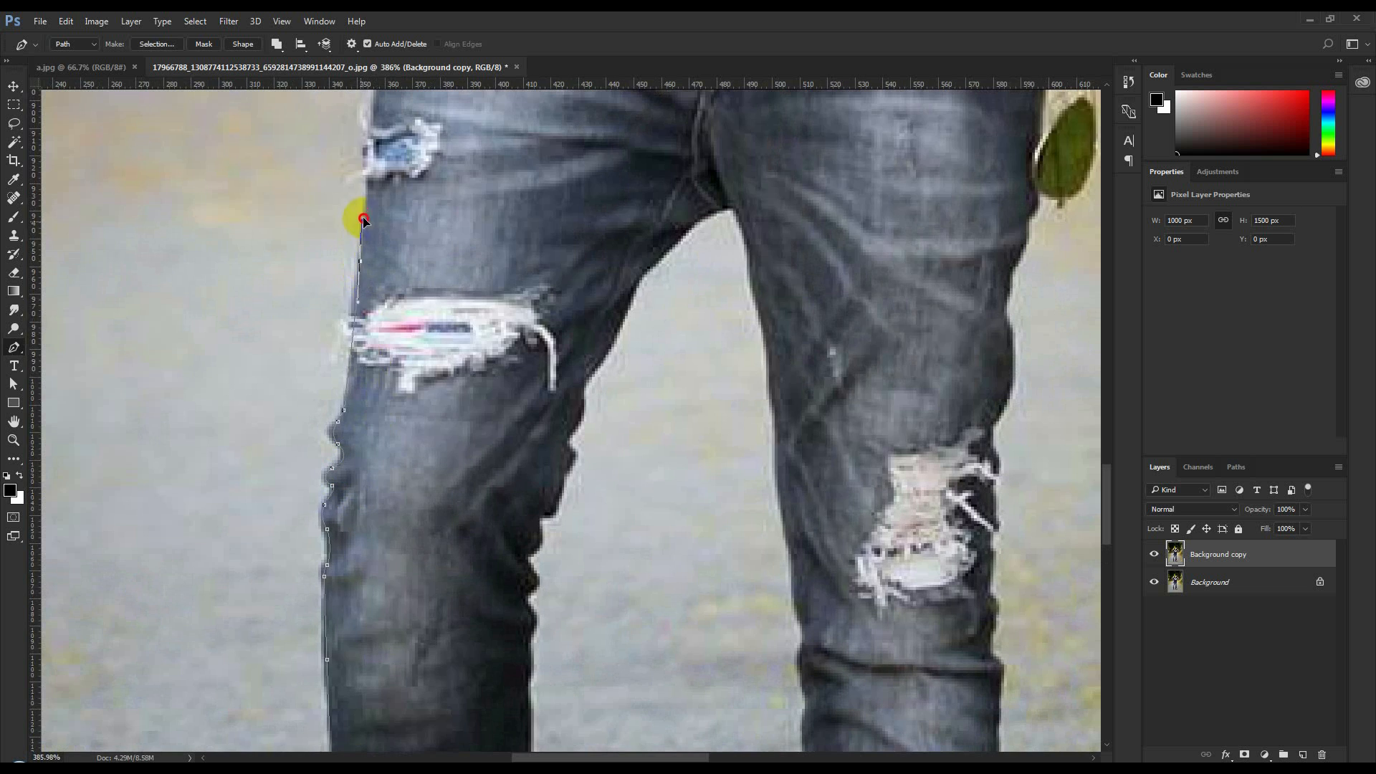
pyautogui.click(374, 109)
pyautogui.moveTo(379, 109); pyautogui.dragTo(379, 482)
# Trace the Pen path around the T-shirt hem and up the shirt's side to the man's right armpit
pyautogui.click(402, 289)
pyautogui.click(451, 223)
pyautogui.moveTo(466, 212); pyautogui.dragTo(432, 383)
pyautogui.click(446, 355)
pyautogui.moveTo(446, 337); pyautogui.dragTo(444, 322)
pyautogui.click(416, 106)
pyautogui.moveTo(421, 190); pyautogui.dragTo(421, 560)
pyautogui.click(395, 296)
pyautogui.click(378, 204)
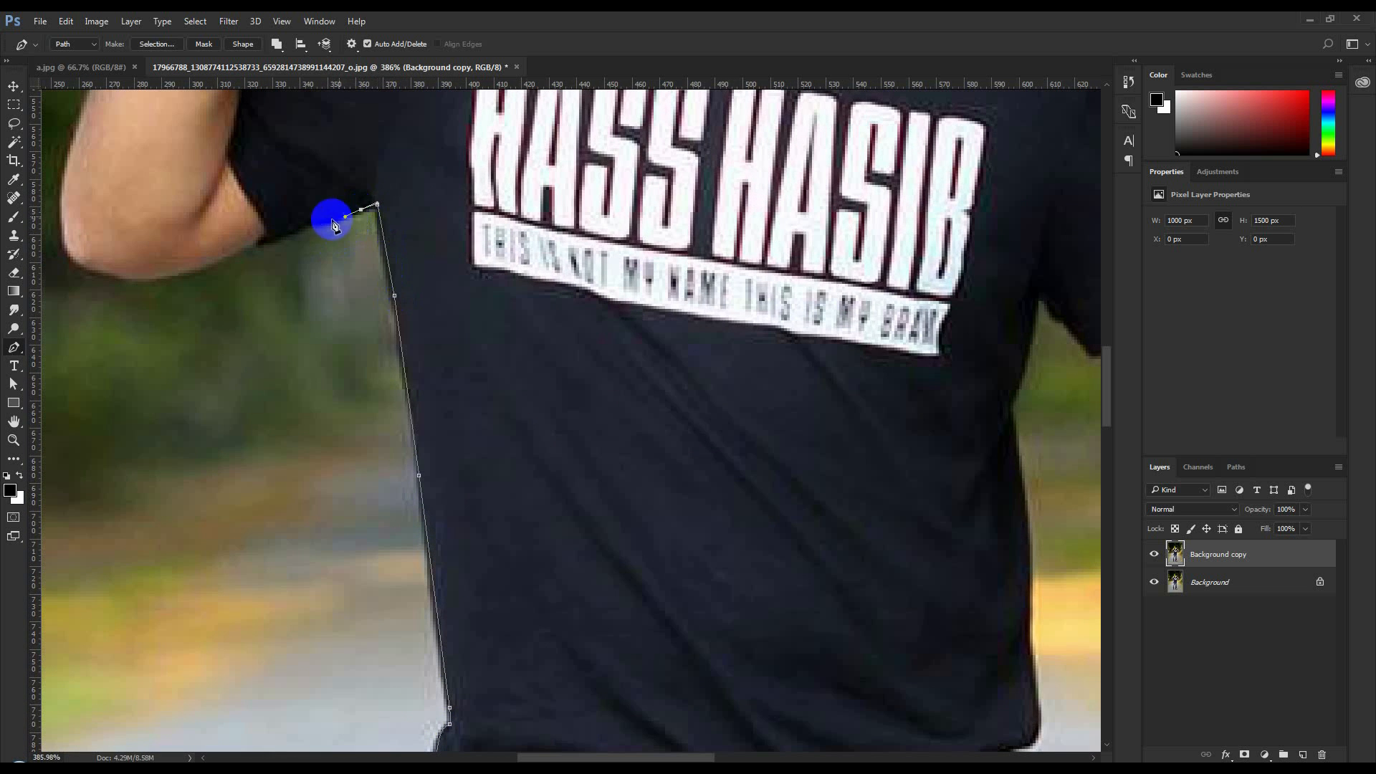
# Trace the underside of the right sleeve, the elbow and the outer forearm up to the edge of the raised hand
pyautogui.moveTo(312, 224); pyautogui.dragTo(294, 227)
pyautogui.click(259, 245)
pyautogui.moveTo(243, 280); pyautogui.dragTo(608, 377)
pyautogui.moveTo(494, 377); pyautogui.dragTo(437, 297)
pyautogui.moveTo(456, 221); pyautogui.dragTo(474, 165)
pyautogui.moveTo(497, 119); pyautogui.dragTo(509, 102)
pyautogui.moveTo(526, 100); pyautogui.dragTo(470, 319)
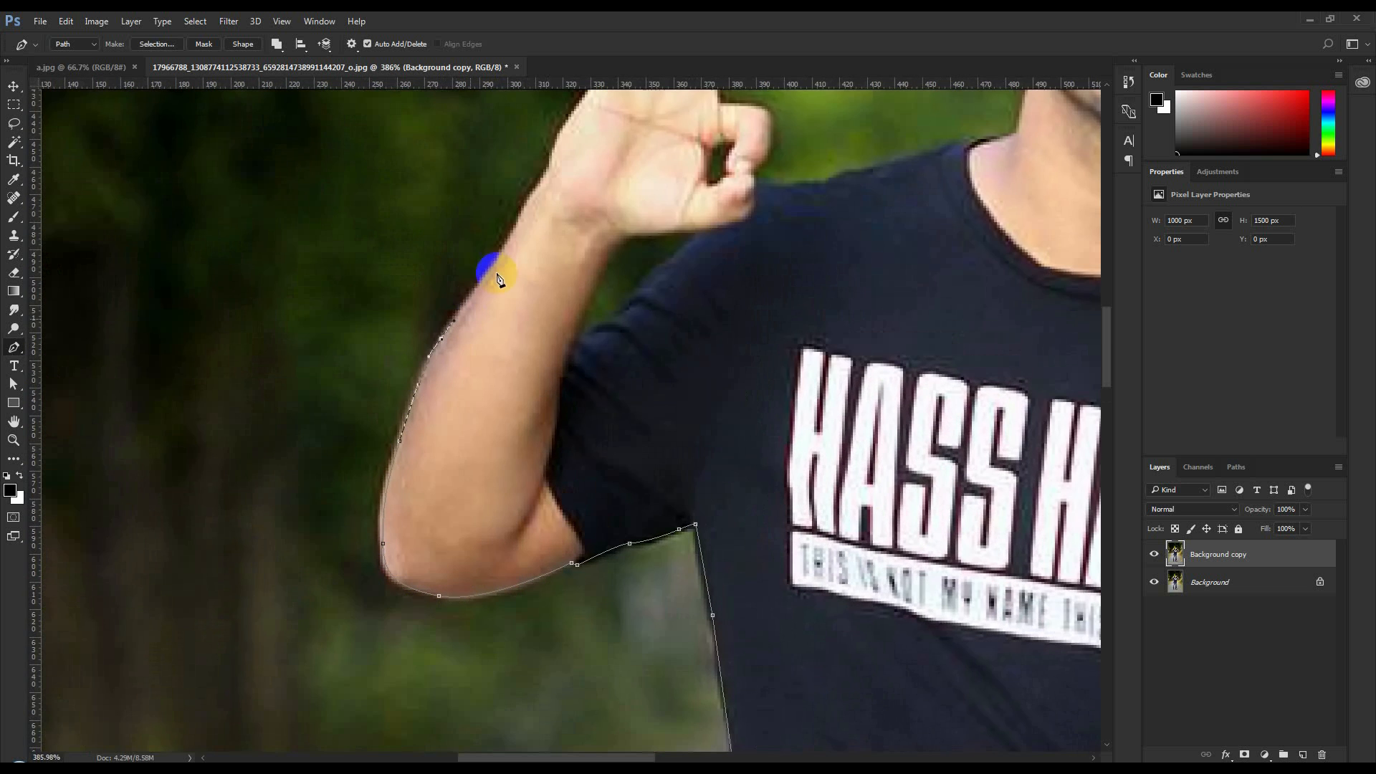
pyautogui.click(510, 241)
pyautogui.click(531, 195)
pyautogui.moveTo(551, 163); pyautogui.dragTo(554, 155)
pyautogui.moveTo(576, 111); pyautogui.dragTo(457, 321)
pyautogui.click(481, 287)
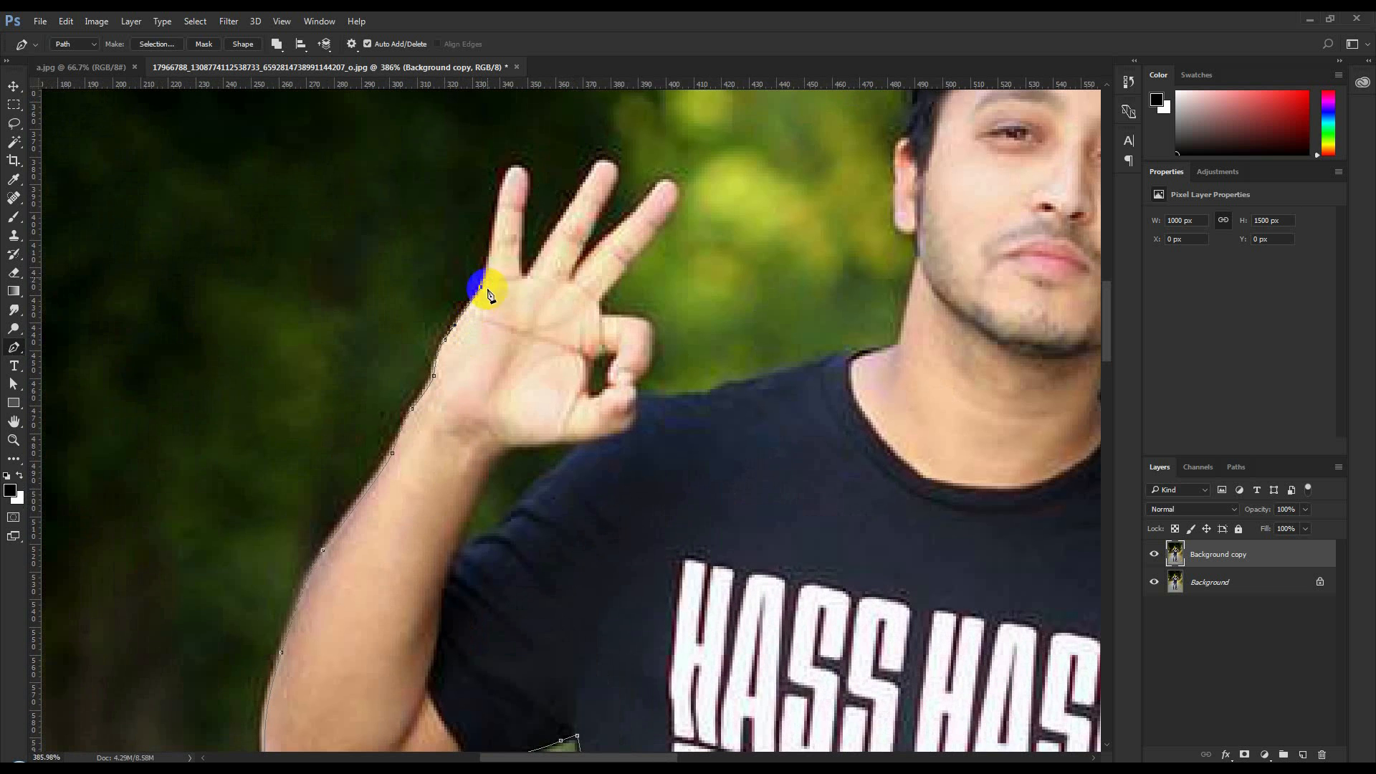
# Outline the raised fingers of the man's right hand with path points, including the gaps between them
pyautogui.click(486, 279)
pyautogui.moveTo(506, 176); pyautogui.dragTo(511, 167)
pyautogui.moveTo(528, 182); pyautogui.dragTo(529, 194)
pyautogui.click(522, 209)
pyautogui.moveTo(521, 278); pyautogui.dragTo(527, 279)
pyautogui.click(541, 251)
pyautogui.click(597, 165)
pyautogui.moveTo(617, 167); pyautogui.dragTo(666, 178)
pyautogui.click(575, 279)
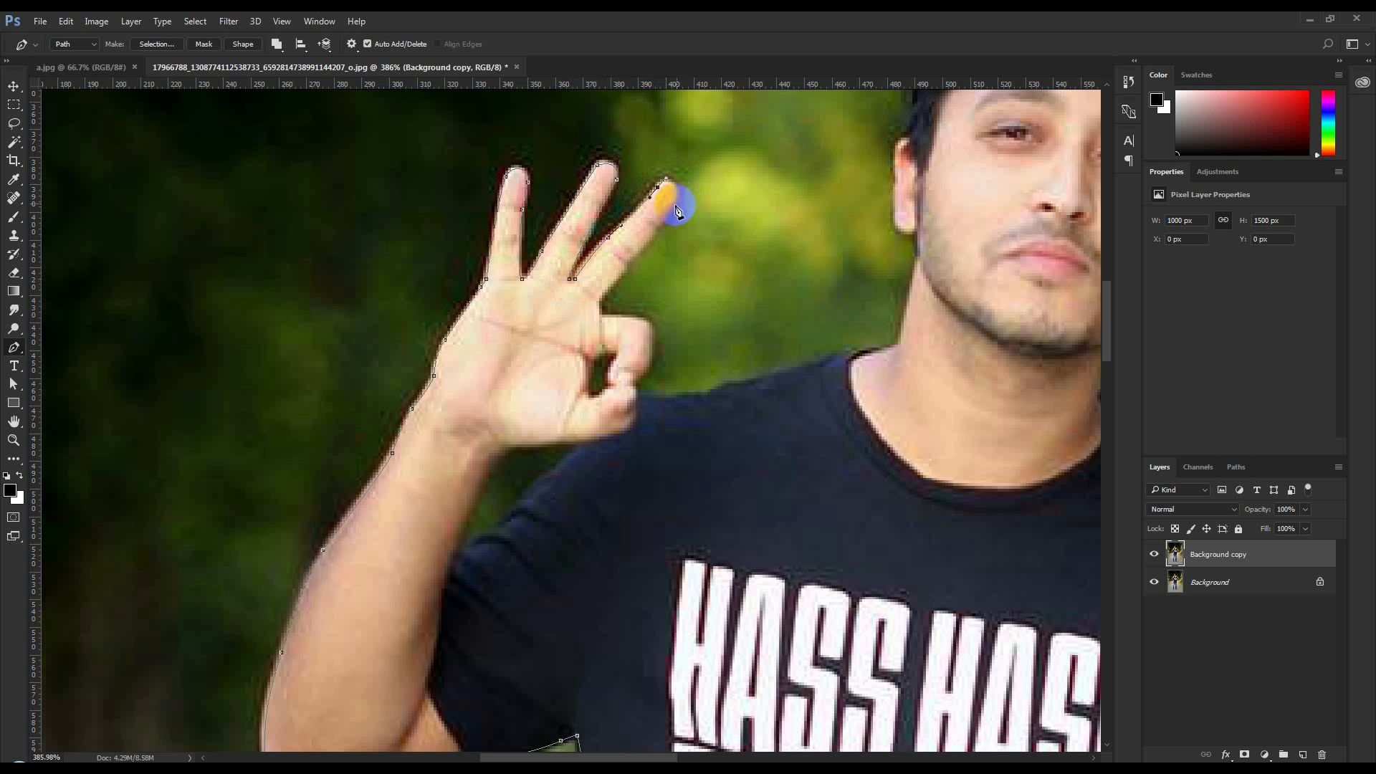
# Trace the inner edge of the last raised finger and around the joined index finger and thumb
pyautogui.click(624, 264)
pyautogui.click(597, 301)
pyautogui.click(599, 318)
pyautogui.moveTo(653, 328); pyautogui.dragTo(654, 337)
pyautogui.click(646, 373)
pyautogui.click(633, 387)
pyautogui.click(638, 400)
# Continue the path along the man's right shoulder and up the neck around his ear
pyautogui.click(674, 400)
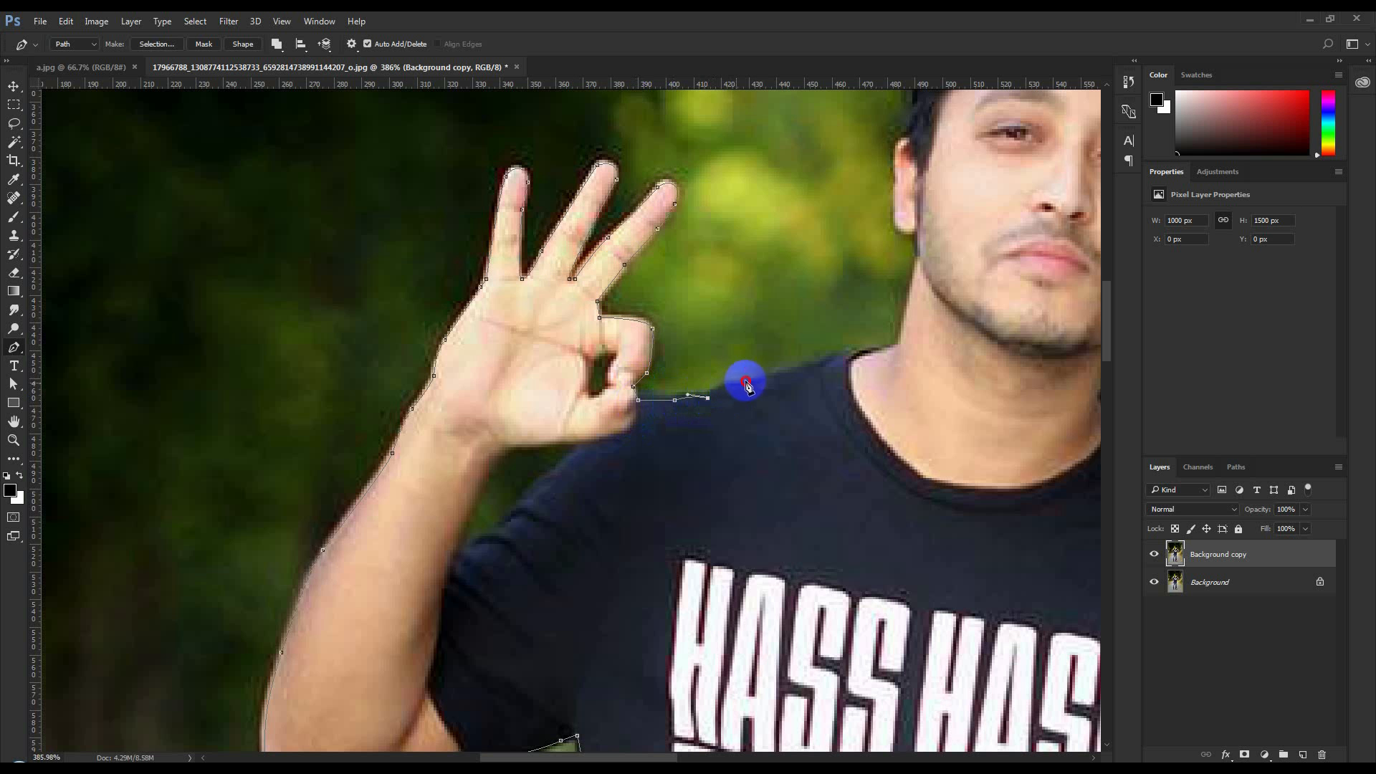
pyautogui.moveTo(735, 383); pyautogui.dragTo(749, 381)
pyautogui.click(788, 372)
pyautogui.click(820, 364)
pyautogui.click(857, 353)
pyautogui.click(901, 342)
pyautogui.click(917, 256)
pyautogui.click(912, 235)
pyautogui.click(894, 215)
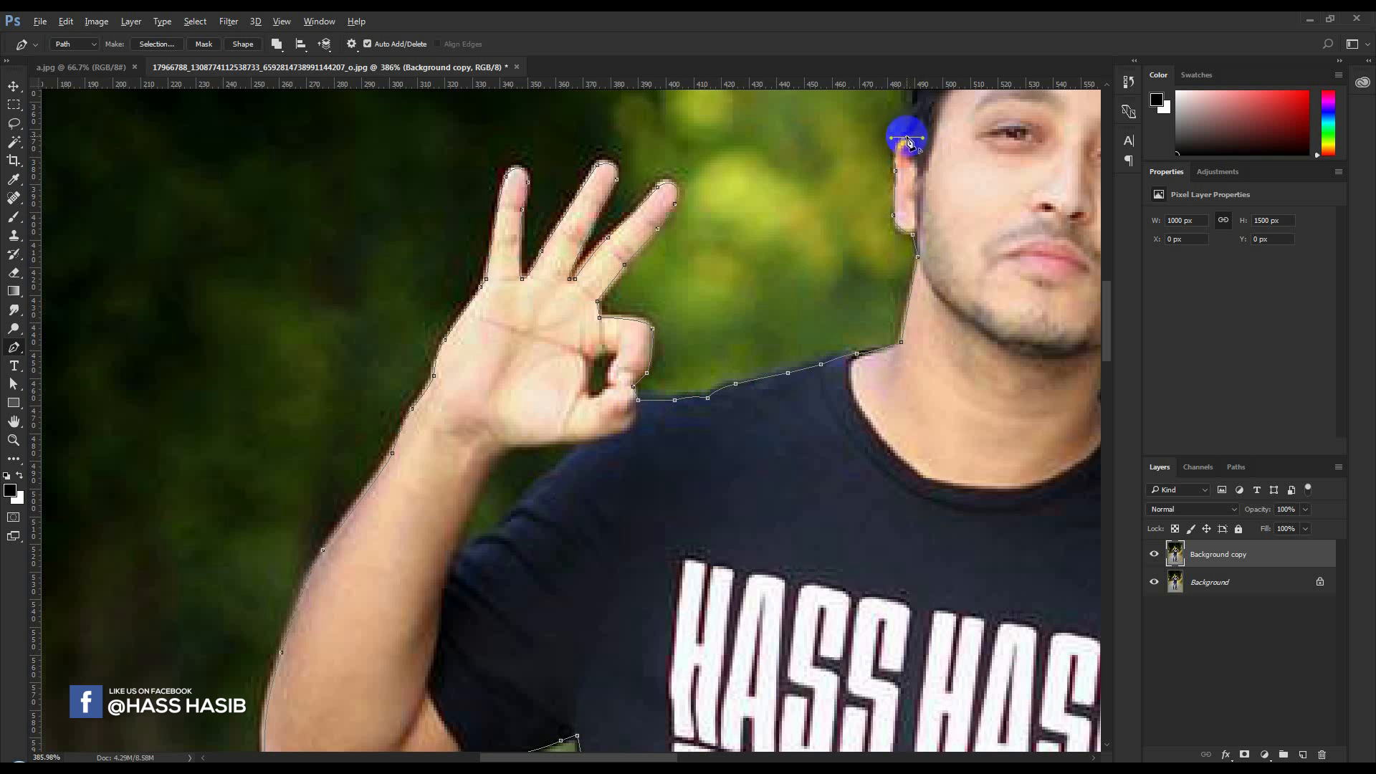
pyautogui.moveTo(907, 138); pyautogui.dragTo(677, 494)
# Trace the hair outline from above the man's right ear up to the crown of his head
pyautogui.click(682, 410)
pyautogui.moveTo(711, 355); pyautogui.dragTo(718, 347)
pyautogui.click(751, 319)
pyautogui.click(777, 300)
pyautogui.click(790, 289)
pyautogui.click(829, 286)
pyautogui.click(851, 283)
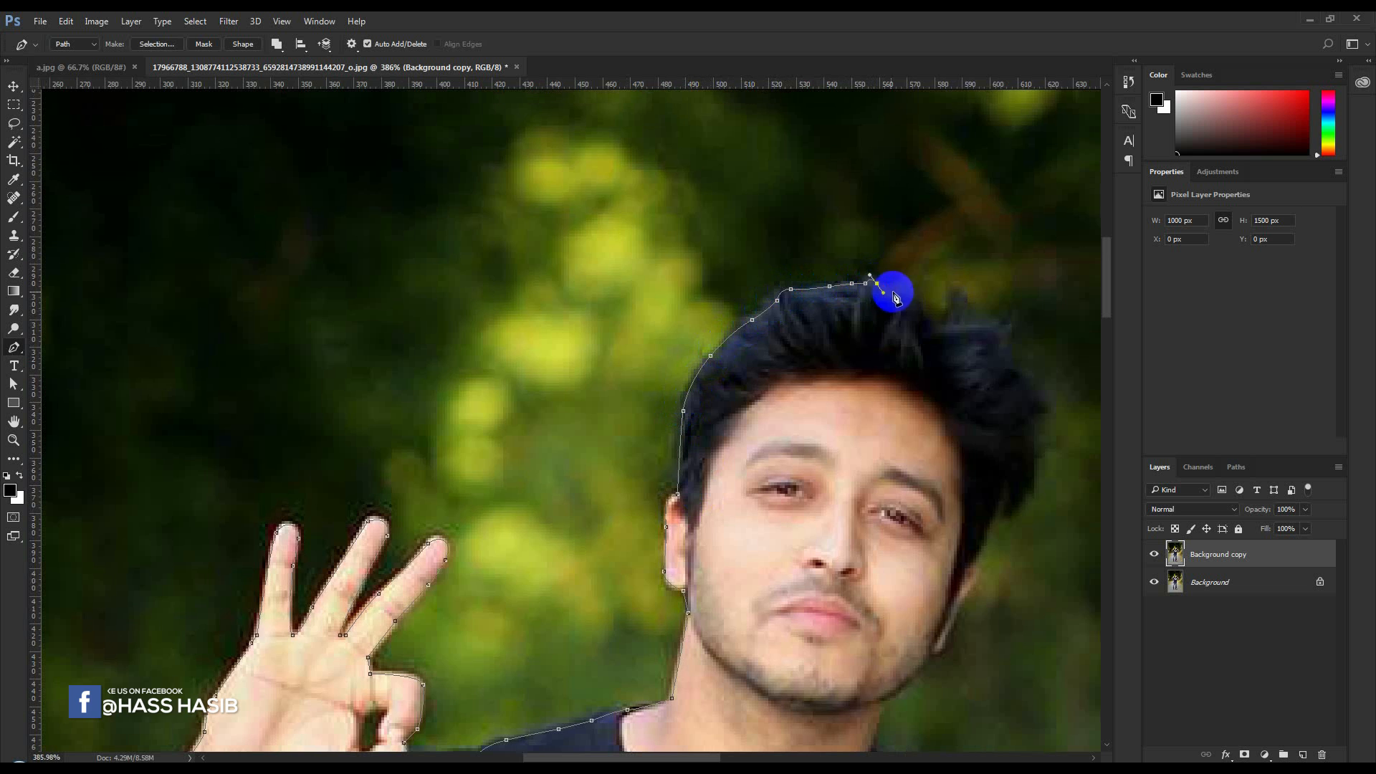
# Continue the path around the hair tuft and down the hair on the man's left side
pyautogui.click(973, 322)
pyautogui.click(1009, 327)
pyautogui.moveTo(970, 314); pyautogui.dragTo(1000, 359)
pyautogui.click(1018, 369)
pyautogui.moveTo(1048, 408); pyautogui.dragTo(1049, 419)
pyautogui.click(1034, 413)
pyautogui.moveTo(1033, 414); pyautogui.dragTo(842, 271)
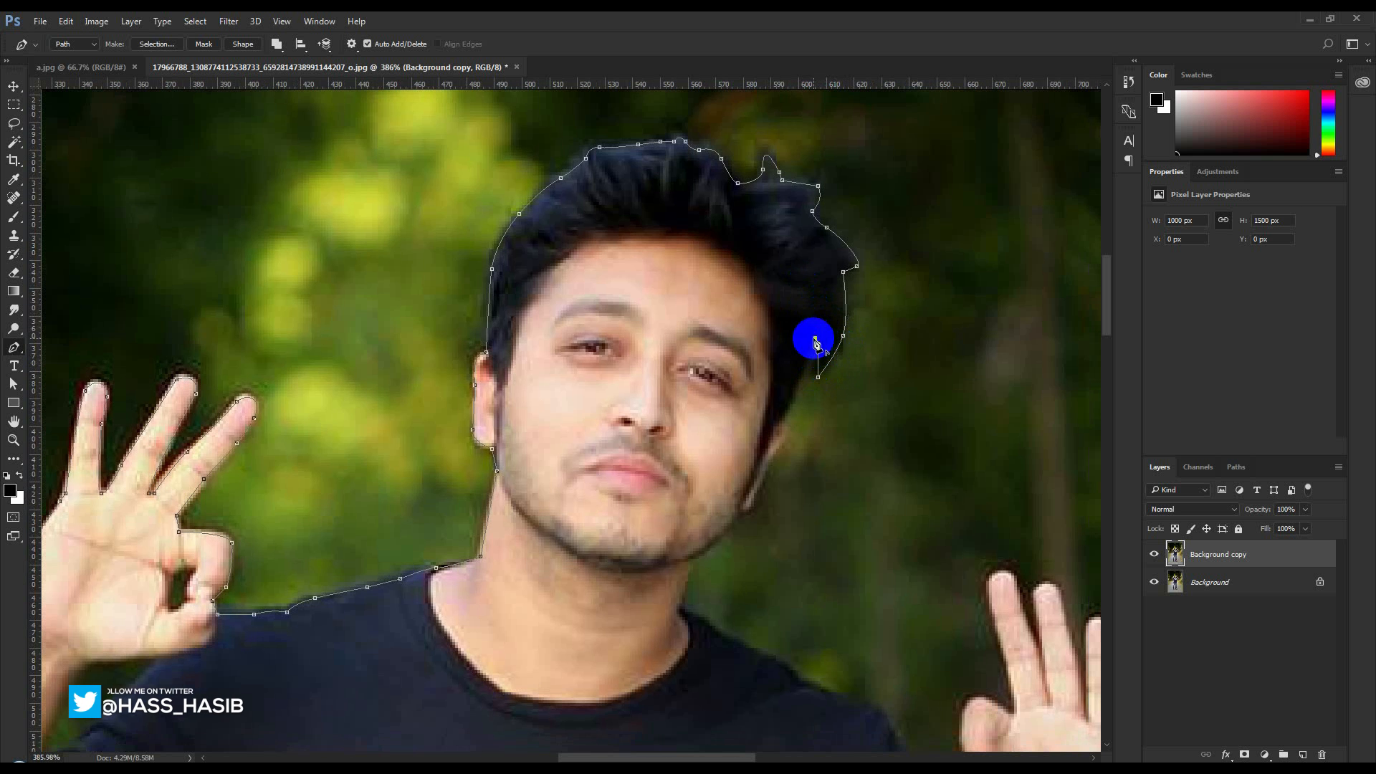
# Trace the path down past the man's left ear and along the jaw to the base of the neck
pyautogui.click(815, 338)
pyautogui.moveTo(779, 420); pyautogui.dragTo(753, 492)
pyautogui.moveTo(740, 512); pyautogui.dragTo(732, 517)
pyautogui.click(735, 515)
pyautogui.moveTo(690, 559); pyautogui.dragTo(493, 371)
pyautogui.click(679, 603)
# Place path points along the man's left shoulder and upper sleeve down to the thumb of his raised hand
pyautogui.click(455, 347)
pyautogui.click(514, 378)
pyautogui.click(558, 406)
pyautogui.click(591, 427)
pyautogui.click(636, 439)
pyautogui.click(666, 478)
pyautogui.click(707, 541)
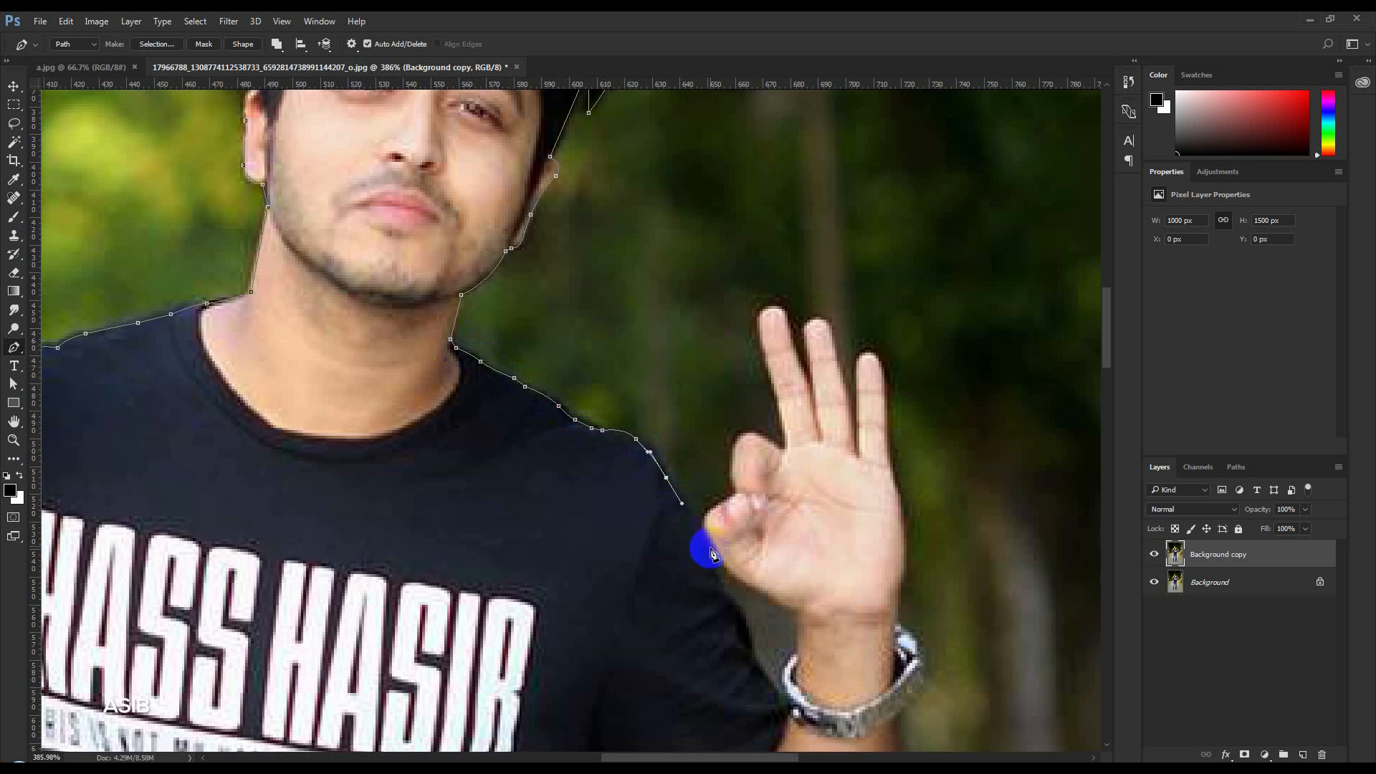
# Outline the joined thumb and index finger and the first raised finger of the man's left hand
pyautogui.click(740, 493)
pyautogui.moveTo(740, 438); pyautogui.dragTo(749, 430)
pyautogui.click(777, 449)
pyautogui.click(785, 452)
pyautogui.click(790, 447)
pyautogui.click(777, 392)
pyautogui.moveTo(762, 314); pyautogui.dragTo(768, 304)
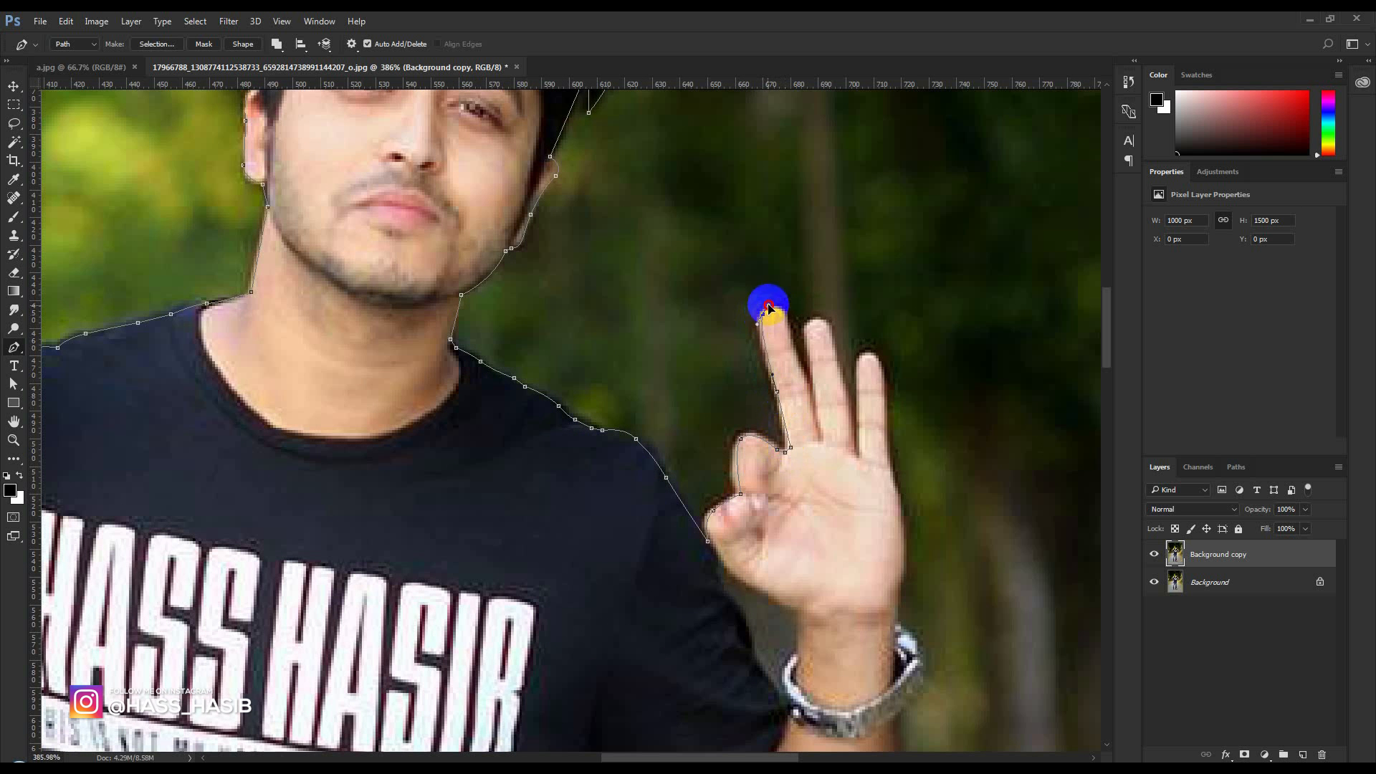
pyautogui.click(784, 319)
pyautogui.click(810, 389)
# Trace the remaining raised fingers and the outer palm of the left hand down to the wrist
pyautogui.click(815, 397)
pyautogui.click(810, 347)
pyautogui.click(820, 320)
pyautogui.click(852, 410)
pyautogui.click(856, 455)
pyautogui.moveTo(832, 345); pyautogui.dragTo(864, 351)
pyautogui.click(859, 450)
pyautogui.moveTo(881, 370); pyautogui.dragTo(883, 384)
pyautogui.moveTo(904, 558); pyautogui.dragTo(903, 582)
pyautogui.click(895, 624)
# Continue the path around the wristwatch, down the outer left forearm and around the elbow
pyautogui.moveTo(930, 656); pyautogui.dragTo(883, 472)
pyautogui.click(874, 489)
pyautogui.click(857, 508)
pyautogui.moveTo(861, 641); pyautogui.dragTo(861, 438)
pyautogui.moveTo(848, 442); pyautogui.dragTo(838, 484)
pyautogui.click(810, 543)
pyautogui.click(774, 554)
pyautogui.click(710, 543)
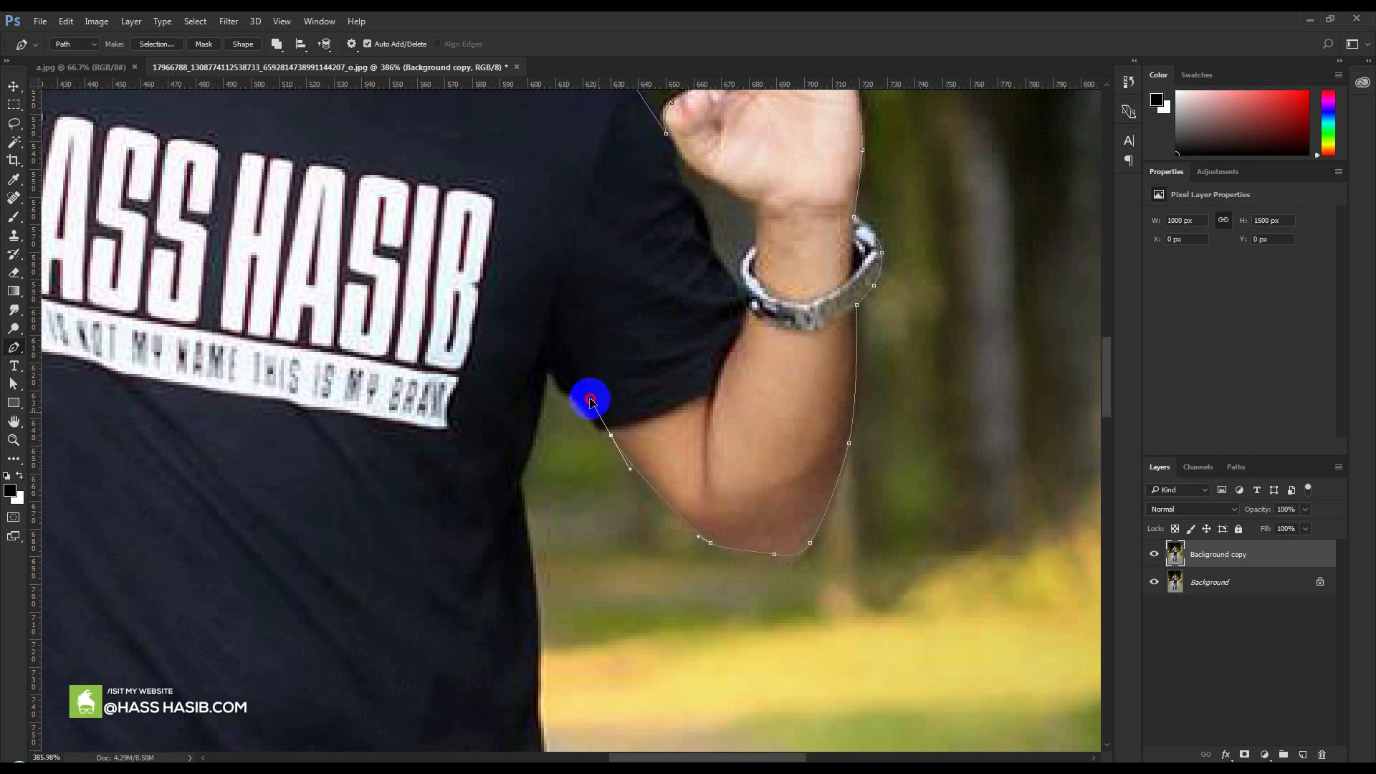
# Trace the underside of the left sleeve to the armpit and start down the side of the T-shirt
pyautogui.click(611, 434)
pyautogui.click(599, 429)
pyautogui.click(572, 396)
pyautogui.click(564, 394)
pyautogui.click(552, 374)
pyautogui.click(527, 457)
pyautogui.click(516, 481)
pyautogui.click(530, 548)
# Continue the path down the left side of the T-shirt, following the fabric notch and folds to the hem's corner
pyautogui.moveTo(535, 665); pyautogui.dragTo(564, 401)
pyautogui.click(565, 373)
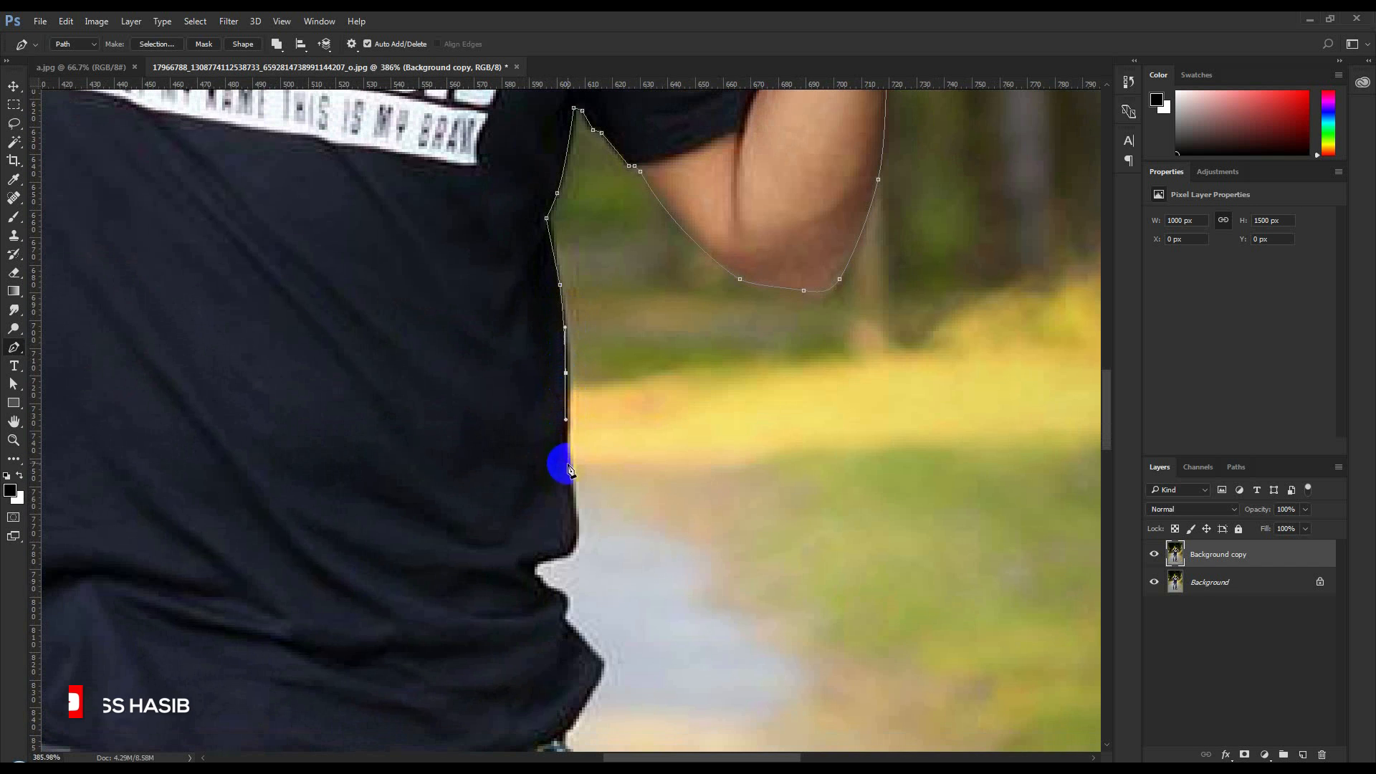
pyautogui.click(567, 464)
pyautogui.click(573, 542)
pyautogui.moveTo(536, 575); pyautogui.dragTo(577, 637)
pyautogui.click(554, 591)
pyautogui.click(565, 605)
pyautogui.click(601, 664)
# Trace the path from the T-shirt hem around the sunglasses hanging at the waist and back to the jeans
pyautogui.moveTo(569, 724); pyautogui.dragTo(677, 428)
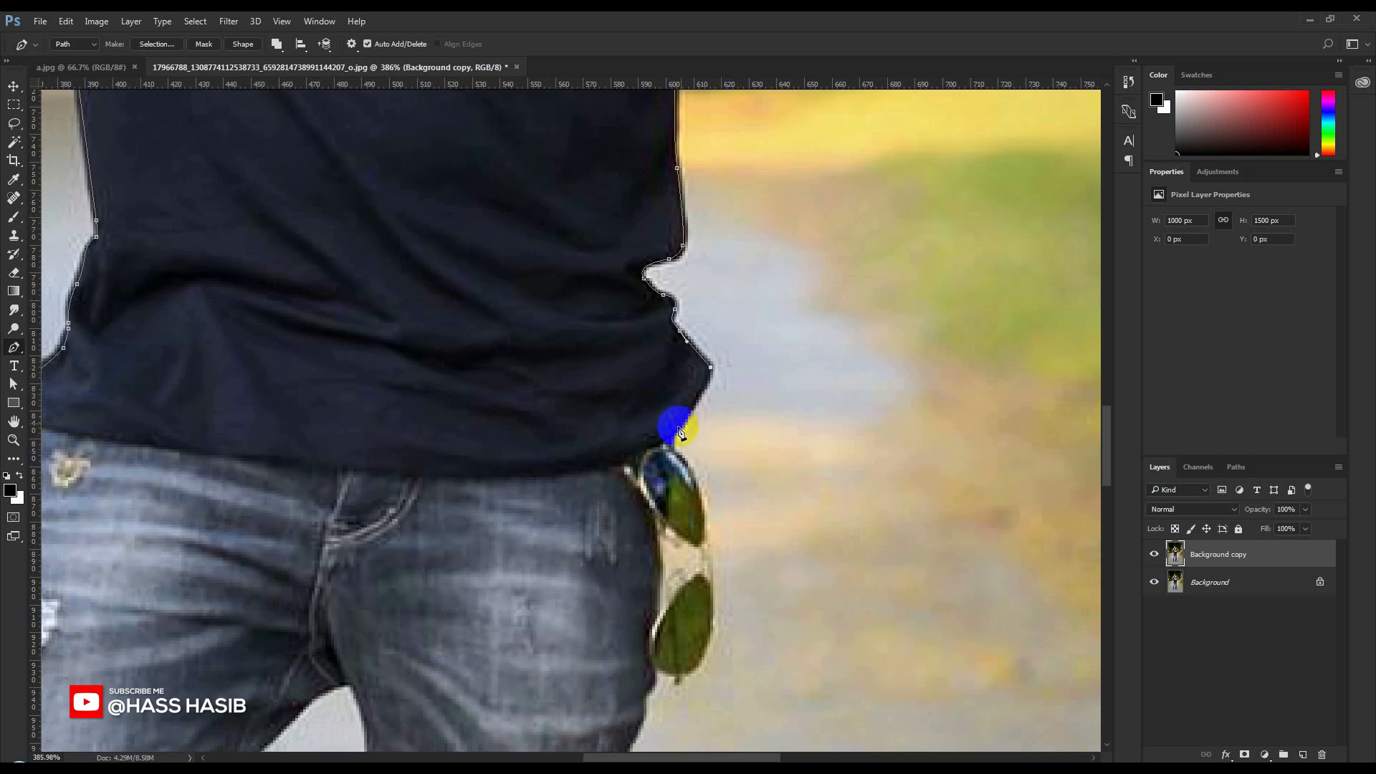
pyautogui.click(672, 444)
pyautogui.click(702, 499)
pyautogui.click(713, 598)
pyautogui.moveTo(679, 675); pyautogui.dragTo(733, 387)
pyautogui.click(643, 704)
# Continue the path from the sunglasses down the outer edge of the left thigh towards the ripped knee
pyautogui.click(722, 423)
pyautogui.click(716, 430)
pyautogui.click(710, 461)
pyautogui.moveTo(720, 508); pyautogui.dragTo(717, 525)
pyautogui.moveTo(703, 580); pyautogui.dragTo(750, 430)
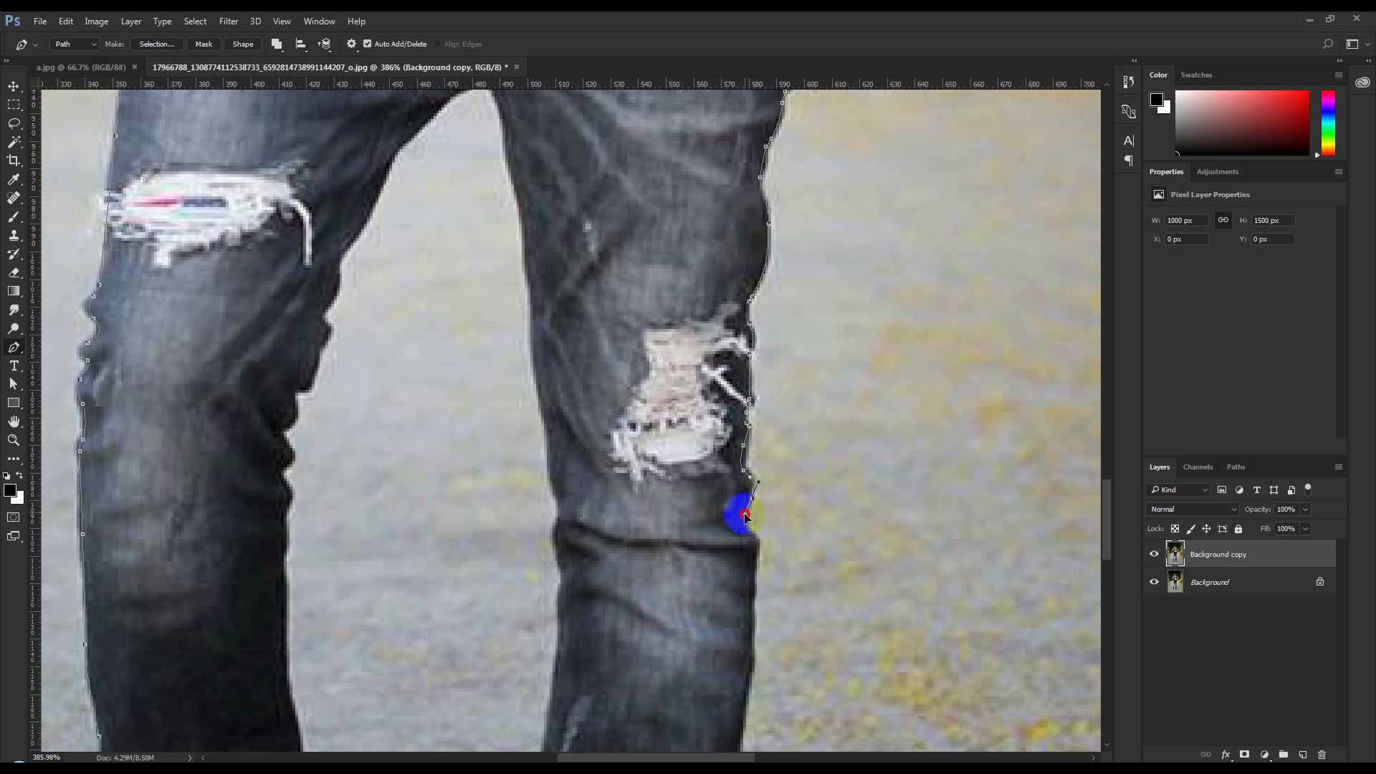
# Trace the outer edge of the left trouser leg from below the knee down the calf
pyautogui.click(752, 643)
pyautogui.click(743, 702)
pyautogui.moveTo(743, 705); pyautogui.dragTo(795, 391)
pyautogui.click(784, 473)
pyautogui.click(779, 603)
pyautogui.moveTo(778, 603); pyautogui.dragTo(826, 380)
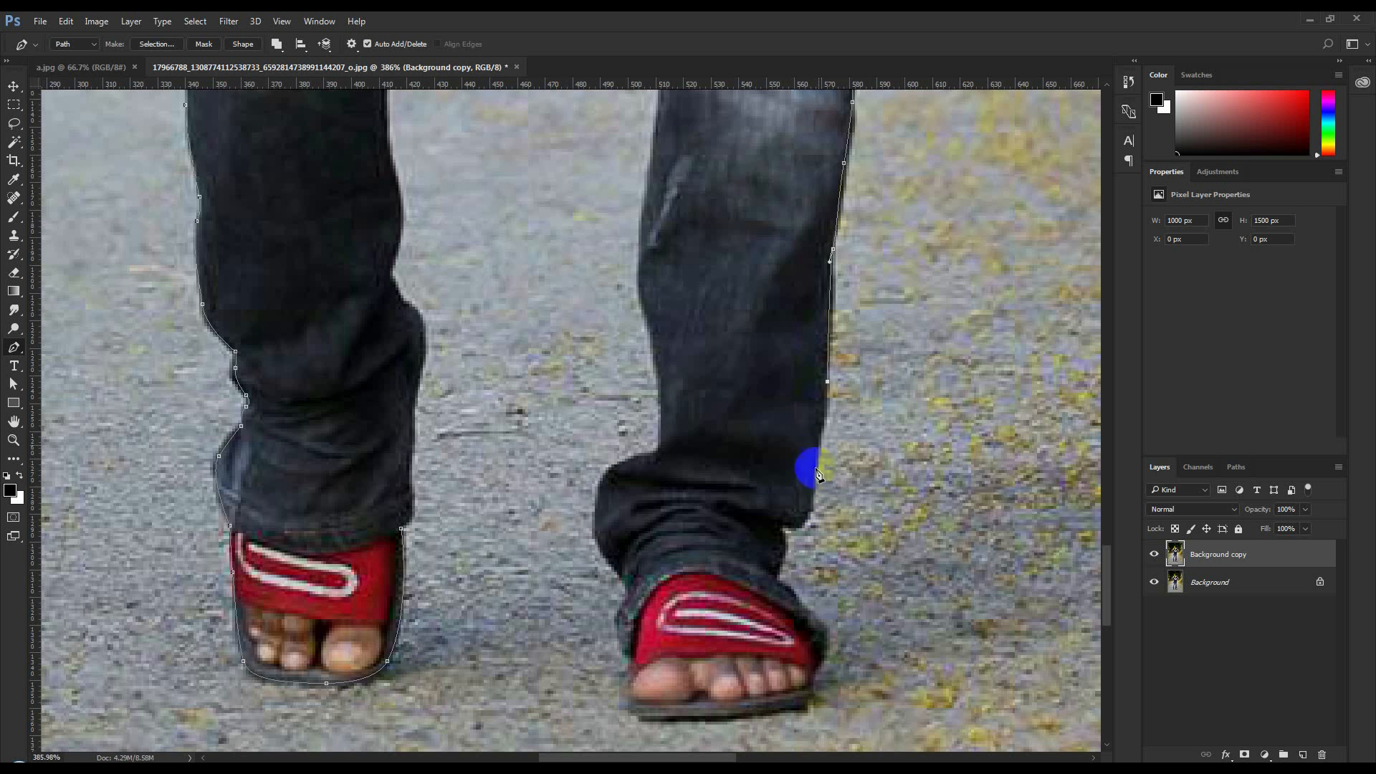
# Trace the path around the left trouser cuff and red sandal, returning up the inner side of the bunched cuff
pyautogui.moveTo(813, 478); pyautogui.dragTo(810, 503)
pyautogui.moveTo(795, 528); pyautogui.dragTo(785, 527)
pyautogui.click(775, 578)
pyautogui.click(799, 606)
pyautogui.click(828, 639)
pyautogui.click(813, 674)
pyautogui.moveTo(808, 706); pyautogui.dragTo(796, 713)
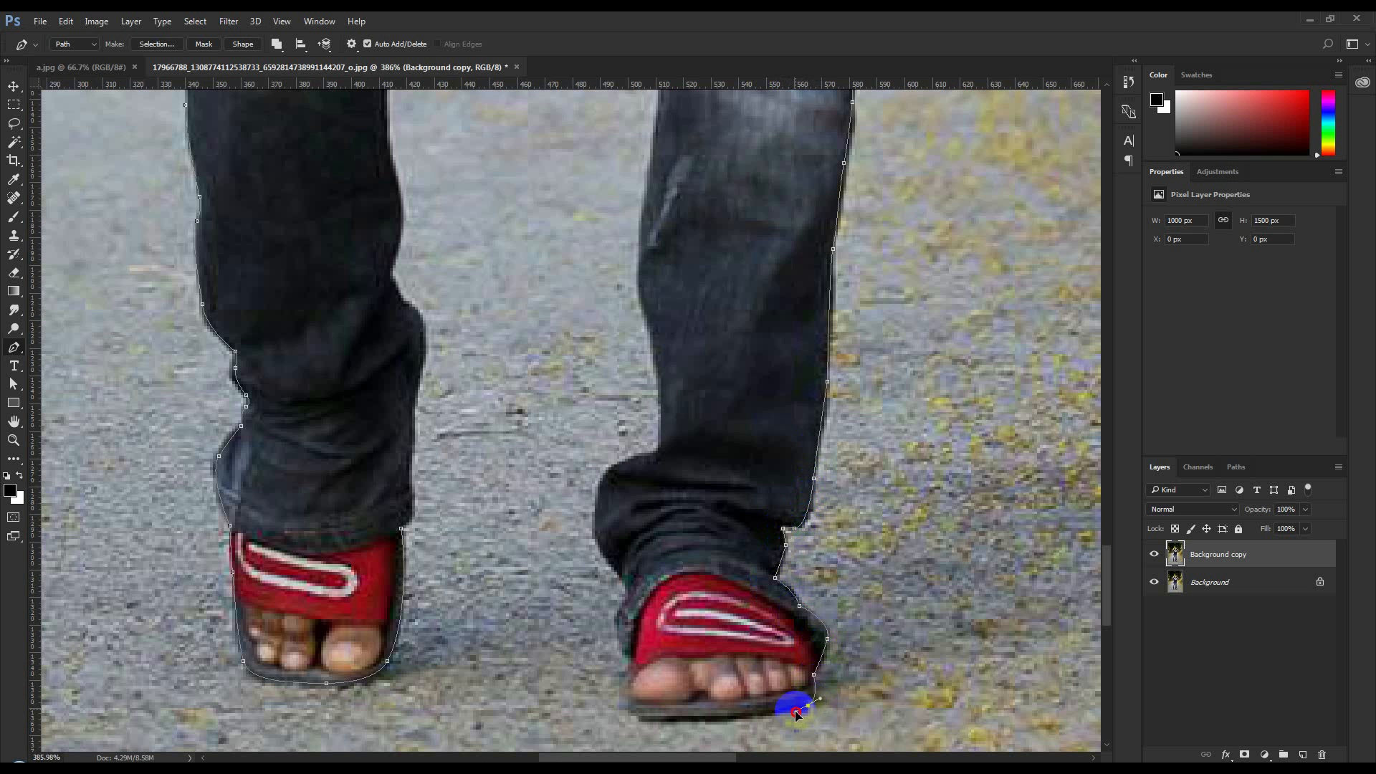
pyautogui.moveTo(617, 467); pyautogui.dragTo(628, 458)
pyautogui.moveTo(661, 449); pyautogui.dragTo(663, 435)
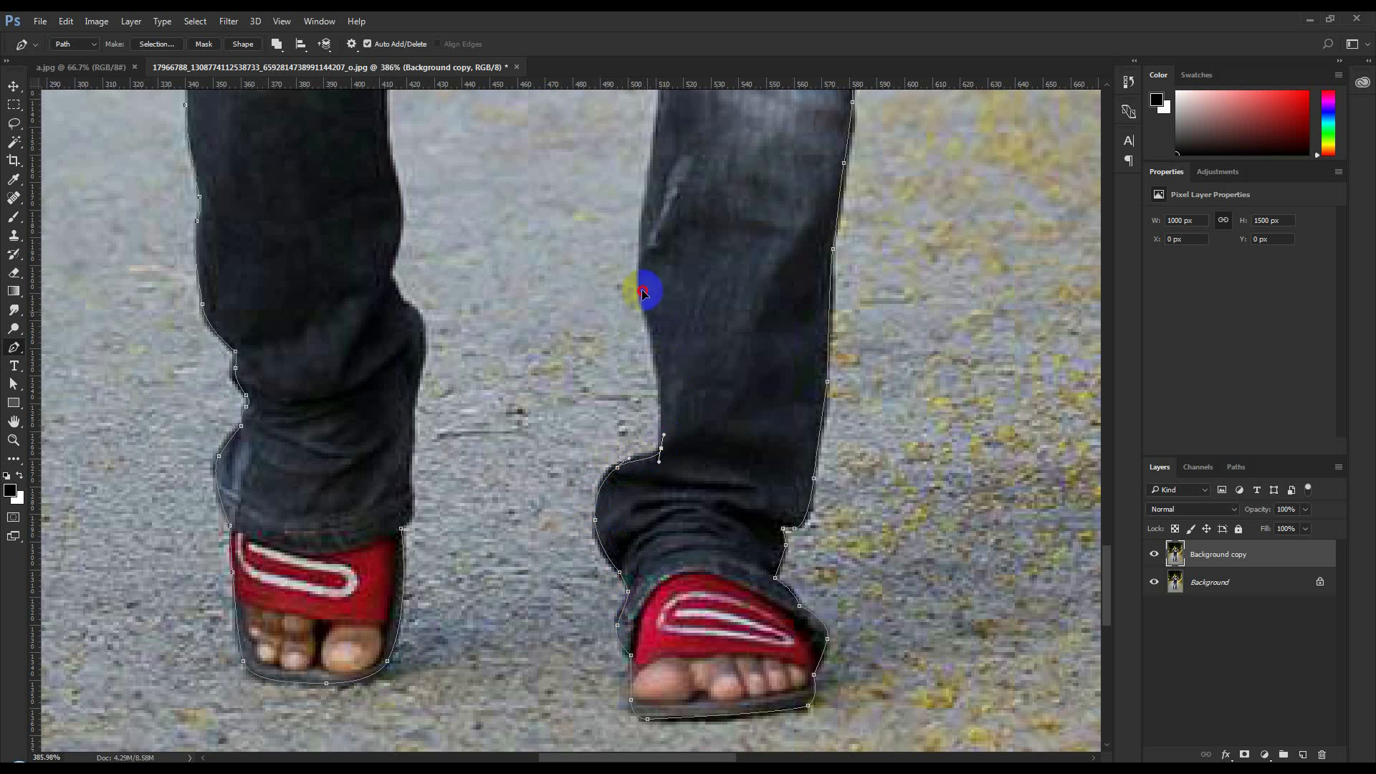
# Continue the path up the inner edge of the left leg from the calf past the knee
pyautogui.moveTo(660, 135); pyautogui.dragTo(614, 442)
pyautogui.moveTo(616, 357); pyautogui.dragTo(616, 326)
pyautogui.moveTo(596, 168); pyautogui.dragTo(595, 154)
pyautogui.moveTo(594, 157); pyautogui.dragTo(595, 382)
pyautogui.moveTo(590, 272); pyautogui.dragTo(589, 245)
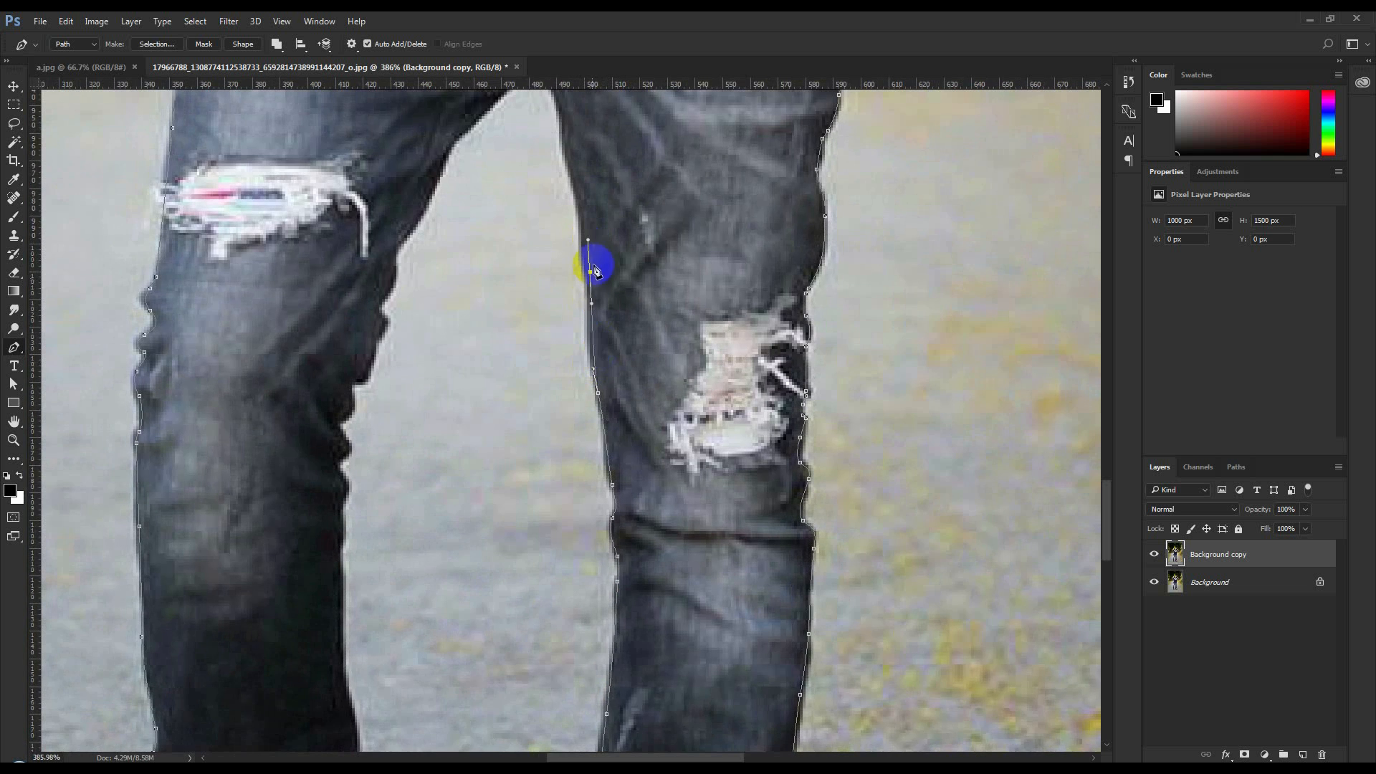
# Trace the inner left thigh to the crotch and continue down the inner right thigh to the knee
pyautogui.moveTo(567, 150); pyautogui.dragTo(560, 121)
pyautogui.moveTo(560, 121); pyautogui.dragTo(560, 166)
pyautogui.moveTo(545, 118); pyautogui.dragTo(499, 138)
pyautogui.moveTo(448, 190); pyautogui.dragTo(440, 202)
pyautogui.click(352, 428)
# Follow the fabric folds at the inner right knee and continue the path down to the upper calf
pyautogui.moveTo(363, 422); pyautogui.dragTo(337, 506)
pyautogui.click(340, 470)
pyautogui.moveTo(340, 519); pyautogui.dragTo(340, 585)
pyautogui.moveTo(340, 584); pyautogui.dragTo(426, 265)
pyautogui.click(426, 320)
pyautogui.moveTo(429, 400); pyautogui.dragTo(430, 421)
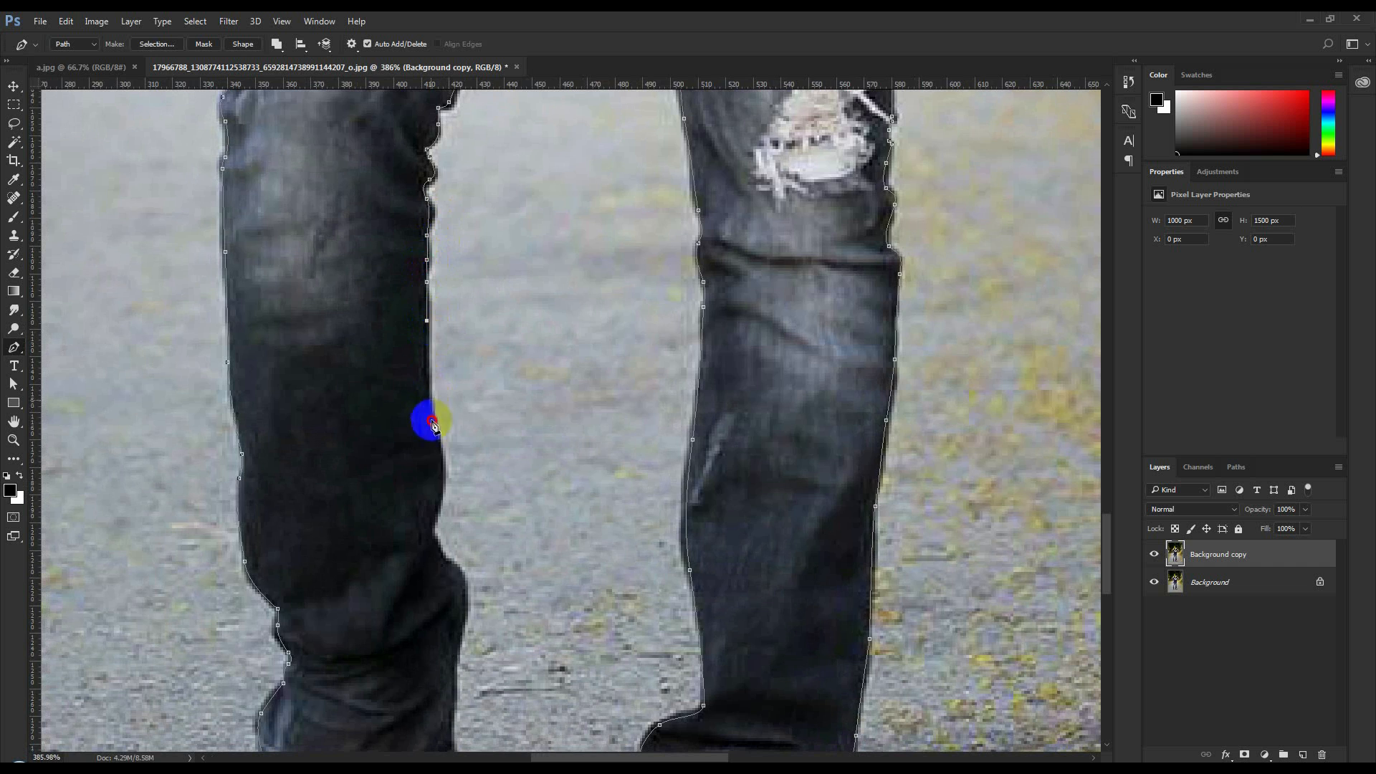
# Close the path along the inner right calf and cuff, and mask the Background copy layer with it
pyautogui.moveTo(441, 492); pyautogui.dragTo(439, 503)
pyautogui.moveTo(435, 536); pyautogui.dragTo(477, 369)
pyautogui.moveTo(497, 408); pyautogui.dragTo(497, 419)
pyautogui.moveTo(486, 480); pyautogui.dragTo(485, 491)
pyautogui.moveTo(485, 544); pyautogui.dragTo(484, 557)
pyautogui.scroll(-5, 483, 558)
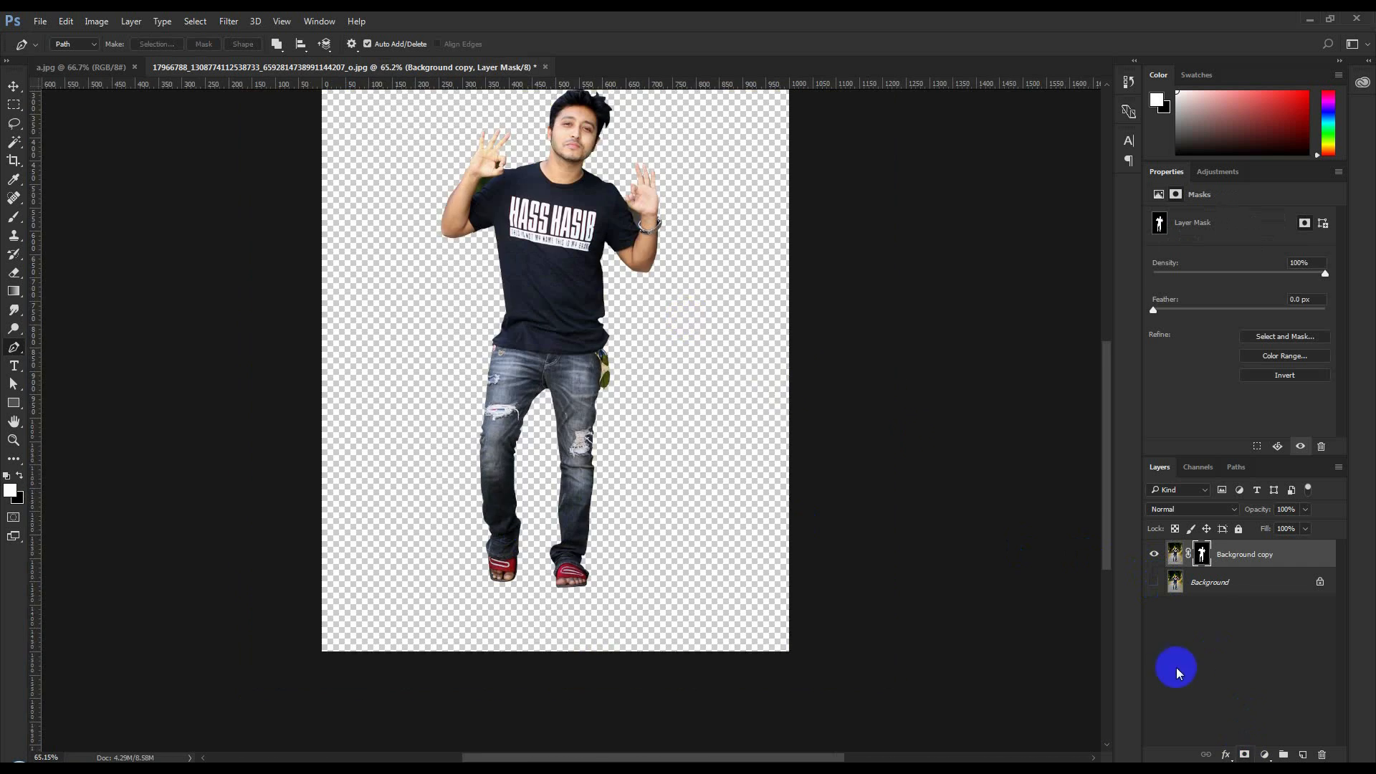
# Outline the leftover background between the left wrist and sleeve, and erase it on the layer mask
pyautogui.scroll(8, 595, 172)
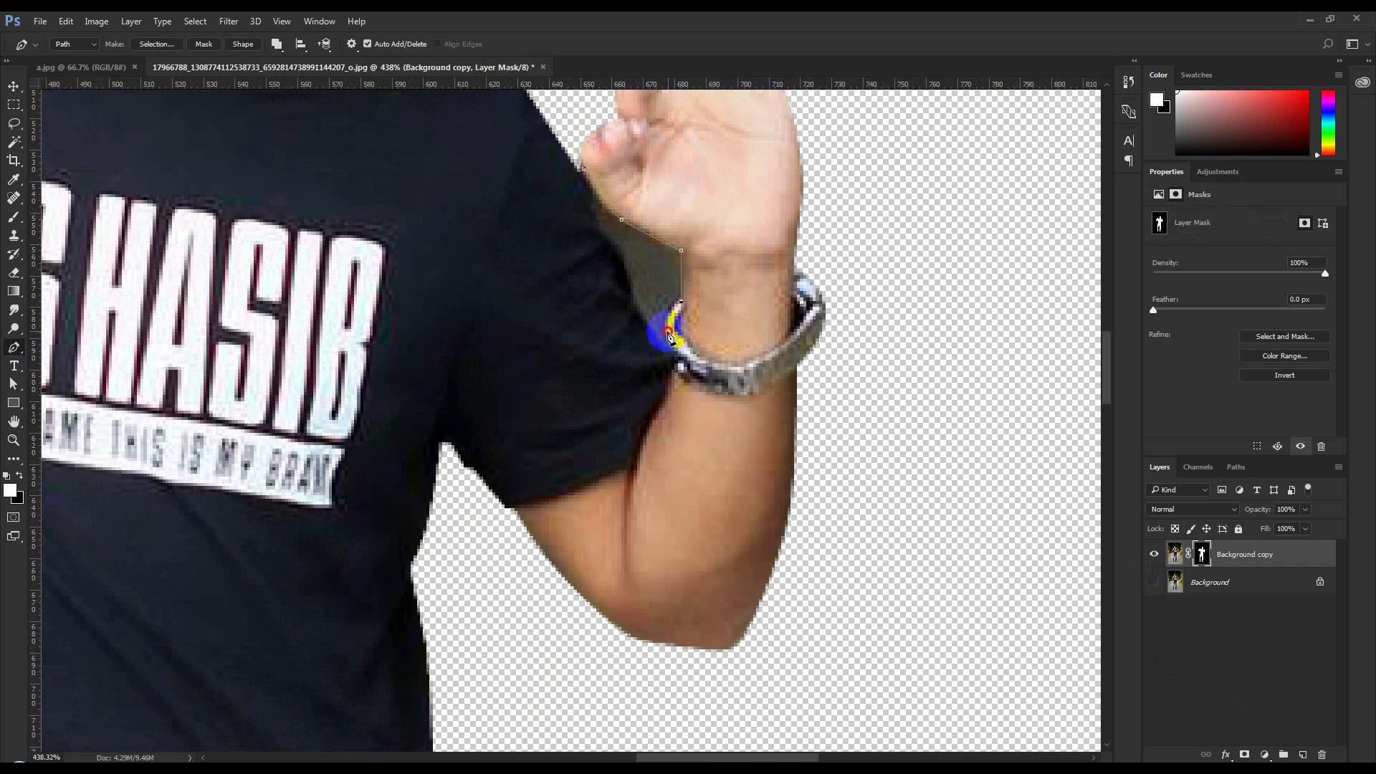
pyautogui.moveTo(620, 270); pyautogui.dragTo(604, 238)
pyautogui.moveTo(583, 169); pyautogui.dragTo(574, 172)
pyautogui.hotkey('ctrl', 'Return')
pyautogui.press('Delete')
# Outline the small gap enclosed by the right hand's thumb and finger, and erase it on the layer mask
pyautogui.moveTo(215, 286); pyautogui.dragTo(805, 523)
pyautogui.click(713, 216)
pyautogui.moveTo(720, 185); pyautogui.dragTo(712, 197)
pyautogui.hotkey('ctrl', 'Return')
pyautogui.press('Delete')
pyautogui.hotkey('ctrl', 'd')
# Outline the leftover background between the right forearm and shoulder, and erase it on the layer mask
pyautogui.click(710, 280)
pyautogui.moveTo(685, 305); pyautogui.dragTo(641, 353)
pyautogui.moveTo(631, 371); pyautogui.dragTo(624, 375)
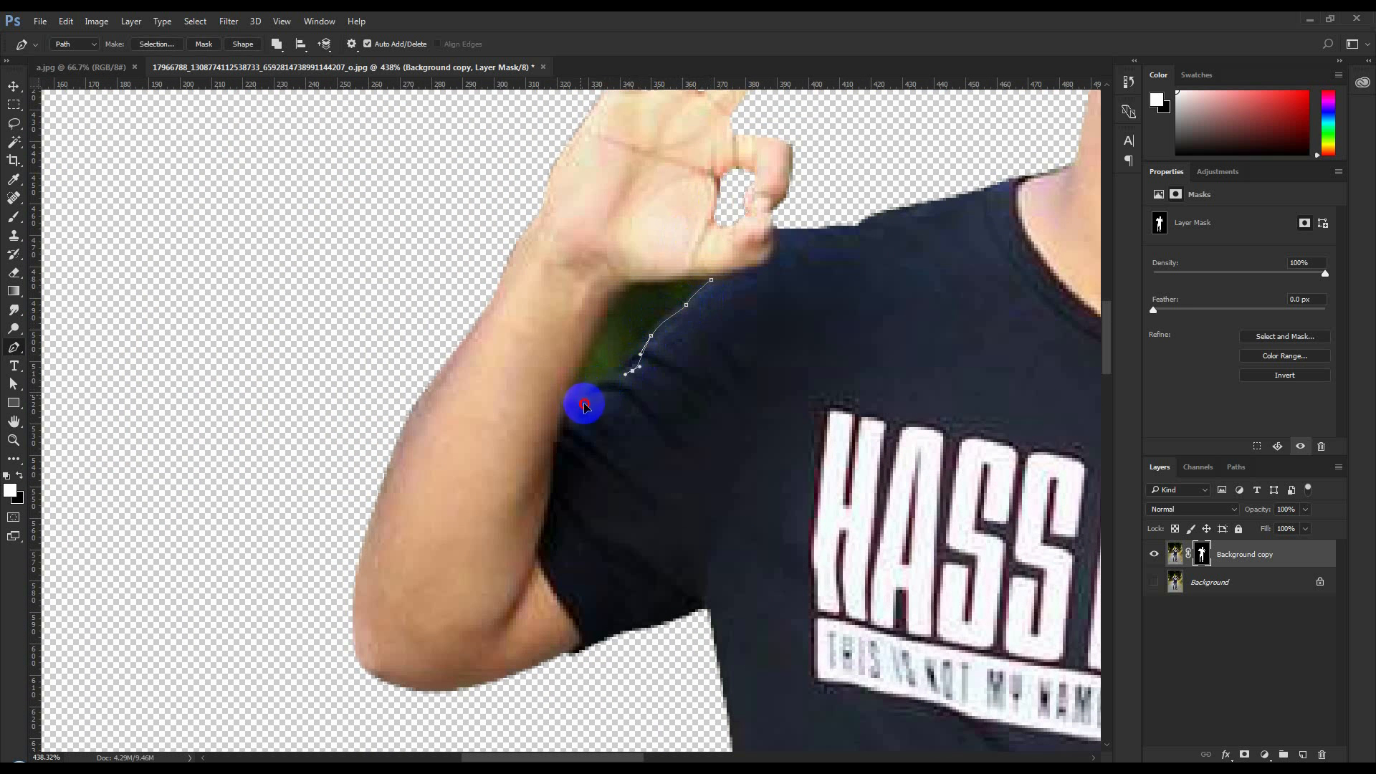
pyautogui.click(709, 280)
pyautogui.hotkey('ctrl', 'Return')
pyautogui.press('Delete')
# Outline the background gap between the hanging sunglasses and the jeans, erase it on the layer mask, and deselect
pyautogui.scroll(-8, 723, 319)
pyautogui.scroll(8, 759, 281)
pyautogui.click(743, 302)
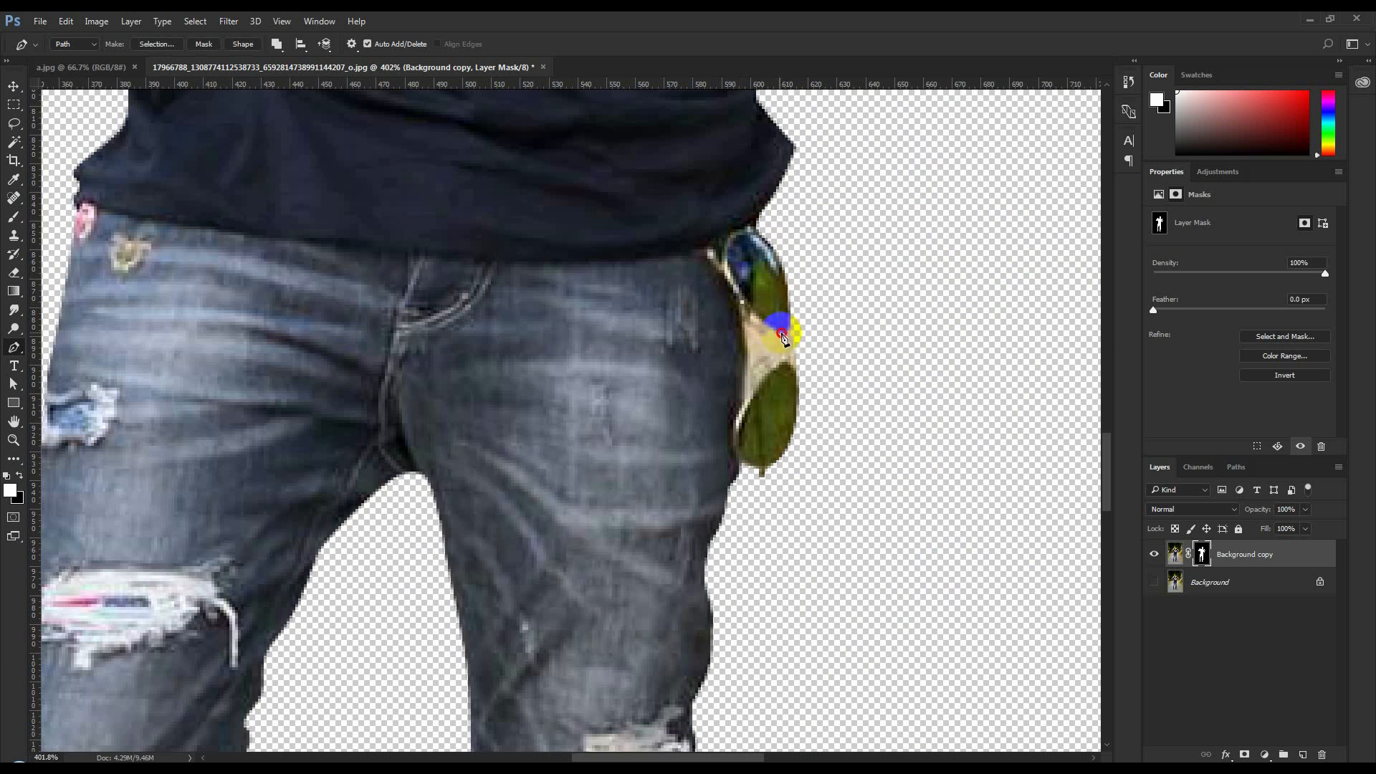
pyautogui.click(783, 336)
pyautogui.click(785, 363)
pyautogui.moveTo(747, 404); pyautogui.dragTo(728, 445)
pyautogui.click(743, 302)
pyautogui.hotkey('ctrl', 'Return')
pyautogui.press('Delete')
pyautogui.hotkey('ctrl', 'd')
# Save the cut-out document as a PSD file
pyautogui.hotkey('ctrl', 's')
pyautogui.press('Return')
pyautogui.scroll(-8, 738, 483)
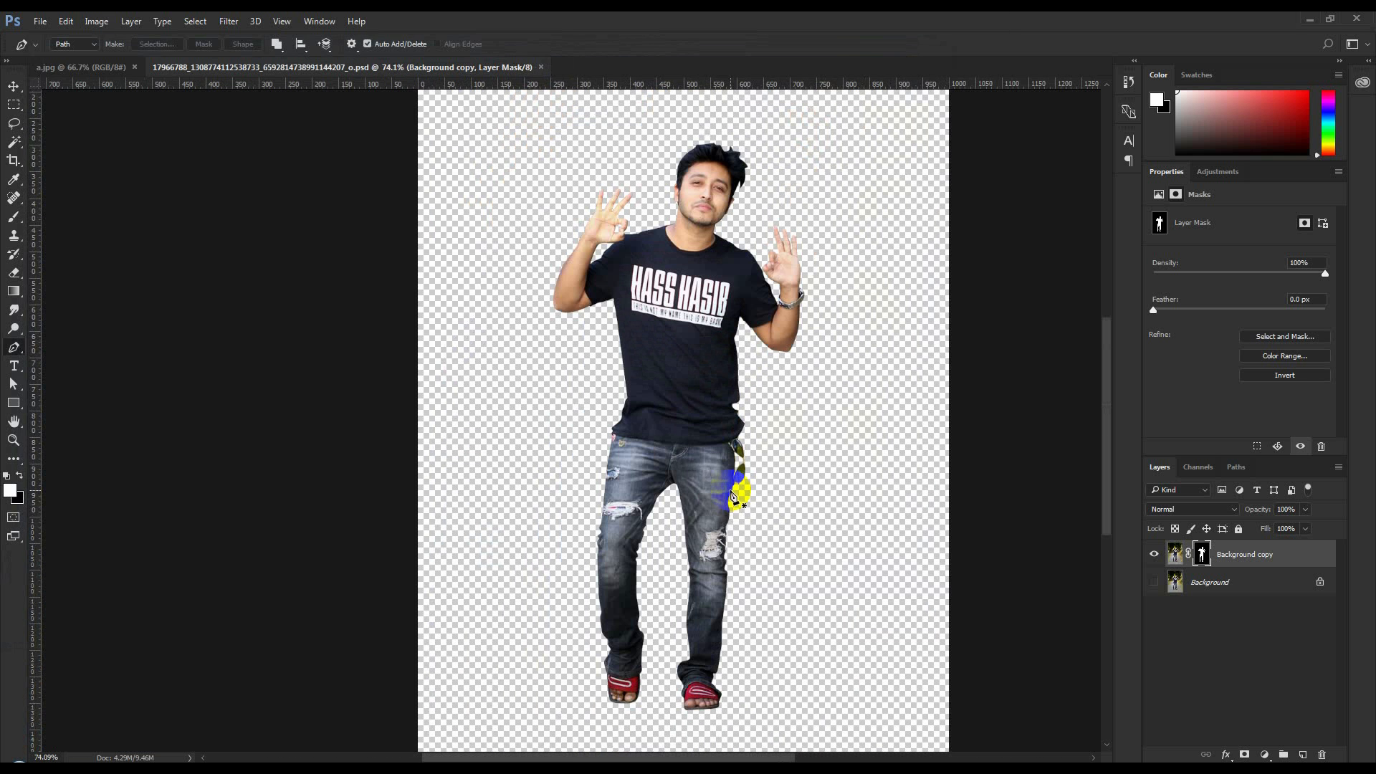
# Show the Background layer and copy it together with the masked Background copy layer into the a.jpg car photo
pyautogui.click(13, 85)
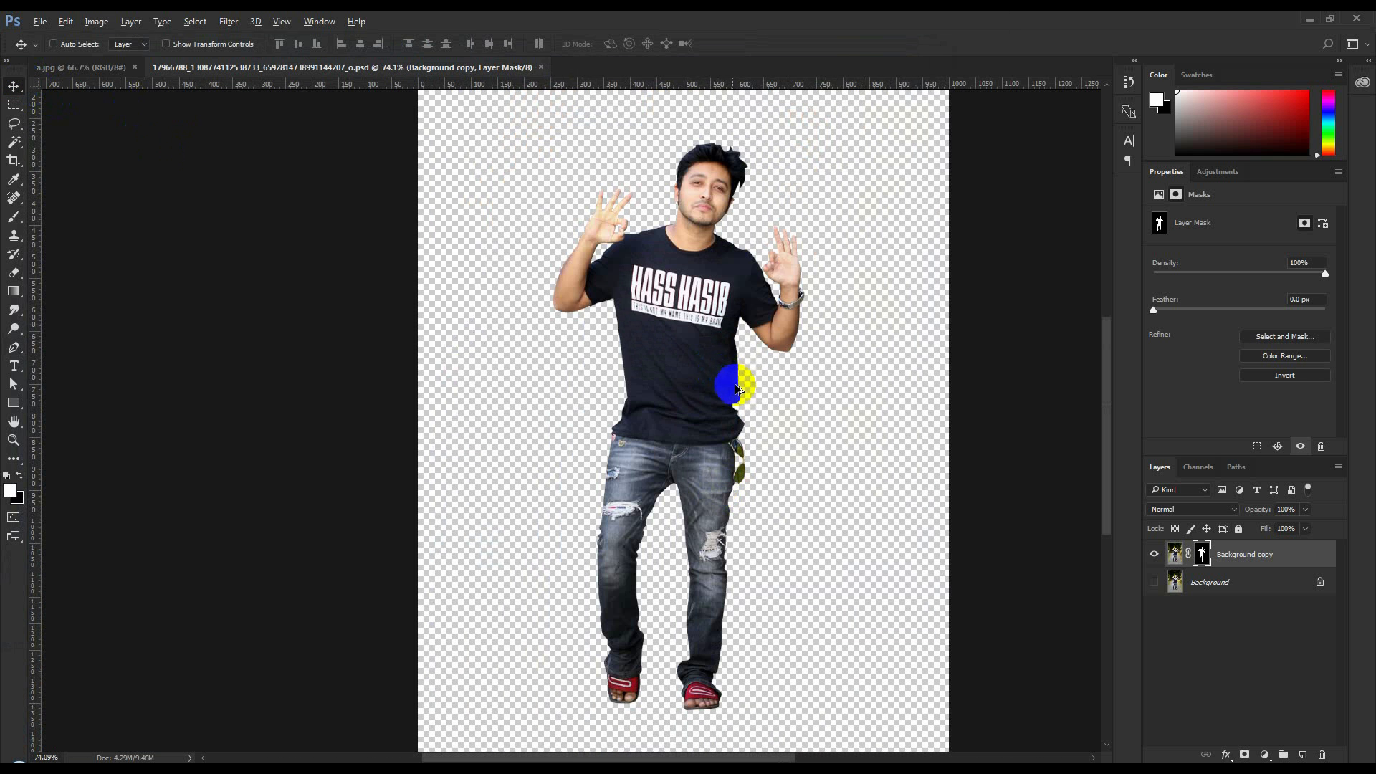
pyautogui.scroll(1, 735, 385)
pyautogui.scroll(-1, 735, 385)
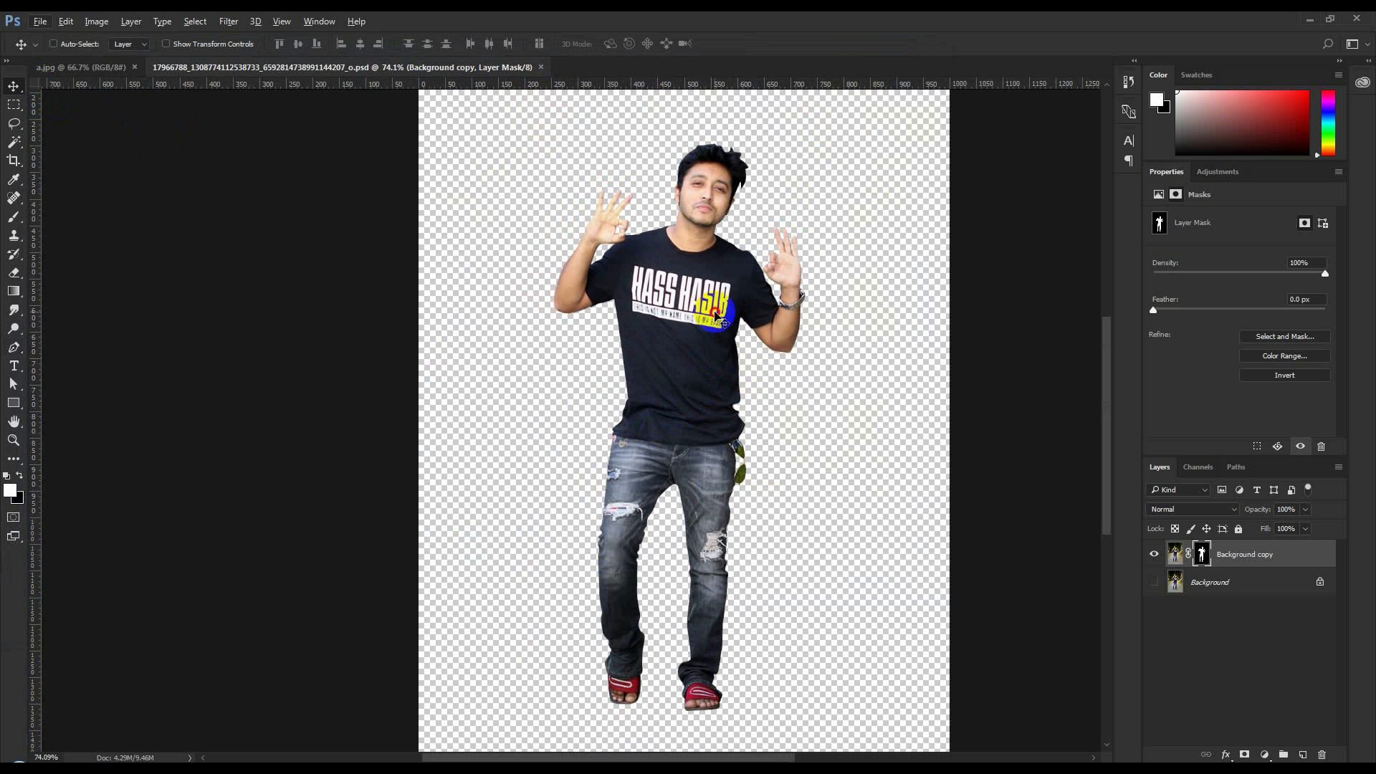
pyautogui.click(1156, 581)
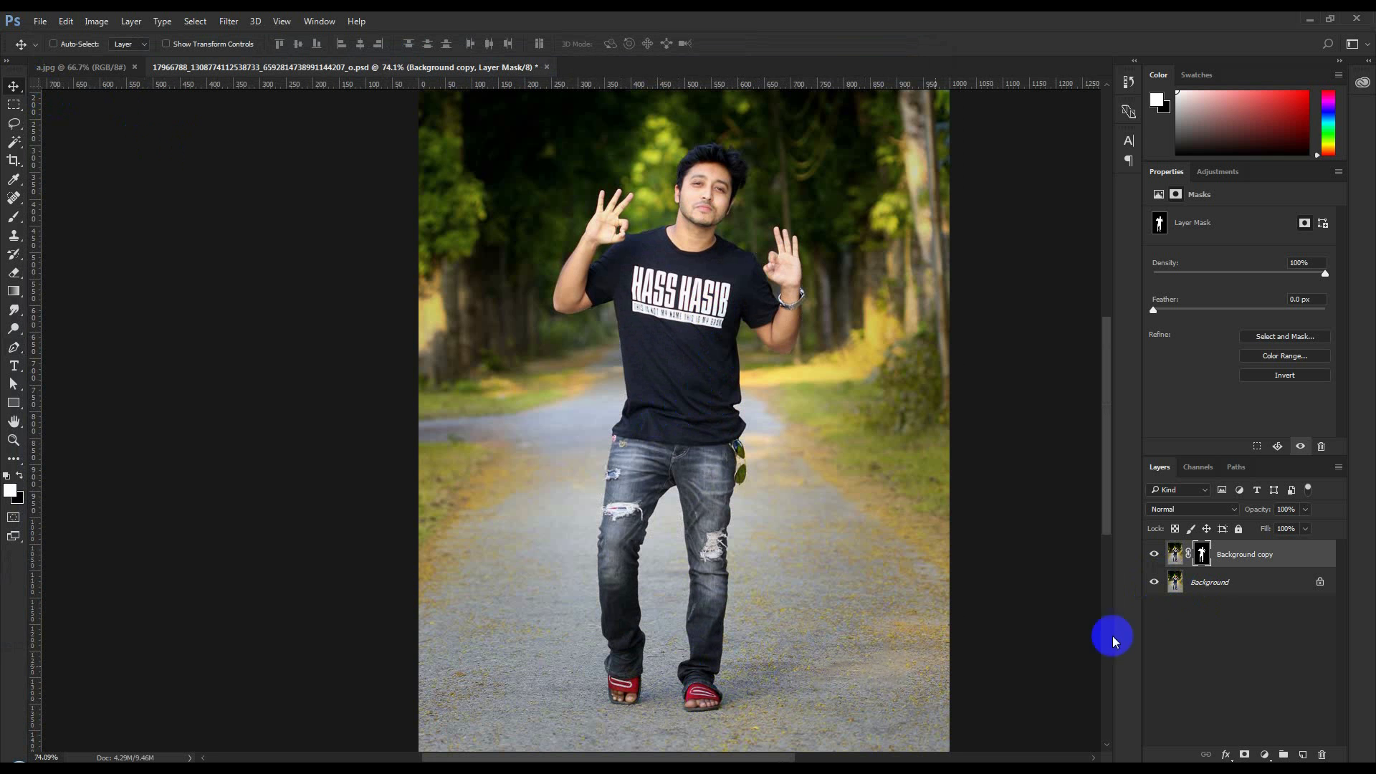
pyautogui.keyDown('ctrl'); pyautogui.click(1214, 584); pyautogui.keyUp('ctrl')
pyautogui.click(1223, 555)
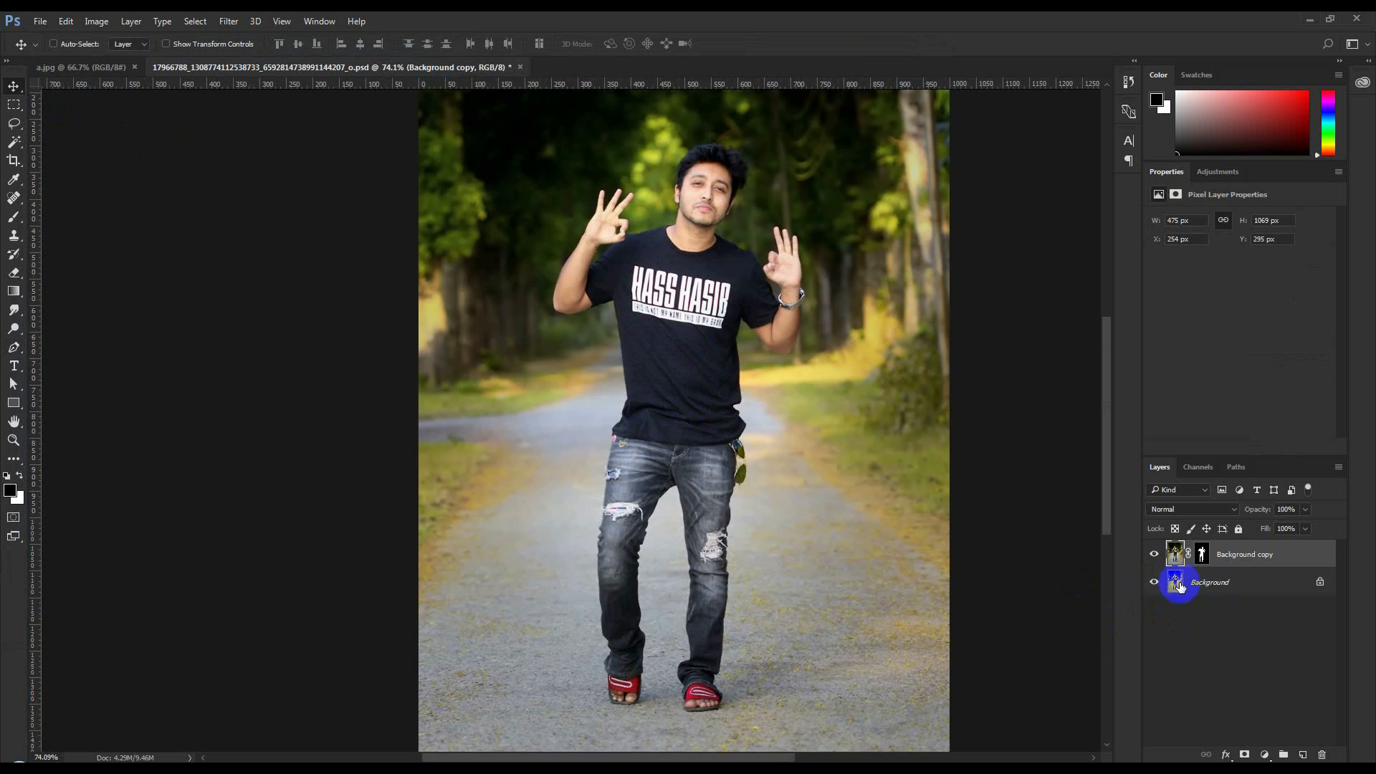
pyautogui.click(1194, 584)
pyautogui.keyDown('ctrl'); pyautogui.click(1233, 555); pyautogui.keyUp('ctrl')
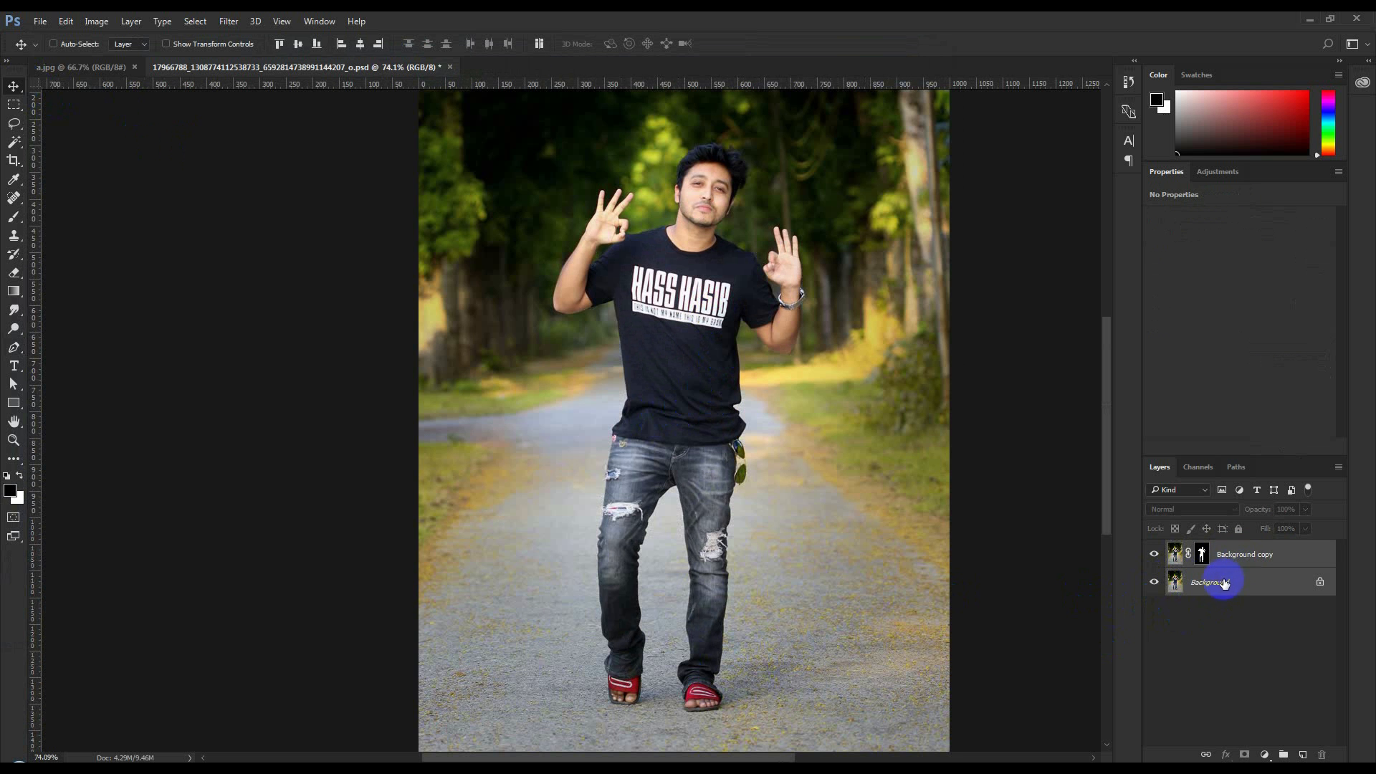
pyautogui.click(1222, 584)
pyautogui.keyDown('ctrl'); pyautogui.click(1225, 559); pyautogui.keyUp('ctrl')
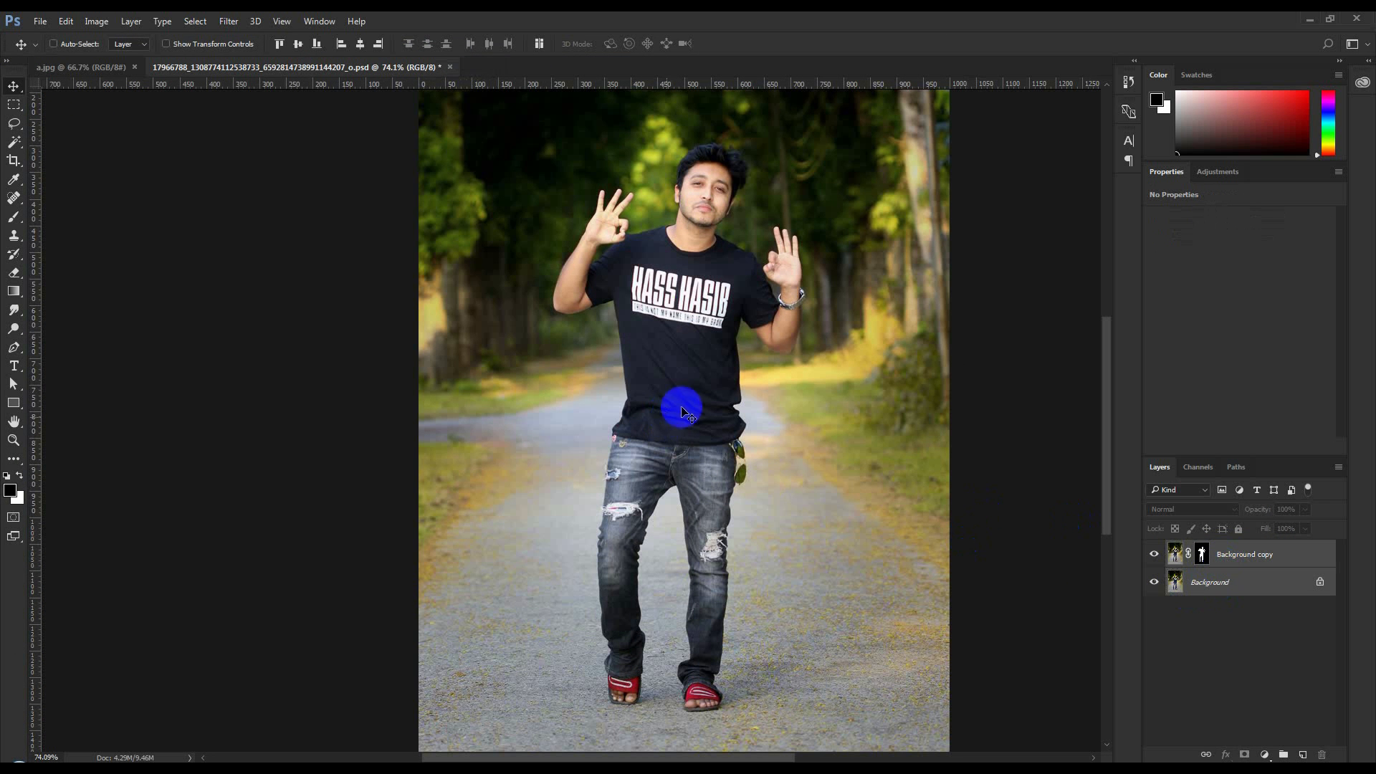
pyautogui.moveTo(458, 167); pyautogui.dragTo(587, 336)
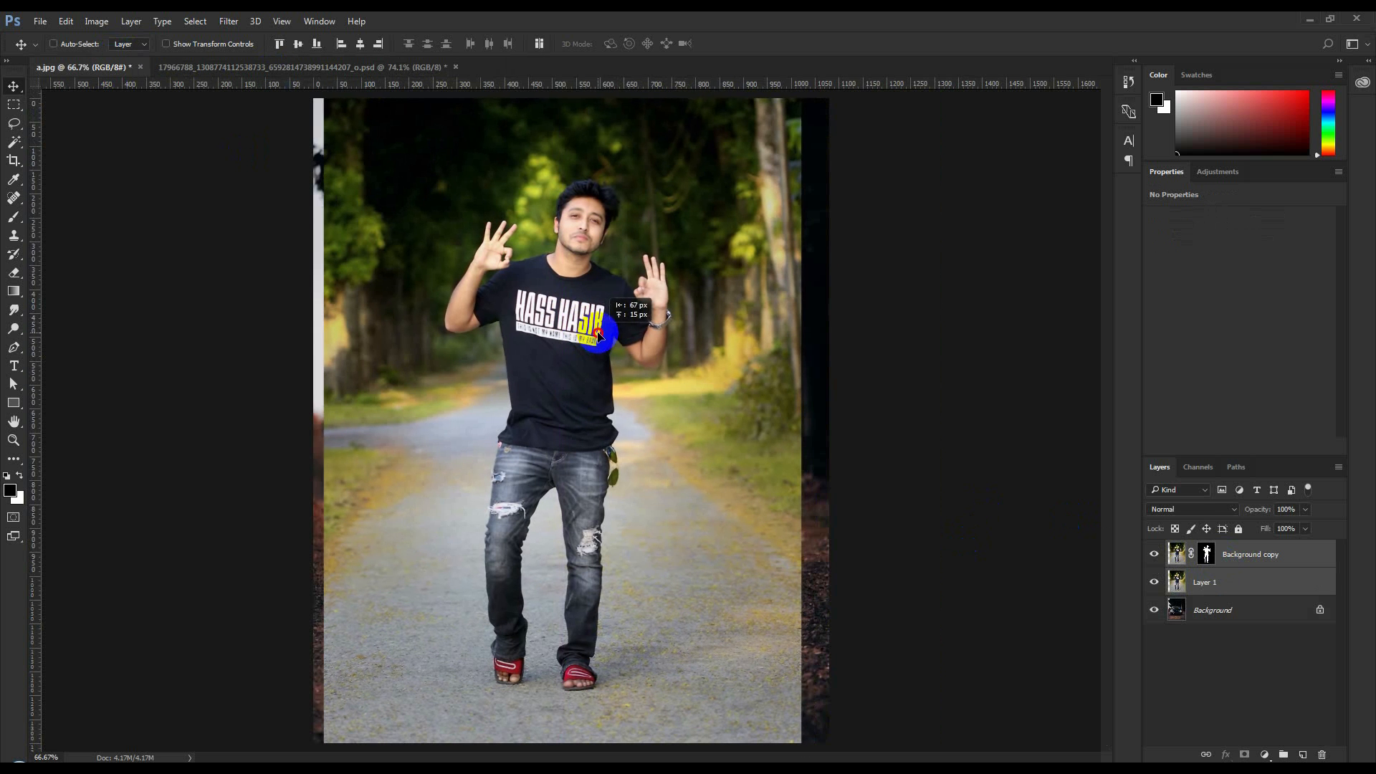
# Hide Layer 1 and move the man's layers so that he stands in front of the car
pyautogui.click(1155, 583)
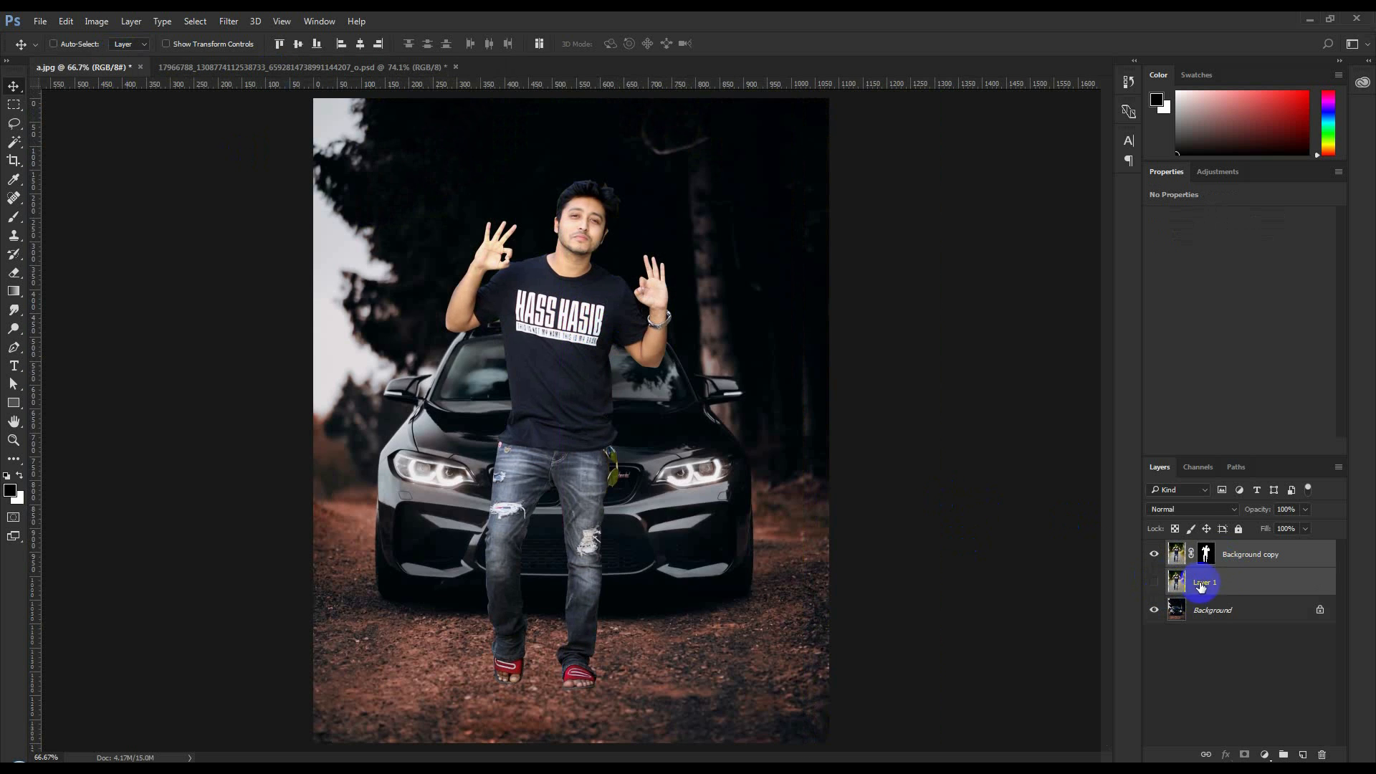
pyautogui.scroll(-2, 668, 478)
pyautogui.moveTo(561, 423); pyautogui.dragTo(573, 430)
# Scale both of the man's layers to about 108%, rotate them -3.14 degrees, and reposition him in front of the car
pyautogui.hotkey('ctrl', 't')
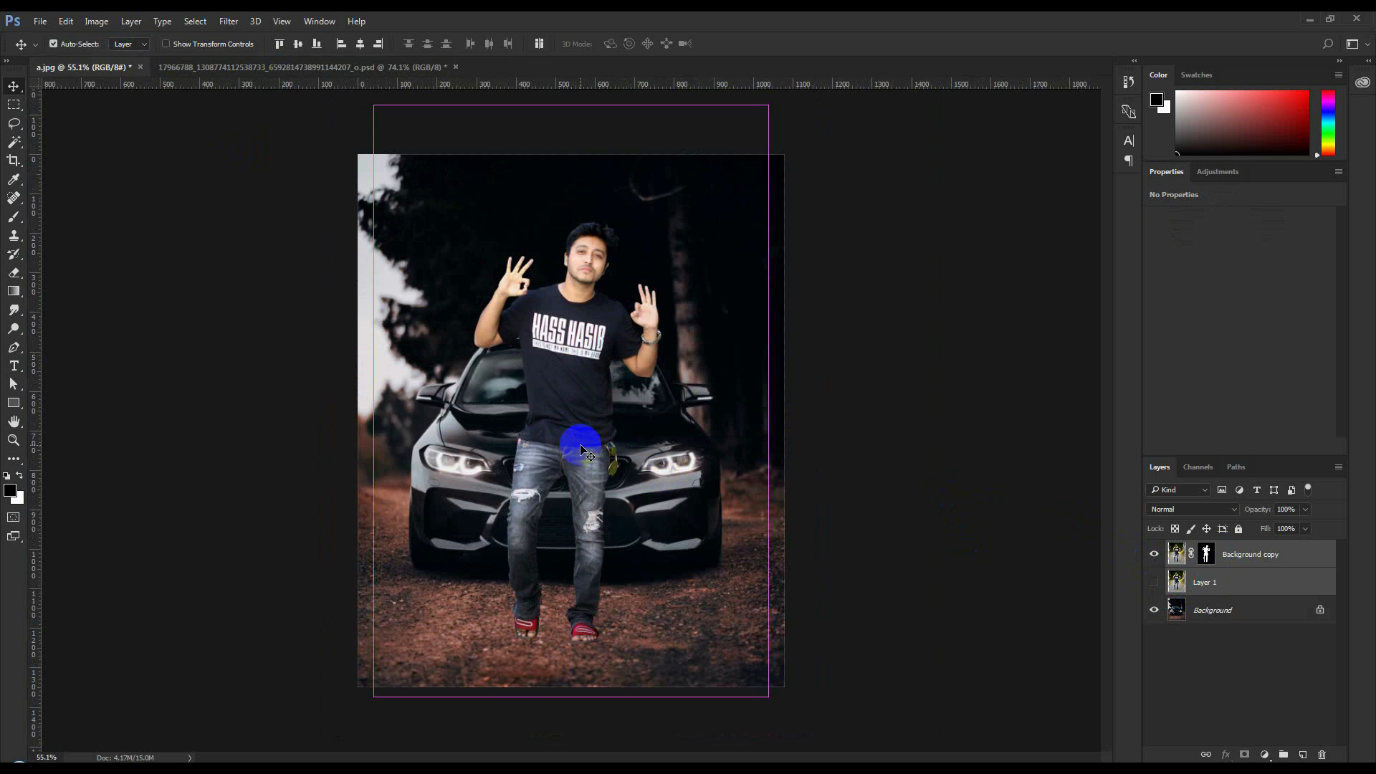
pyautogui.moveTo(776, 706); pyautogui.dragTo(783, 712)
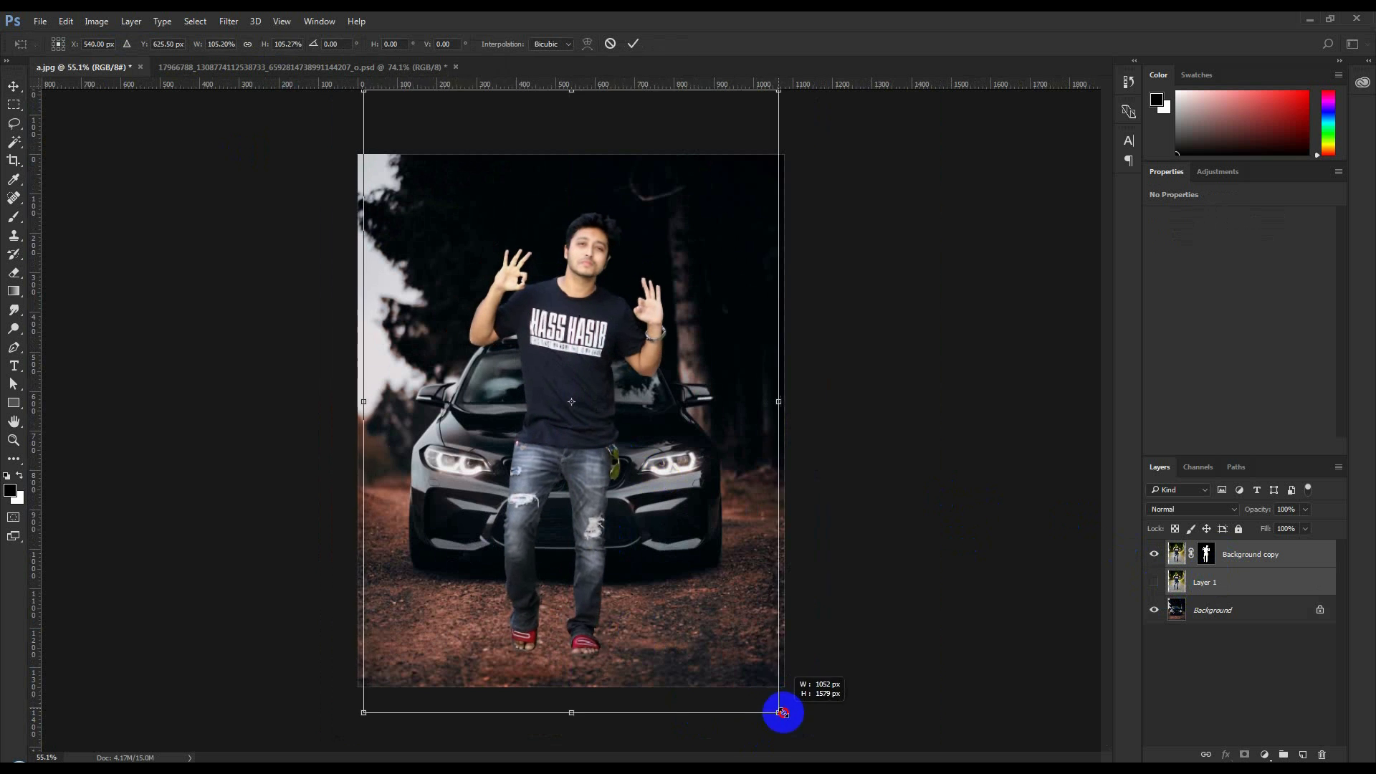
pyautogui.moveTo(691, 649); pyautogui.dragTo(690, 644)
pyautogui.moveTo(866, 649); pyautogui.dragTo(869, 643)
pyautogui.moveTo(697, 589); pyautogui.dragTo(692, 589)
pyautogui.moveTo(872, 614); pyautogui.dragTo(886, 610)
pyautogui.moveTo(799, 696); pyautogui.dragTo(802, 705)
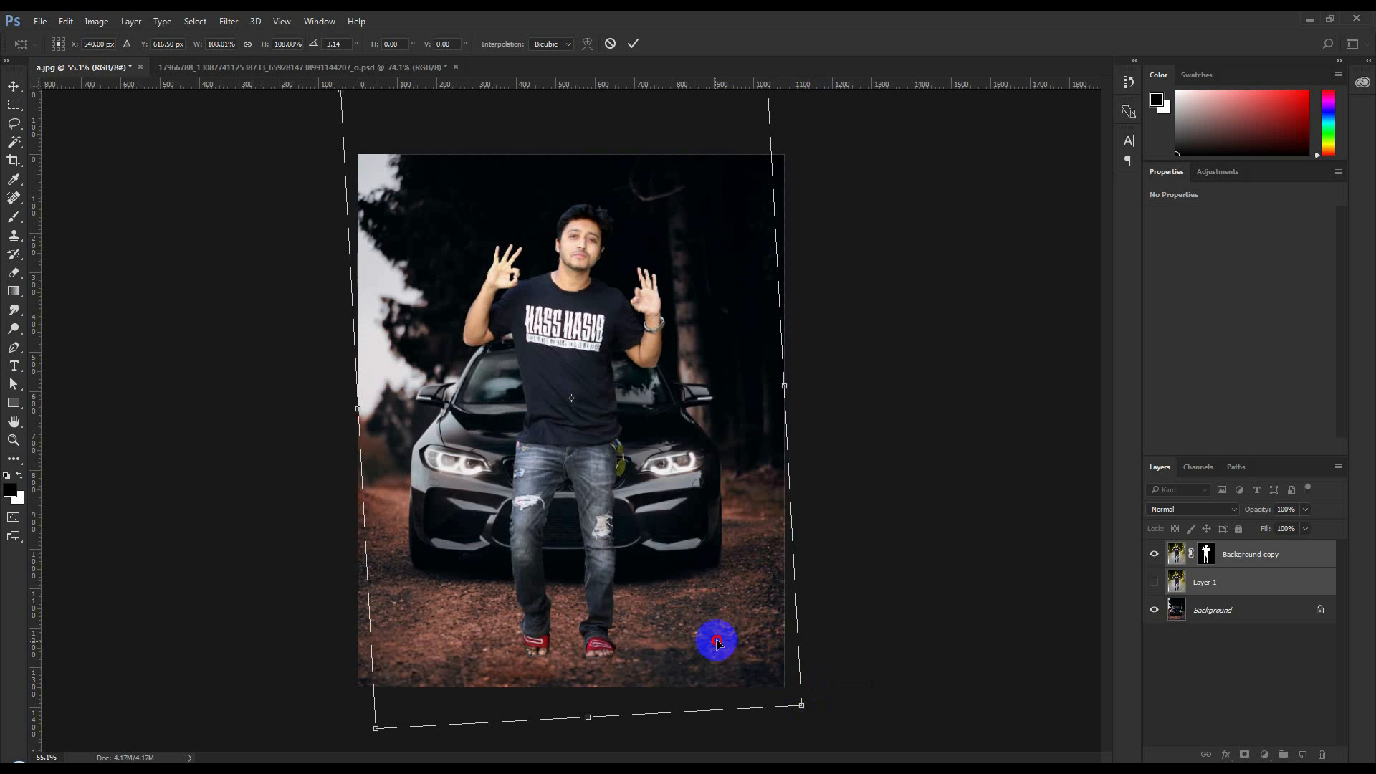
pyautogui.moveTo(717, 640); pyautogui.dragTo(709, 633)
pyautogui.click(633, 45)
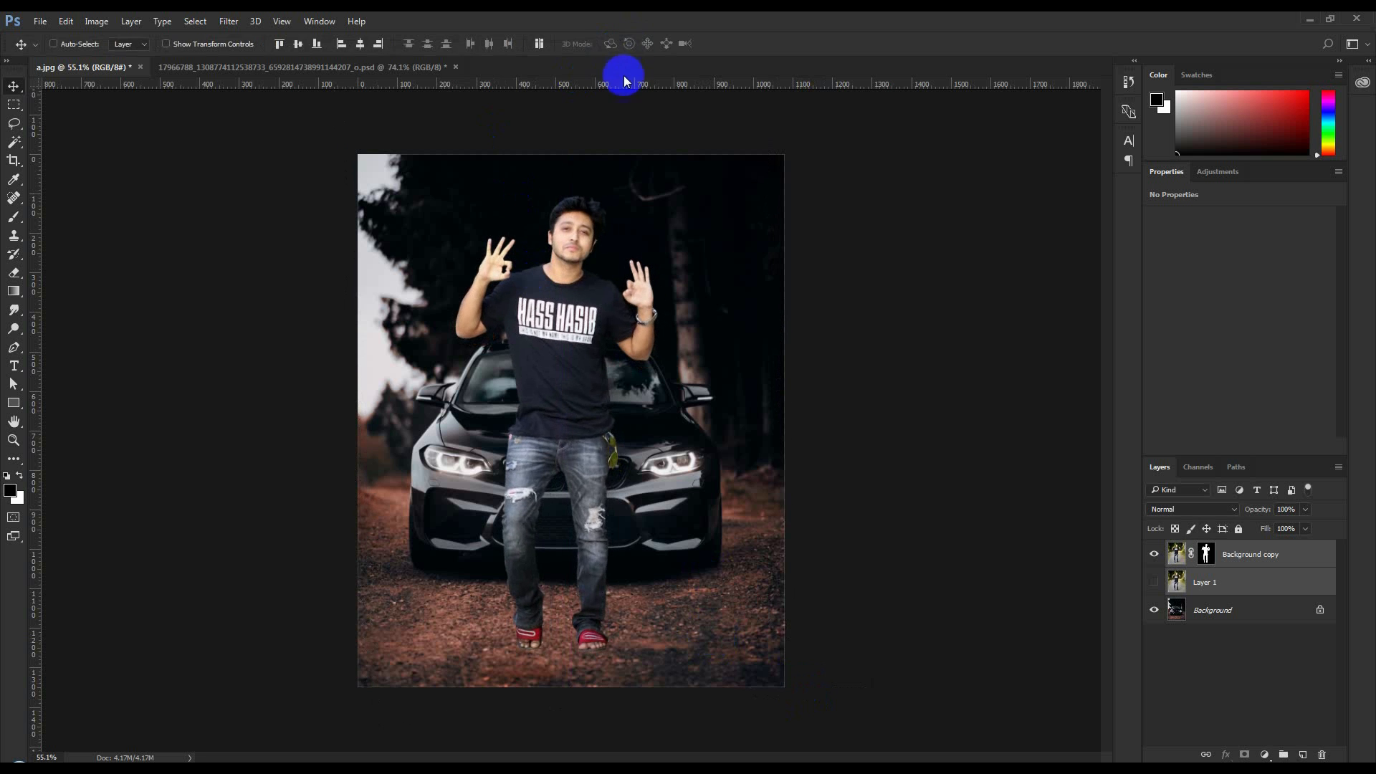
pyautogui.scroll(1, 583, 409)
pyautogui.moveTo(584, 409); pyautogui.dragTo(588, 412)
# Show Layer 1 and set only that layer's blending mode to Multiply
pyautogui.click(1153, 583)
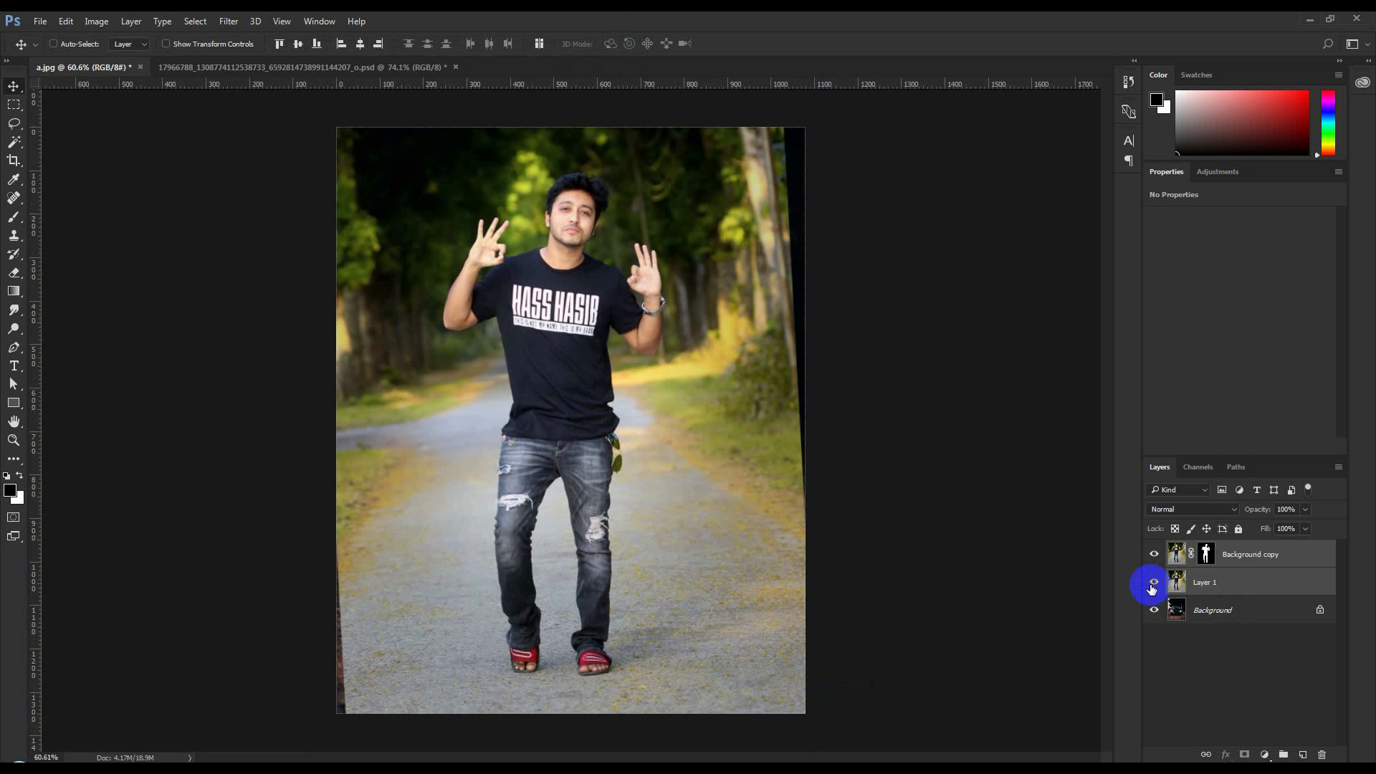
pyautogui.click(1198, 584)
pyautogui.click(1181, 513)
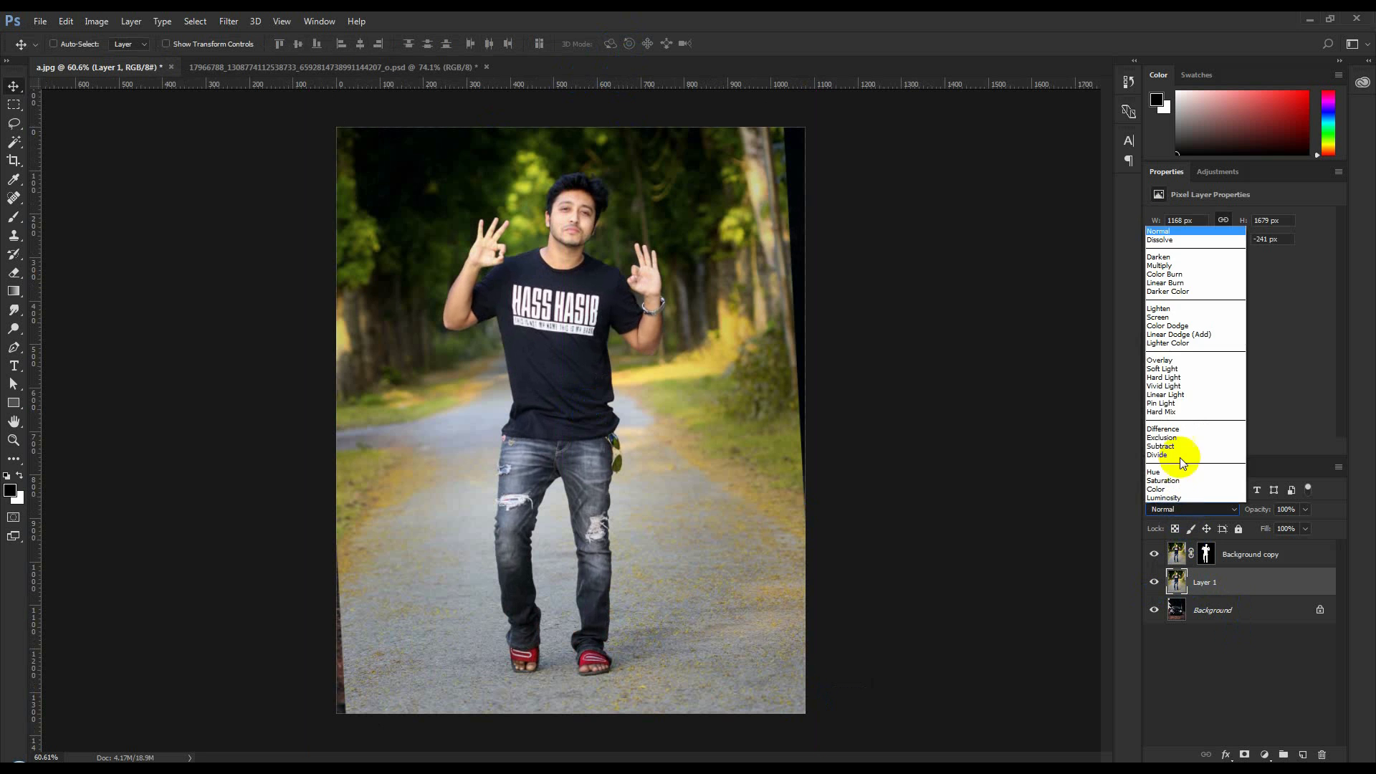
pyautogui.click(1165, 267)
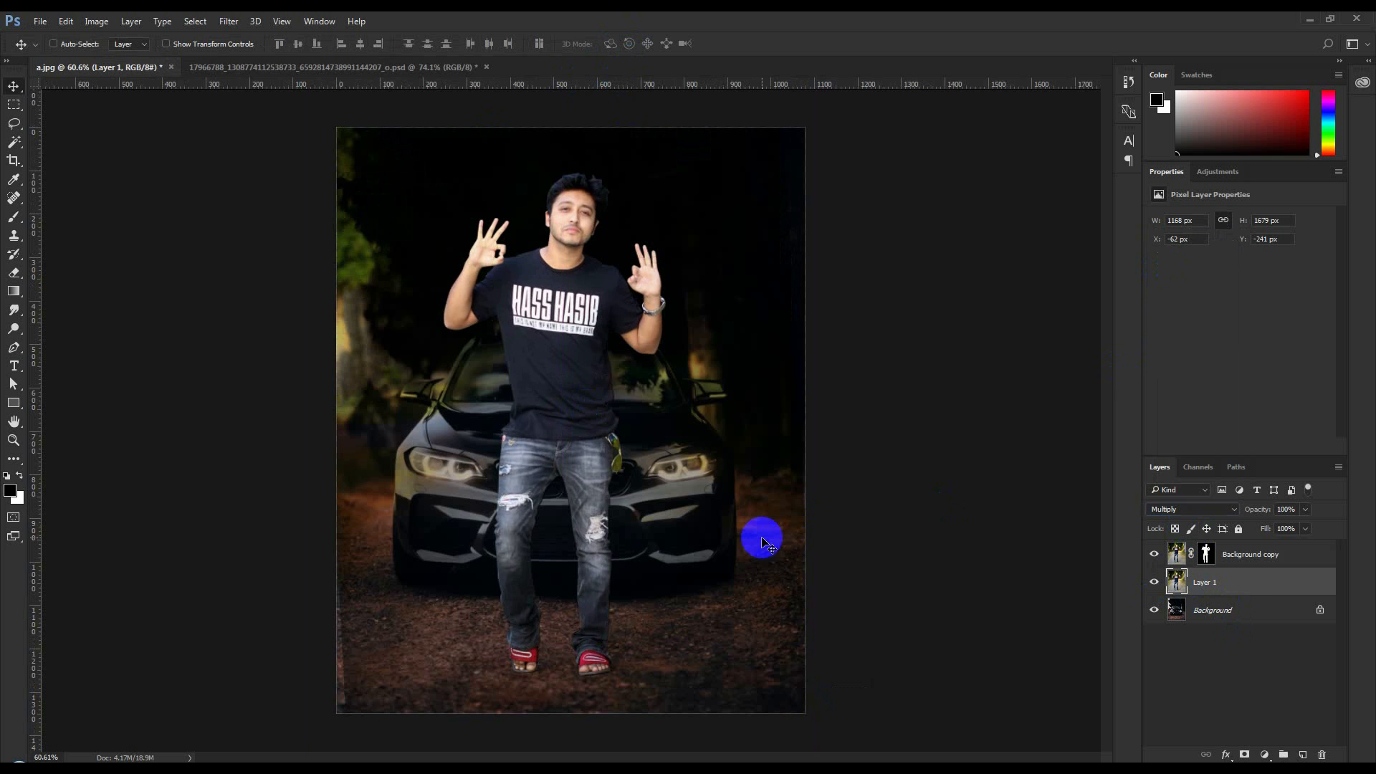
# Add a layer mask to Layer 1 and fill the mask with black
pyautogui.click(1245, 755)
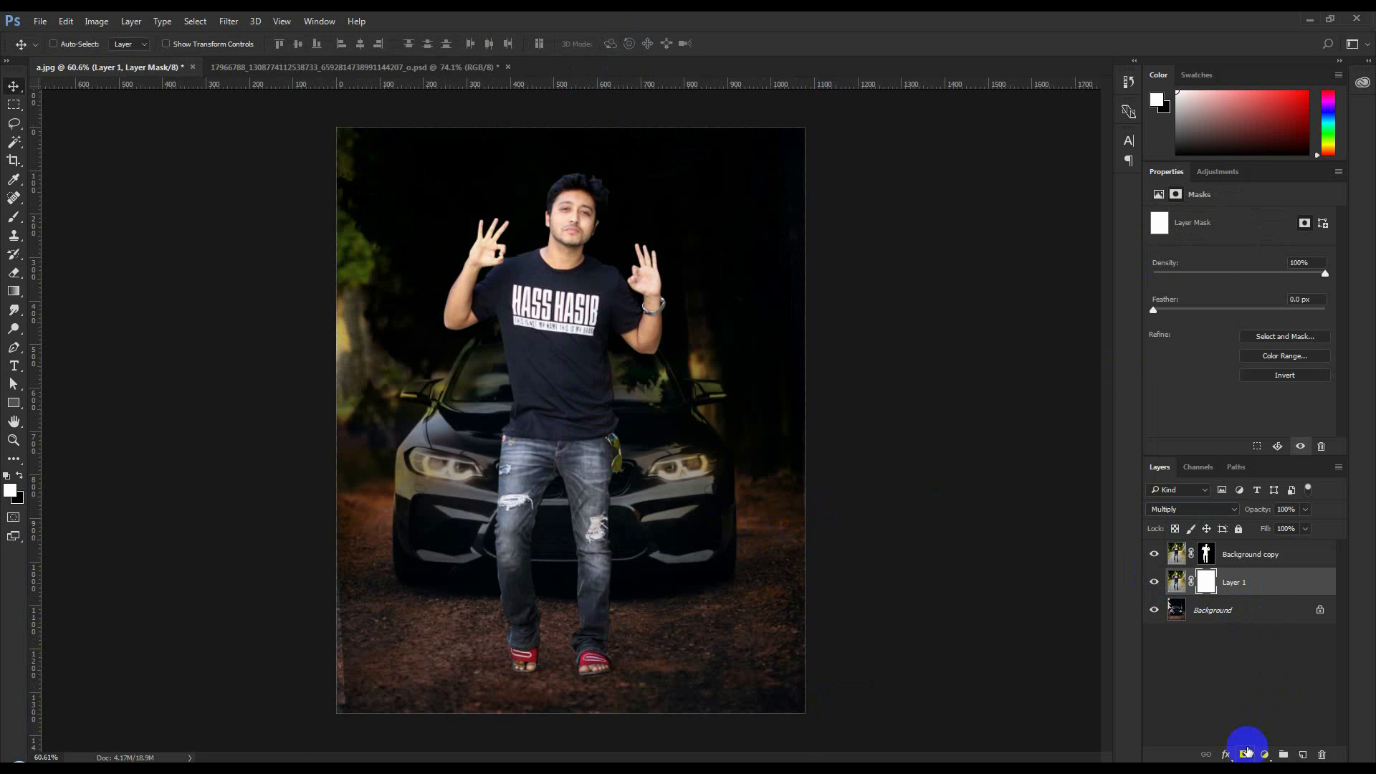
pyautogui.click(1210, 583)
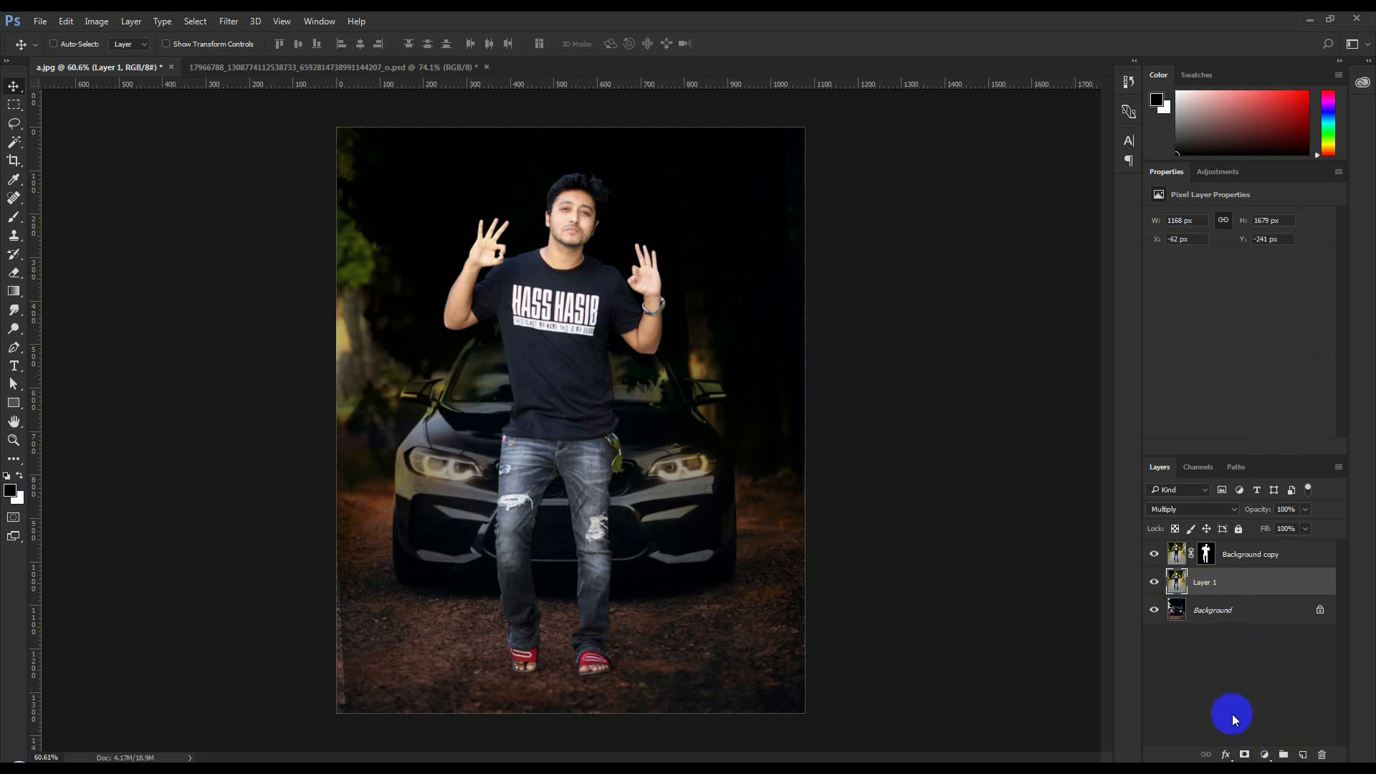
pyautogui.click(1244, 754)
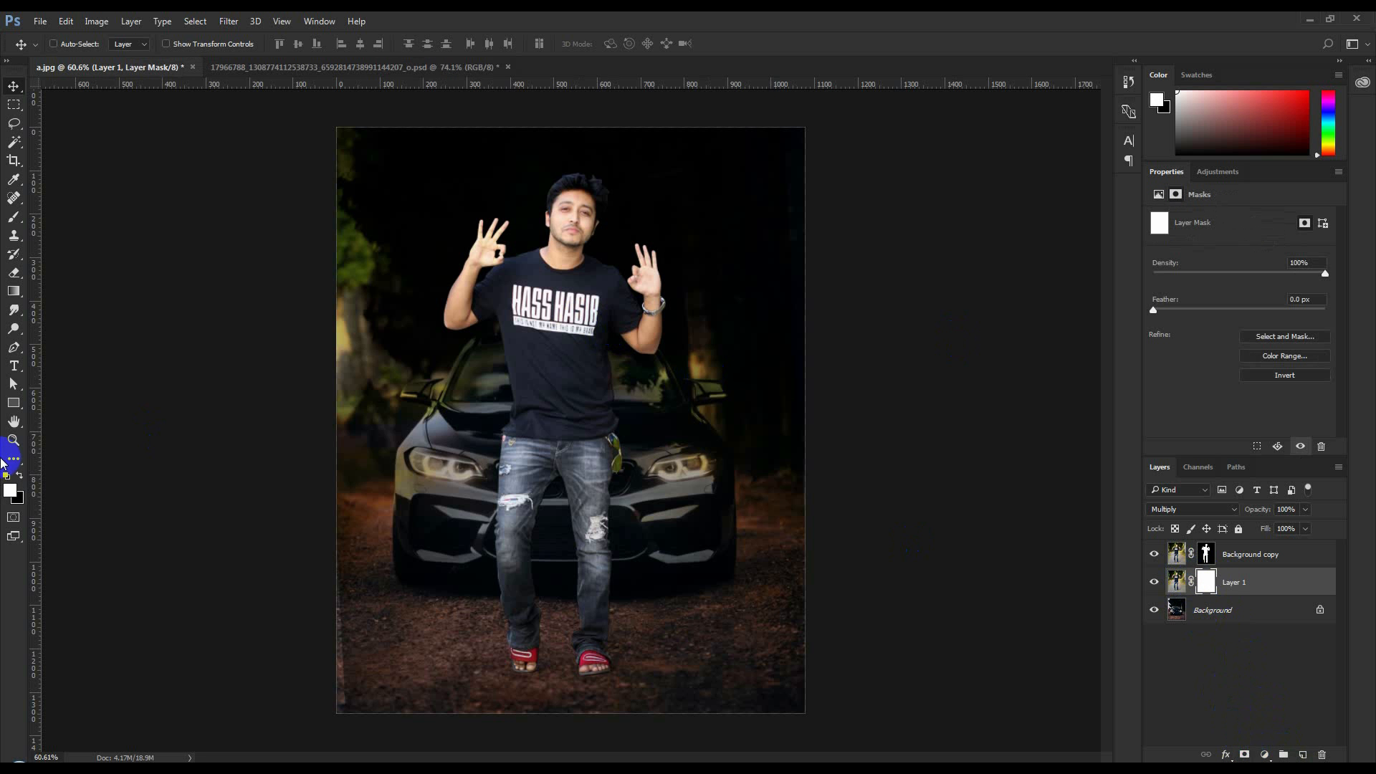
pyautogui.click(19, 476)
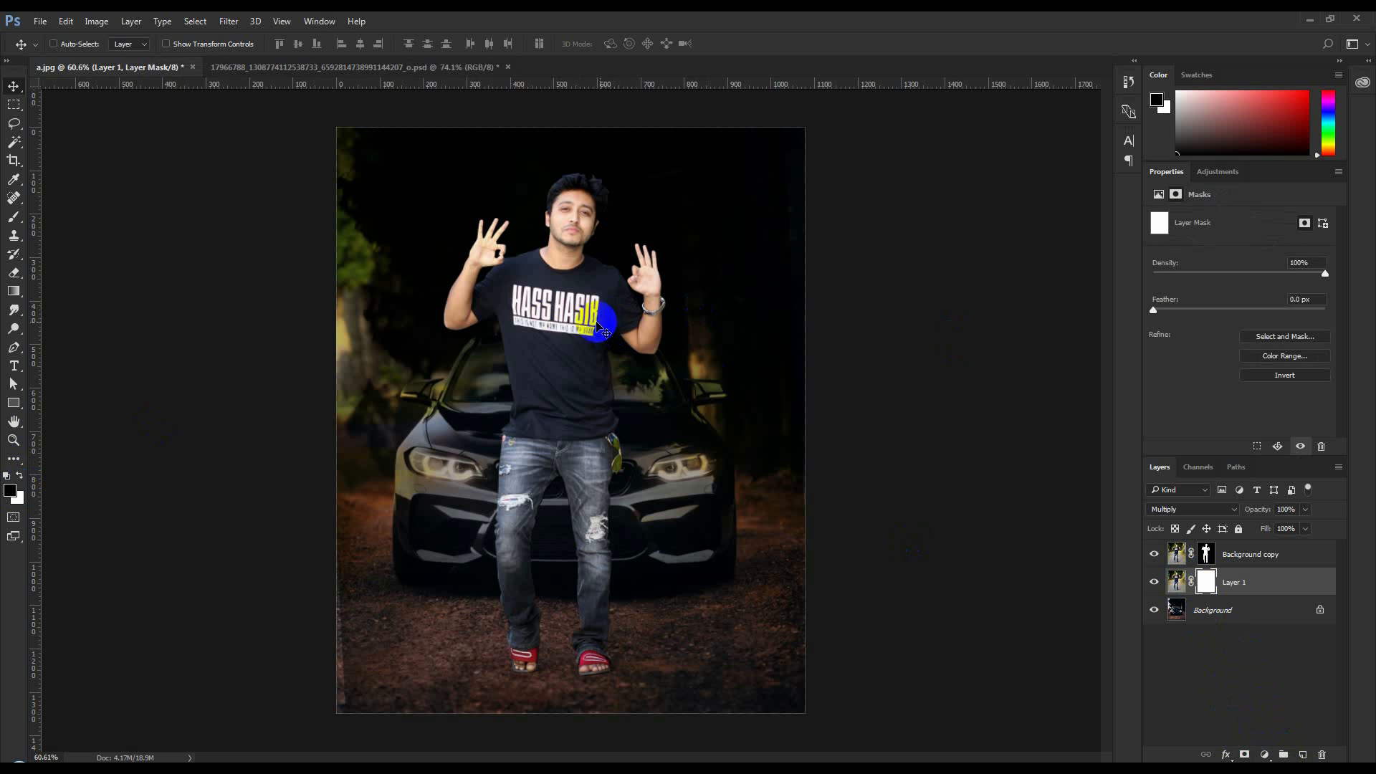
pyautogui.hotkey('alt', 'BackSpace')
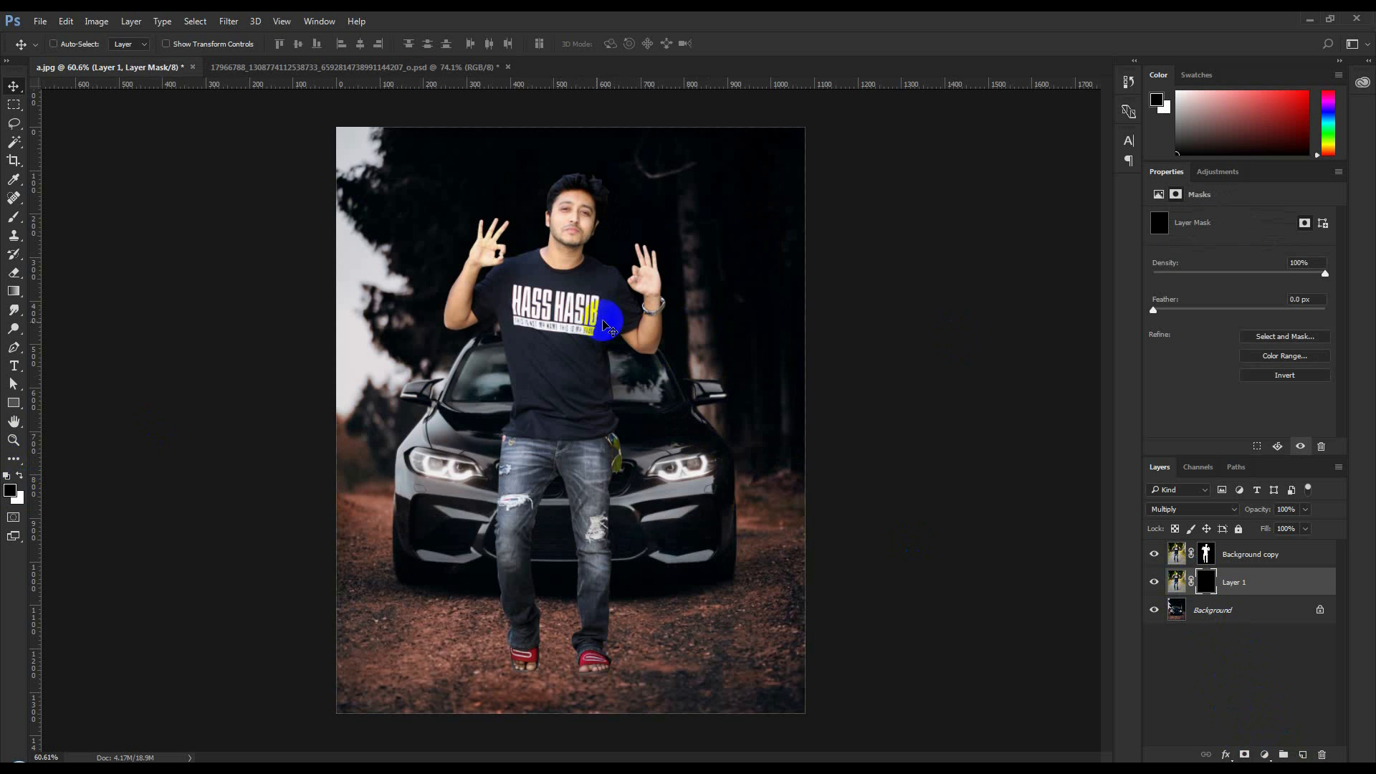
# Set up a soft Brush of 95 px with 0% hardness for painting on Layer 1's mask around the feet
pyautogui.scroll(3, 574, 534)
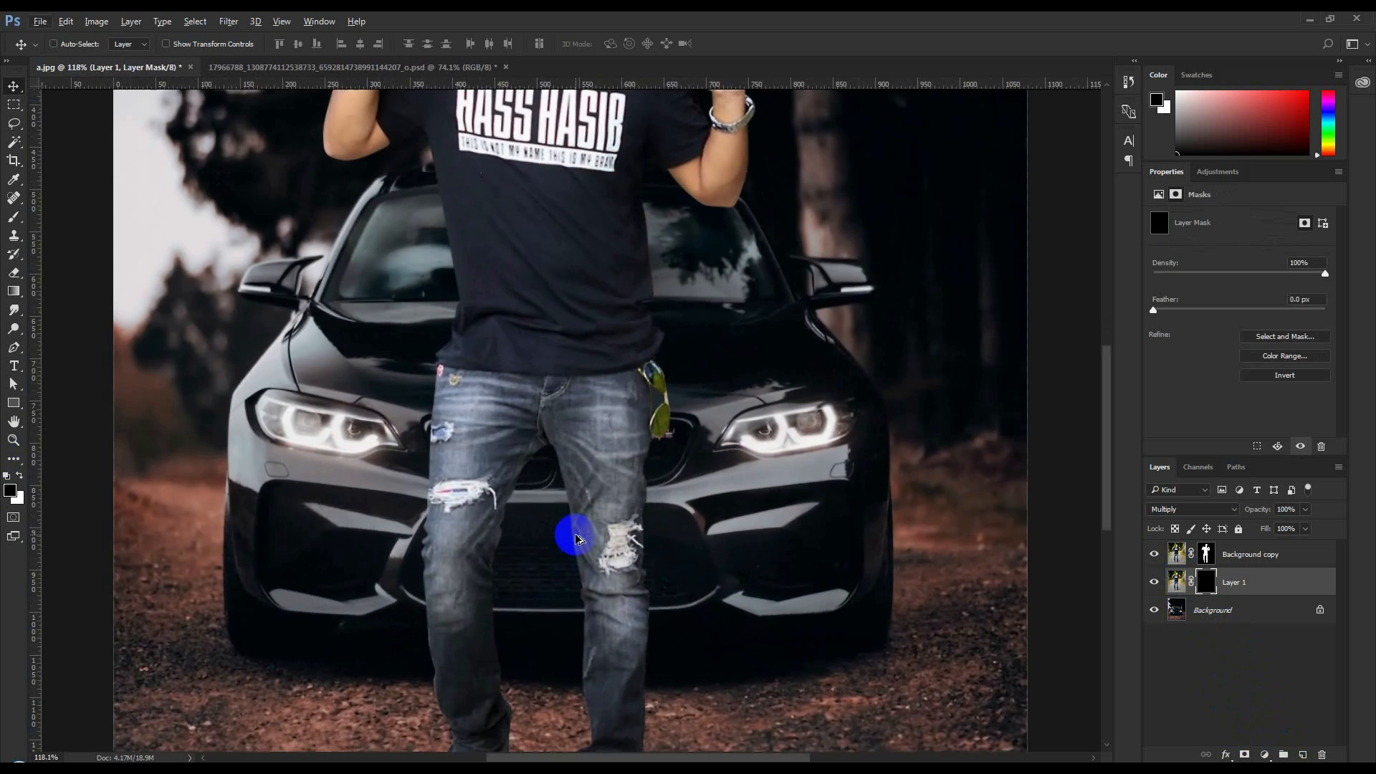
pyautogui.scroll(-3, 573, 534)
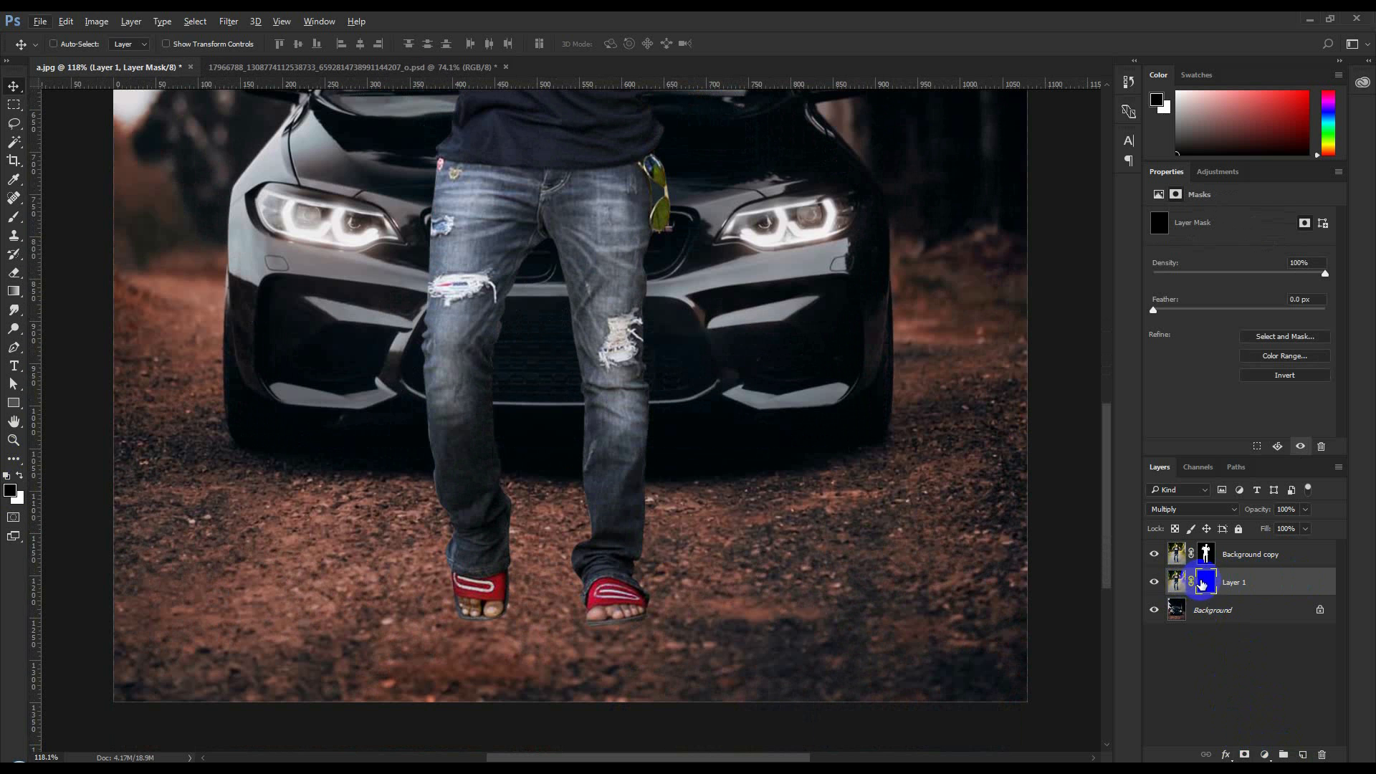
pyautogui.click(13, 219)
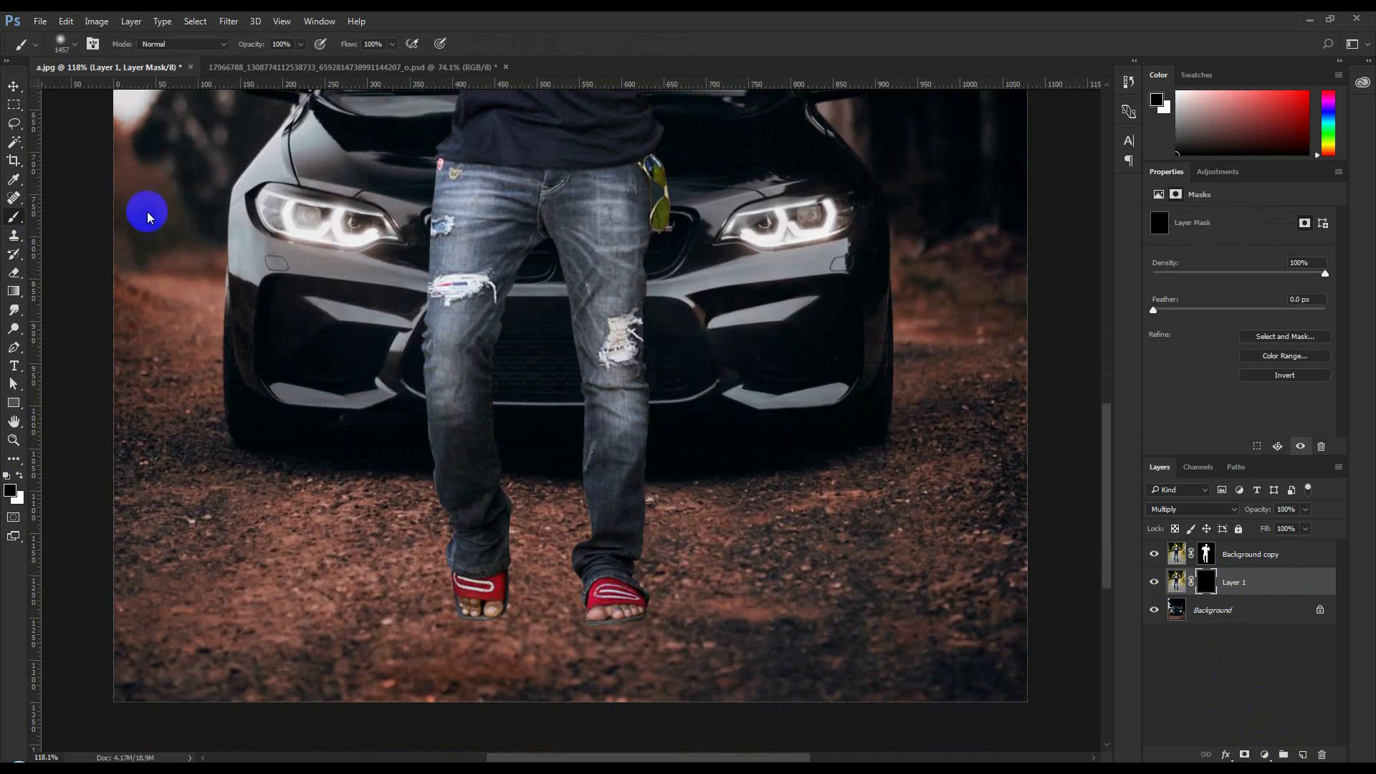
pyautogui.rightClick(367, 302)
pyautogui.moveTo(520, 339); pyautogui.dragTo(386, 369)
pyautogui.click(446, 400)
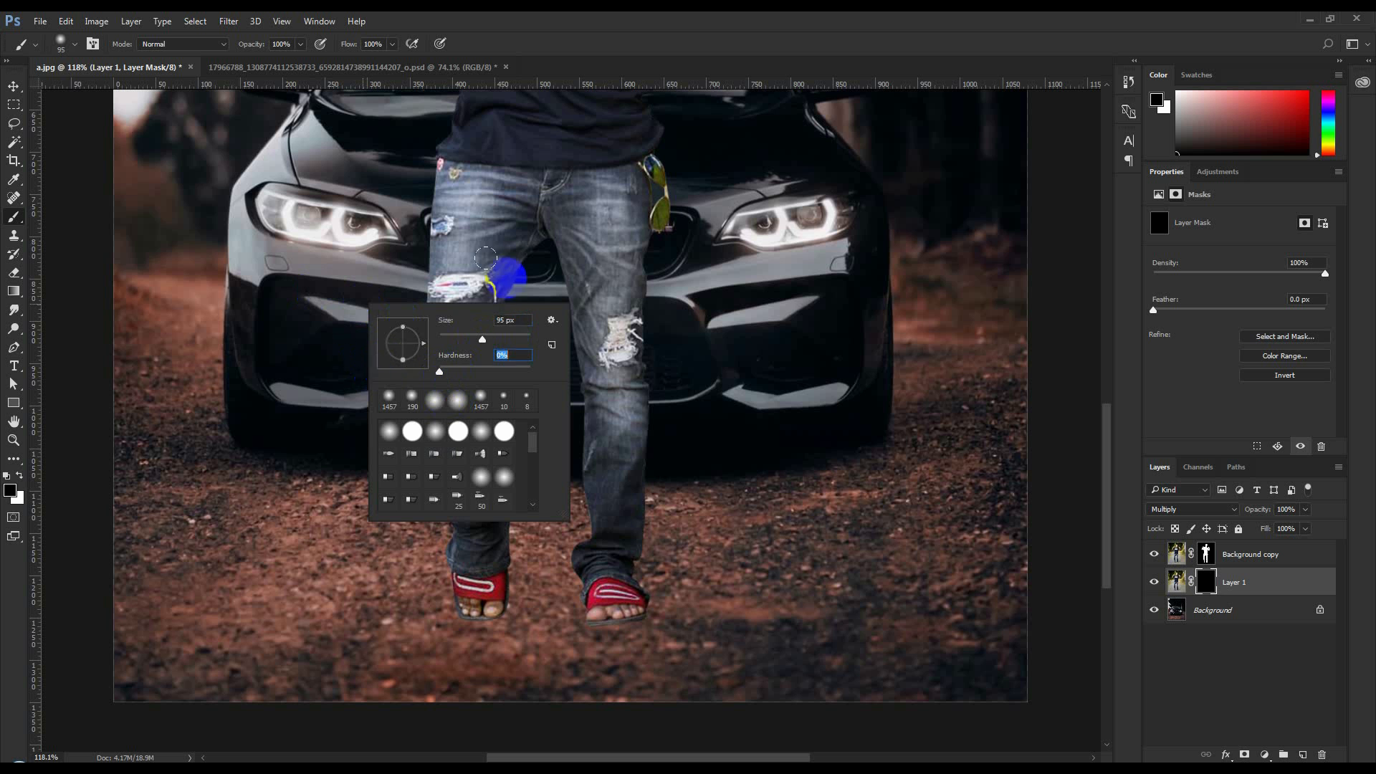
# Make white the foreground colour for painting on Layer 1's mask
pyautogui.click(729, 30)
pyautogui.click(19, 476)
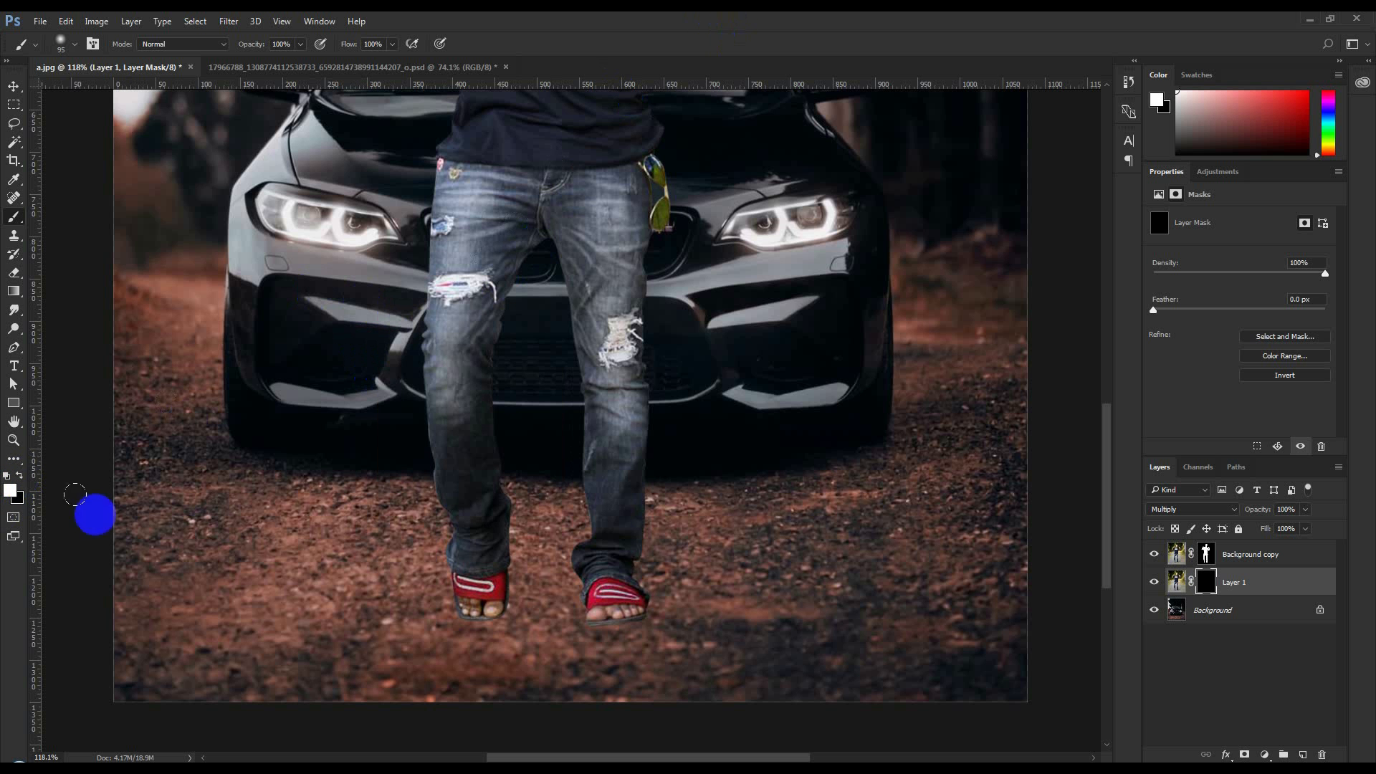
pyautogui.moveTo(471, 605); pyautogui.dragTo(645, 513)
pyautogui.hotkey('ctrl', 'z')
pyautogui.moveTo(591, 615)
pyautogui.mouseDown()
pyautogui.moveTo(881, 479)
pyautogui.moveTo(869, 494)
pyautogui.mouseUp()
pyautogui.hotkey('ctrl', 'z')
pyautogui.moveTo(617, 587); pyautogui.dragTo(727, 434)
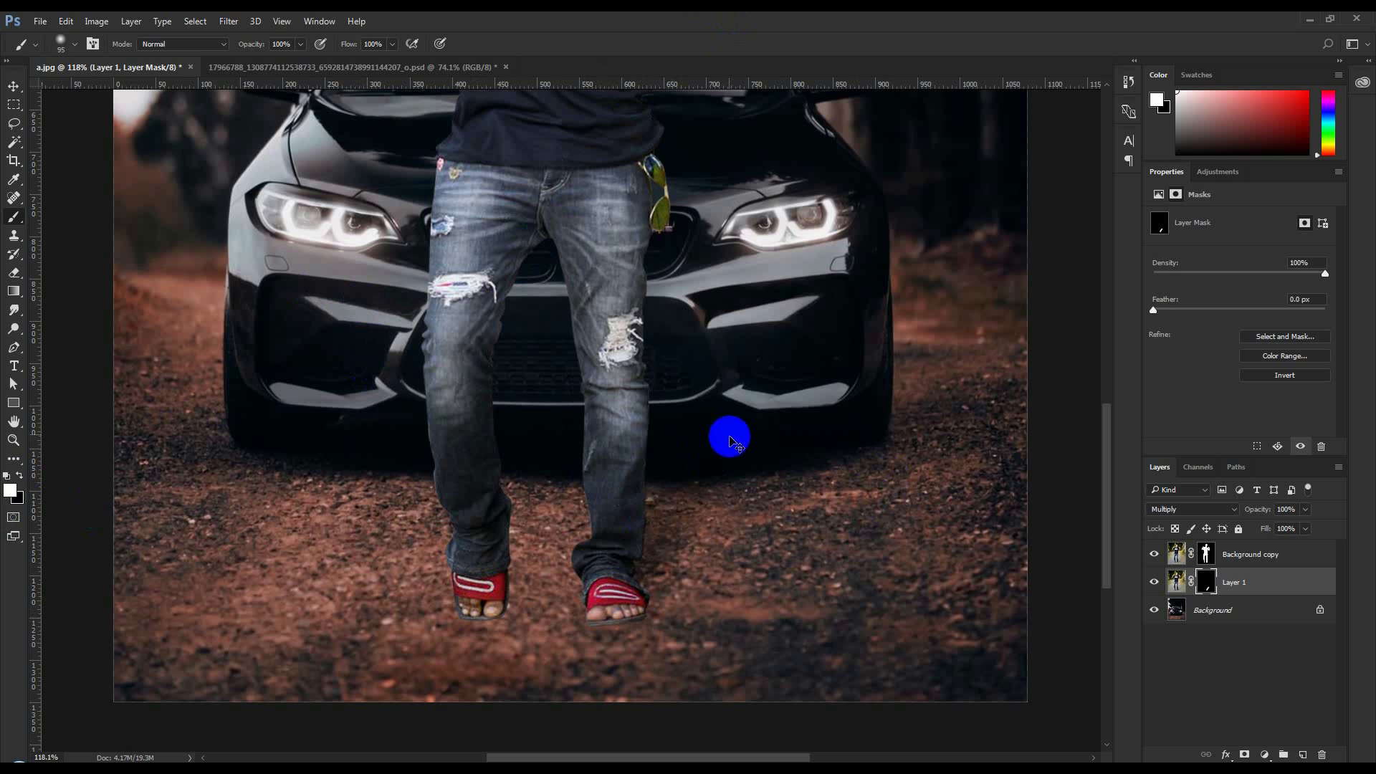
pyautogui.hotkey('ctrl', 'z')
# Set the brush opacity to 20% and paint white on Layer 1's mask around both feet to bring in the ground shadows
pyautogui.click(278, 44)
pyautogui.click(244, 45)
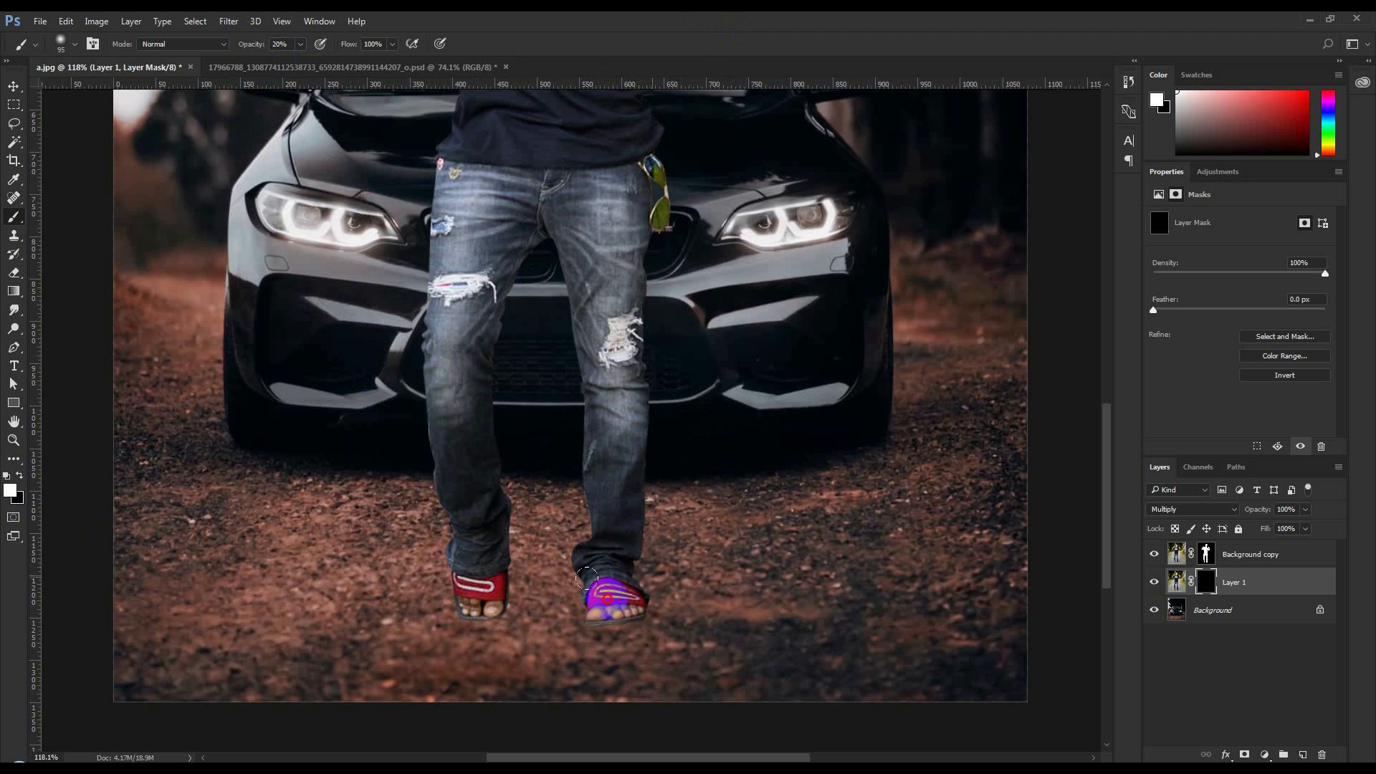
pyautogui.moveTo(495, 597)
pyautogui.mouseDown()
pyautogui.moveTo(321, 477)
pyautogui.moveTo(262, 458)
pyautogui.moveTo(455, 560)
pyautogui.moveTo(269, 431)
pyautogui.moveTo(477, 567)
pyautogui.moveTo(170, 382)
pyautogui.moveTo(362, 505)
pyautogui.moveTo(529, 578)
pyautogui.moveTo(723, 464)
pyautogui.moveTo(638, 552)
pyautogui.moveTo(441, 423)
pyautogui.moveTo(543, 530)
pyautogui.moveTo(395, 421)
pyautogui.moveTo(614, 565)
pyautogui.moveTo(850, 504)
pyautogui.moveTo(689, 540)
pyautogui.moveTo(850, 524)
pyautogui.mouseUp()
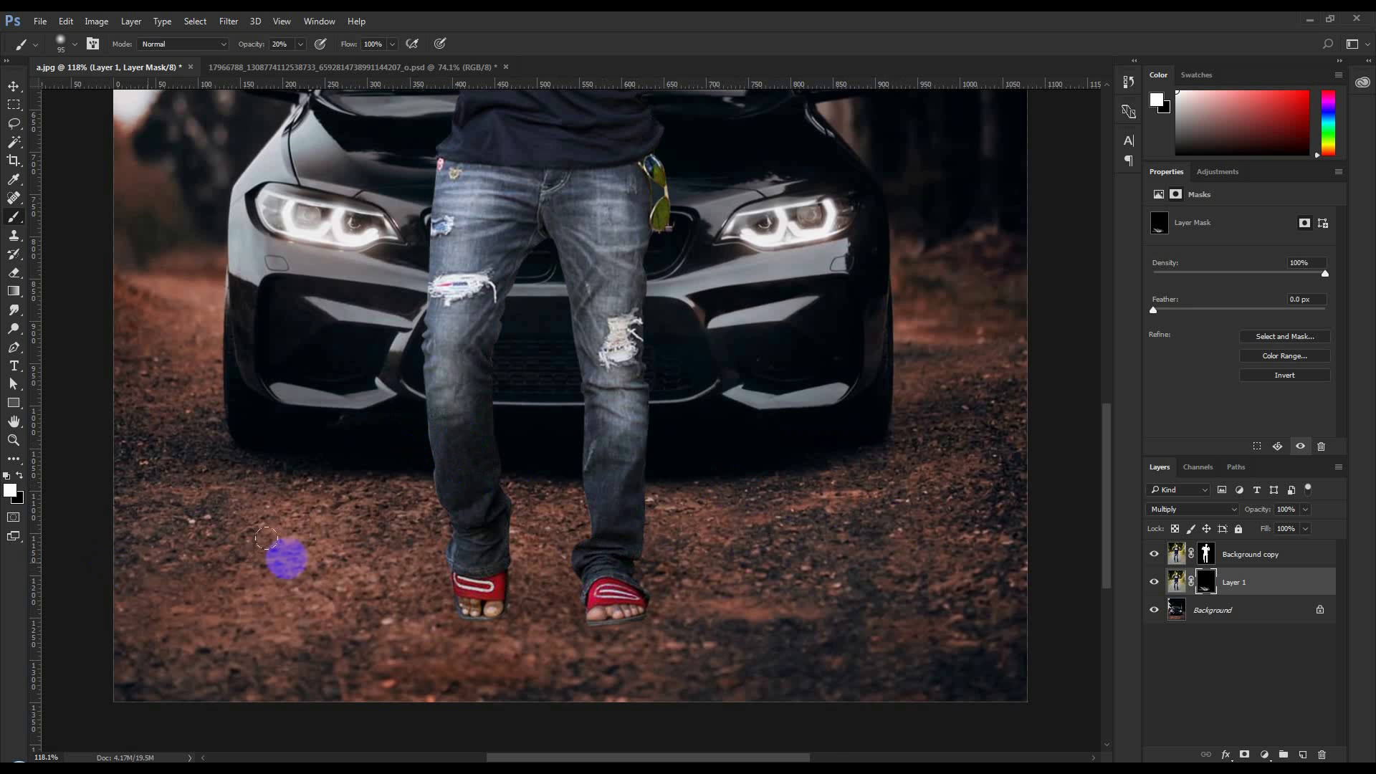
pyautogui.scroll(-6, 560, 527)
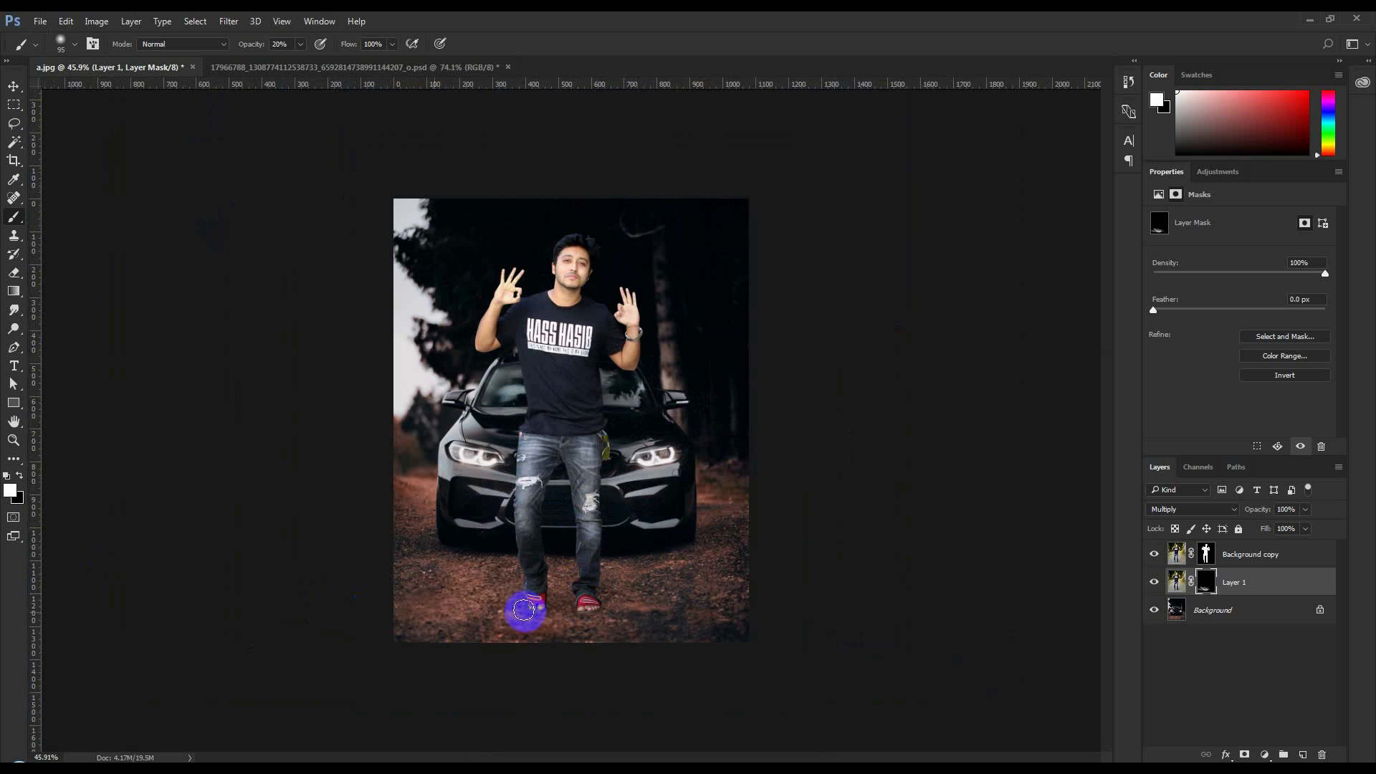
pyautogui.scroll(1, 582, 610)
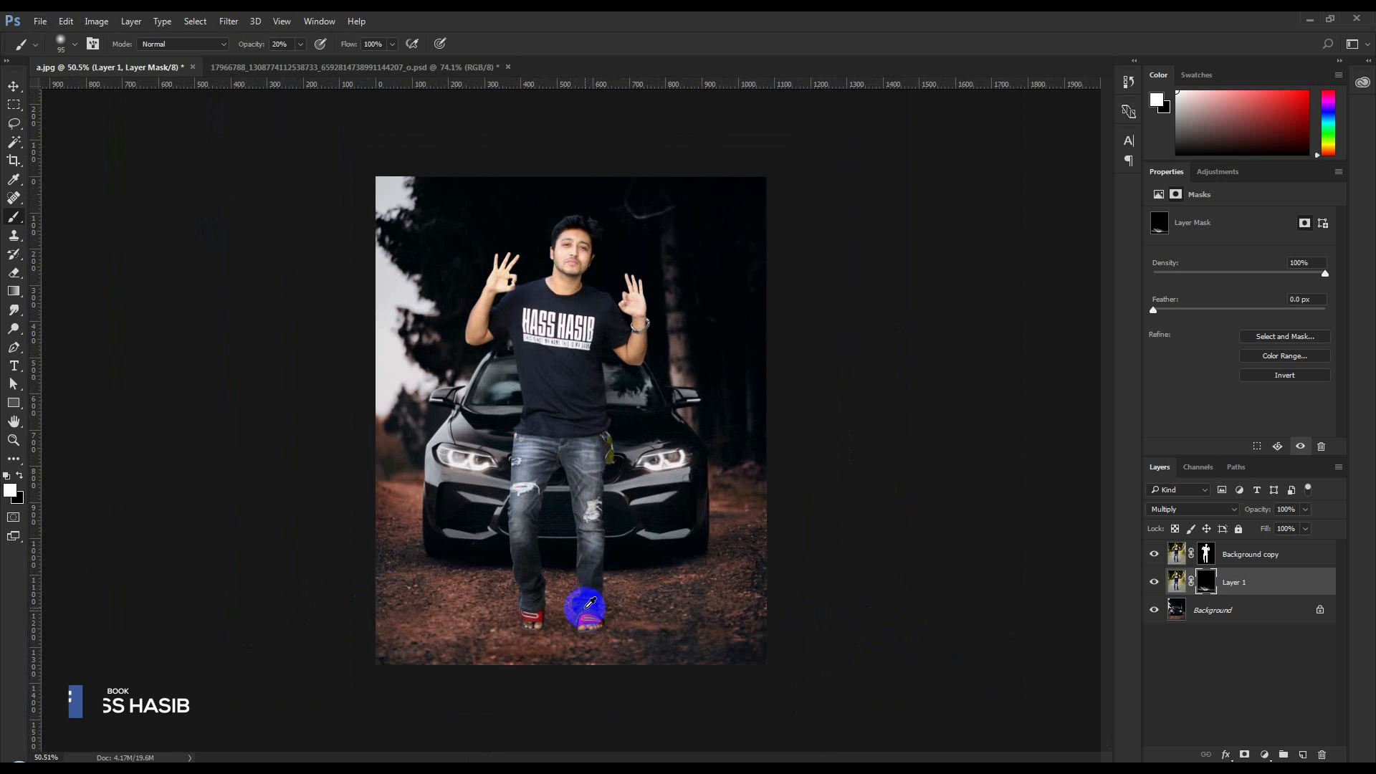
pyautogui.scroll(1, 583, 605)
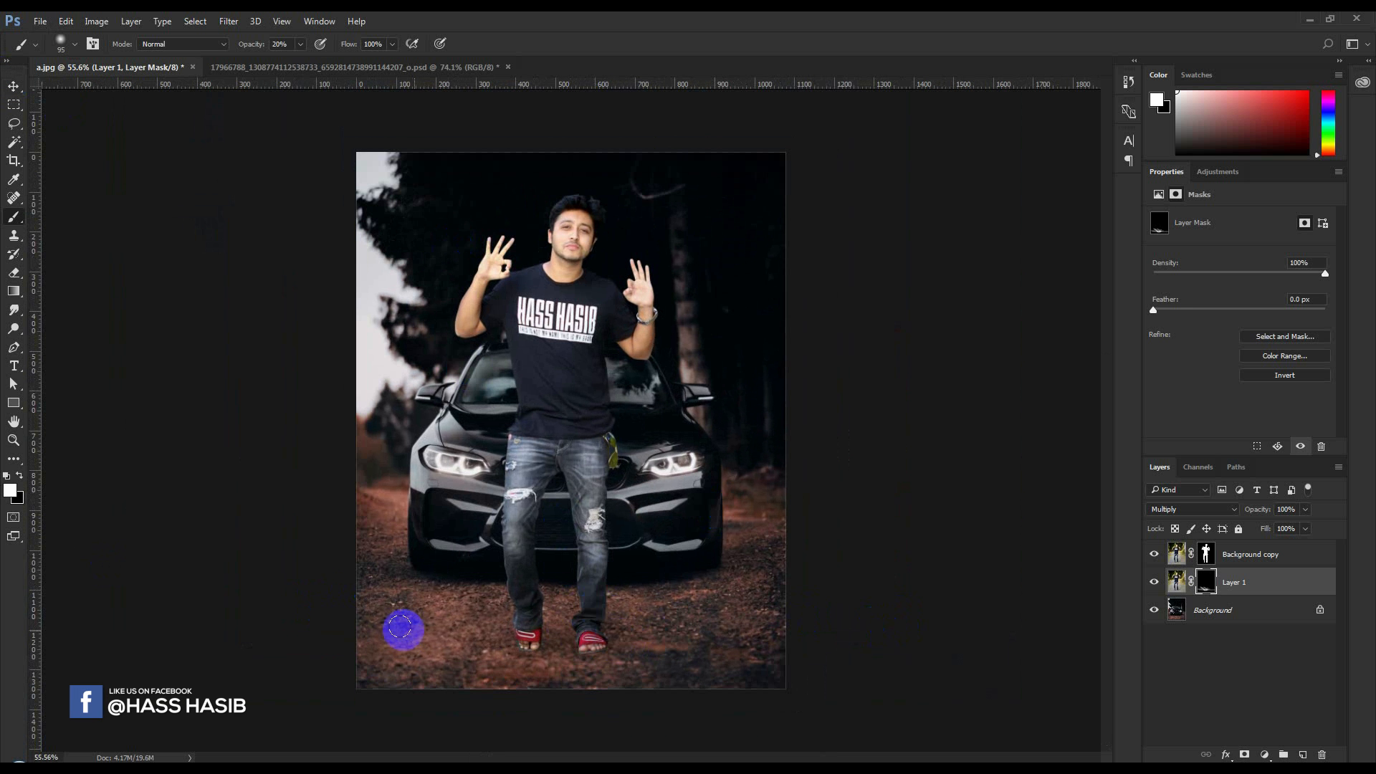
# Compare the image with Layer 1 hidden and shown, and brush more white into its mask beneath the feet
pyautogui.click(1154, 583)
pyautogui.click(1154, 583)
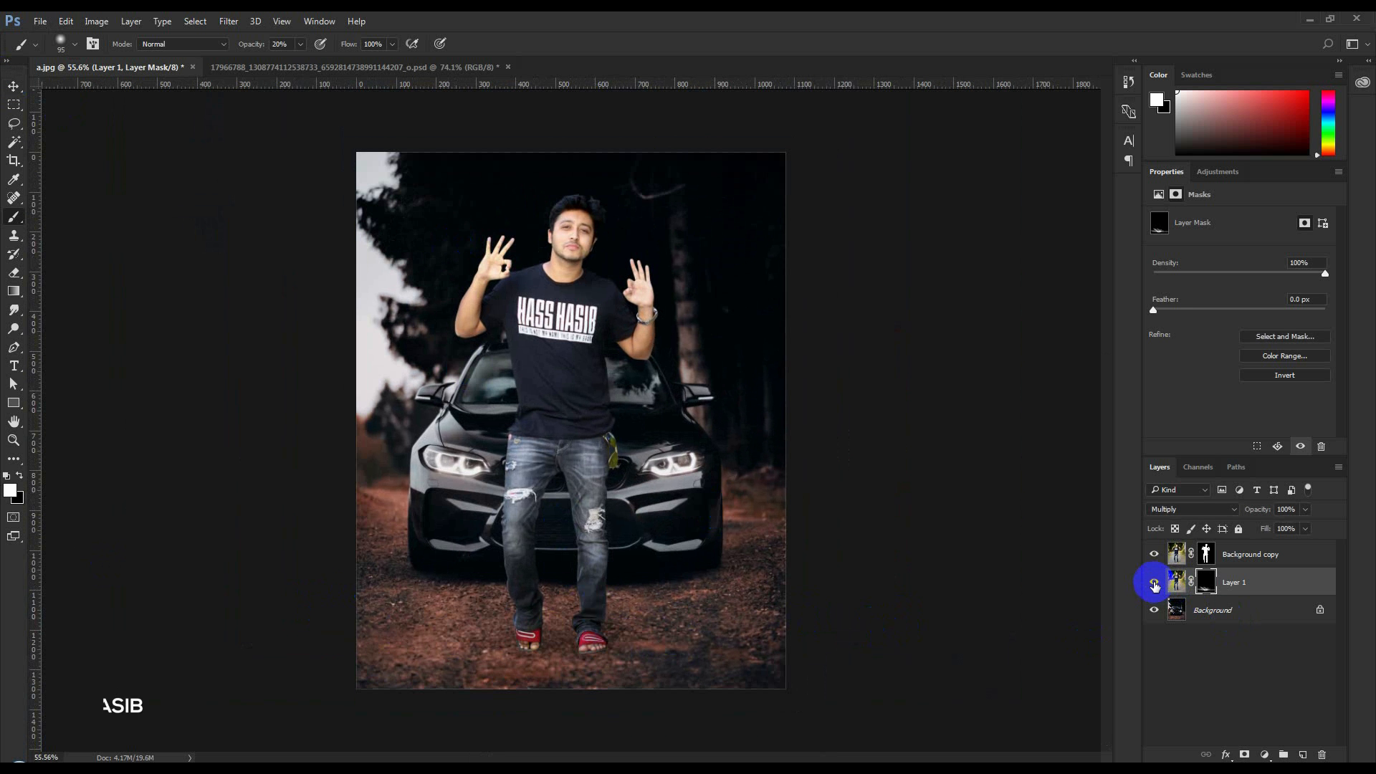
pyautogui.moveTo(471, 670)
pyautogui.mouseDown()
pyautogui.moveTo(550, 654)
pyautogui.moveTo(402, 645)
pyautogui.moveTo(566, 655)
pyautogui.mouseUp()
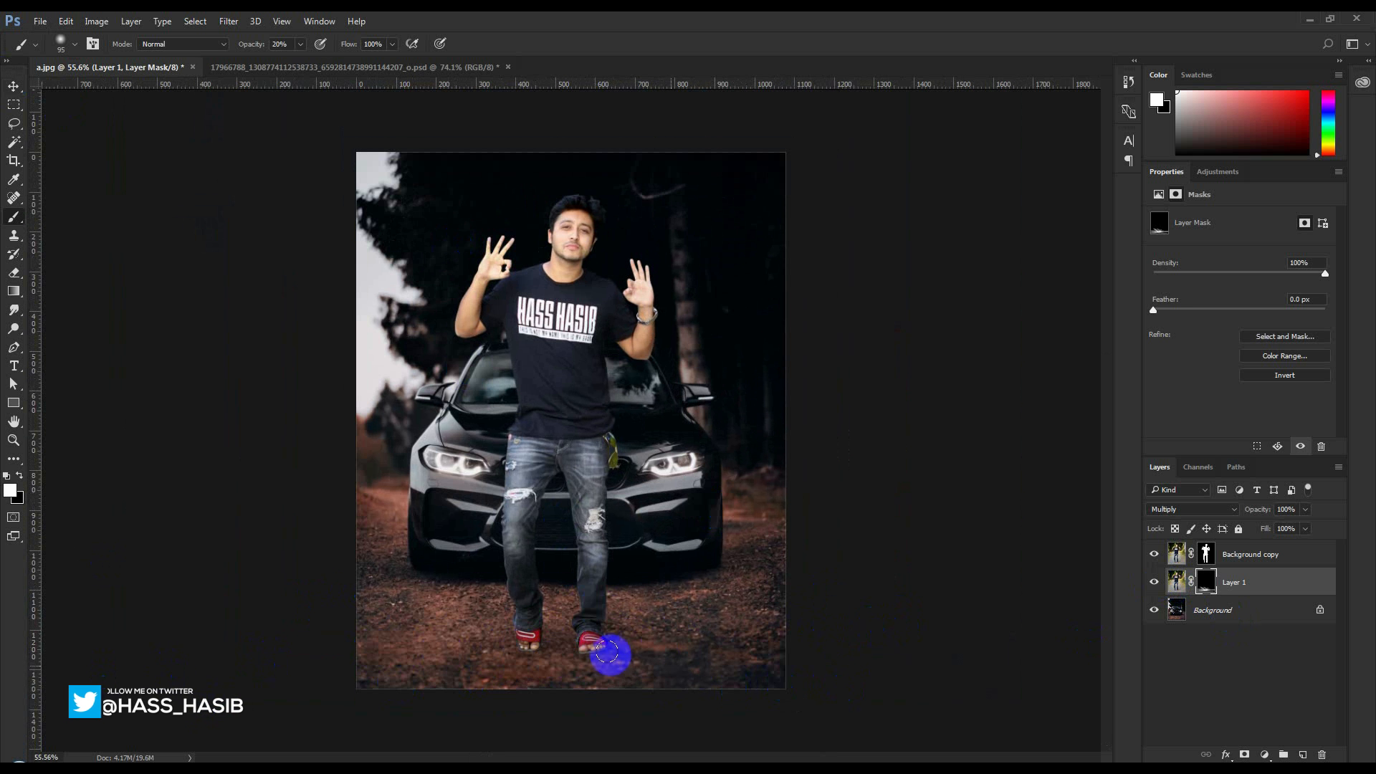
pyautogui.scroll(1, 599, 506)
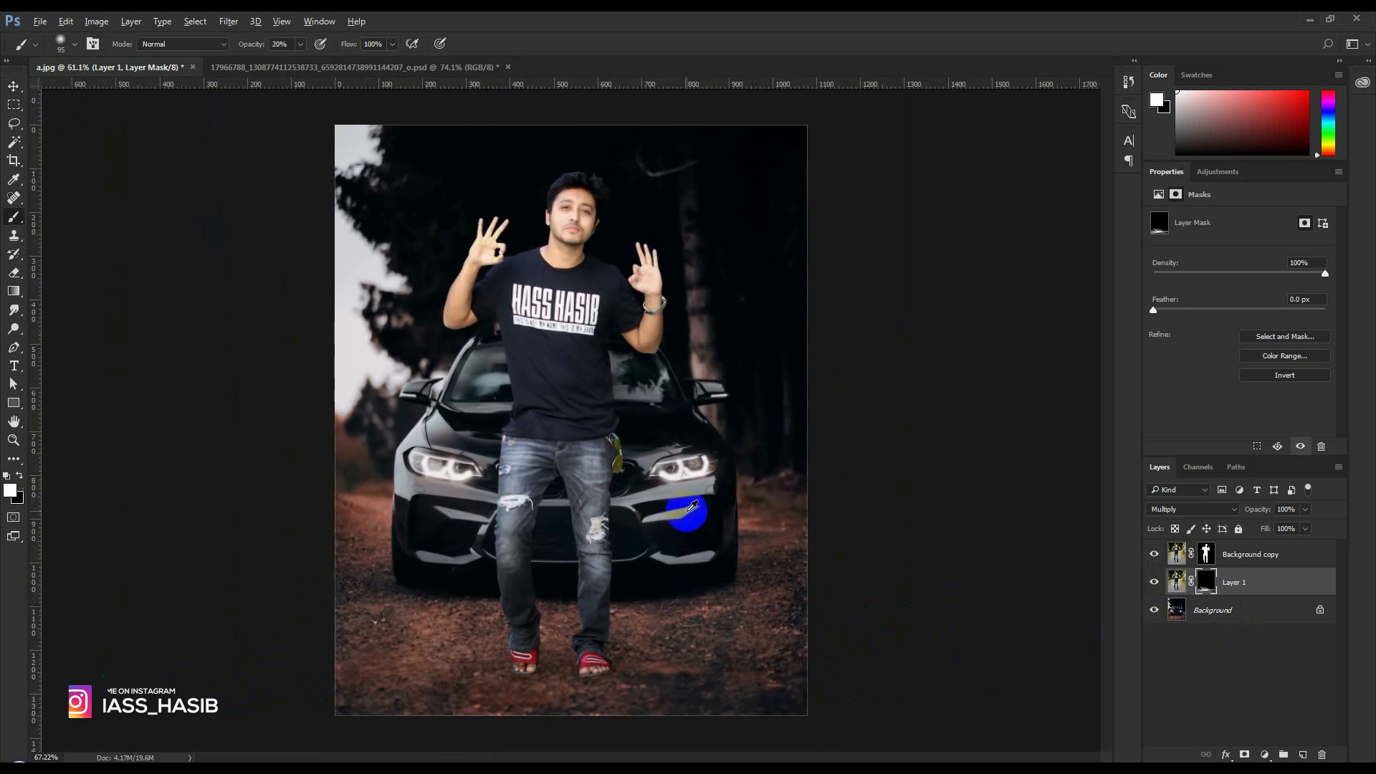
# Open the Background copy layer in the Camera Raw Filter and set the HSL hue of Greens and Yellows to -100
pyautogui.click(14, 86)
pyautogui.scroll(1, 680, 479)
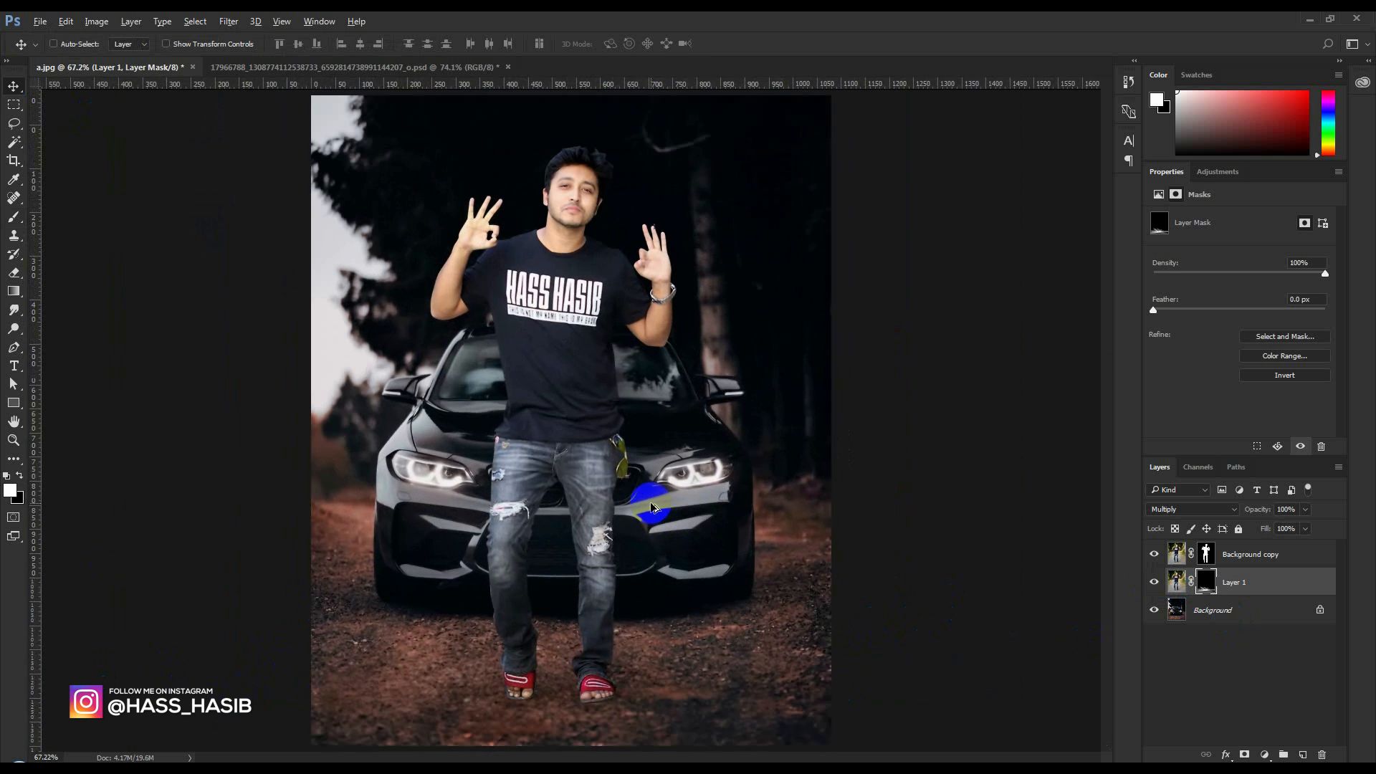
pyautogui.click(1296, 558)
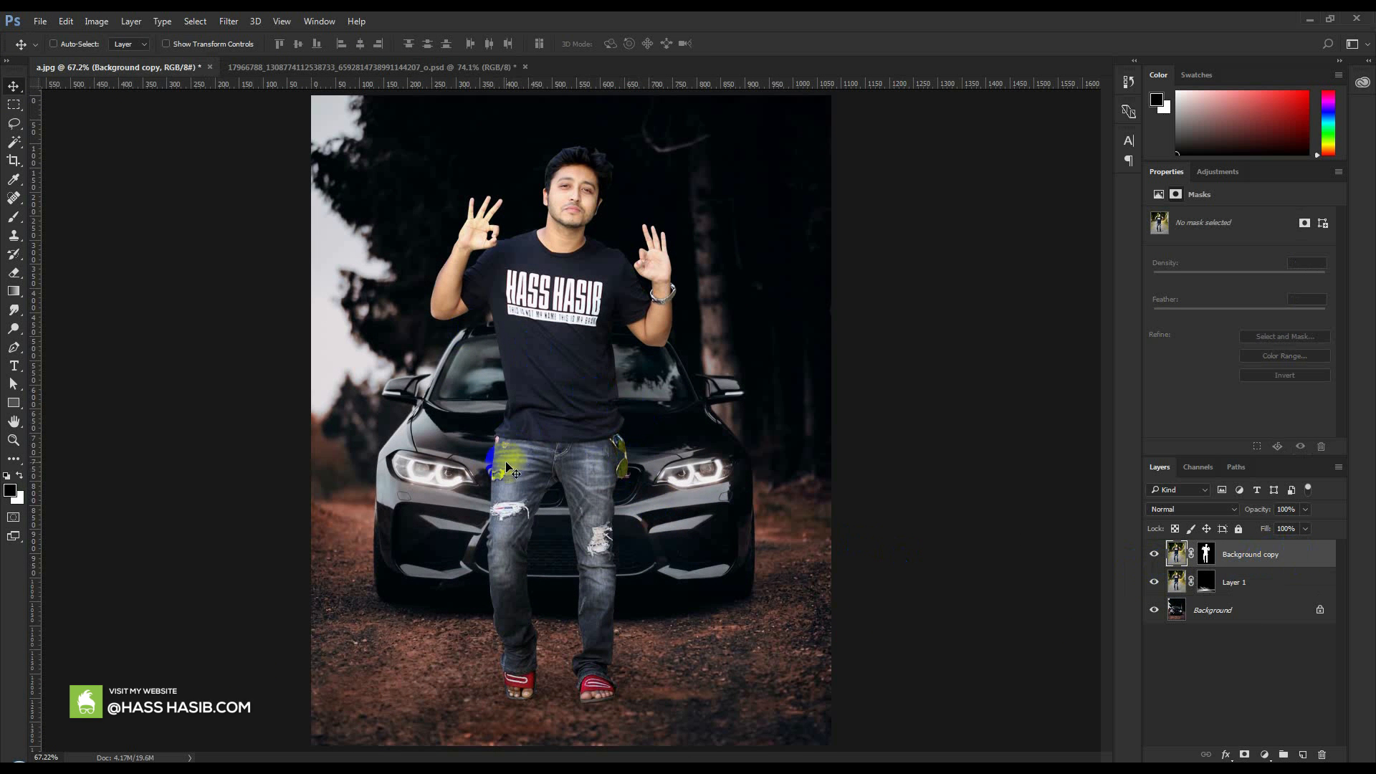
pyautogui.click(228, 21)
pyautogui.click(246, 98)
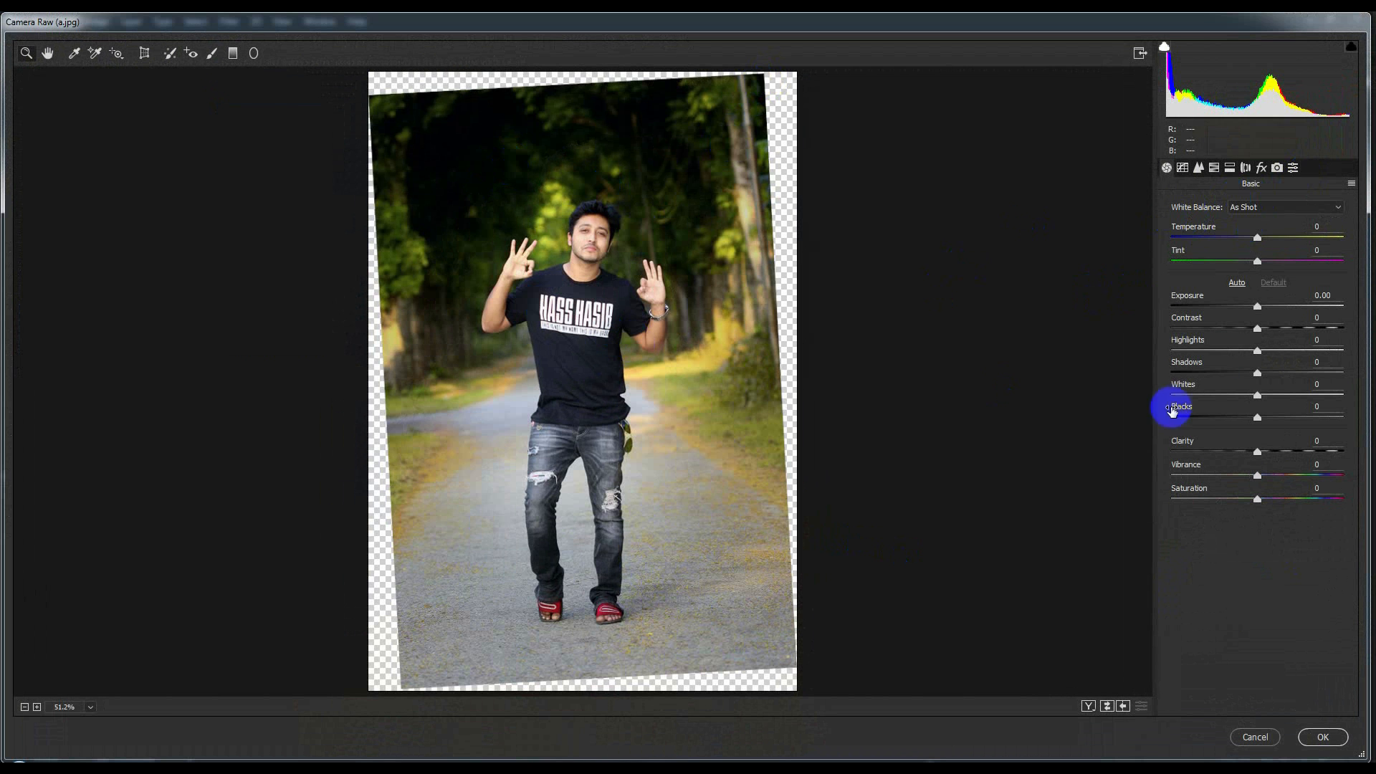
pyautogui.click(1214, 168)
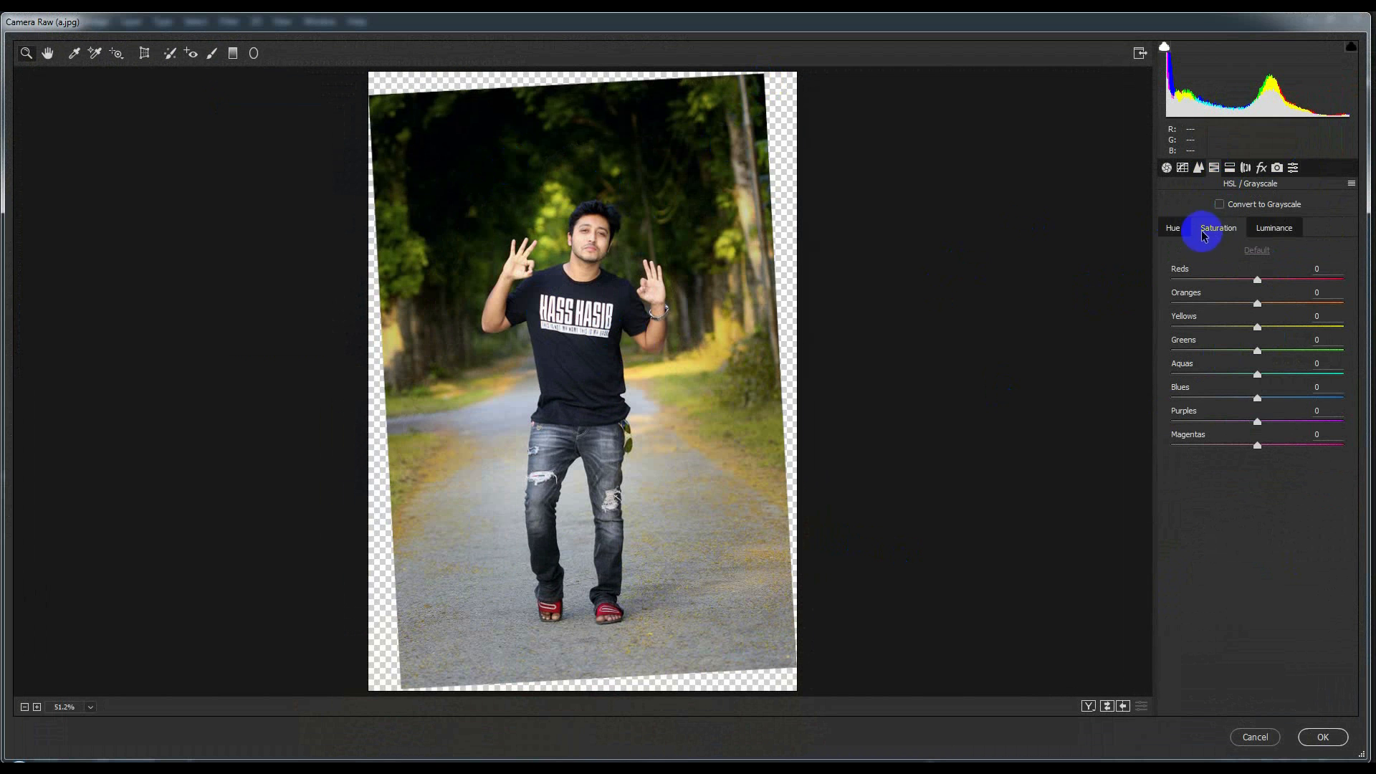
pyautogui.click(1175, 231)
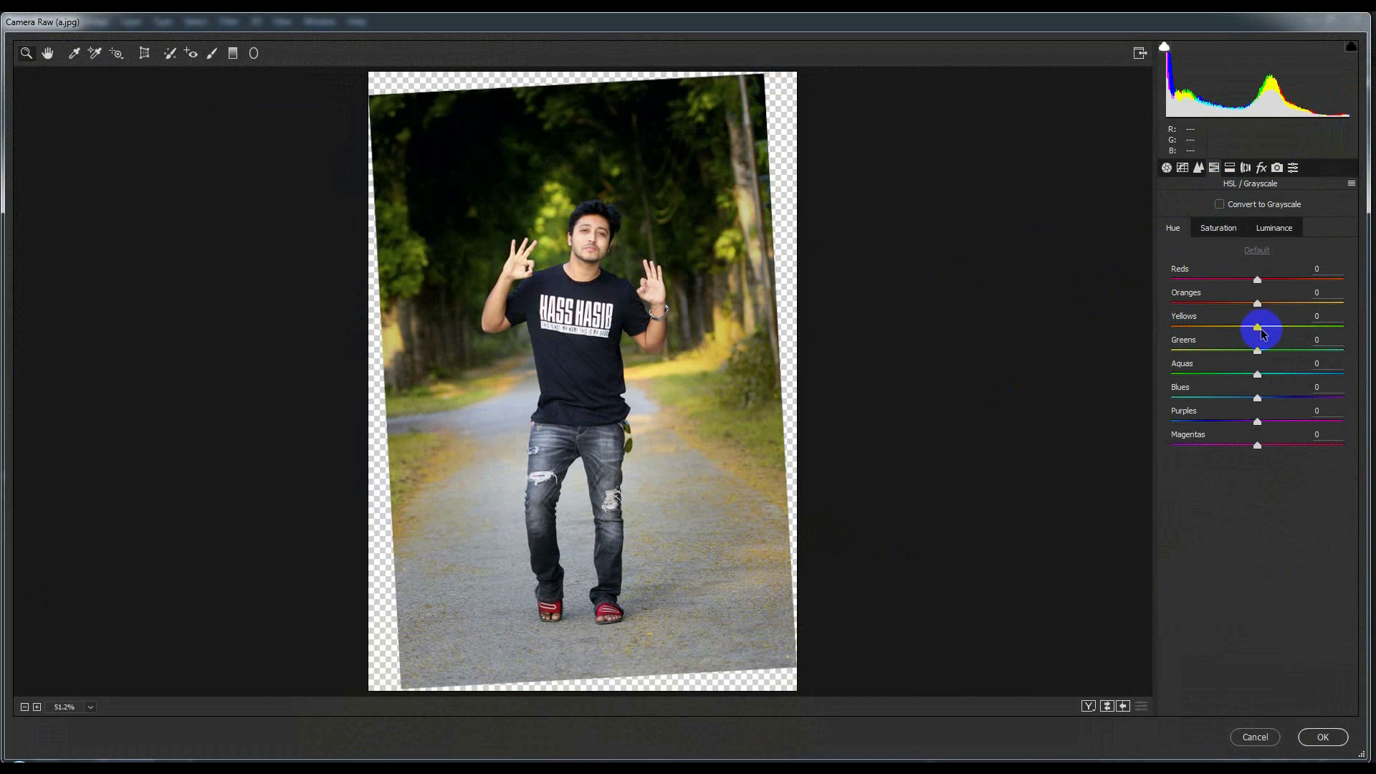
pyautogui.moveTo(1256, 351); pyautogui.dragTo(884, 347)
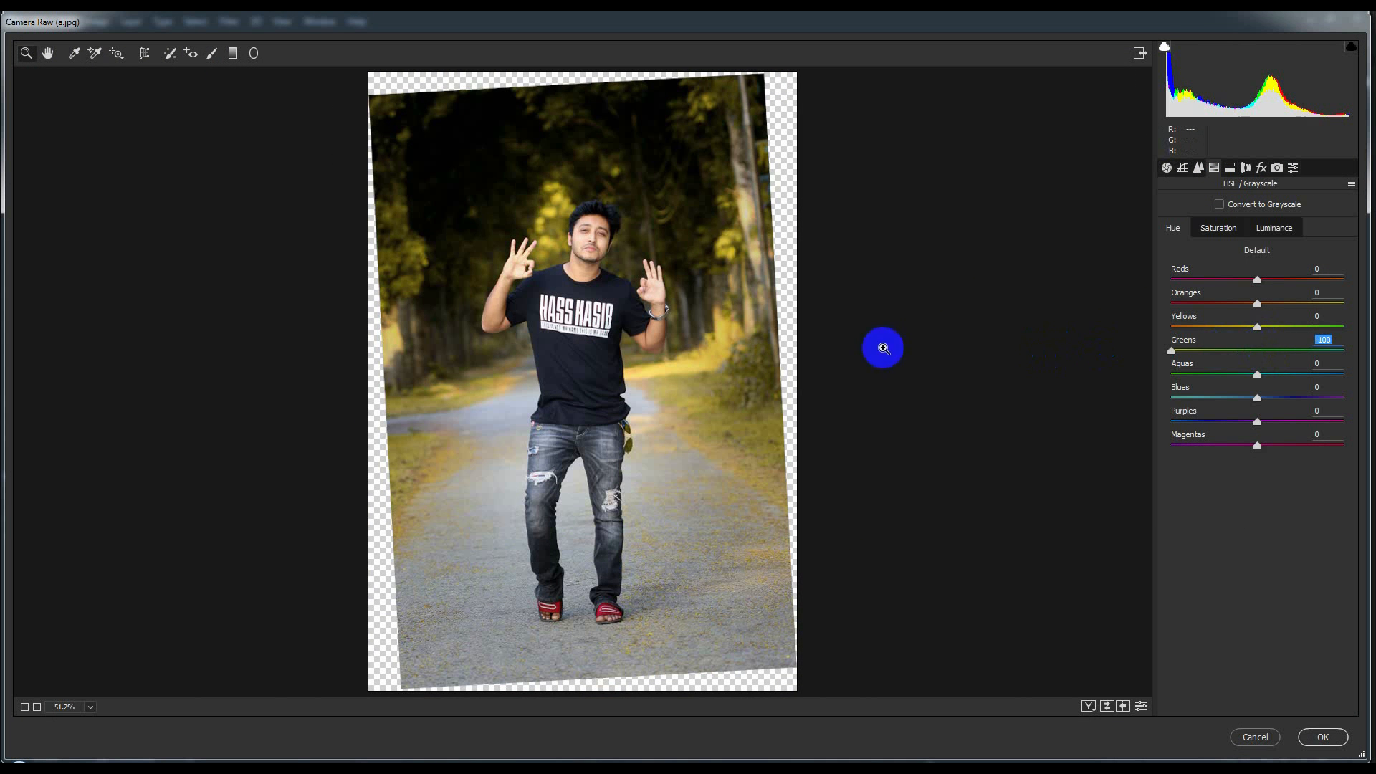
pyautogui.moveTo(1259, 331); pyautogui.dragTo(808, 334)
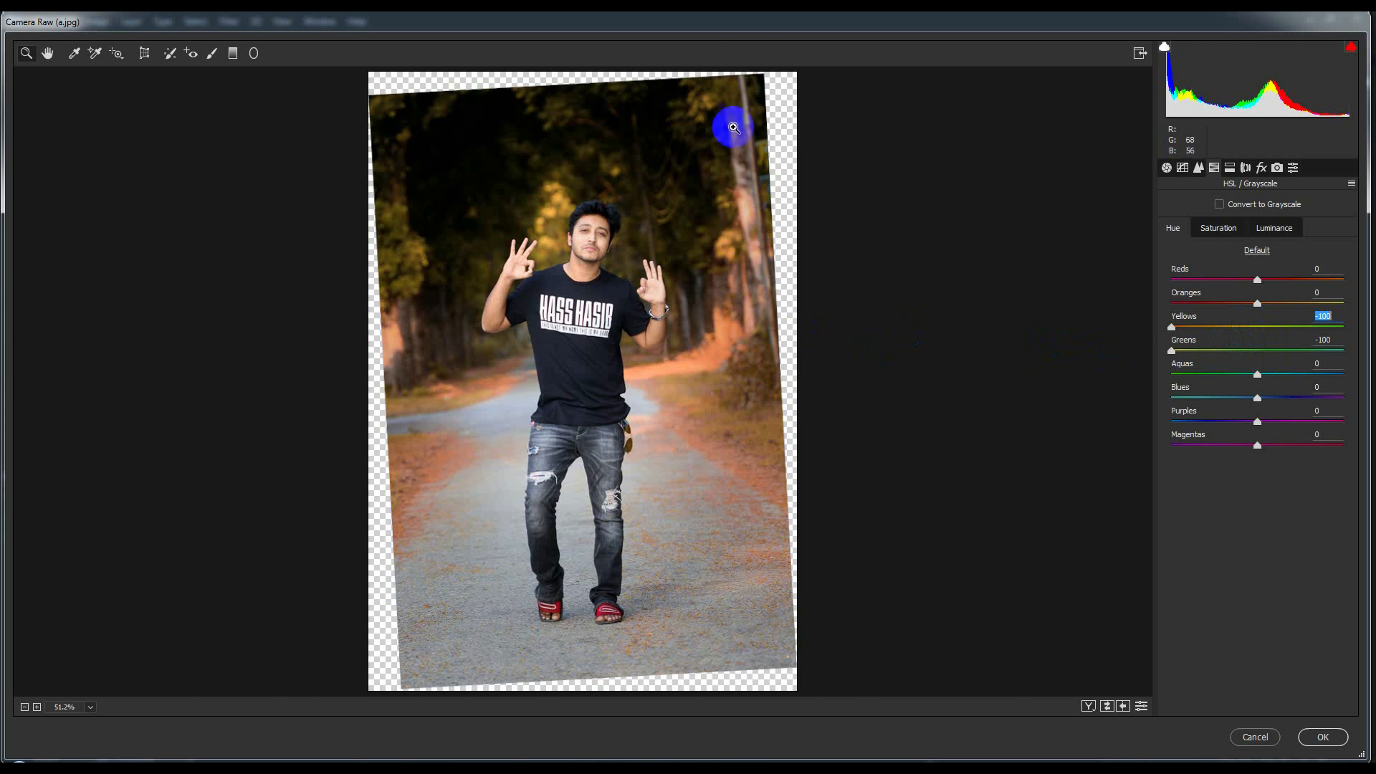
pyautogui.moveTo(768, 29)
pyautogui.mouseDown()
pyautogui.moveTo(802, 677)
pyautogui.moveTo(746, 9)
pyautogui.moveTo(762, 27)
pyautogui.mouseUp()
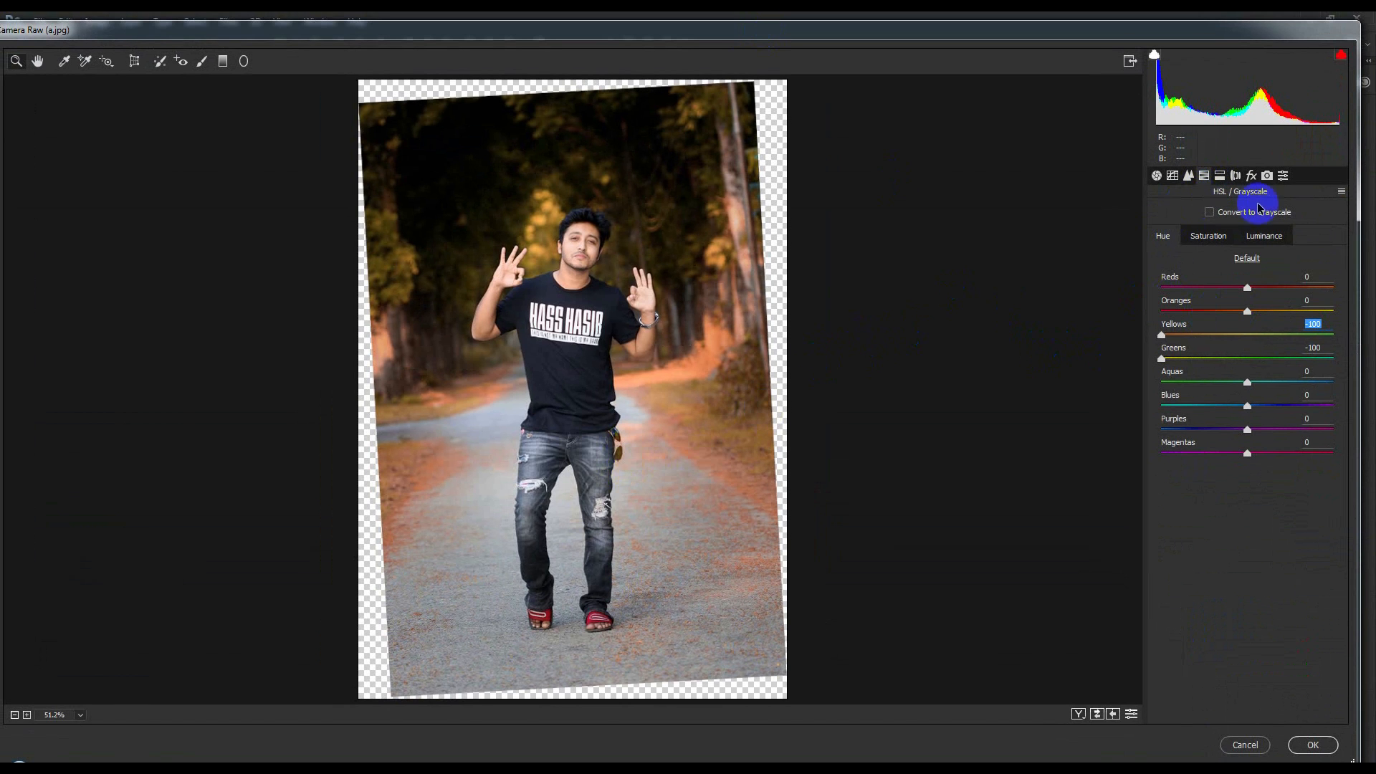
# Set the HSL saturation of Oranges to -15 and Yellows to -35, and lower Reds to about -15
pyautogui.click(1211, 236)
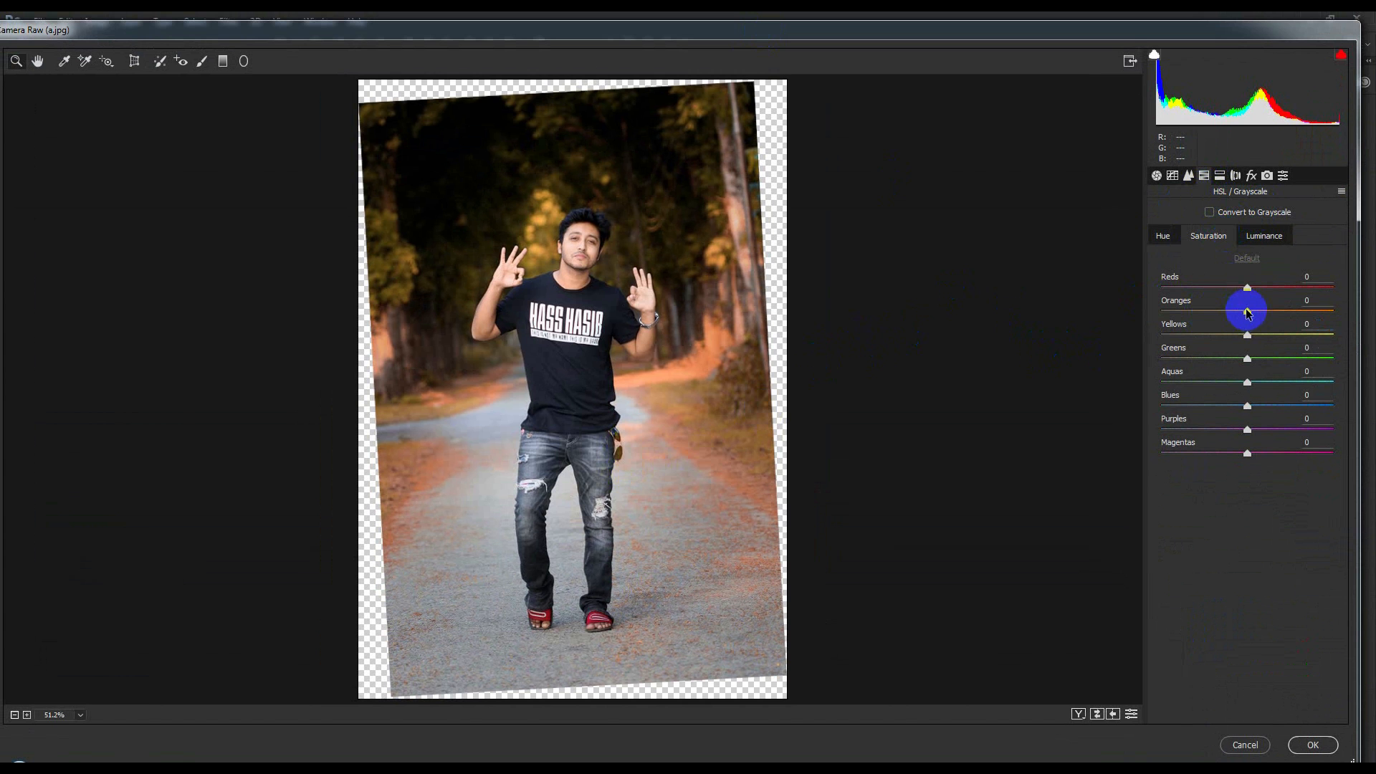
pyautogui.moveTo(1247, 312)
pyautogui.mouseDown()
pyautogui.moveTo(1140, 314)
pyautogui.moveTo(1267, 314)
pyautogui.mouseUp()
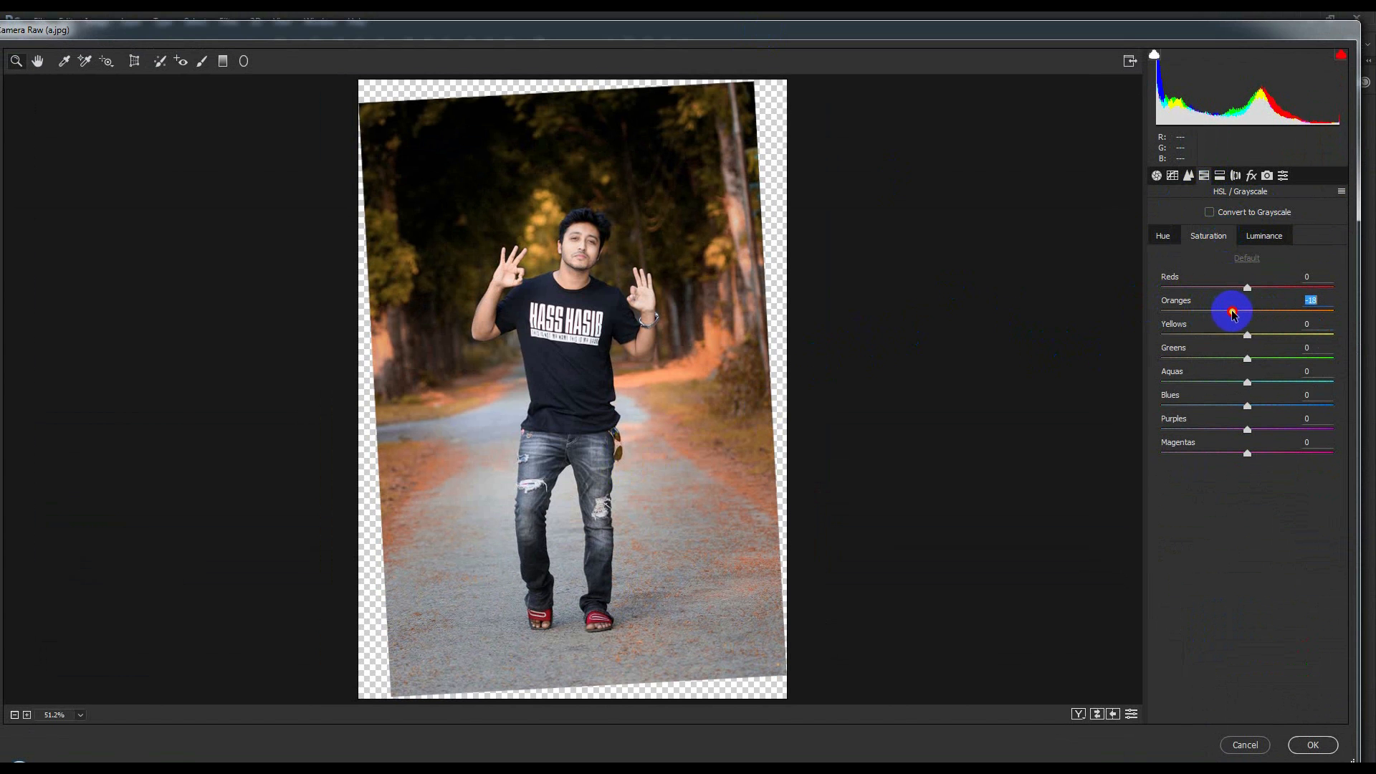
pyautogui.moveTo(1248, 335); pyautogui.dragTo(1225, 335)
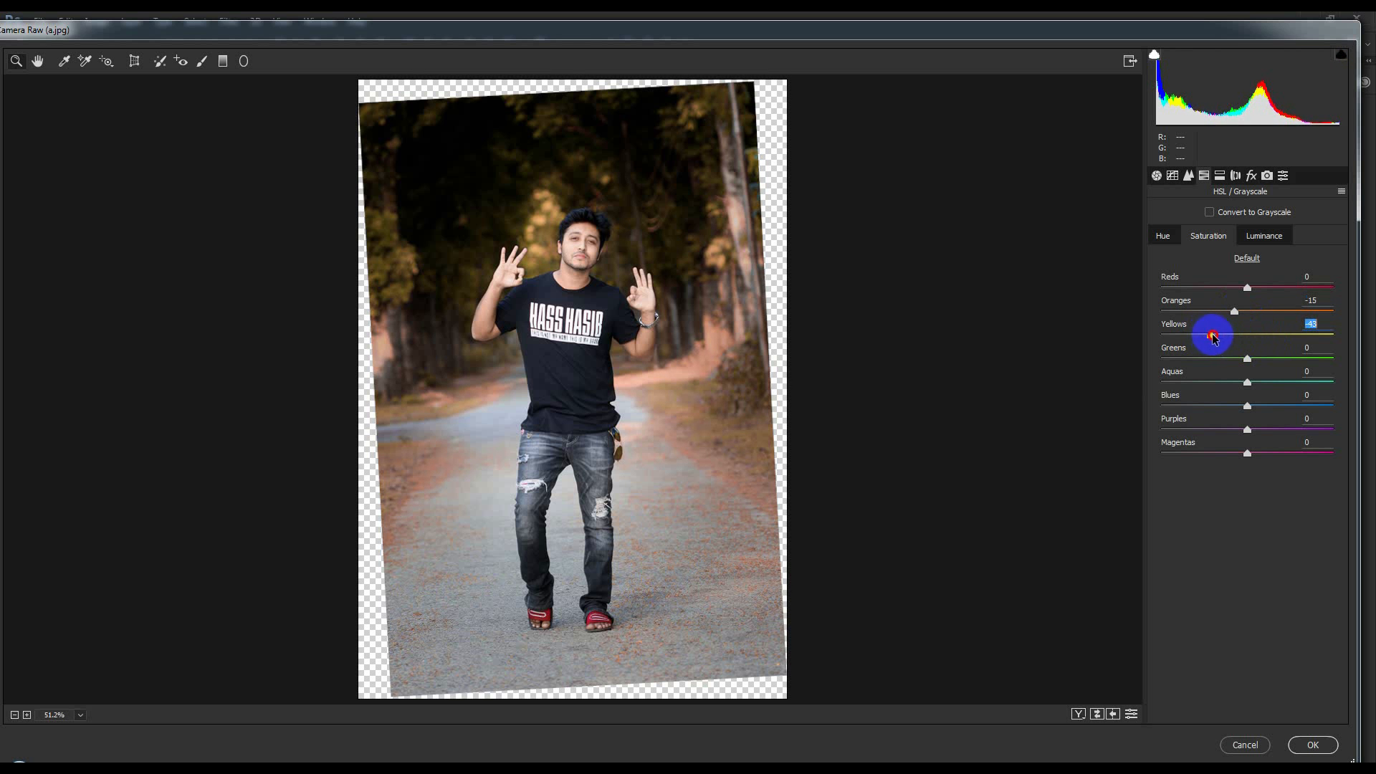
pyautogui.click(1248, 290)
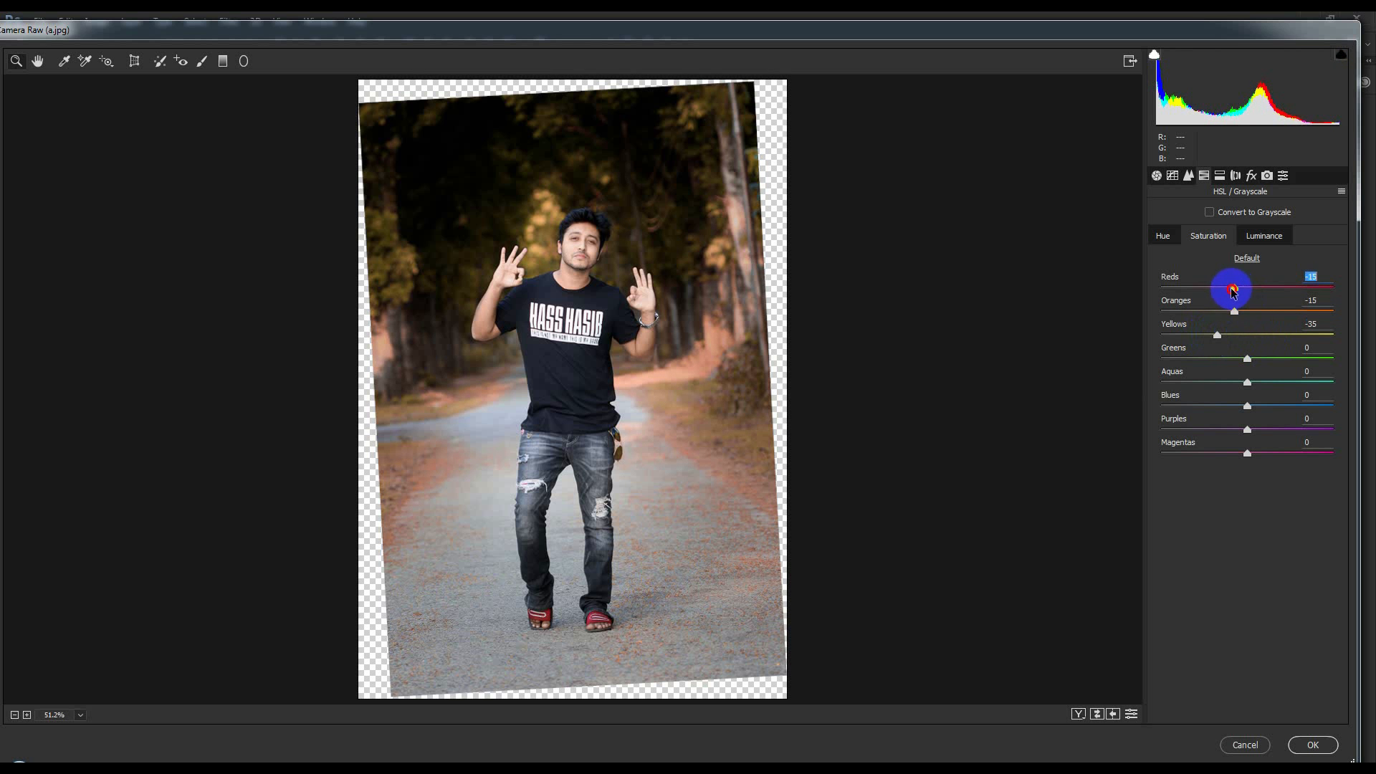
# Fine-tune the Oranges luminance and the Vibrance, and apply the Camera Raw adjustments to Background copy
pyautogui.click(1264, 236)
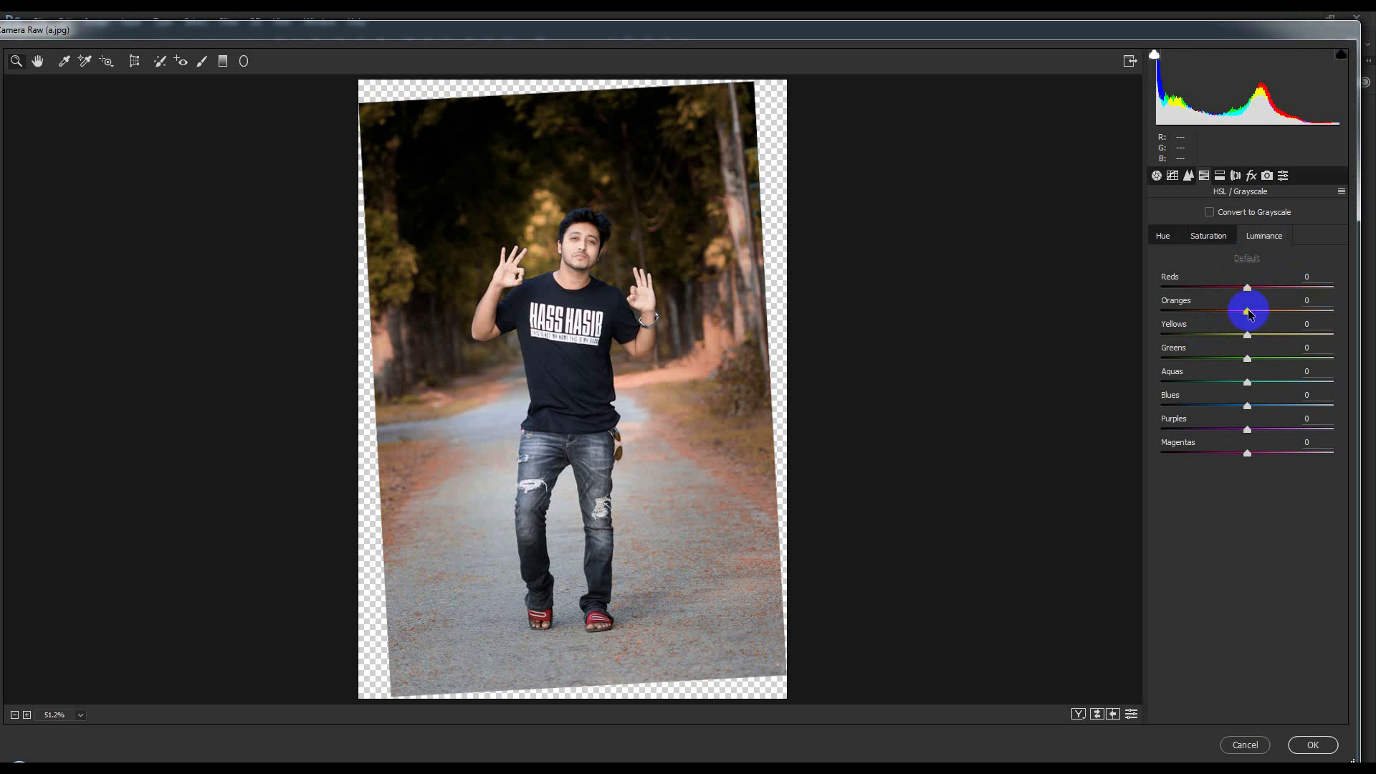
pyautogui.moveTo(1248, 309)
pyautogui.mouseDown()
pyautogui.moveTo(1261, 310)
pyautogui.moveTo(1213, 308)
pyautogui.moveTo(1253, 309)
pyautogui.mouseUp()
pyautogui.click(1173, 177)
pyautogui.click(1156, 175)
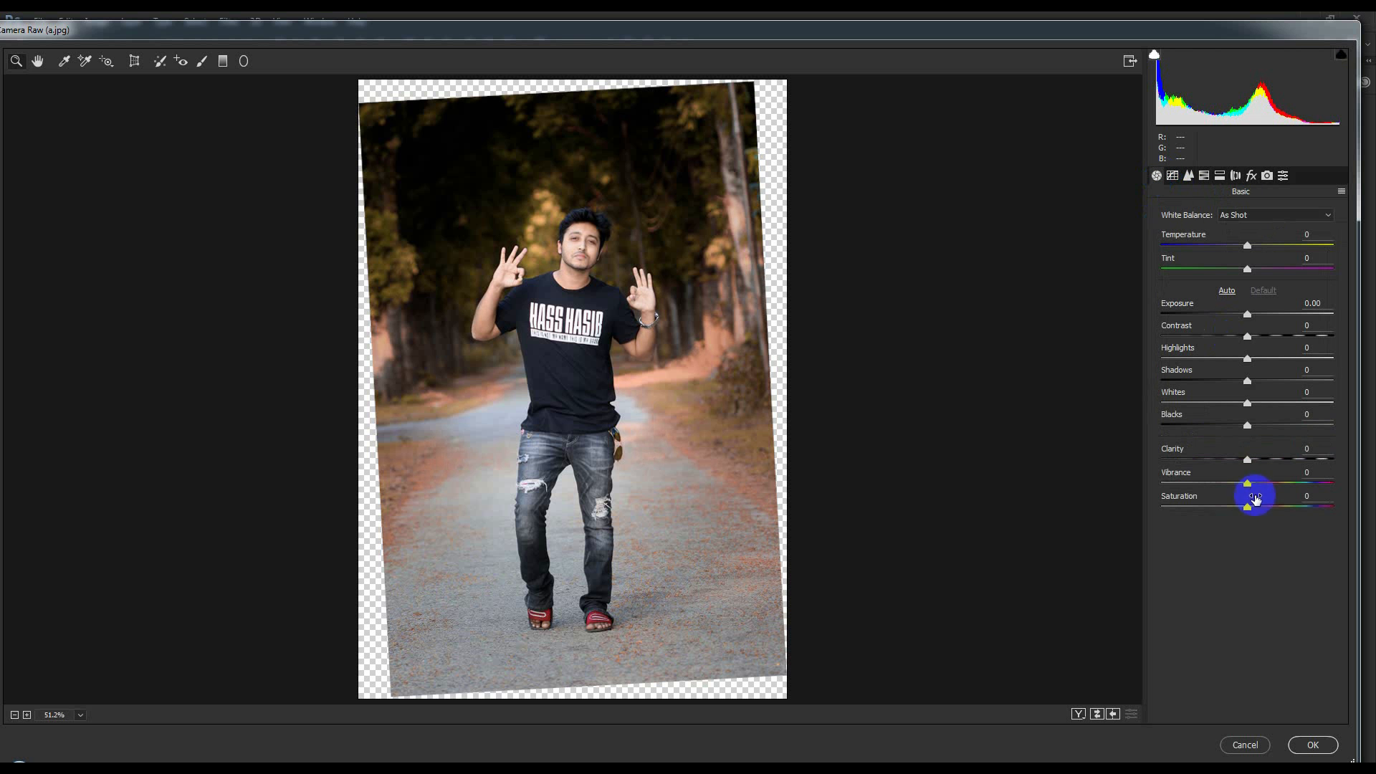
pyautogui.moveTo(1248, 487); pyautogui.dragTo(1228, 485)
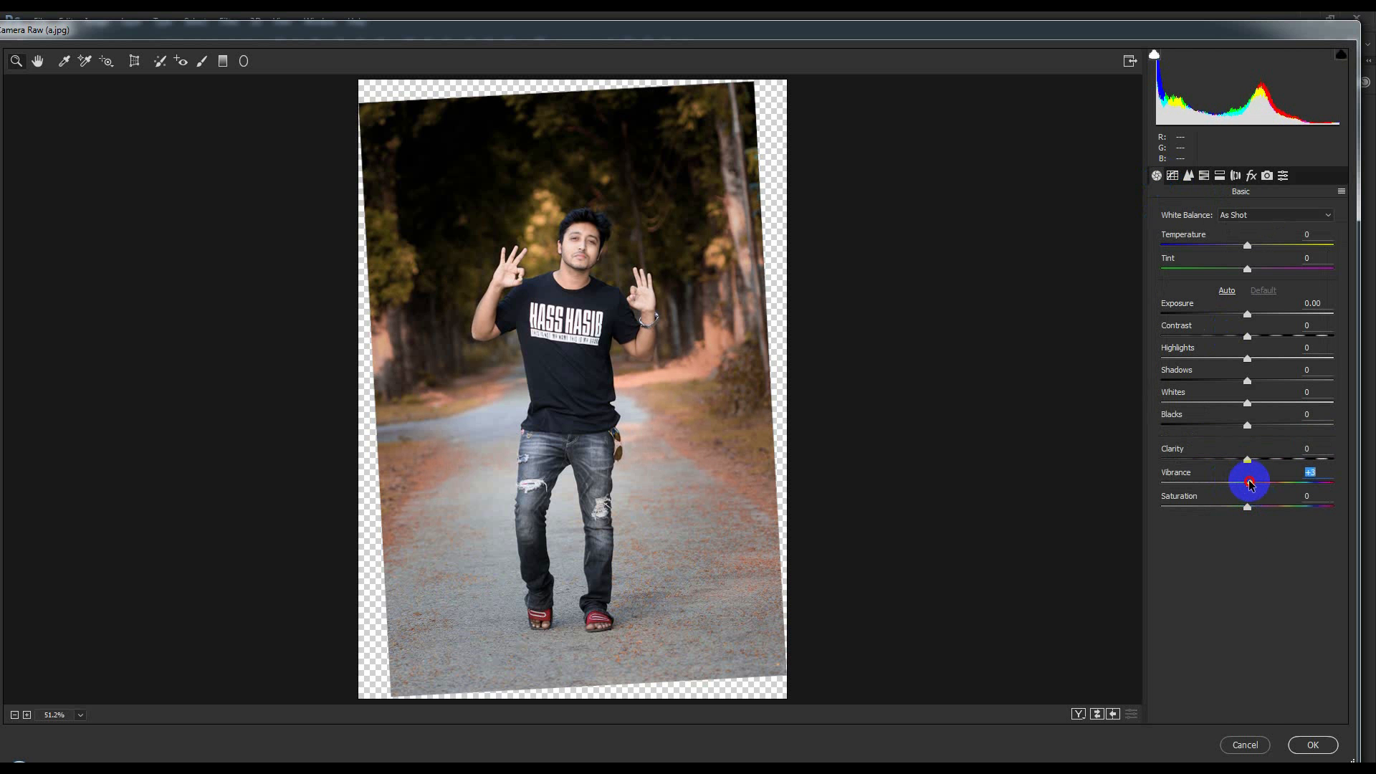
pyautogui.click(1312, 745)
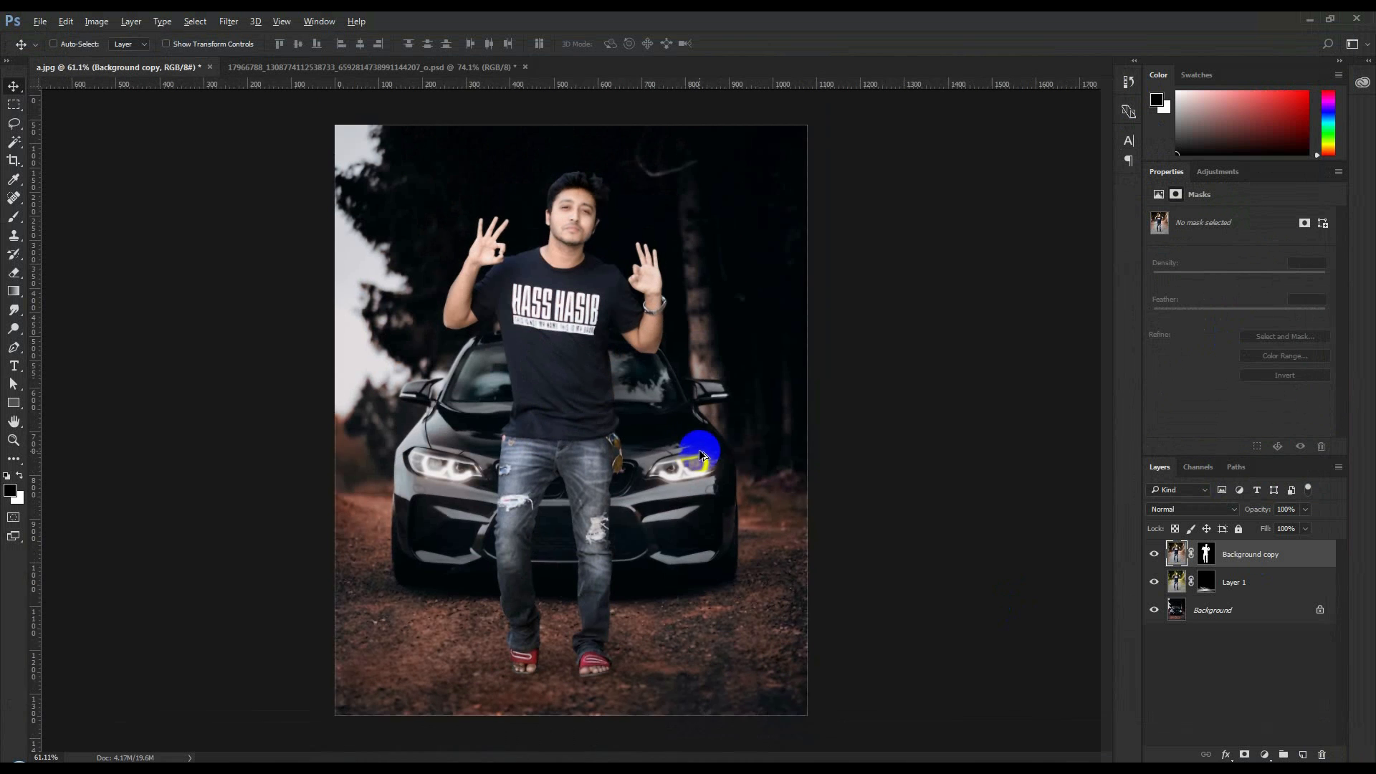
pyautogui.hotkey('ctrl', 'z')
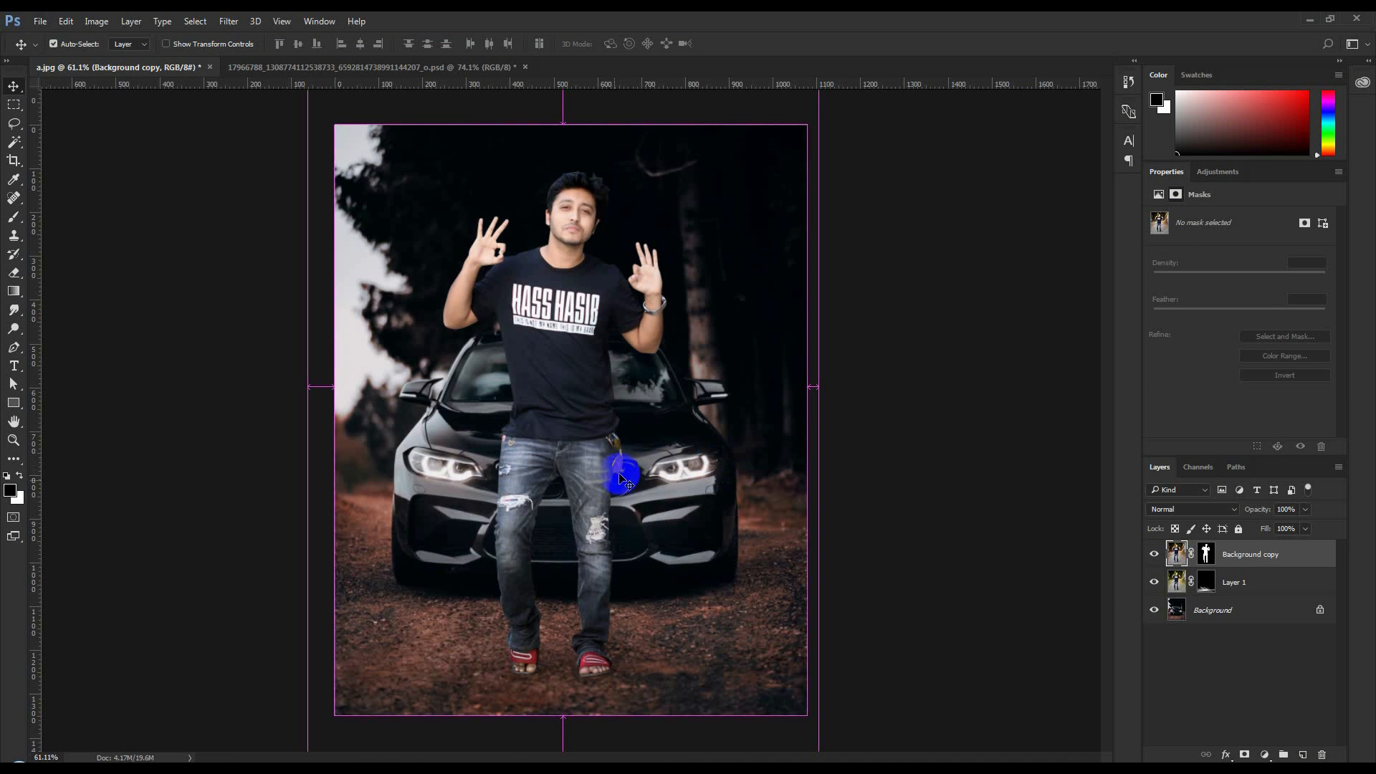
# Add a Brightness/Contrast adjustment layer clipped to Background copy, with Brightness -4 and Contrast 10
pyautogui.scroll(-3, 511, 374)
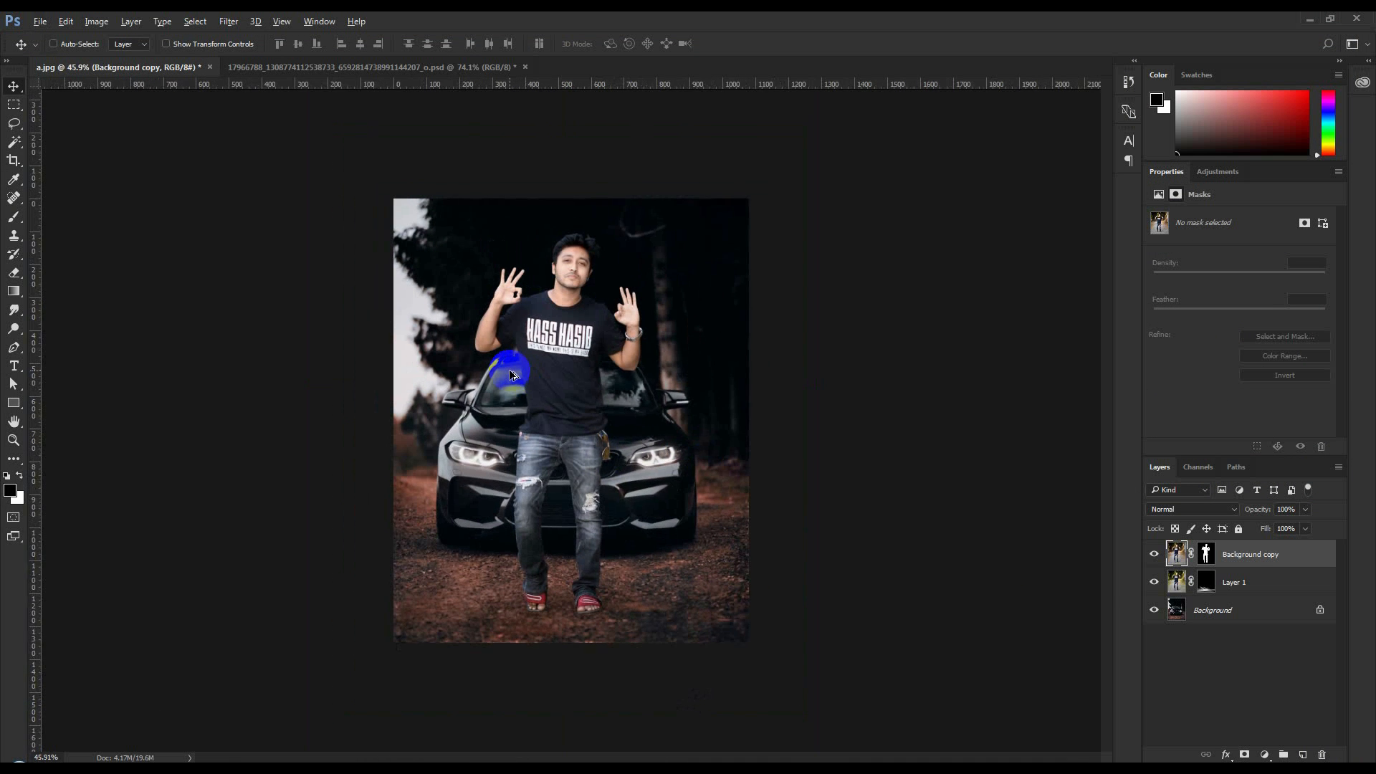
pyautogui.scroll(2, 511, 375)
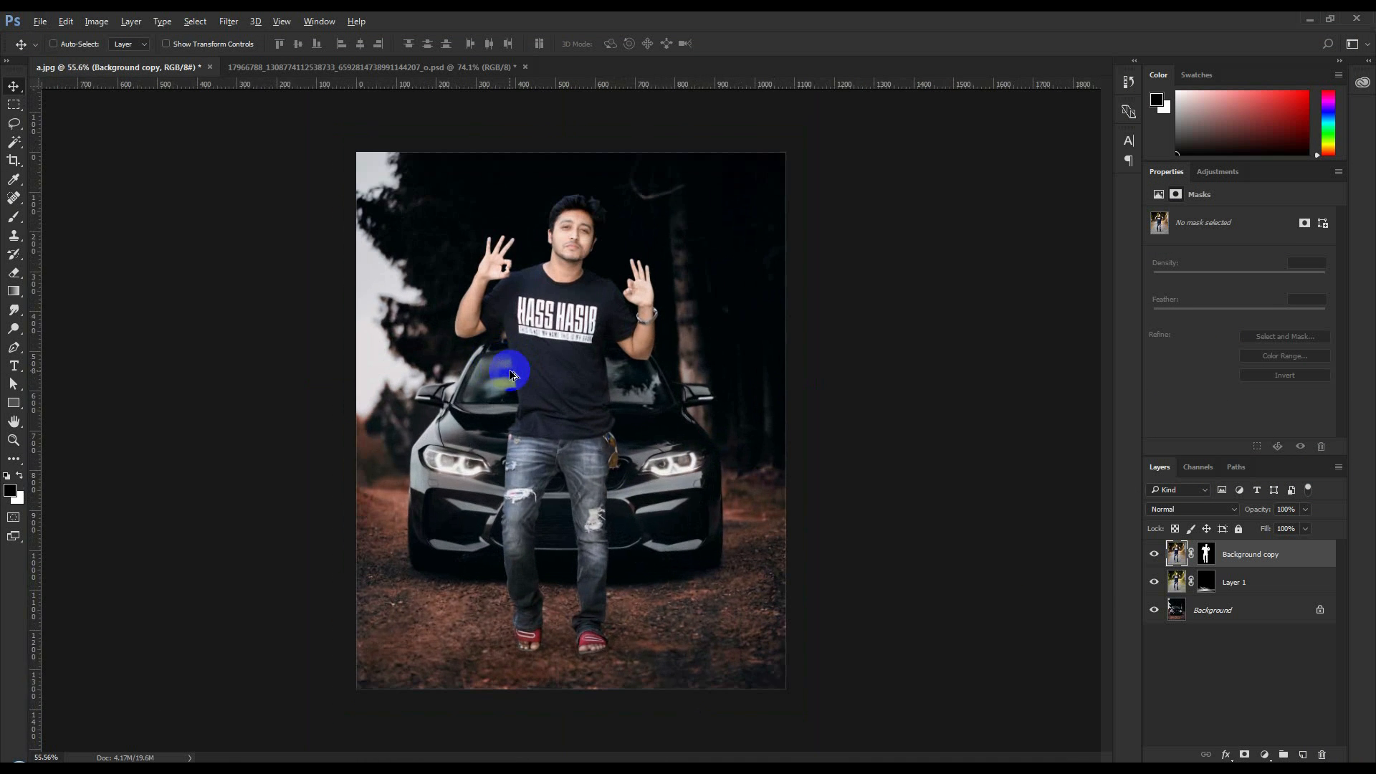
pyautogui.click(1270, 756)
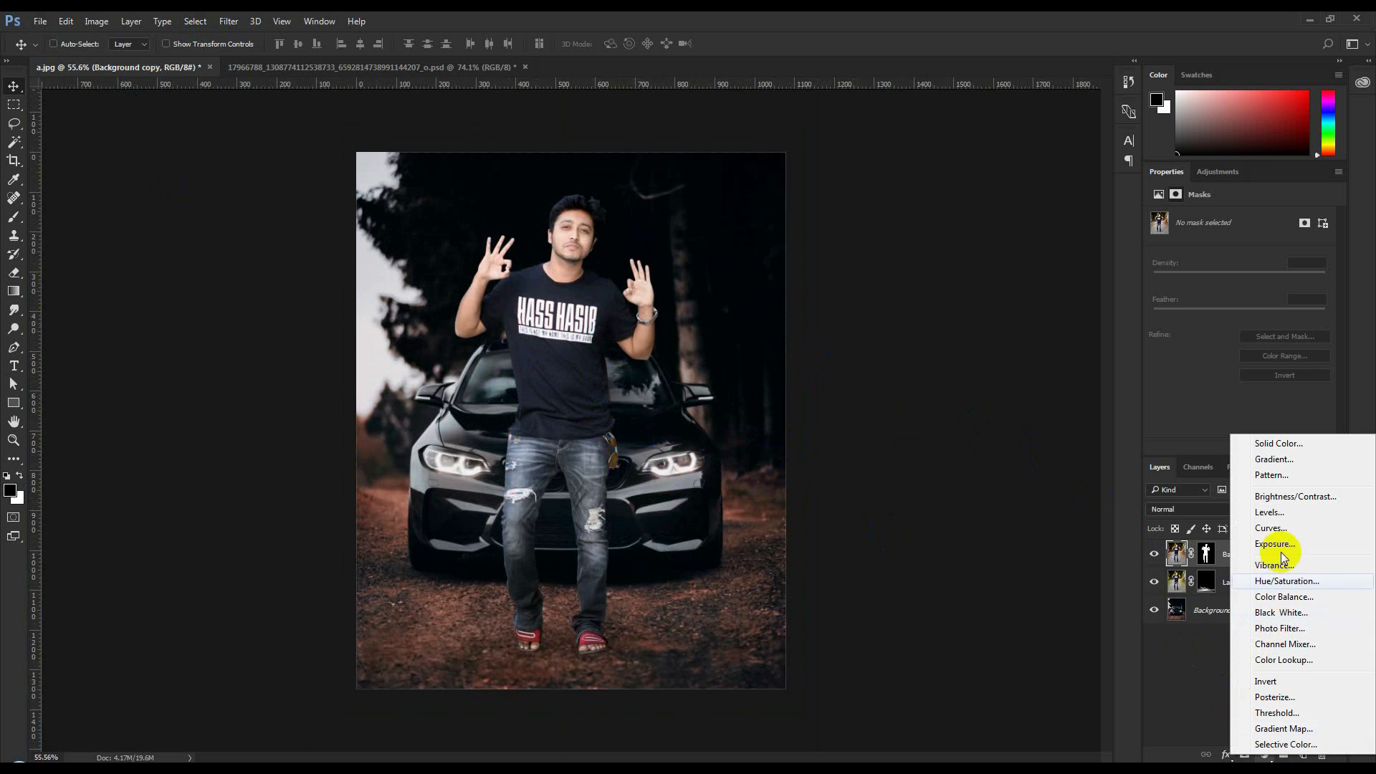
pyautogui.click(1288, 498)
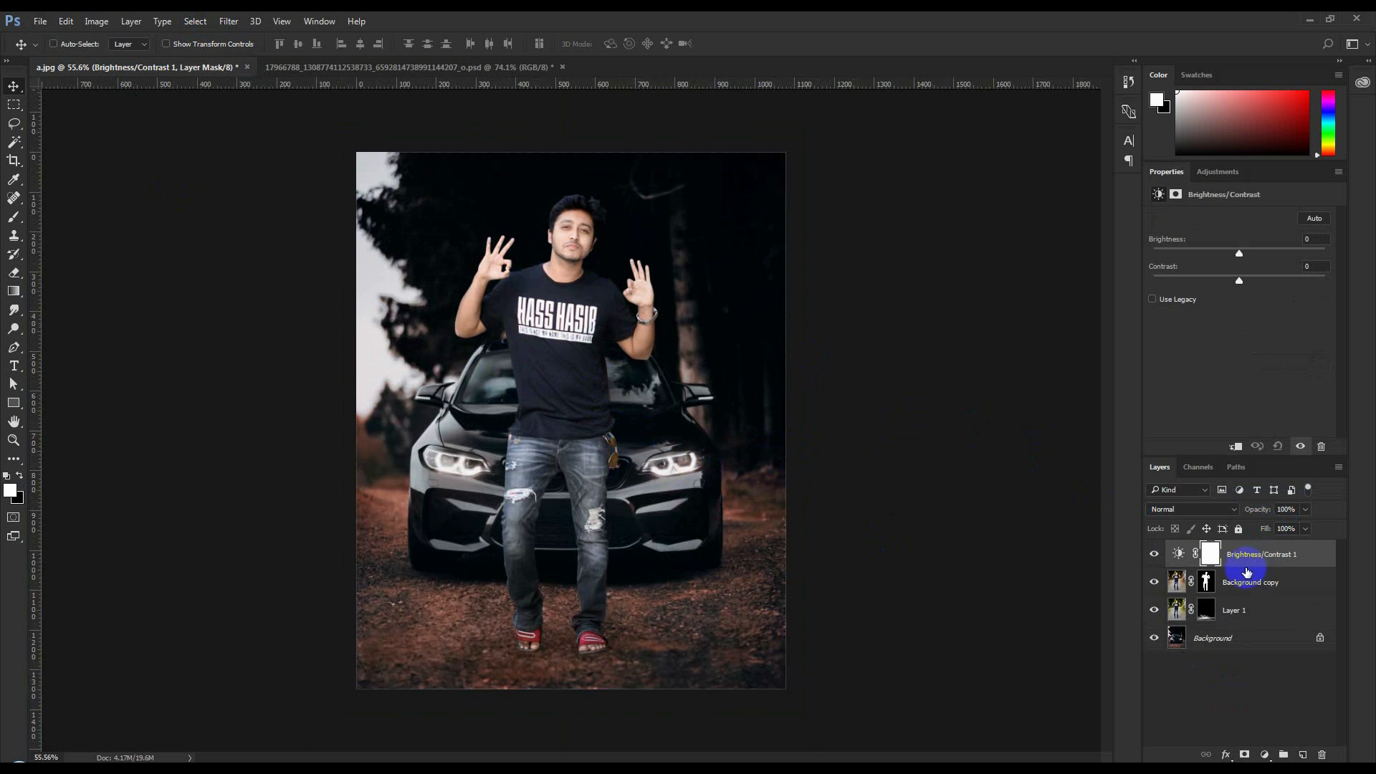
pyautogui.moveTo(1240, 252)
pyautogui.mouseDown()
pyautogui.moveTo(1254, 254)
pyautogui.moveTo(1239, 253)
pyautogui.mouseUp()
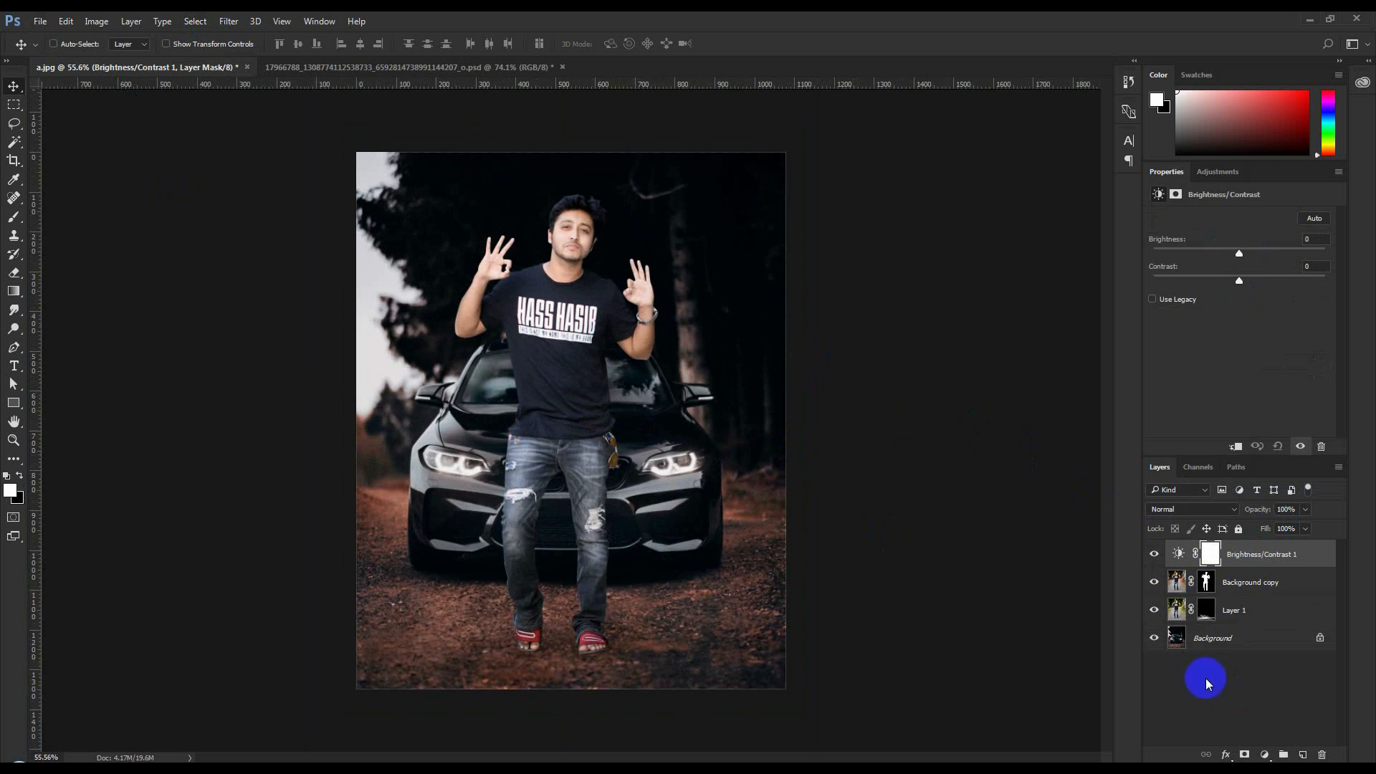
pyautogui.rightClick(1243, 556)
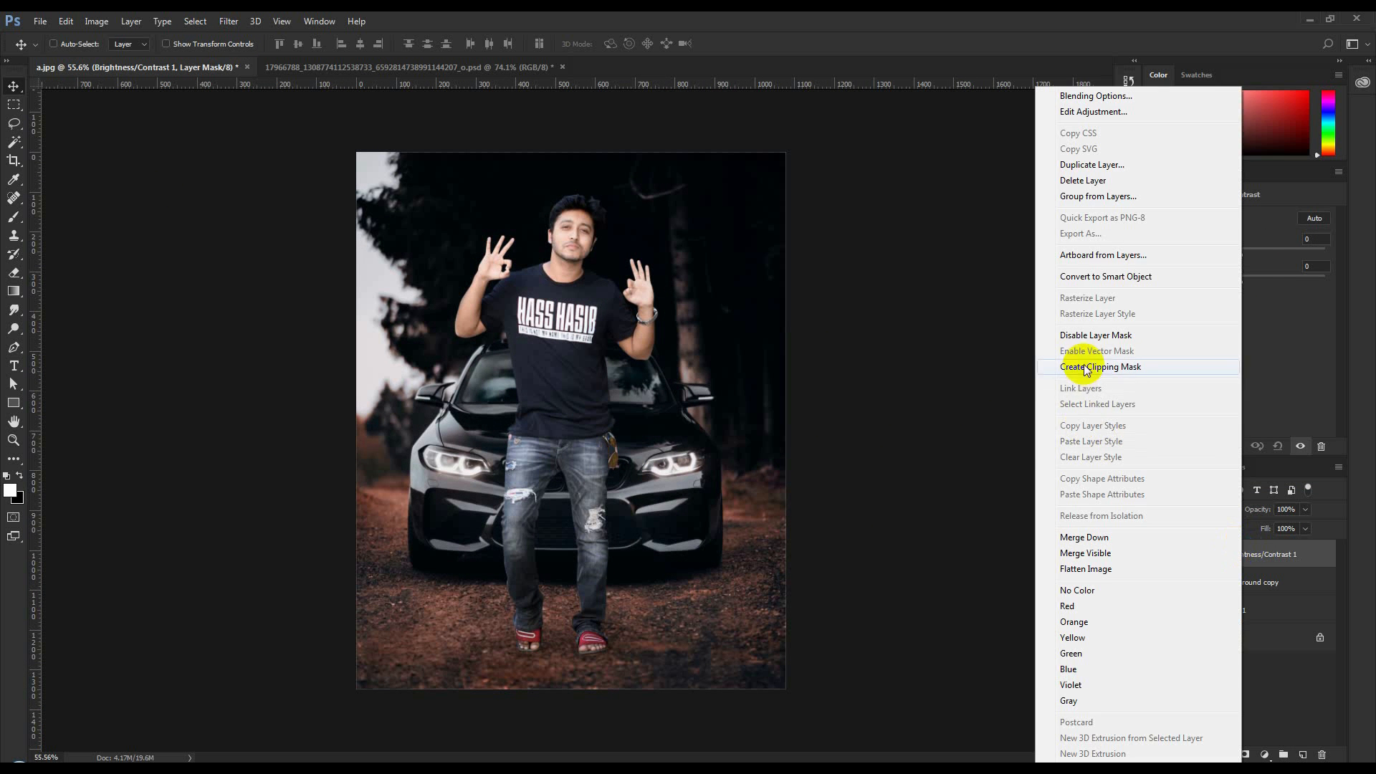
pyautogui.click(1124, 363)
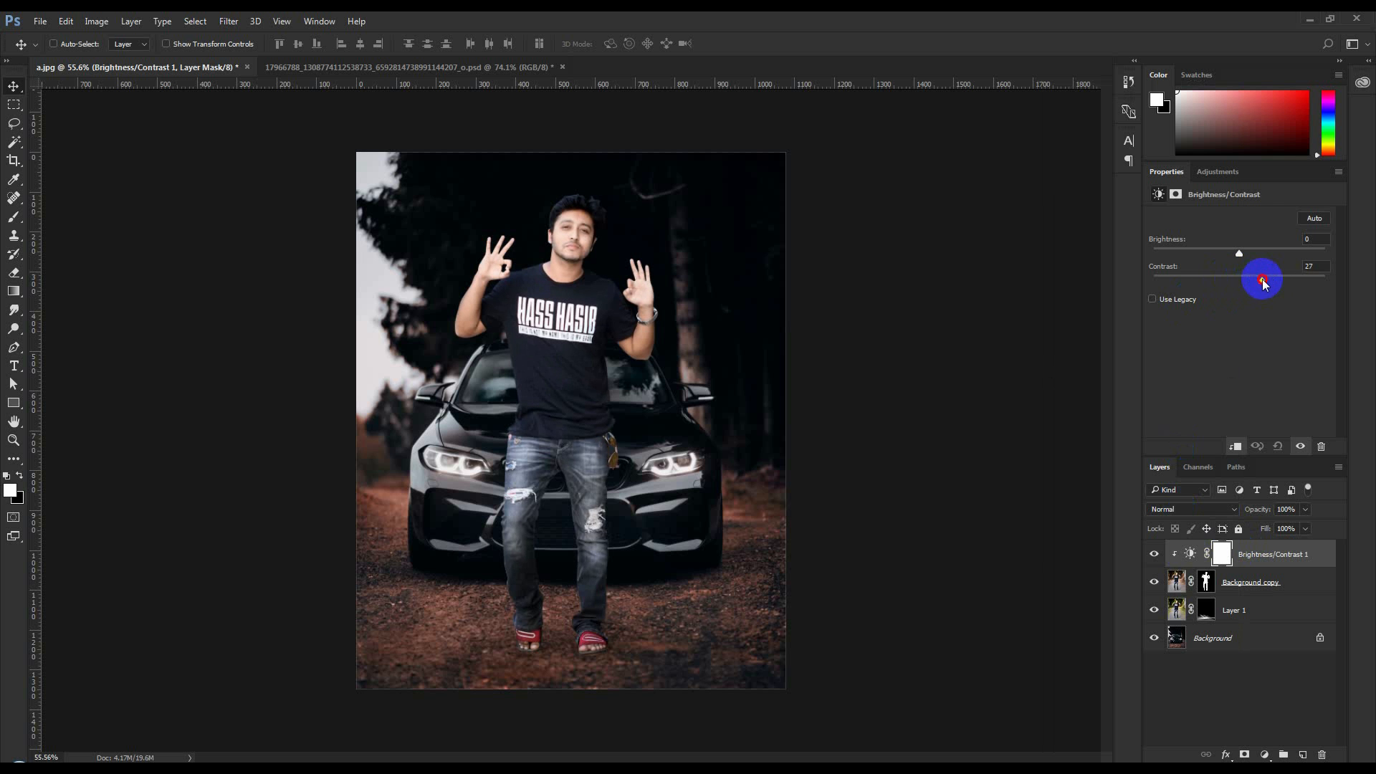
pyautogui.moveTo(1248, 283); pyautogui.dragTo(1239, 249)
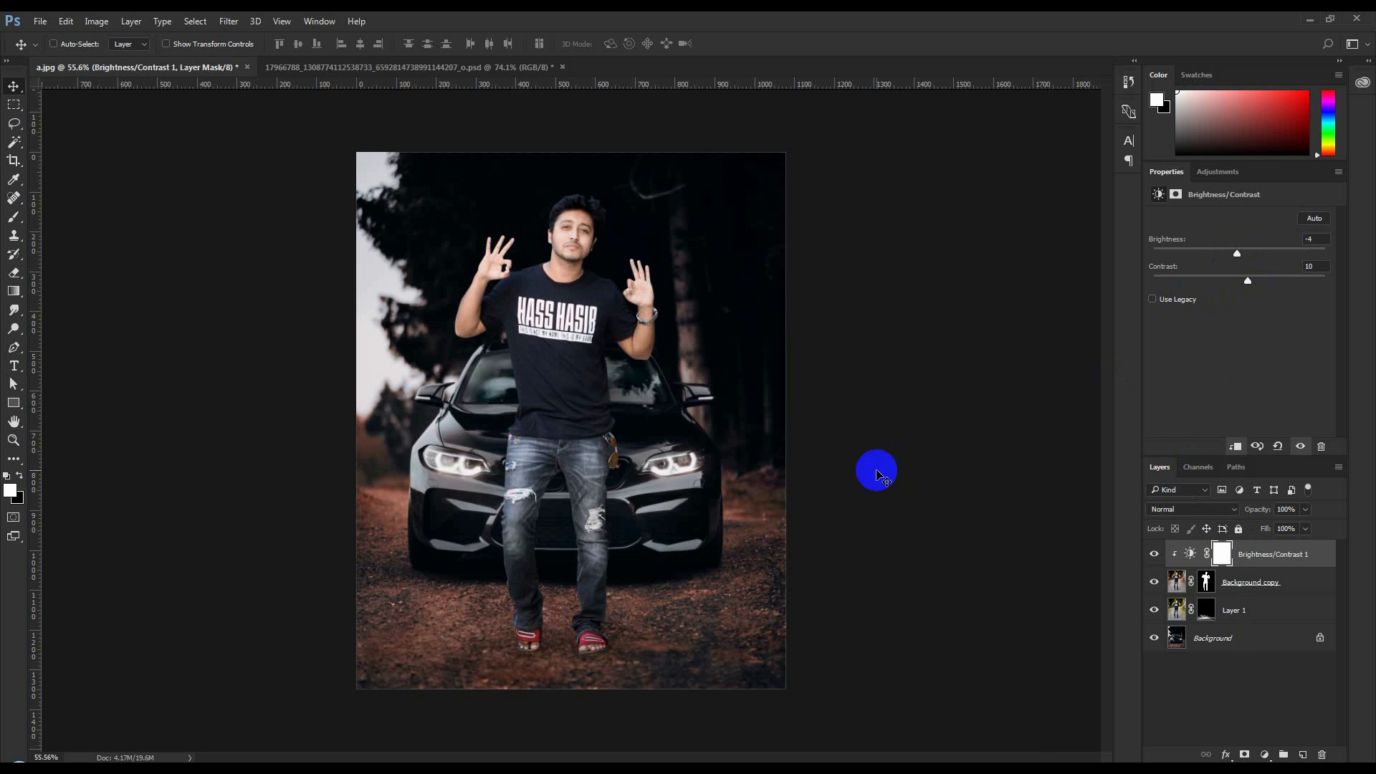
# Rotate the Brightness/Contrast 1, Background copy and Layer 1 layers together about 1.3° clockwise and shift them about 18 px right
pyautogui.scroll(1, 718, 501)
pyautogui.keyDown('shift'); pyautogui.click(1233, 608); pyautogui.keyUp('shift')
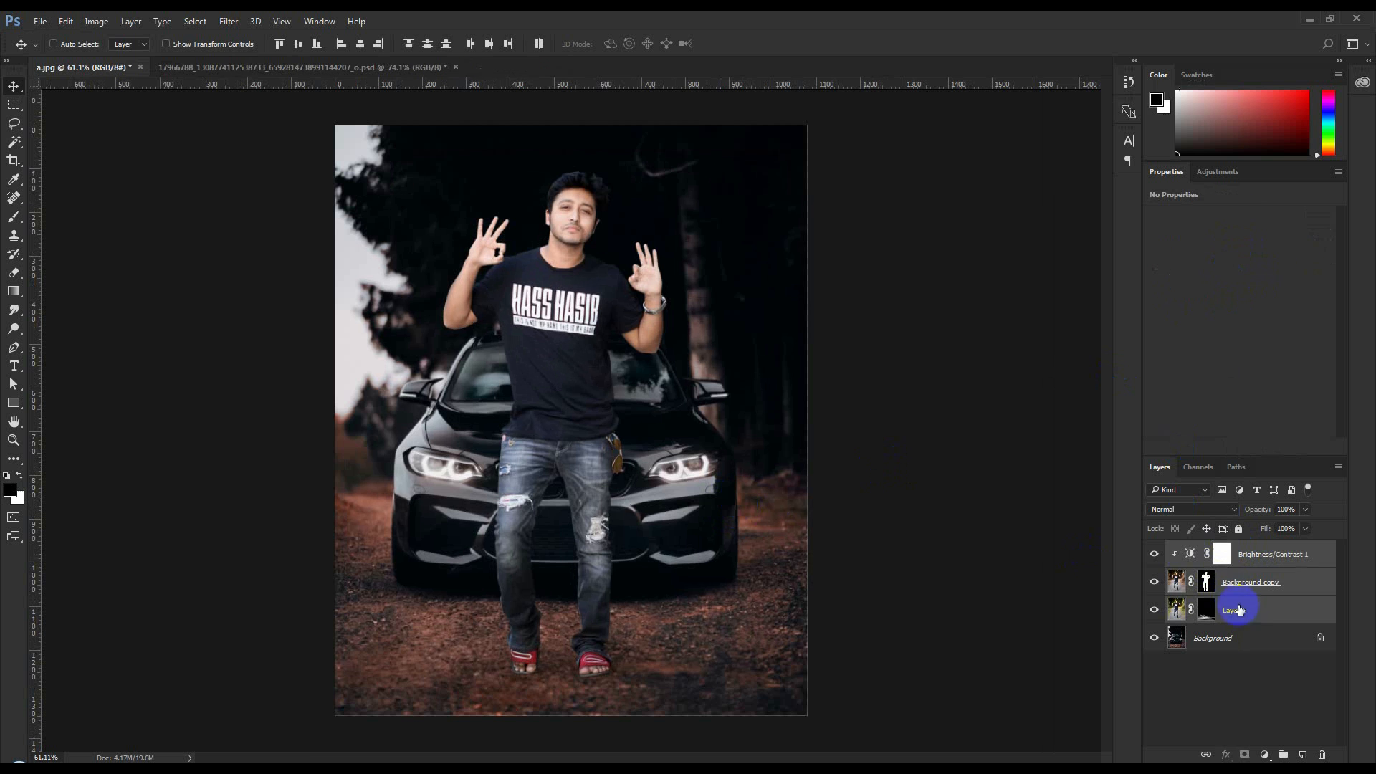
pyautogui.hotkey('ctrl', 't')
pyautogui.moveTo(952, 456); pyautogui.dragTo(946, 463)
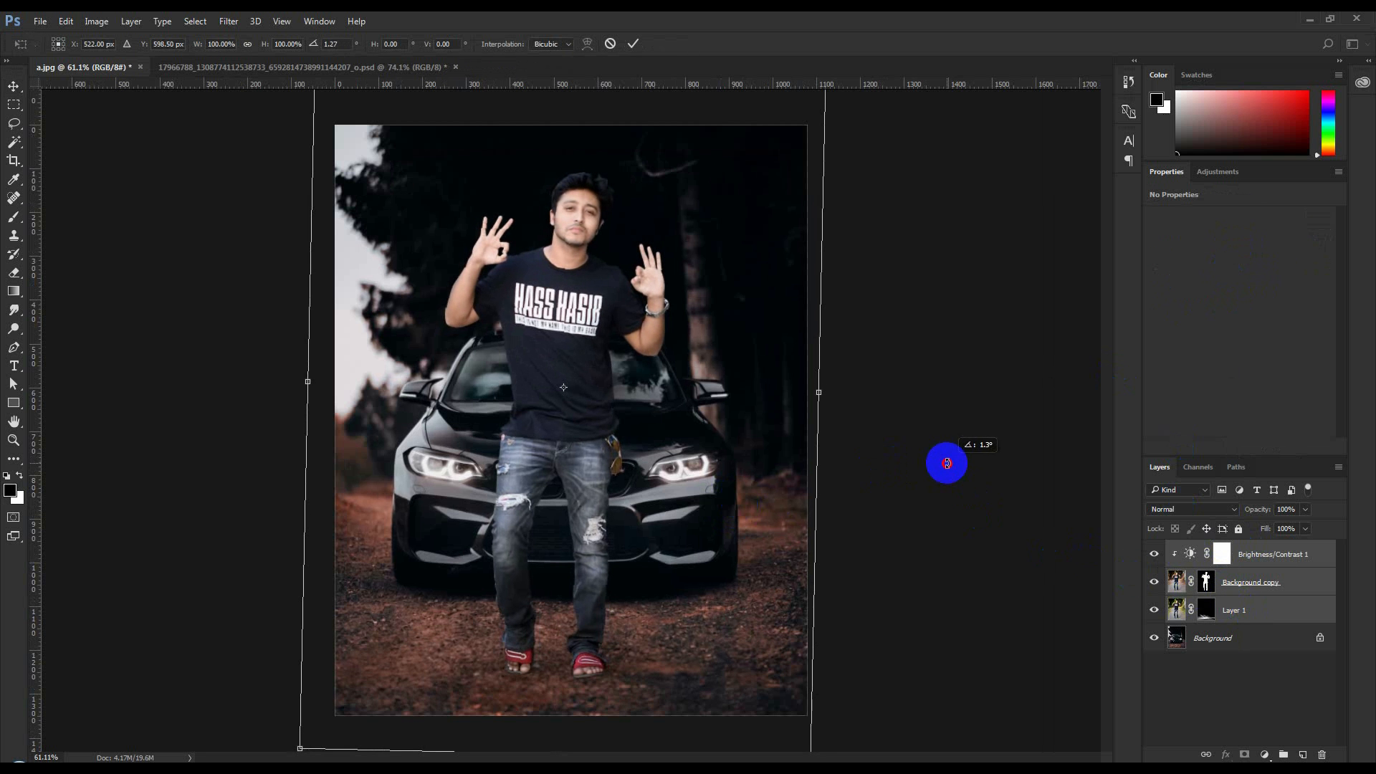
pyautogui.moveTo(681, 481); pyautogui.dragTo(687, 484)
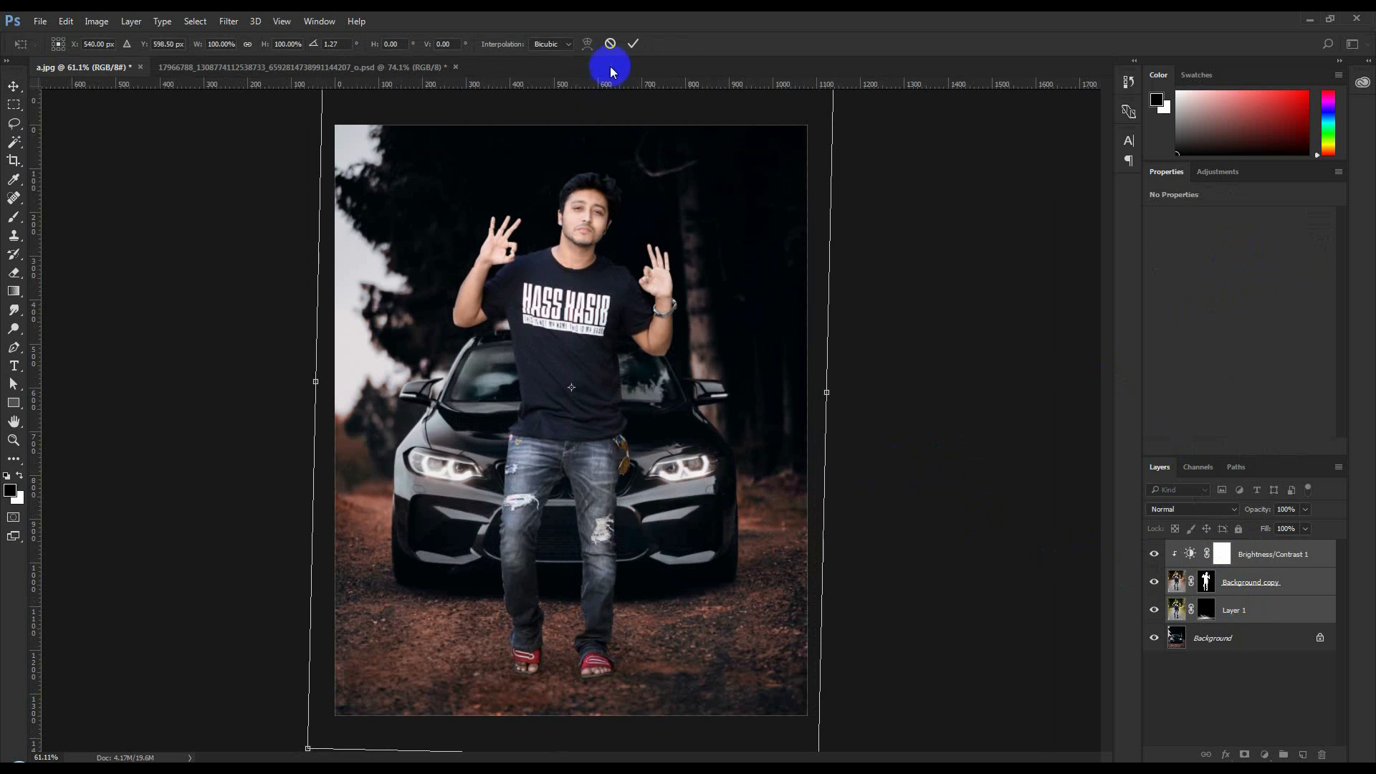
pyautogui.click(633, 44)
pyautogui.scroll(-1, 633, 390)
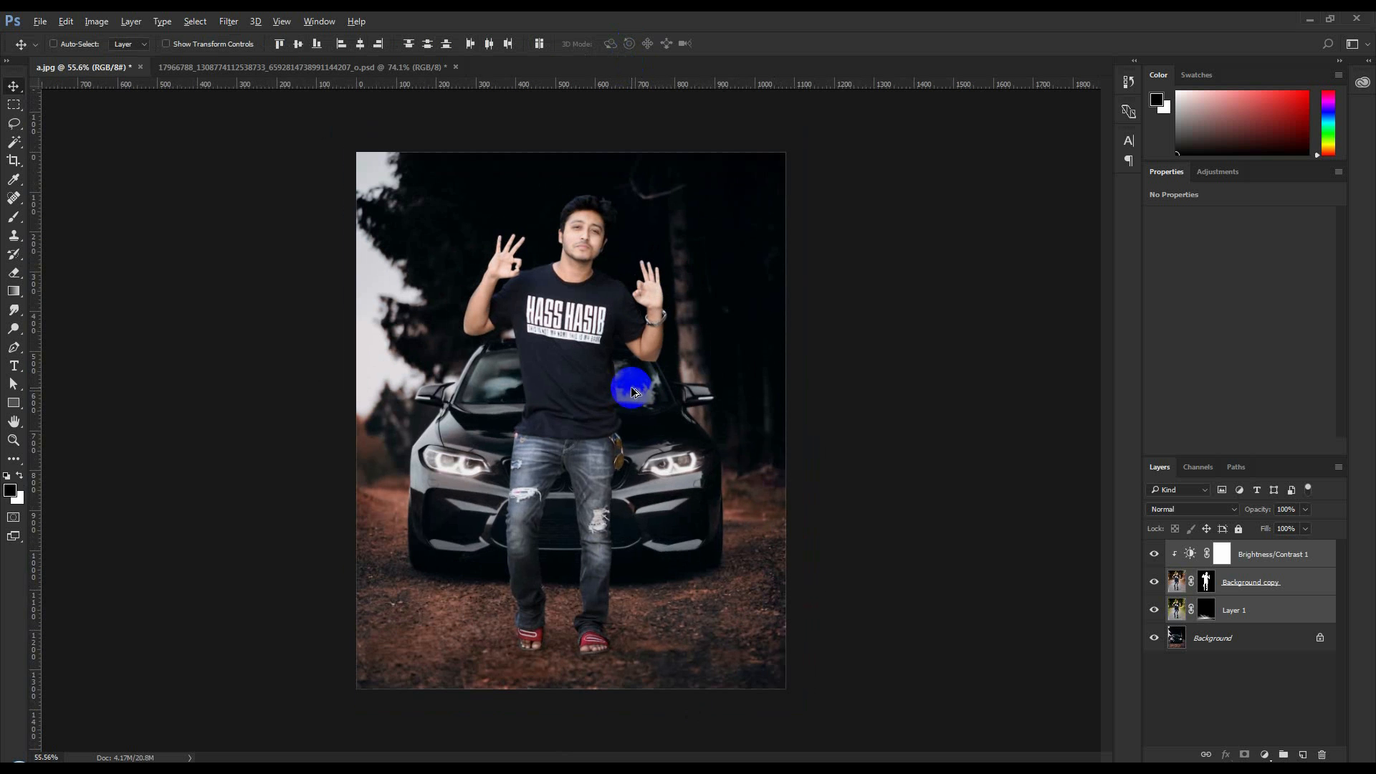
# Start a Tilt-Shift blur on the Background layer, centring its focus at the man's feet and raising the upper transition line to hood height
pyautogui.click(1181, 637)
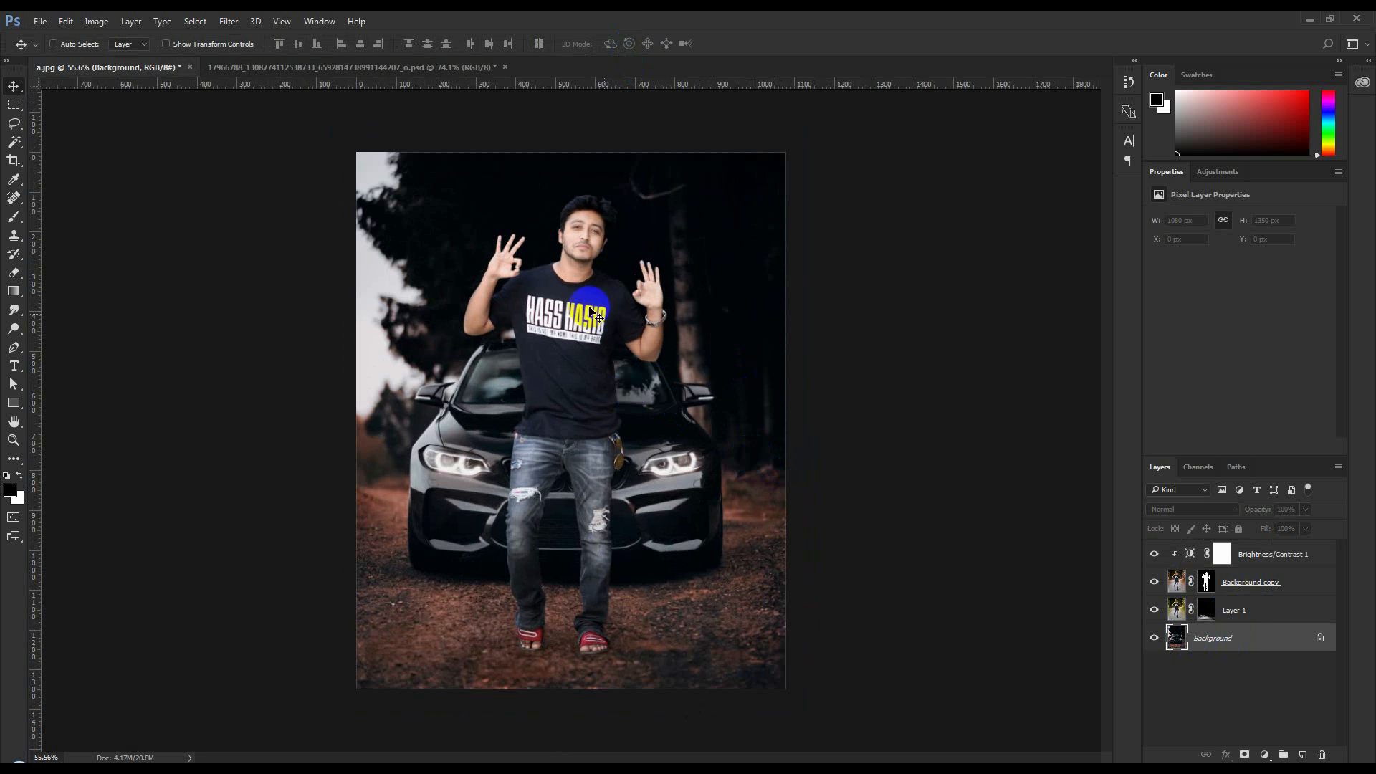
pyautogui.click(231, 21)
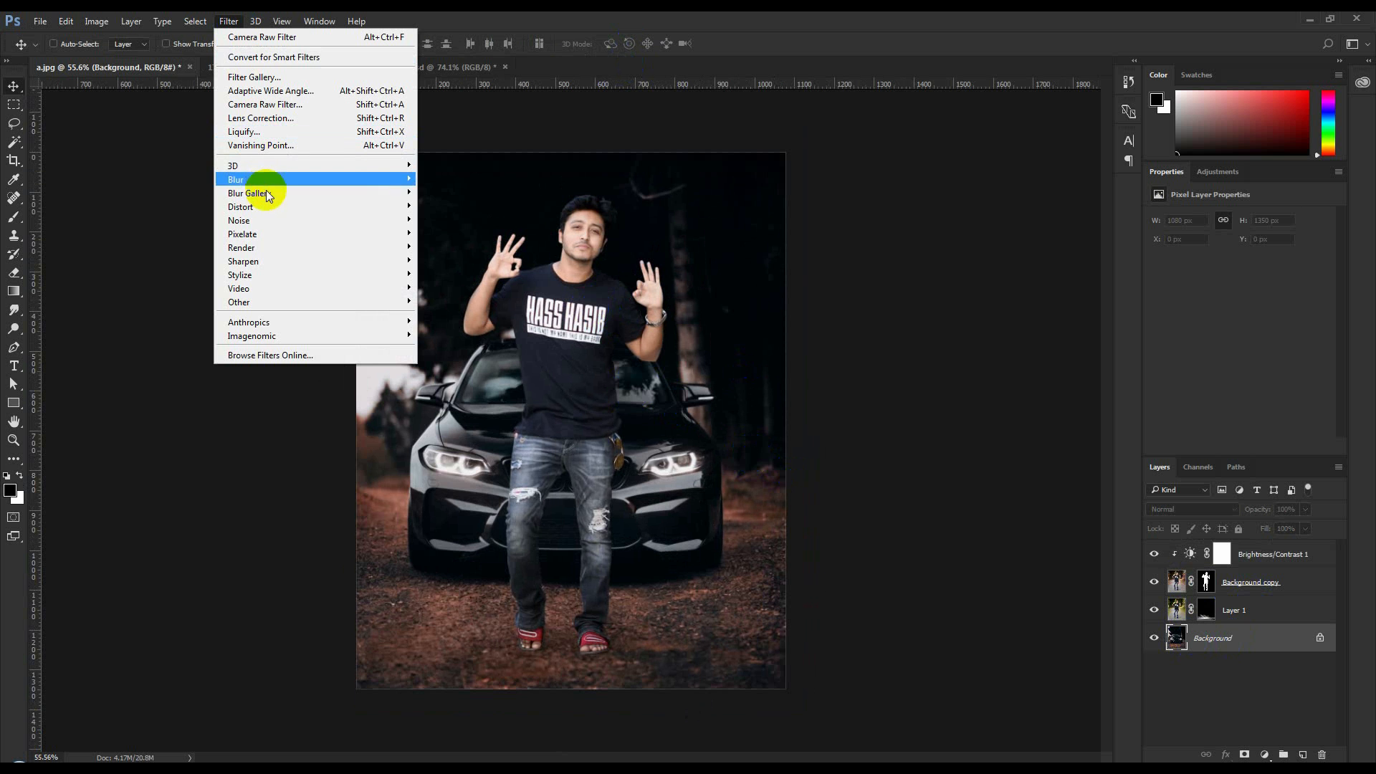
pyautogui.moveTo(261, 193)
pyautogui.click(460, 223)
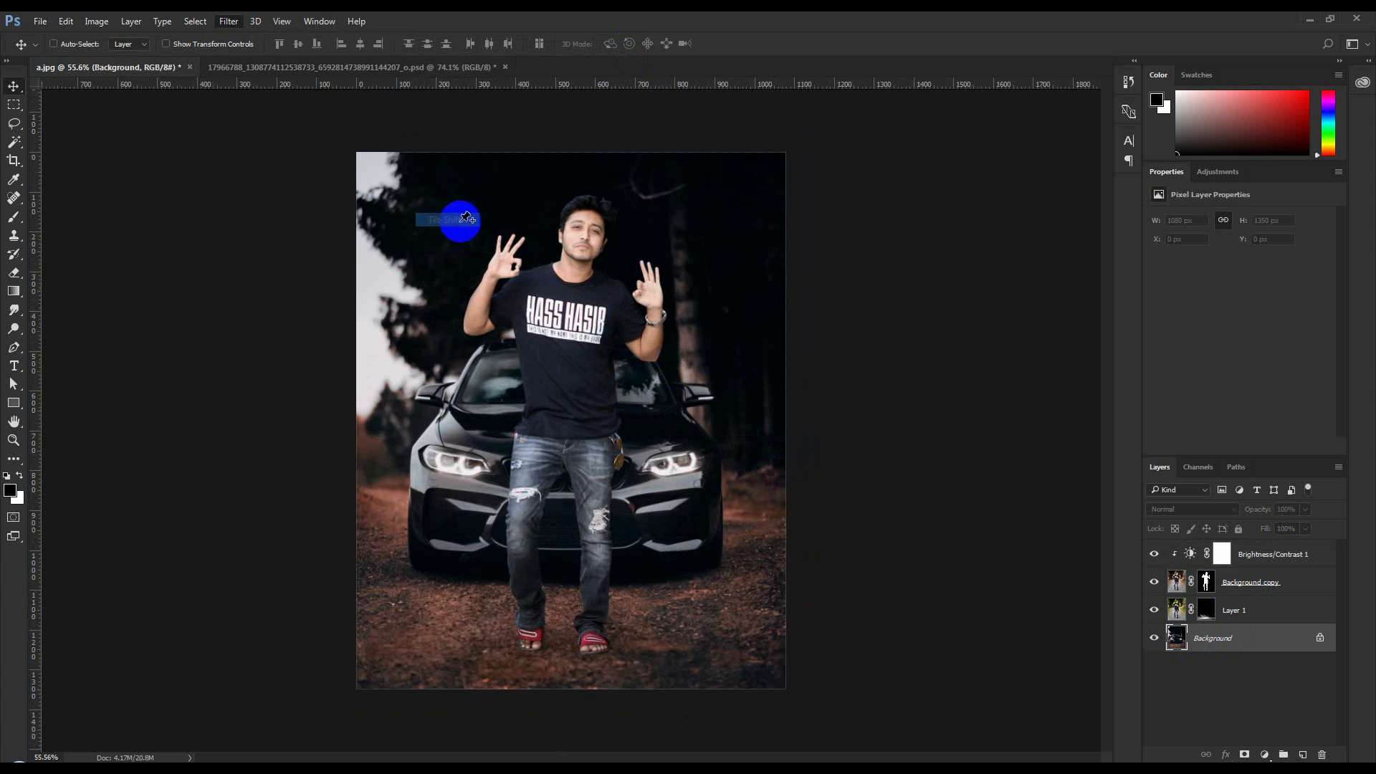
pyautogui.moveTo(610, 421); pyautogui.dragTo(614, 650)
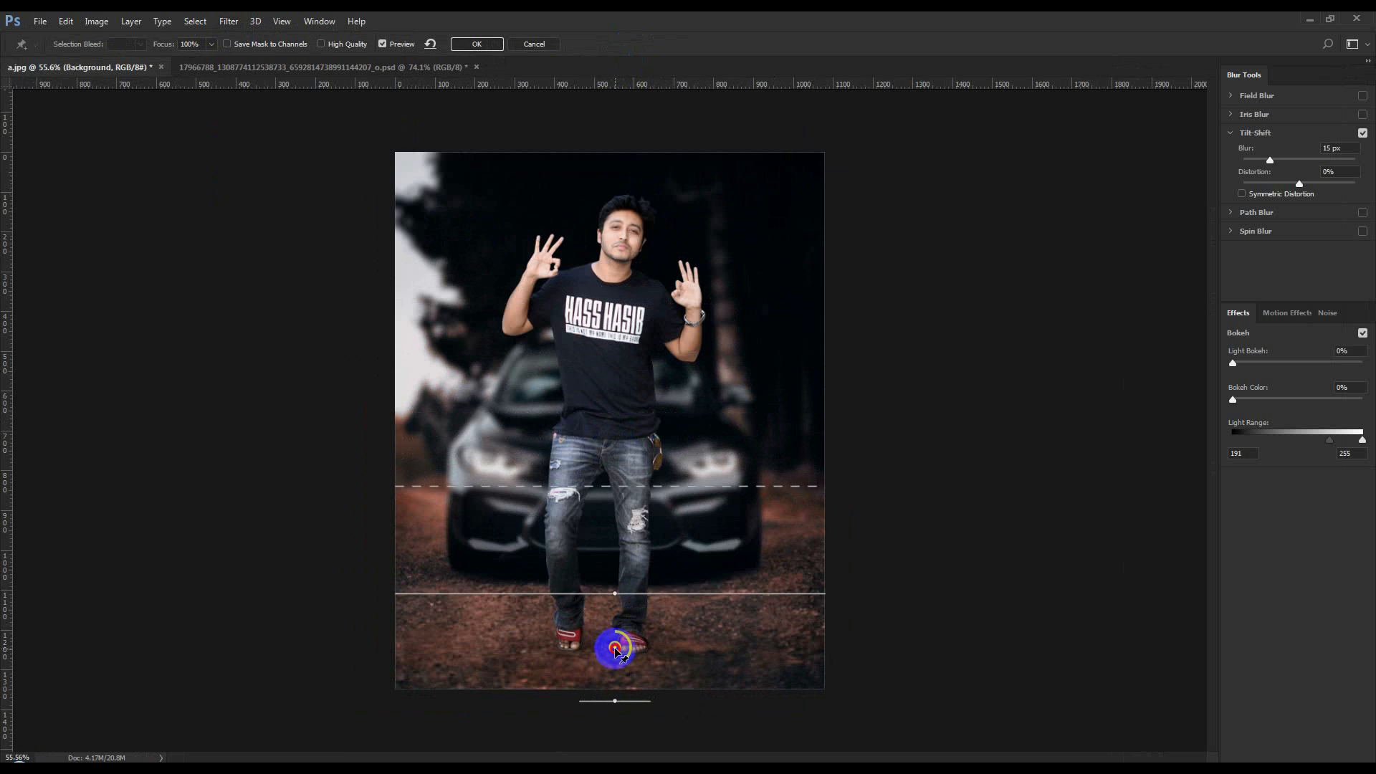
pyautogui.moveTo(643, 490); pyautogui.dragTo(645, 414)
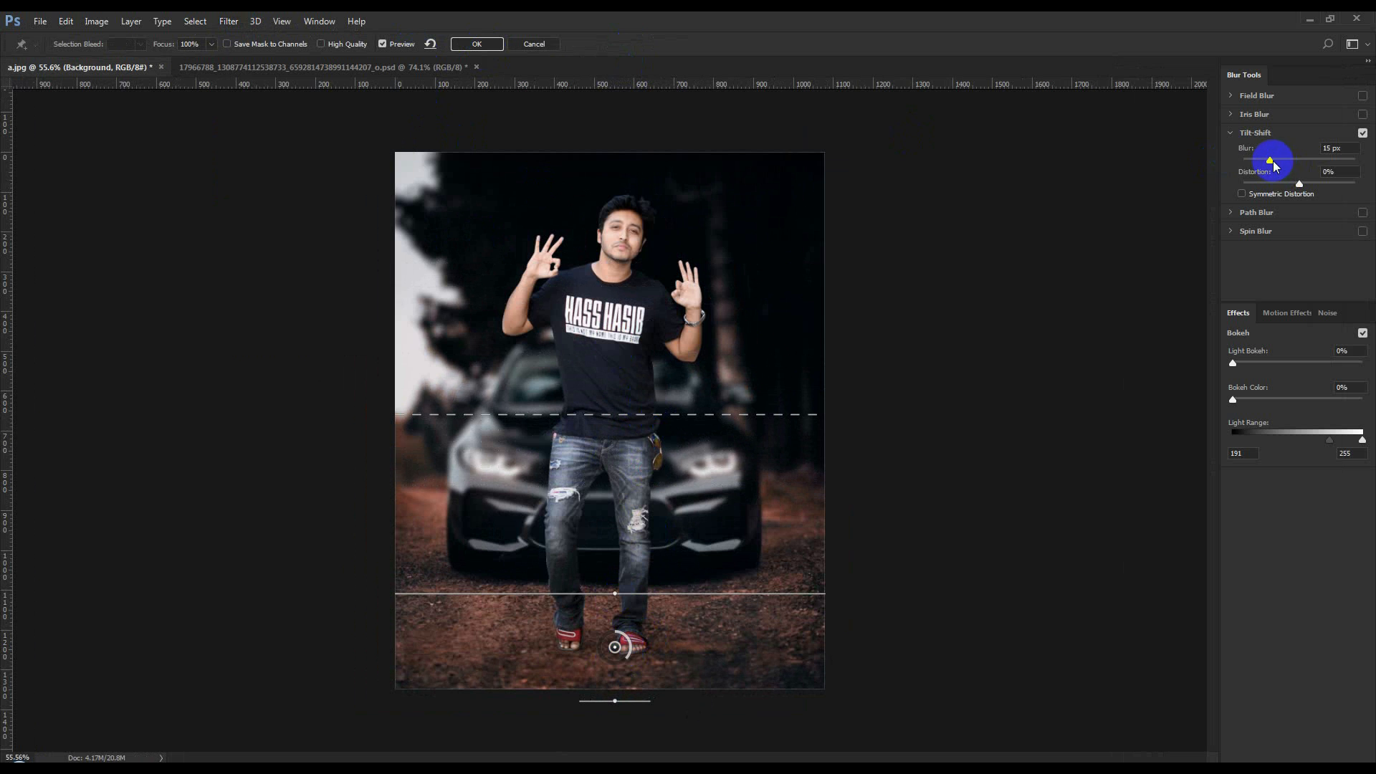
# Set the Tilt-Shift blur to 7 px, readjust the upper transition line near the top of the car's hood, and apply the filter
pyautogui.moveTo(1263, 162); pyautogui.dragTo(1262, 162)
pyautogui.moveTo(703, 414); pyautogui.dragTo(703, 482)
pyautogui.moveTo(709, 421); pyautogui.dragTo(713, 400)
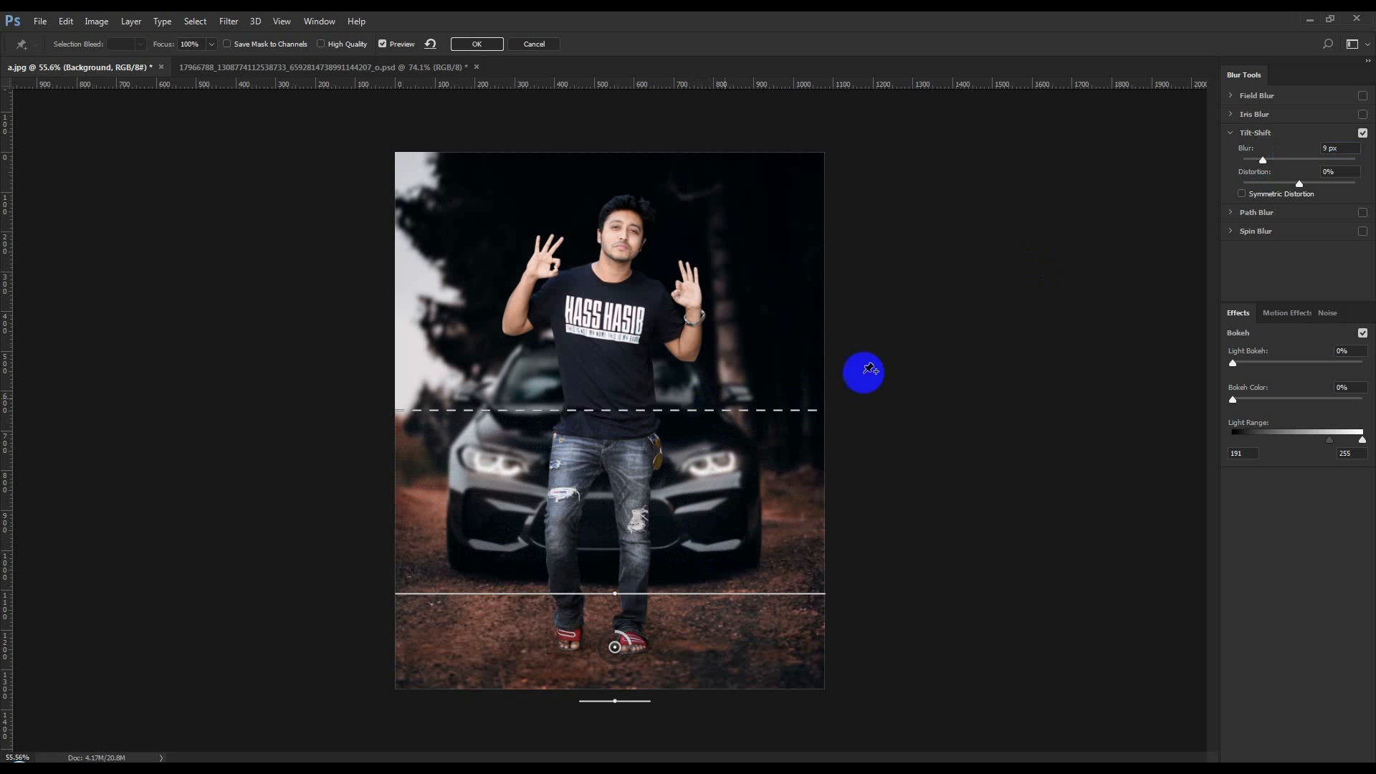
pyautogui.click(1265, 146)
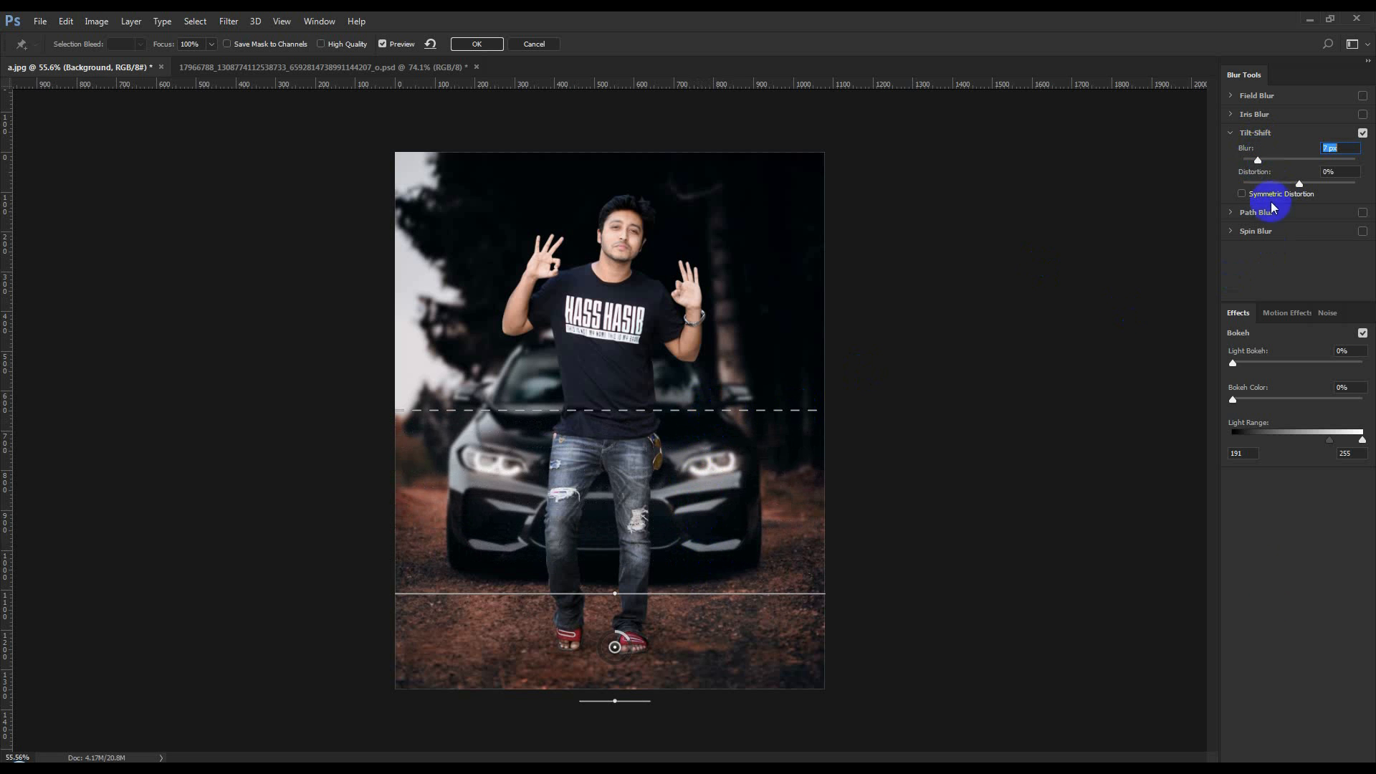
pyautogui.click(477, 43)
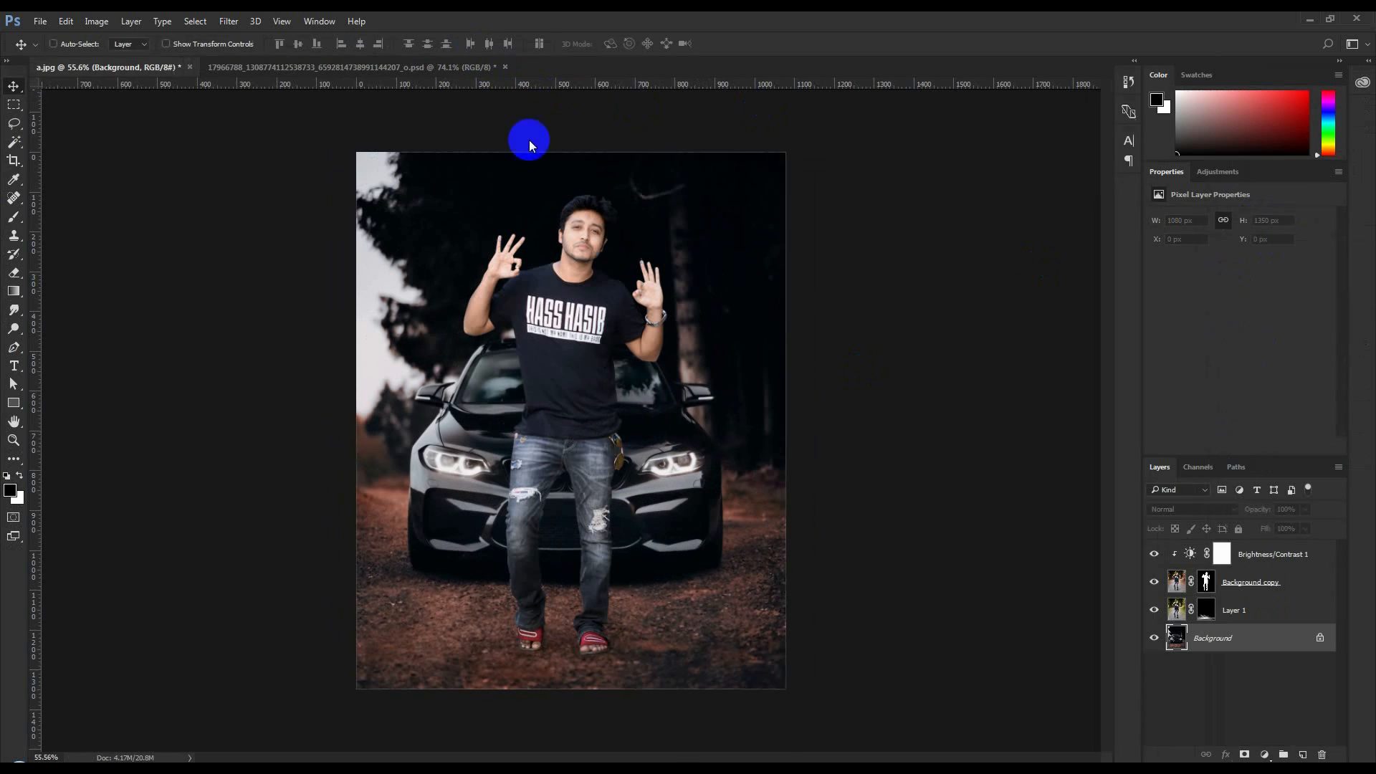
# Crop both sides of the image evenly to a width of about 1018 px and return to the Move tool
pyautogui.click(14, 181)
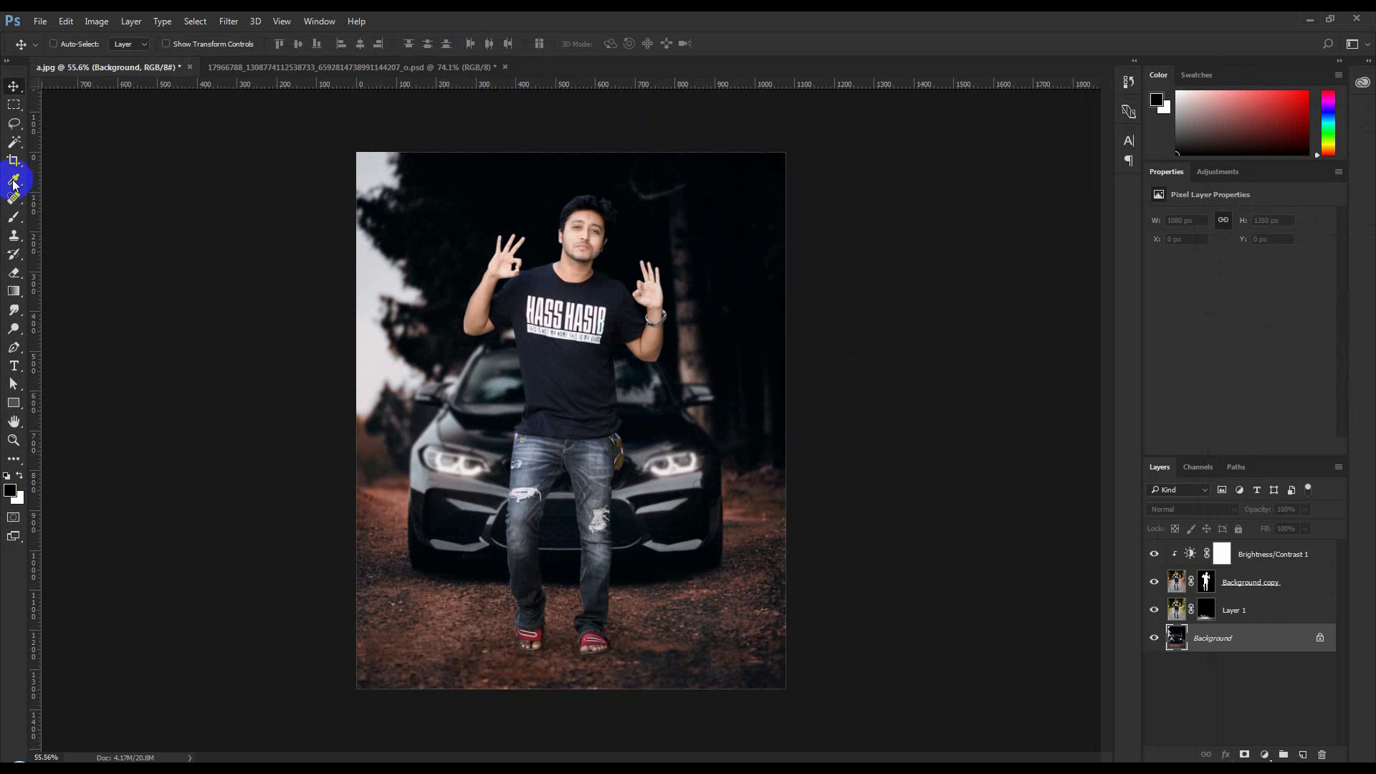
pyautogui.moveTo(785, 418); pyautogui.dragTo(777, 417)
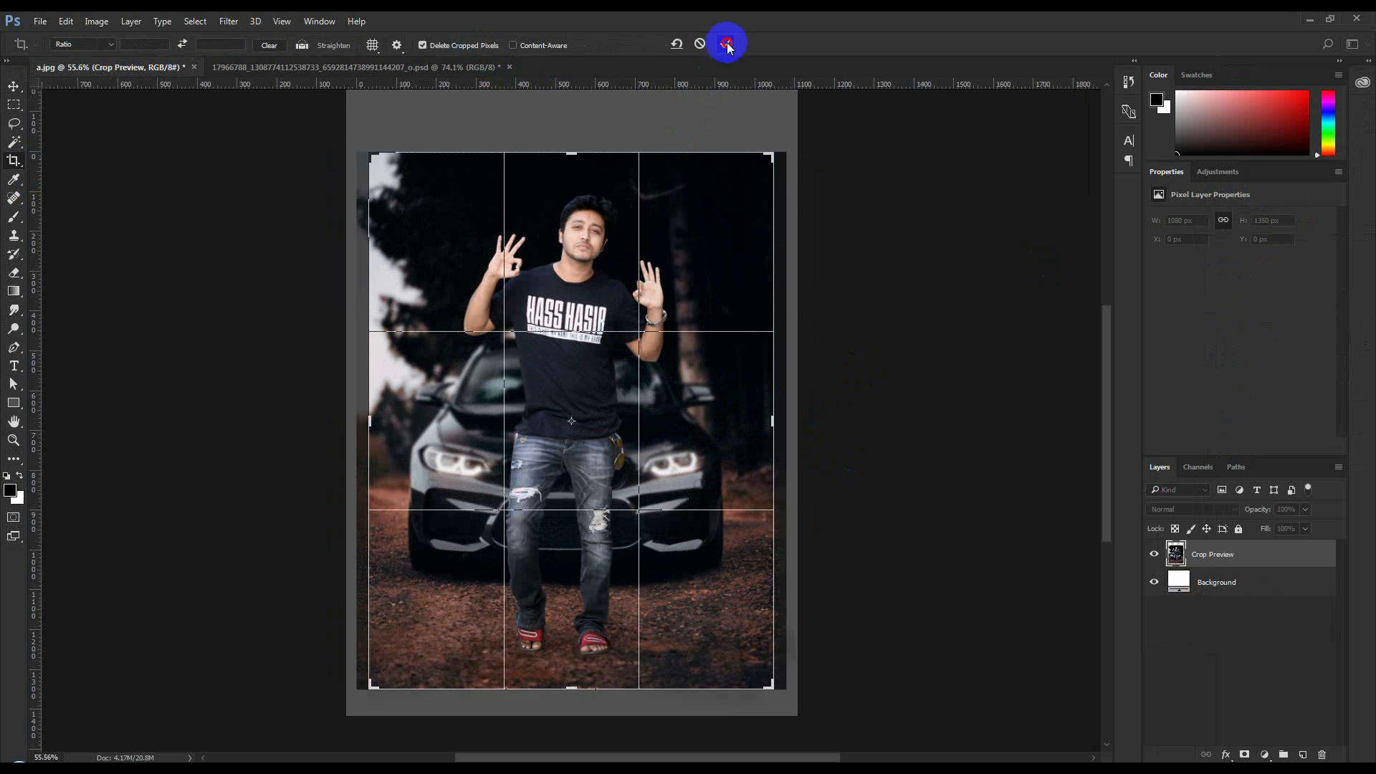
pyautogui.click(729, 44)
pyautogui.click(15, 74)
pyautogui.scroll(1, 719, 404)
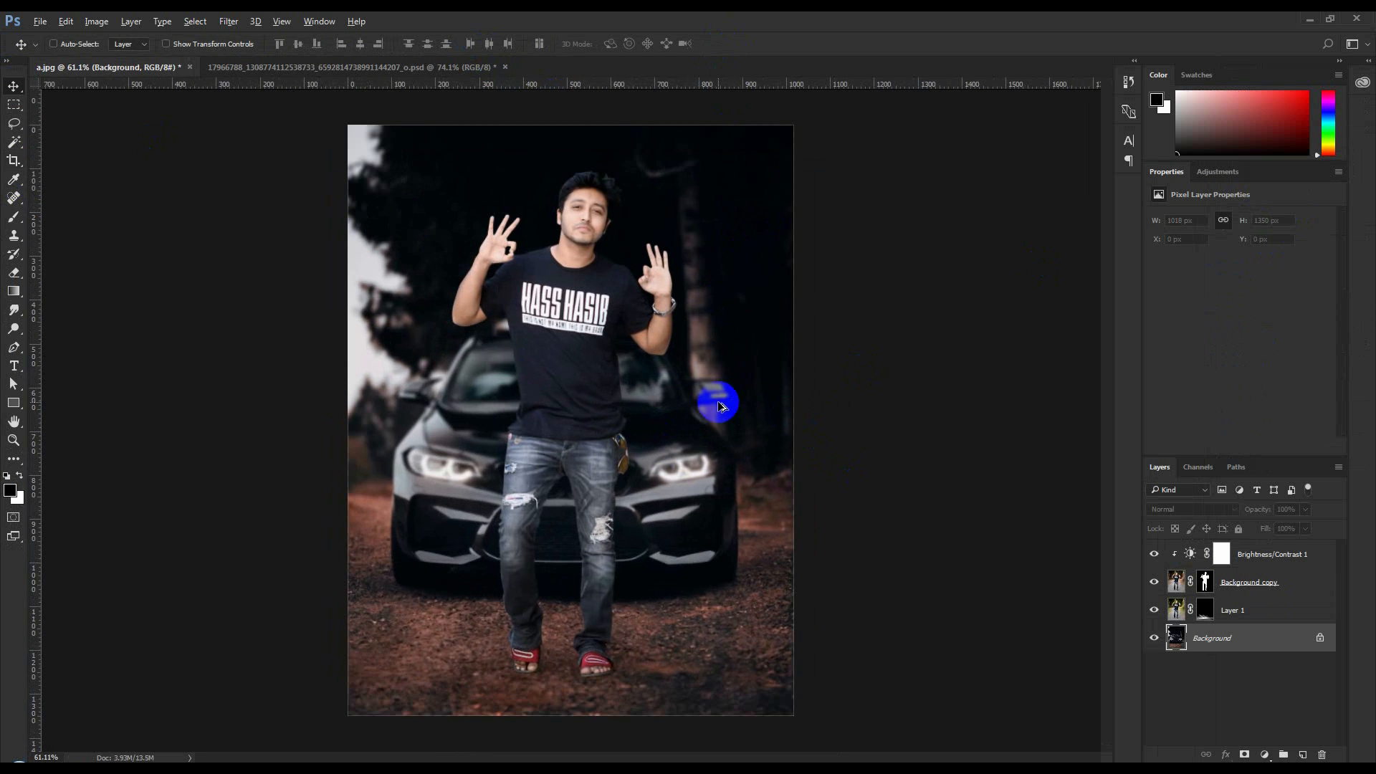
# Add a Black & White adjustment layer clipped to Background copy
pyautogui.click(1247, 584)
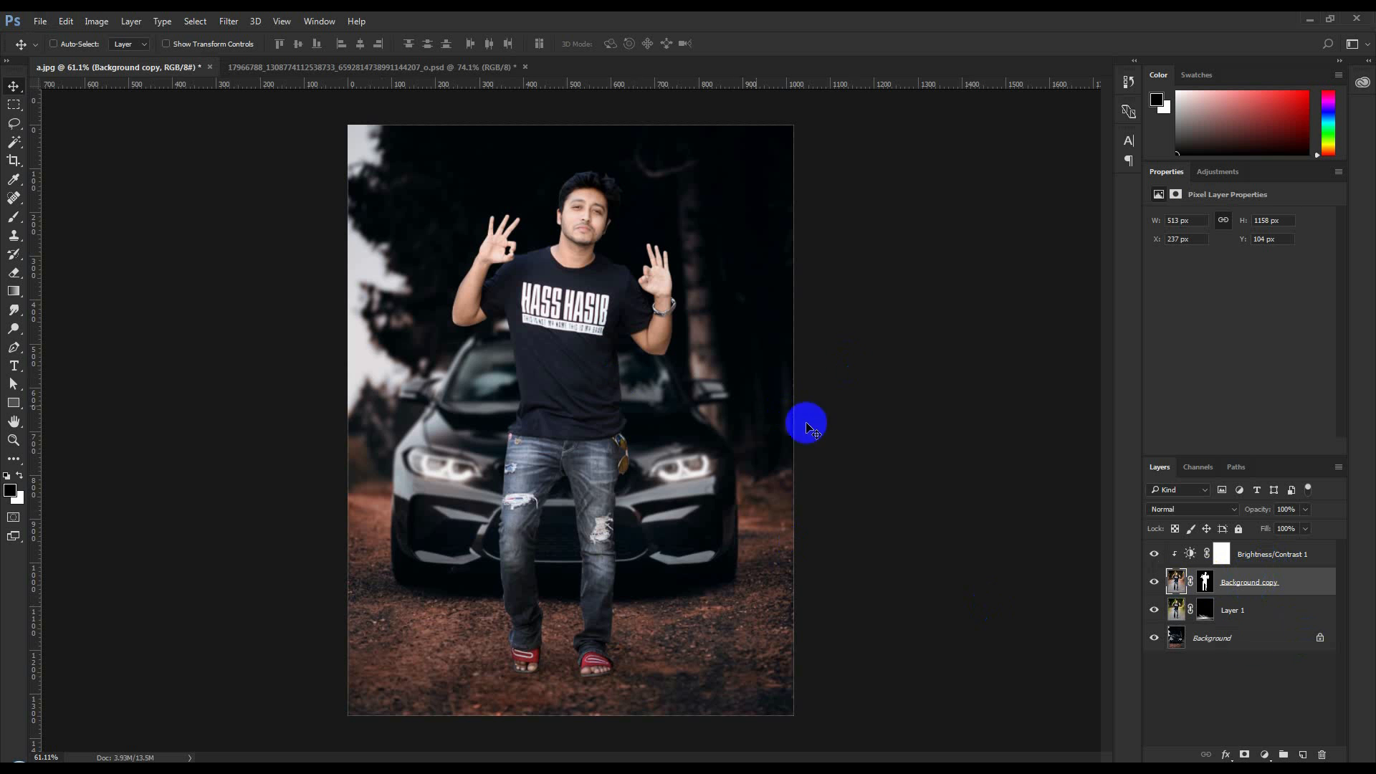
pyautogui.click(1263, 754)
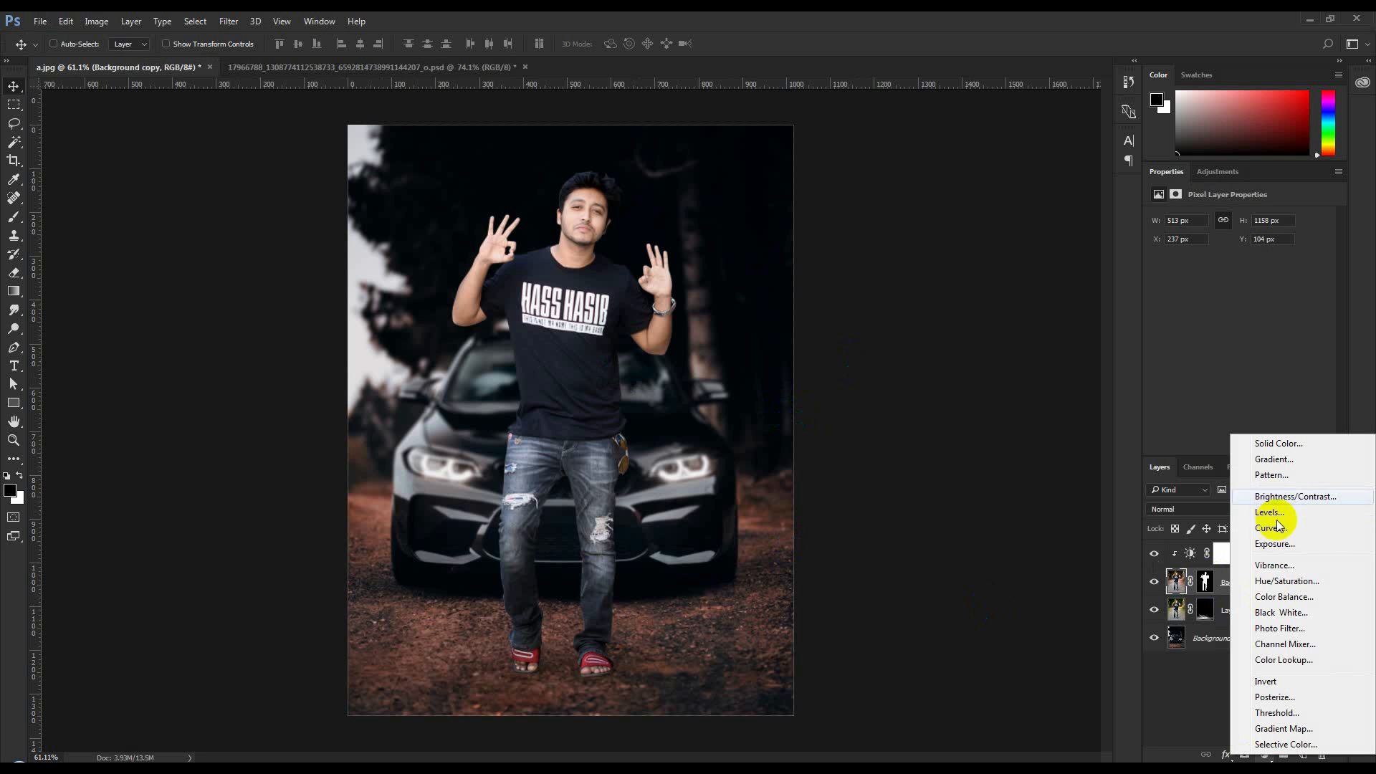
pyautogui.click(1293, 614)
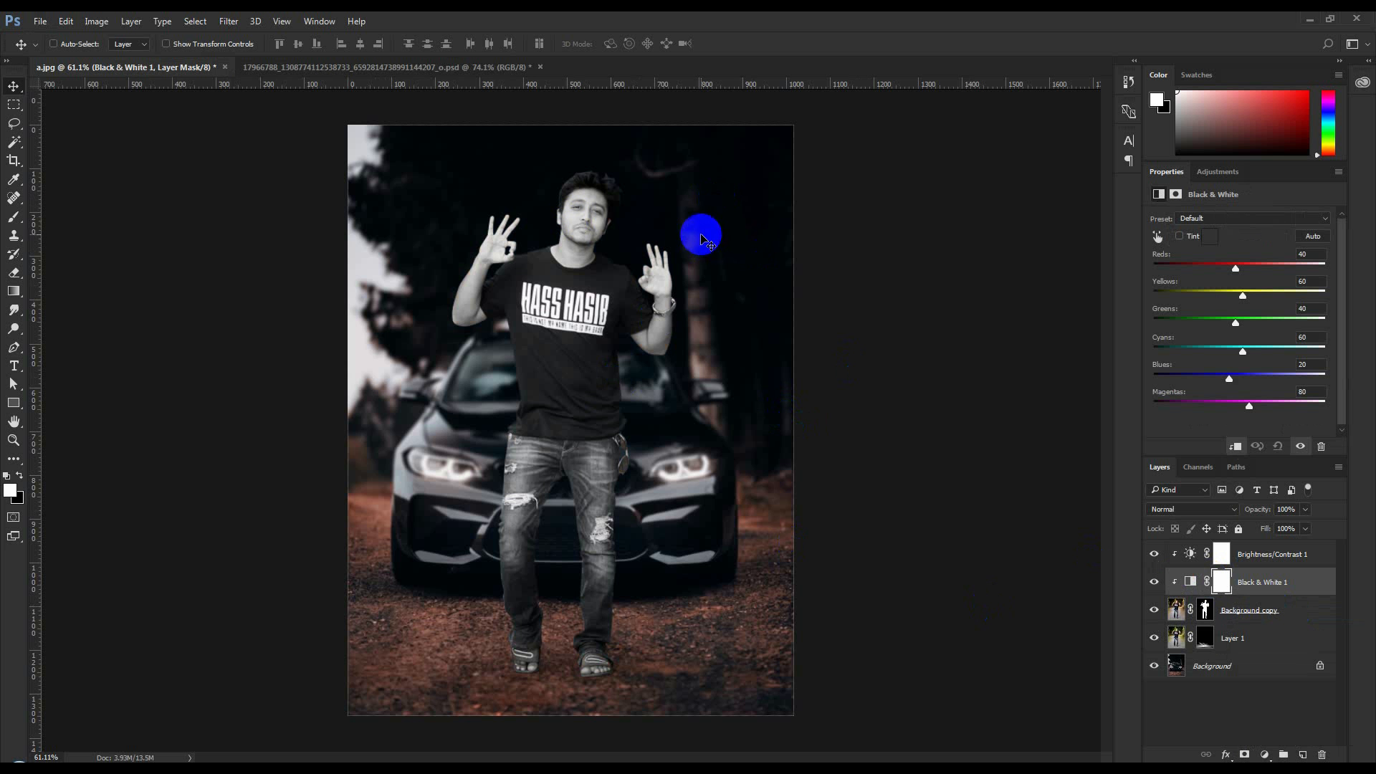
# Compare blending modes for the Black & White 1 layer, settling on Soft Light with 64% opacity
pyautogui.click(1221, 511)
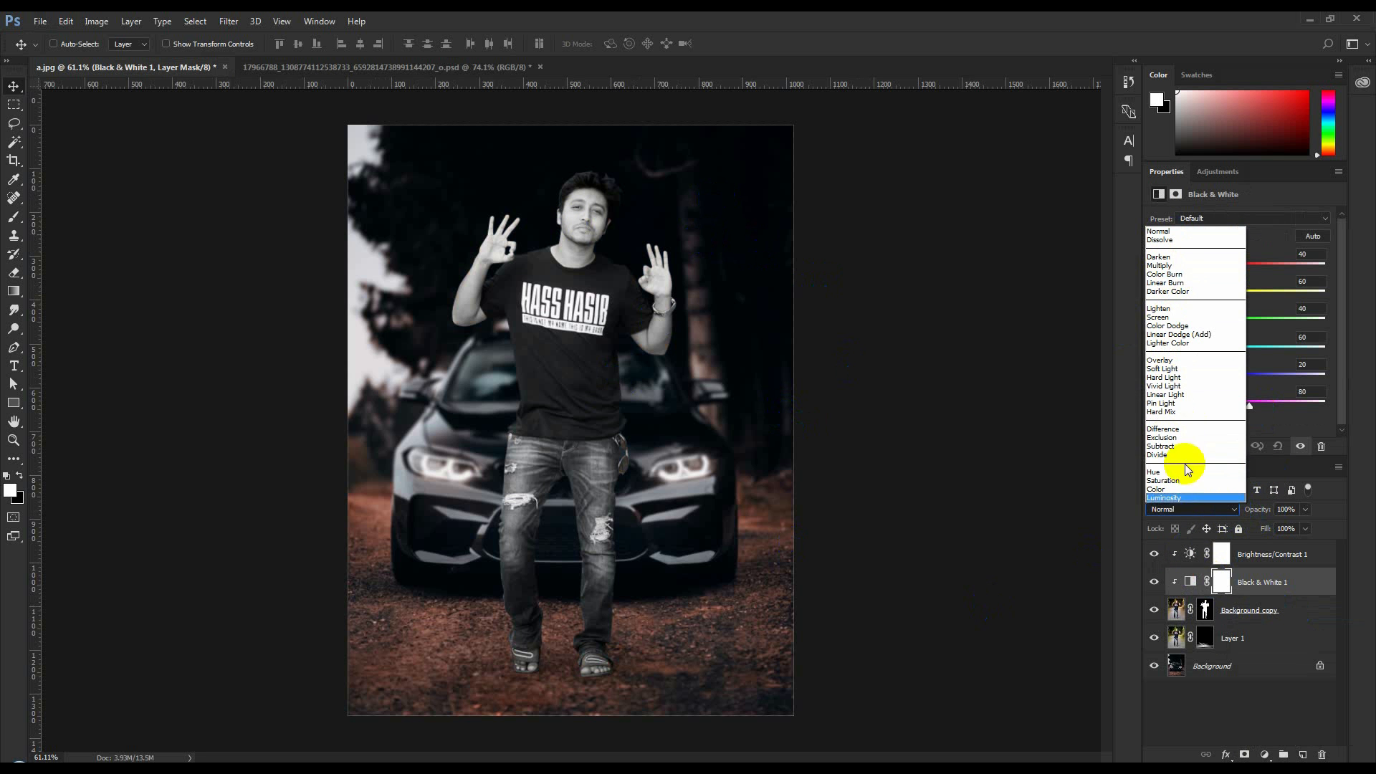
pyautogui.click(1162, 259)
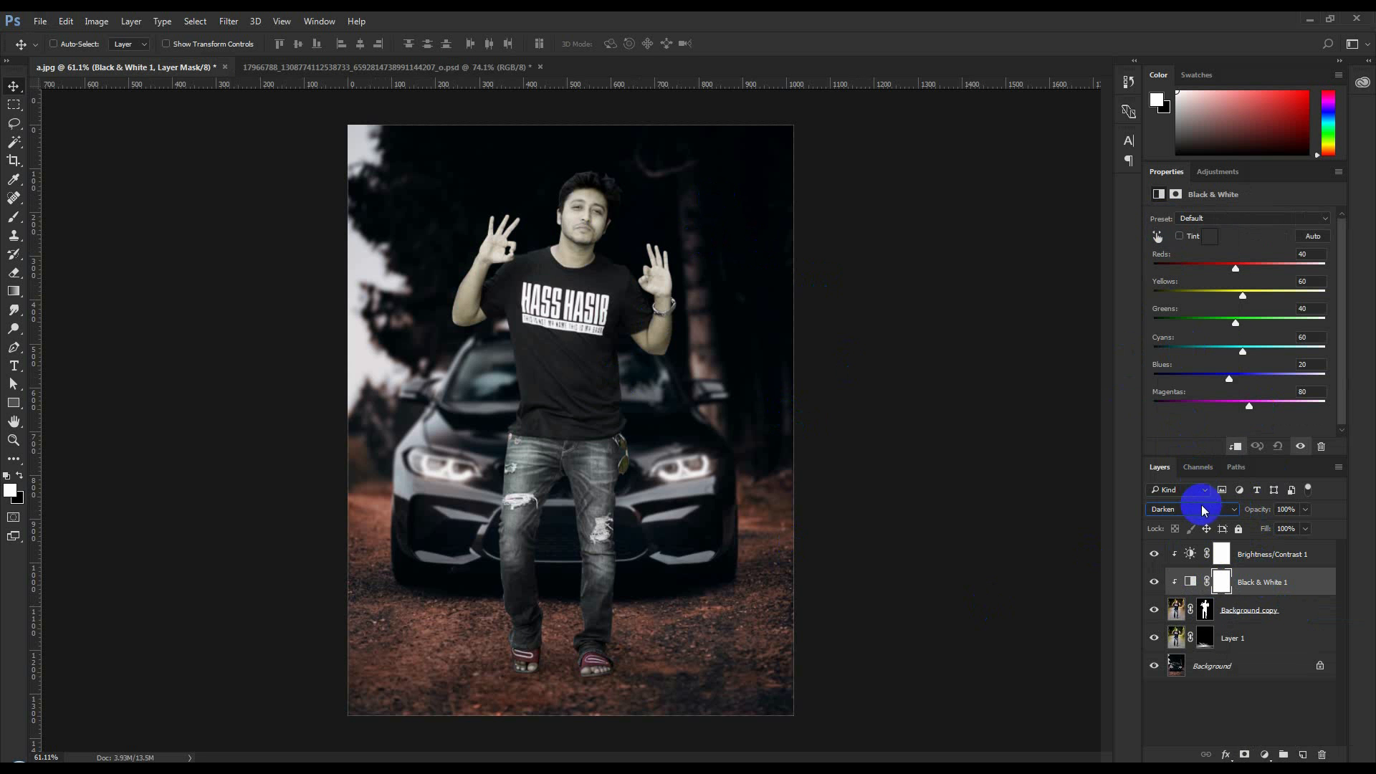
pyautogui.scroll(-4, 1204, 509)
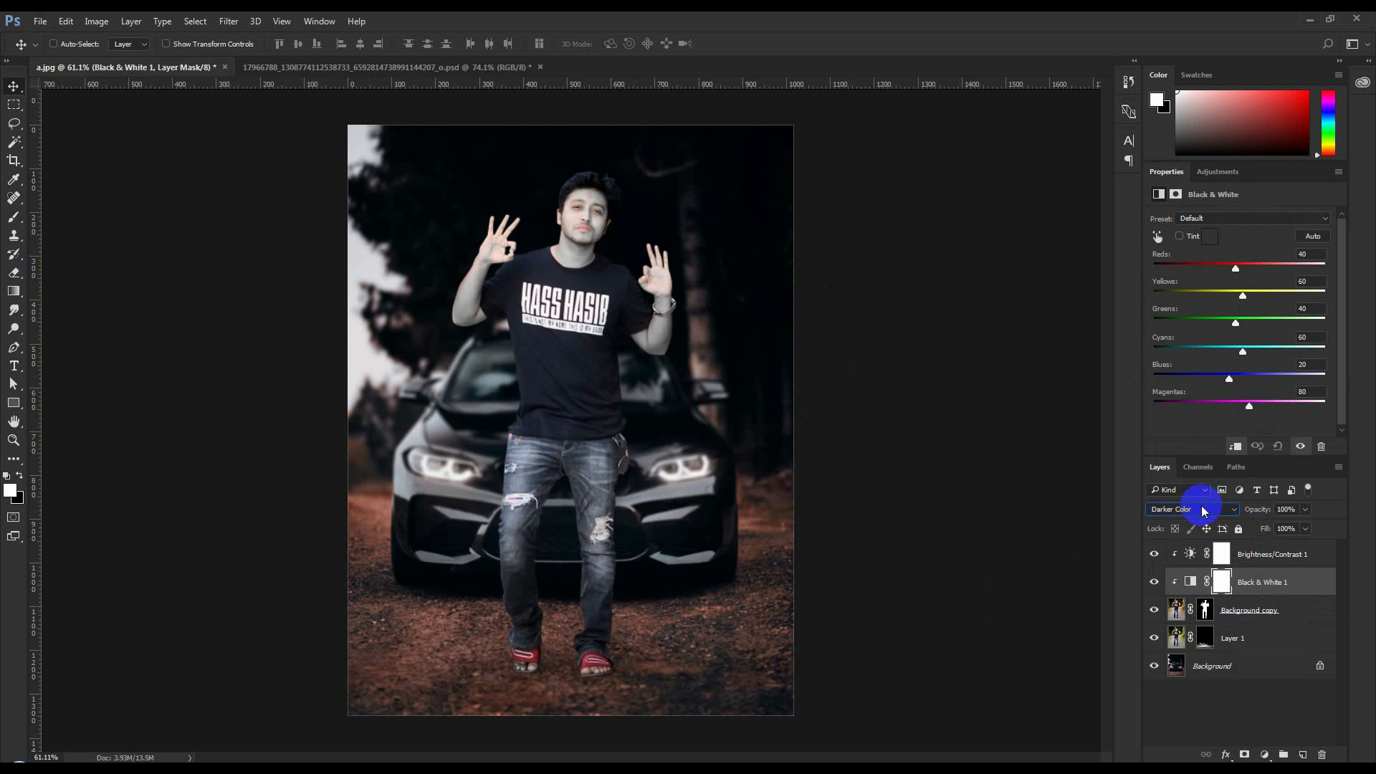
pyautogui.scroll(-2, 1203, 510)
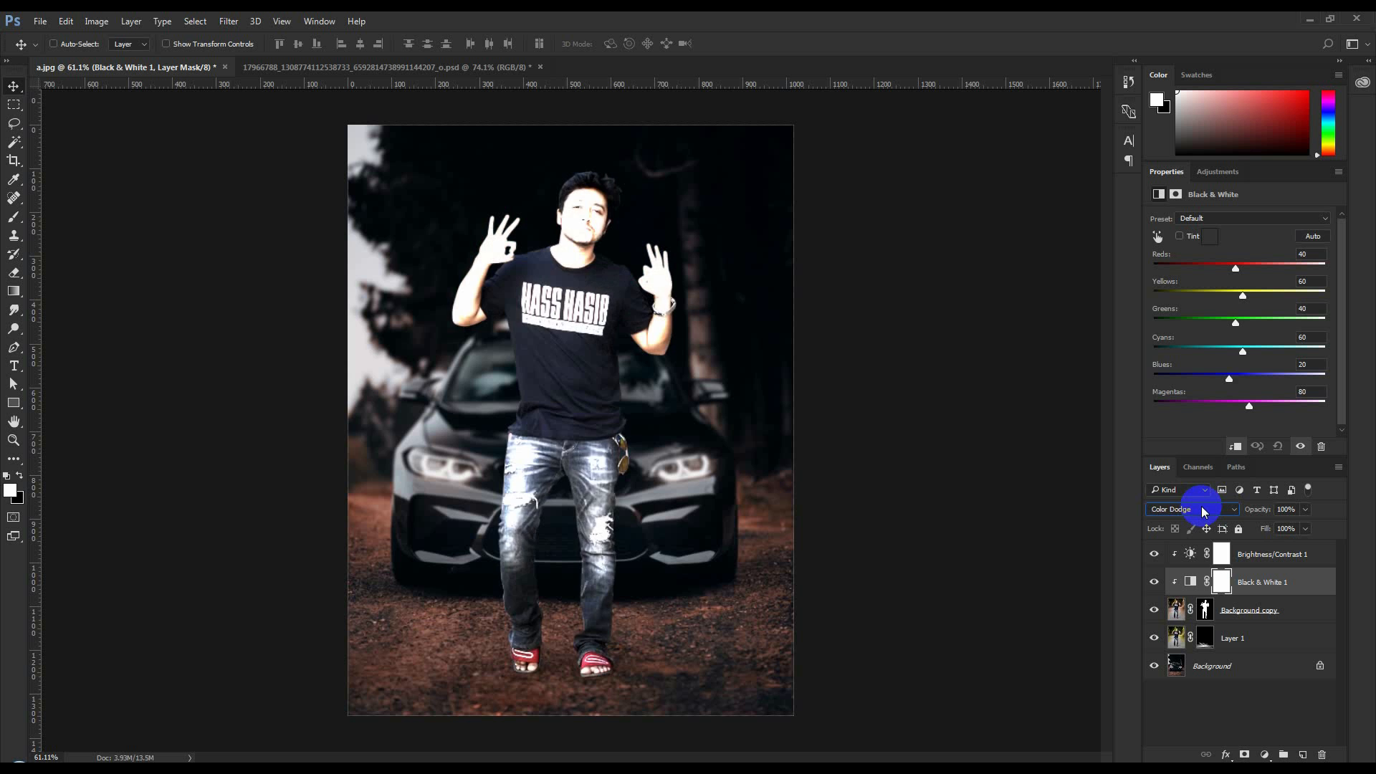
pyautogui.scroll(-3, 1204, 510)
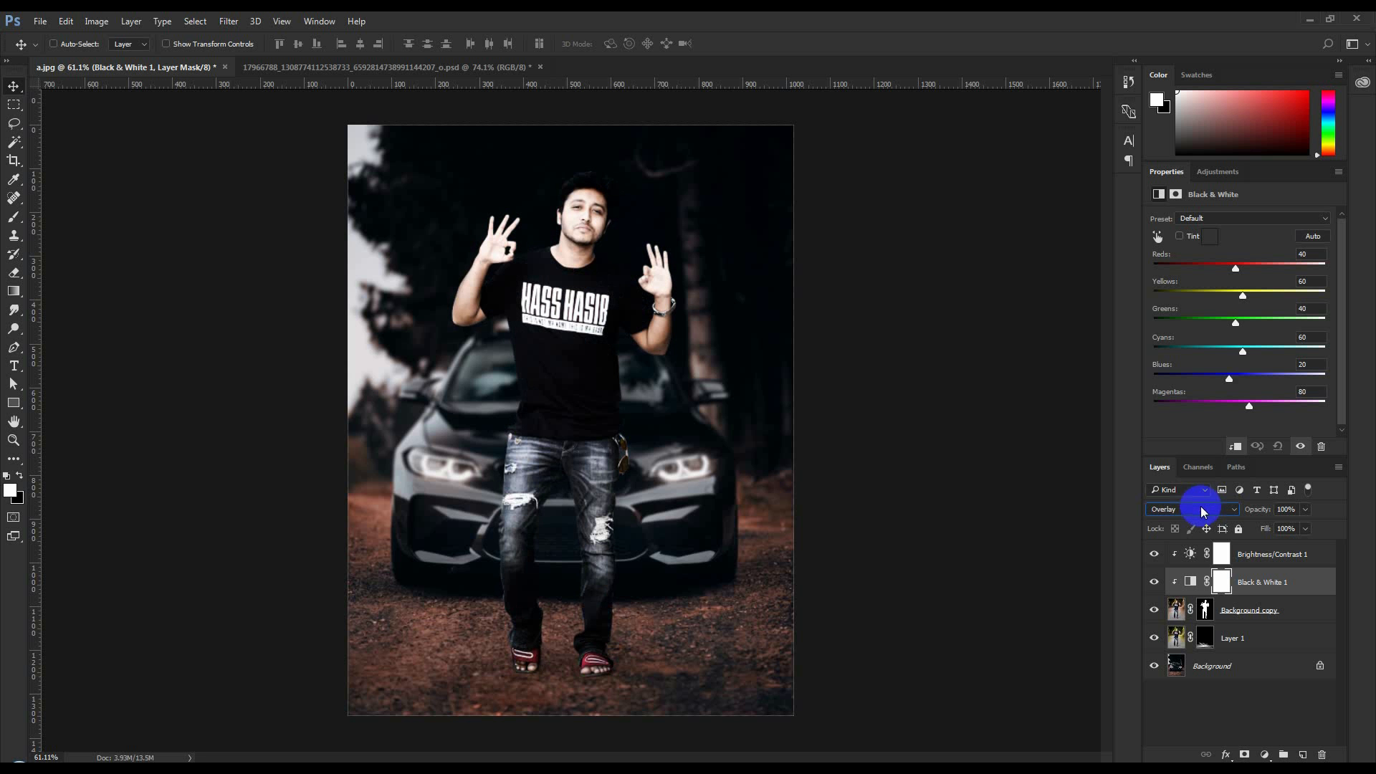
pyautogui.scroll(-1, 1203, 511)
pyautogui.scroll(1, 1189, 514)
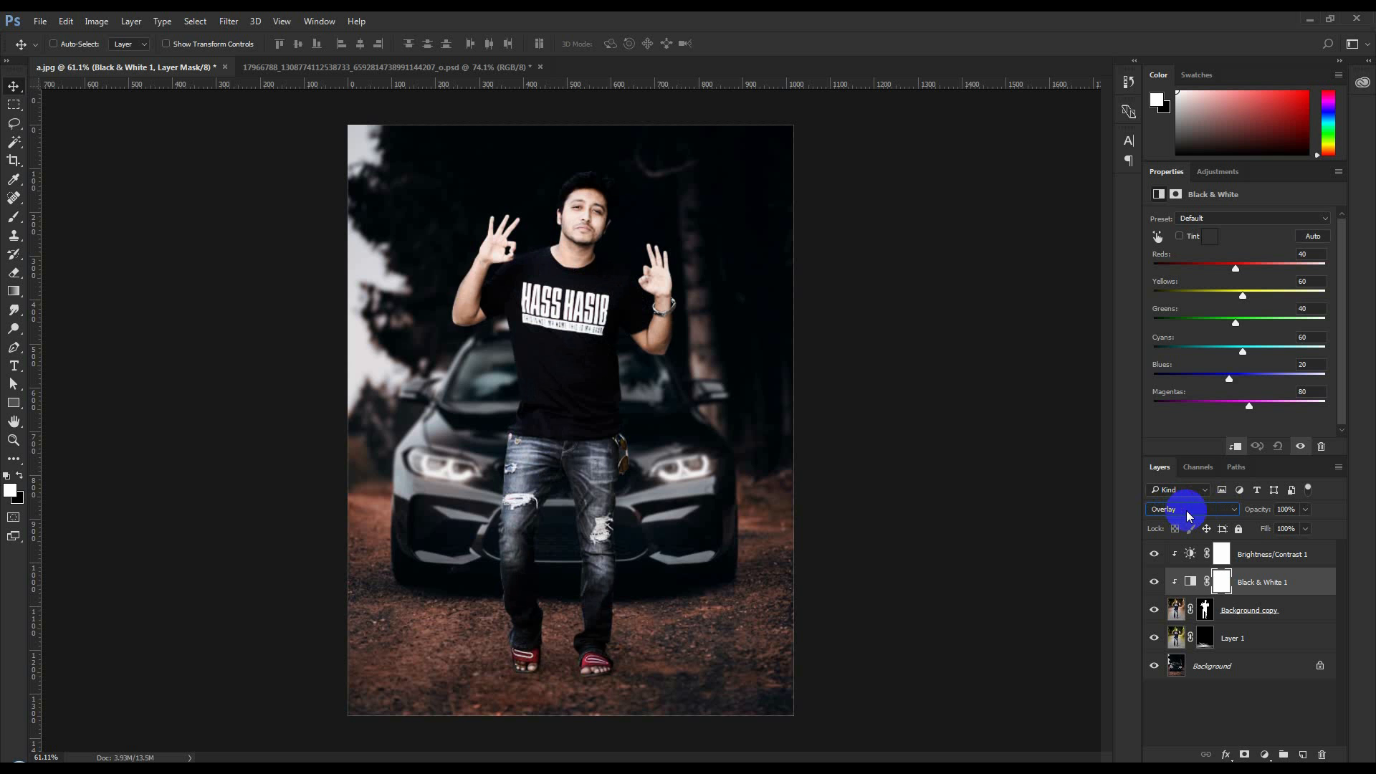
pyautogui.scroll(-2, 1188, 515)
pyautogui.scroll(1, 1189, 515)
pyautogui.scroll(-1, 1175, 516)
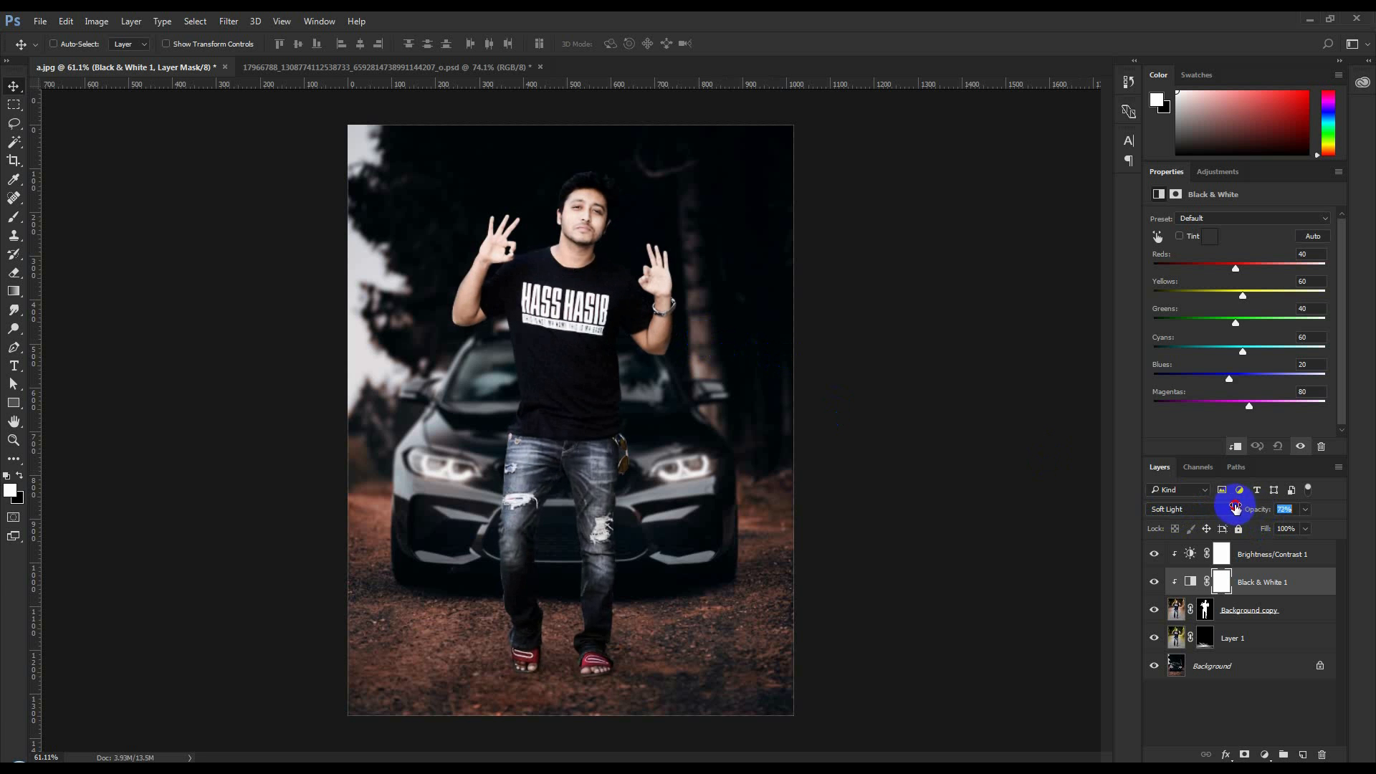
pyautogui.moveTo(1242, 507); pyautogui.dragTo(1233, 508)
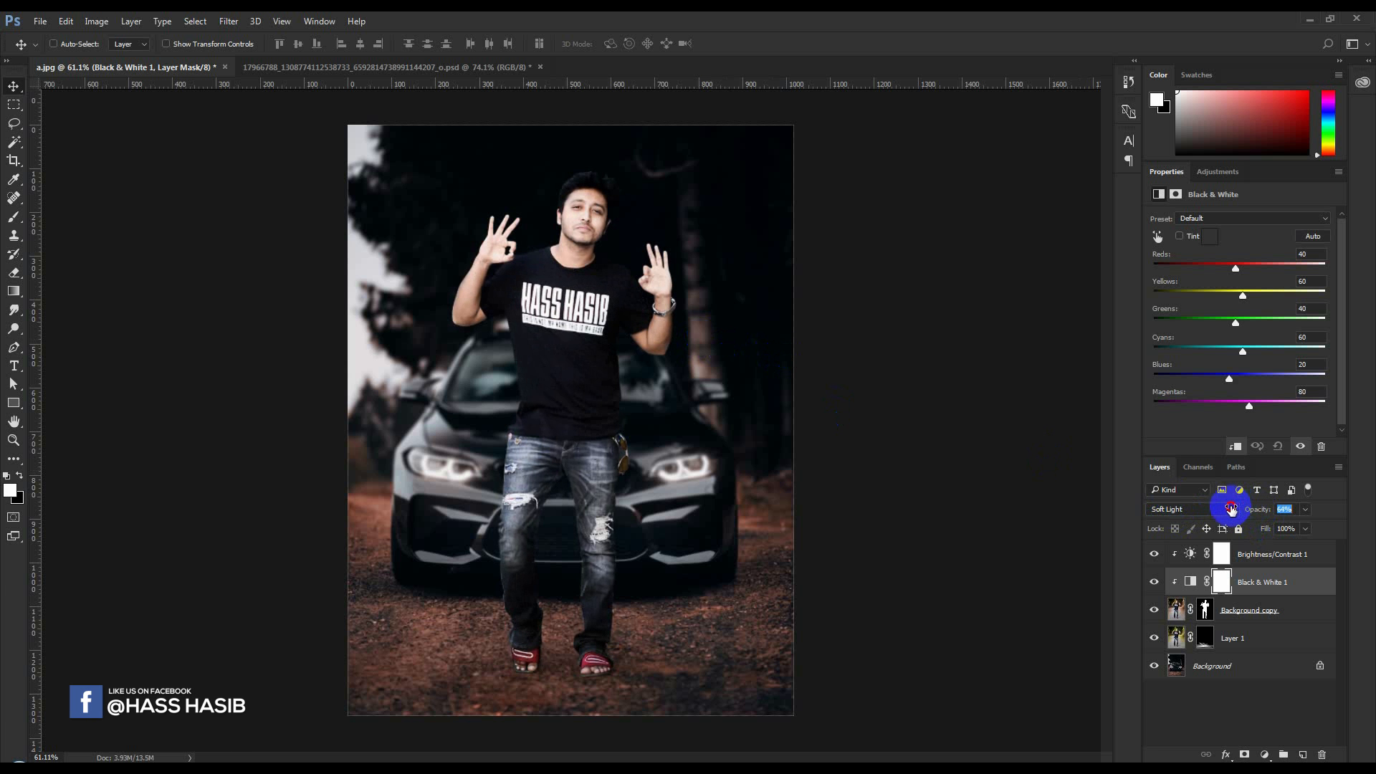
# Paint black on the Black & White 1 mask over the man's hands and face with a size 200 brush at 20% opacity
pyautogui.click(13, 216)
pyautogui.click(1227, 582)
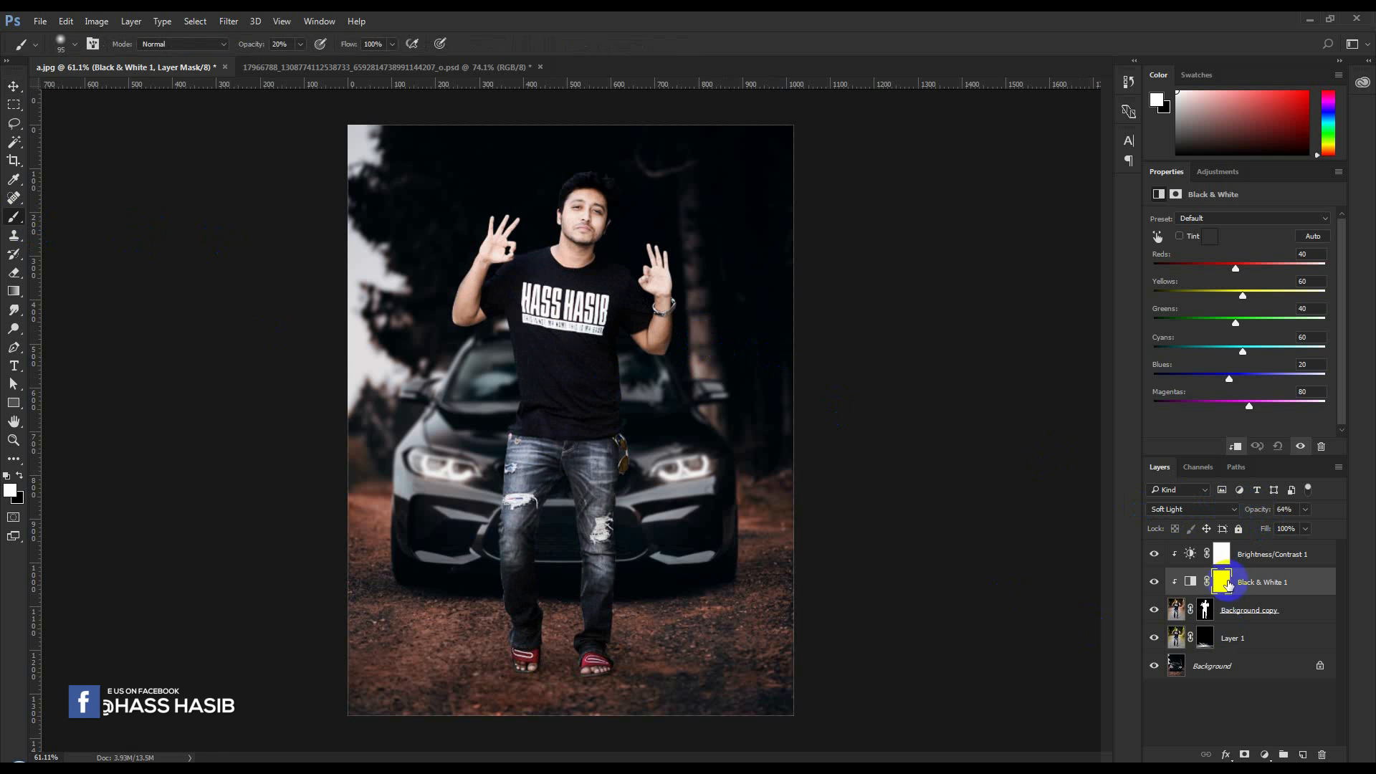
pyautogui.click(19, 475)
pyautogui.click(441, 361)
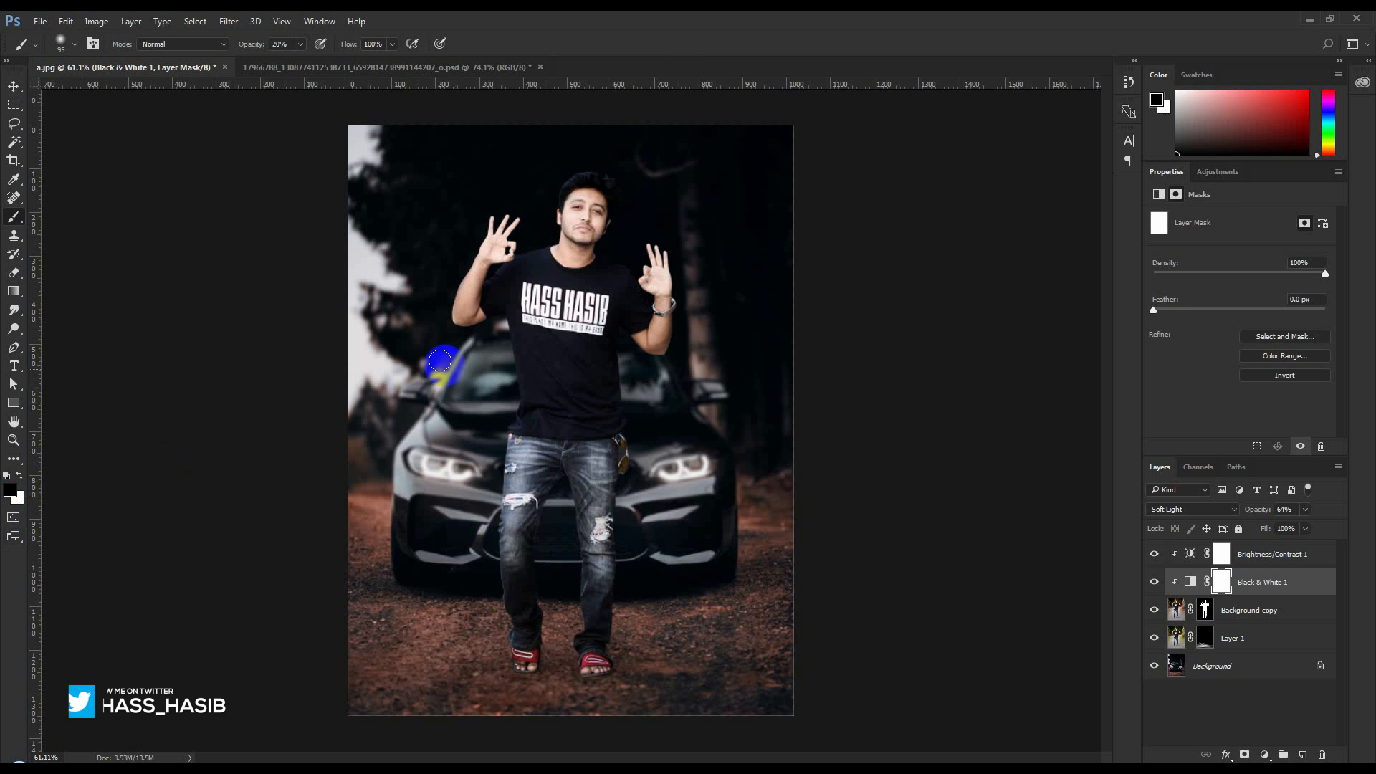
pyautogui.press(']')
pyautogui.press(']')
pyautogui.press(']')
pyautogui.press(']')
pyautogui.press(']')
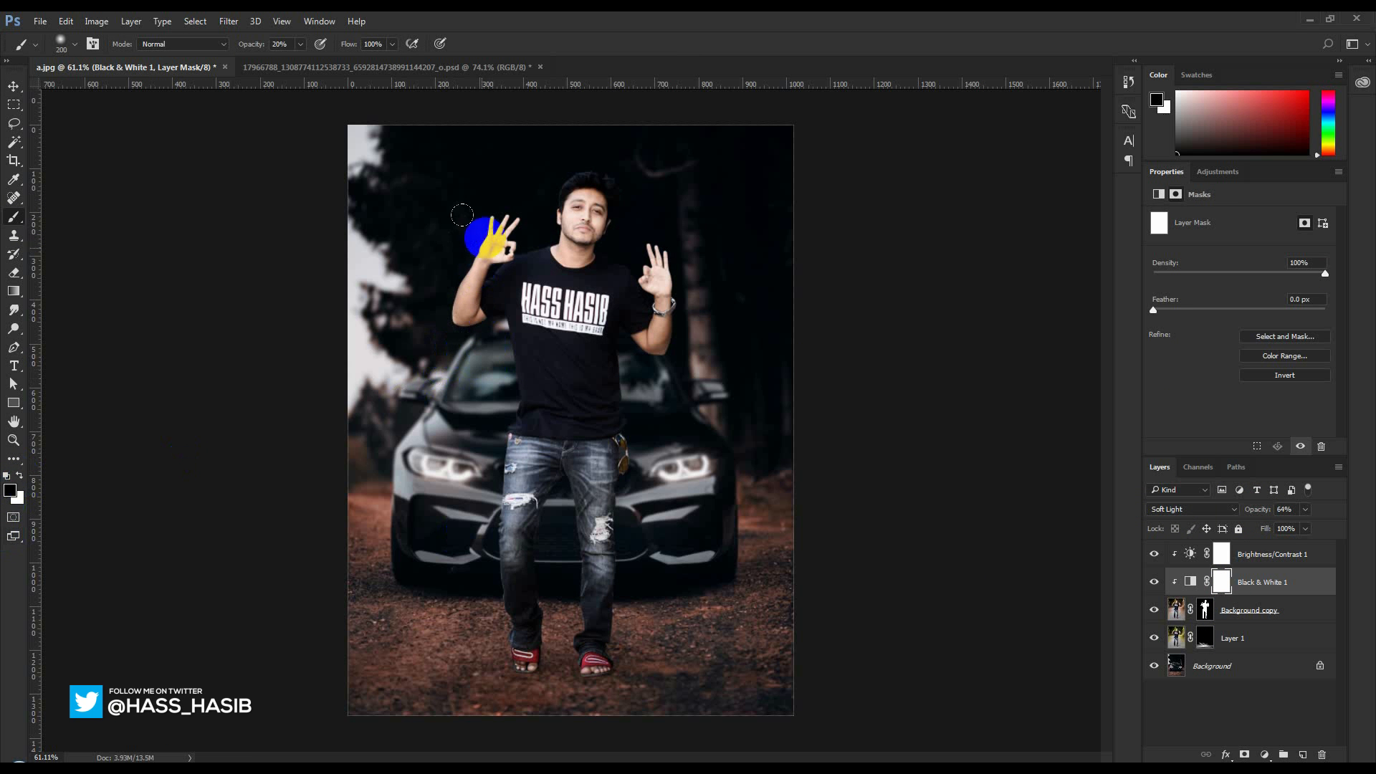
pyautogui.click(496, 242)
pyautogui.click(577, 209)
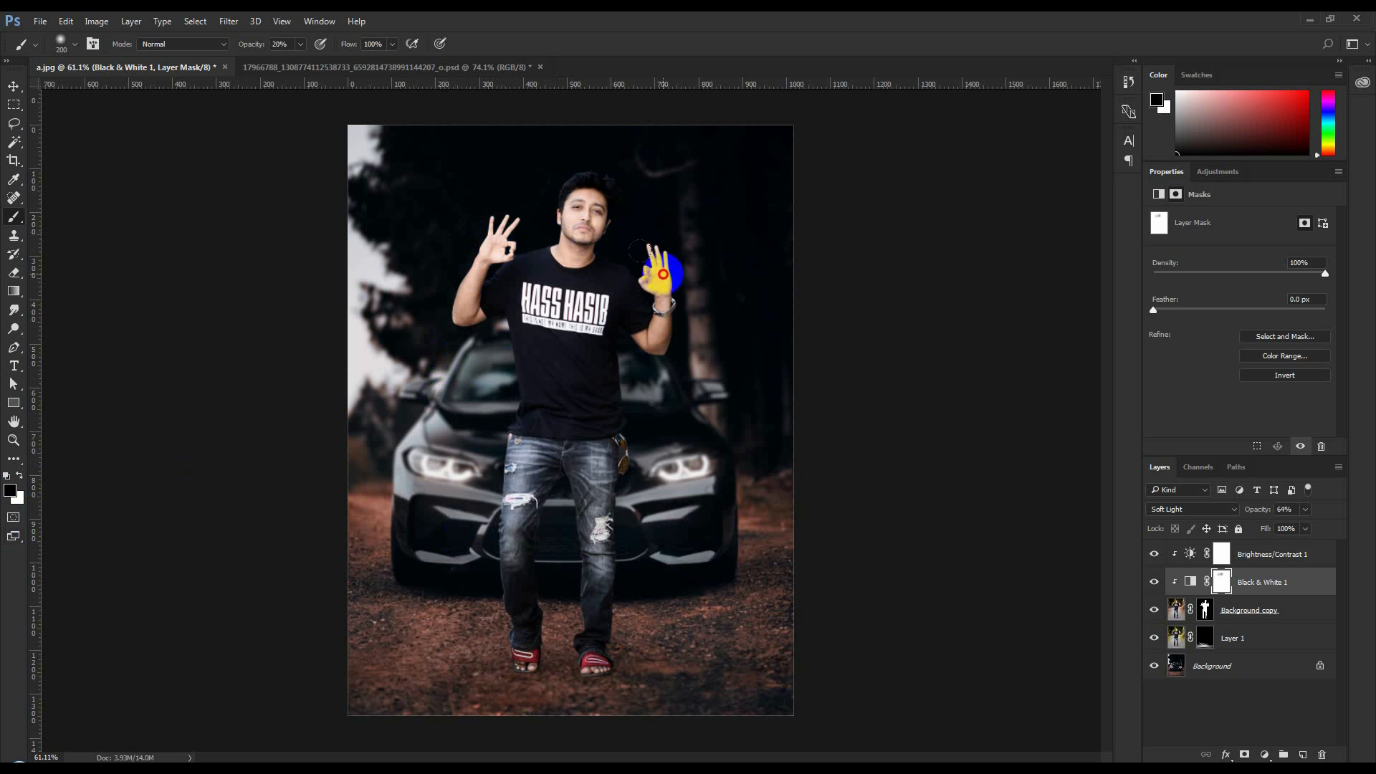
pyautogui.click(662, 273)
# Raise the brush opacity to 100% and mask the Black & White effect off the man's hands and face
pyautogui.moveTo(252, 44); pyautogui.dragTo(459, 54)
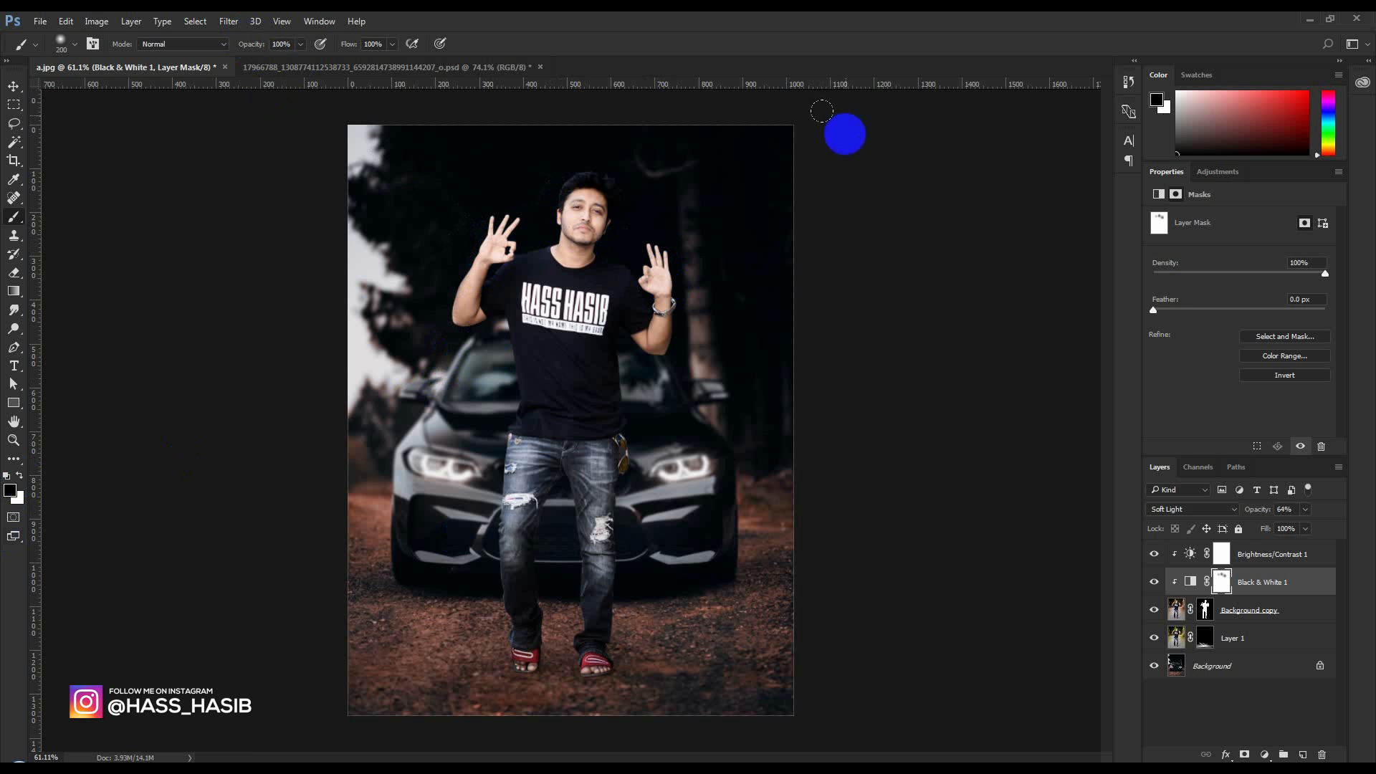
pyautogui.click(681, 261)
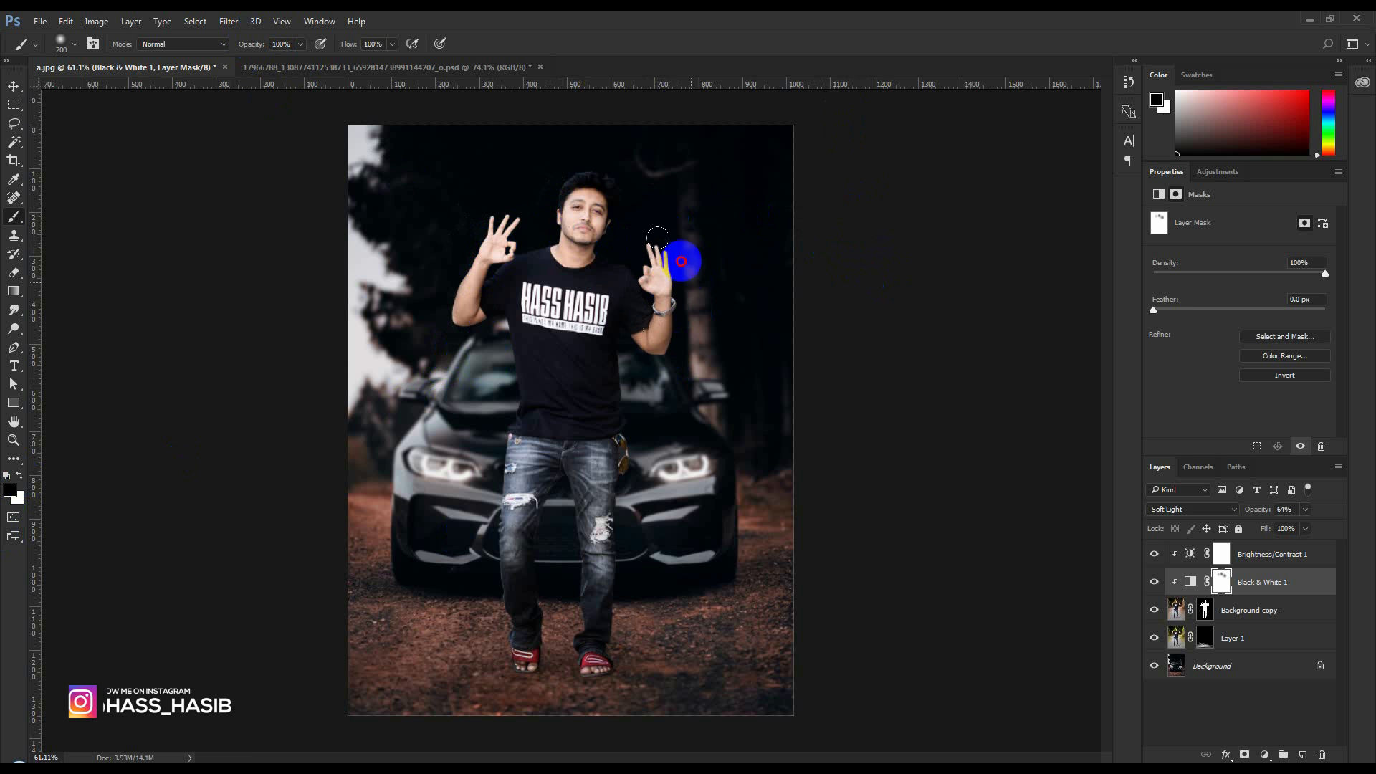
pyautogui.moveTo(680, 261)
pyautogui.mouseDown()
pyautogui.moveTo(574, 227)
pyautogui.moveTo(468, 262)
pyautogui.moveTo(475, 242)
pyautogui.moveTo(573, 201)
pyautogui.mouseUp()
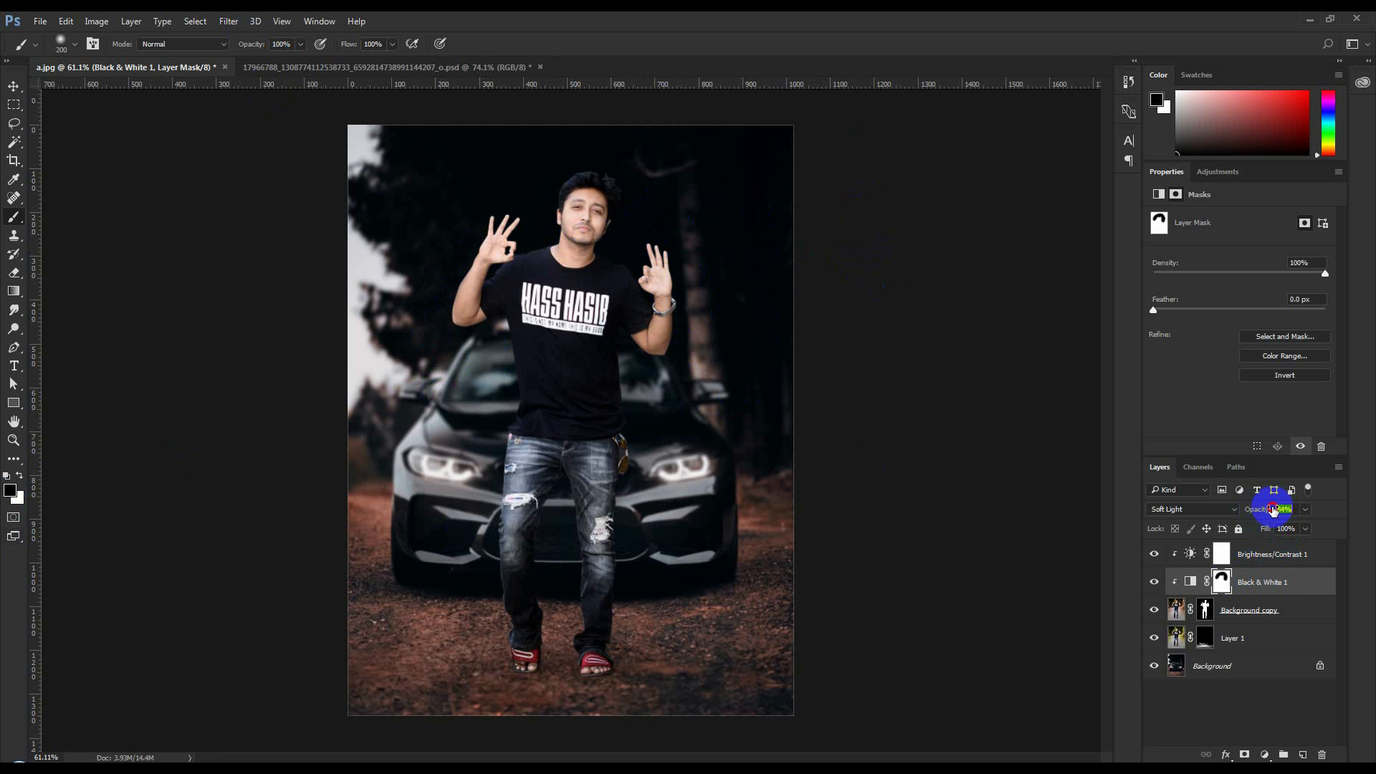
pyautogui.click(1267, 610)
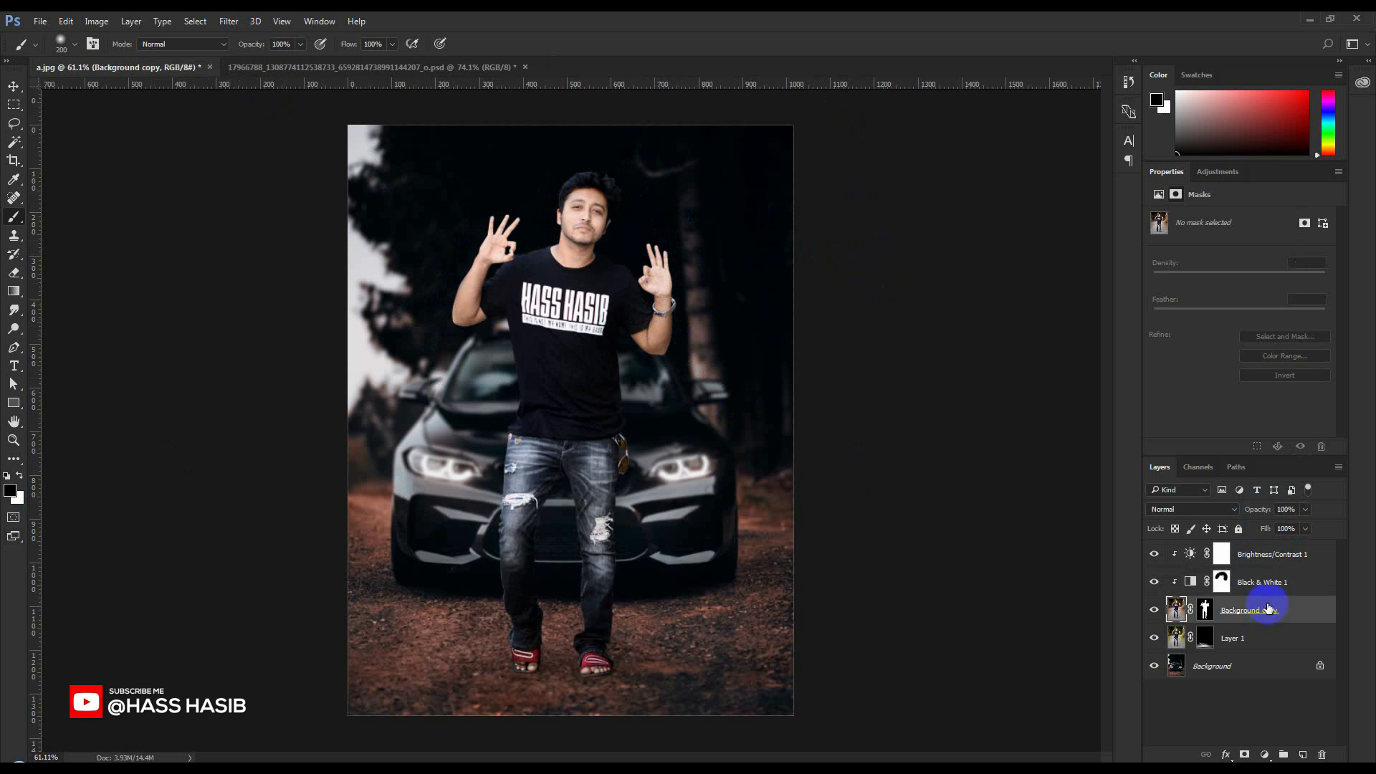
pyautogui.click(1263, 754)
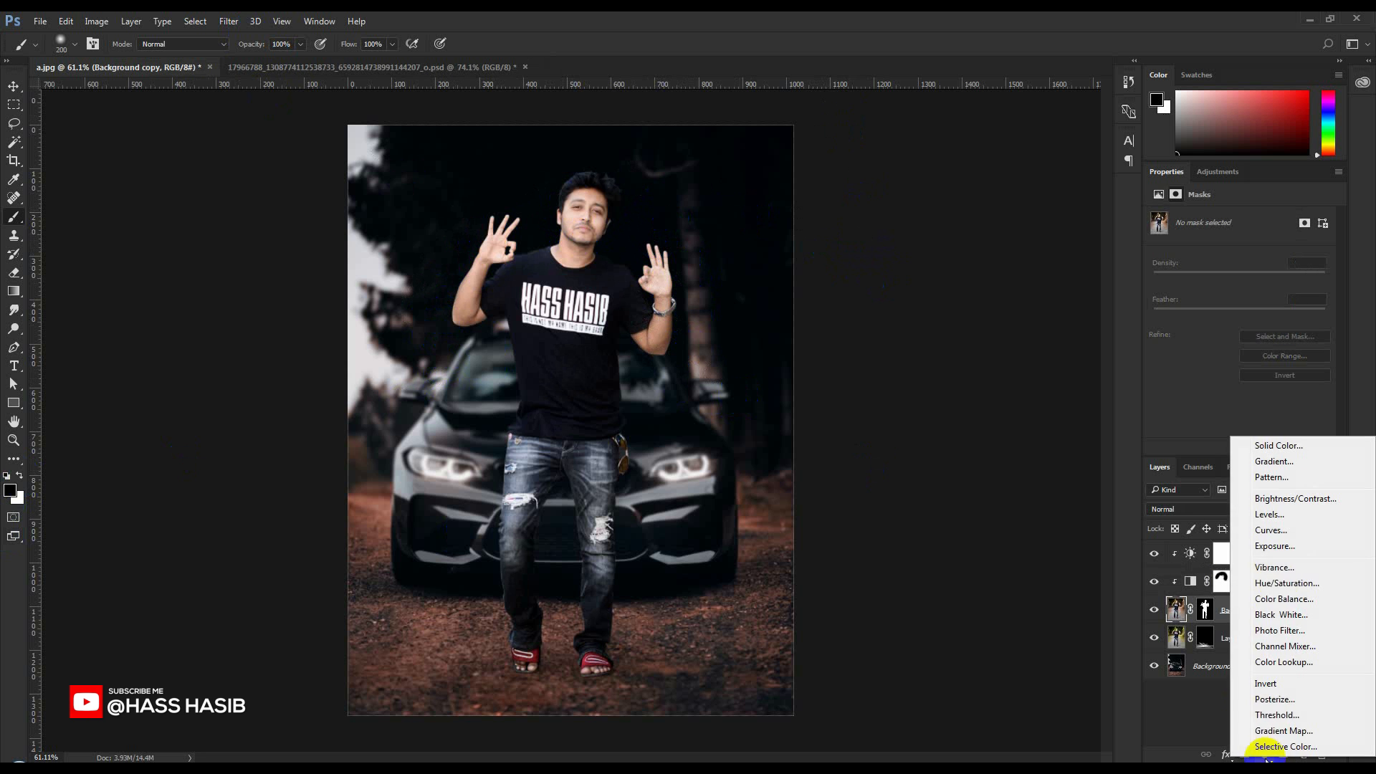
pyautogui.click(1274, 546)
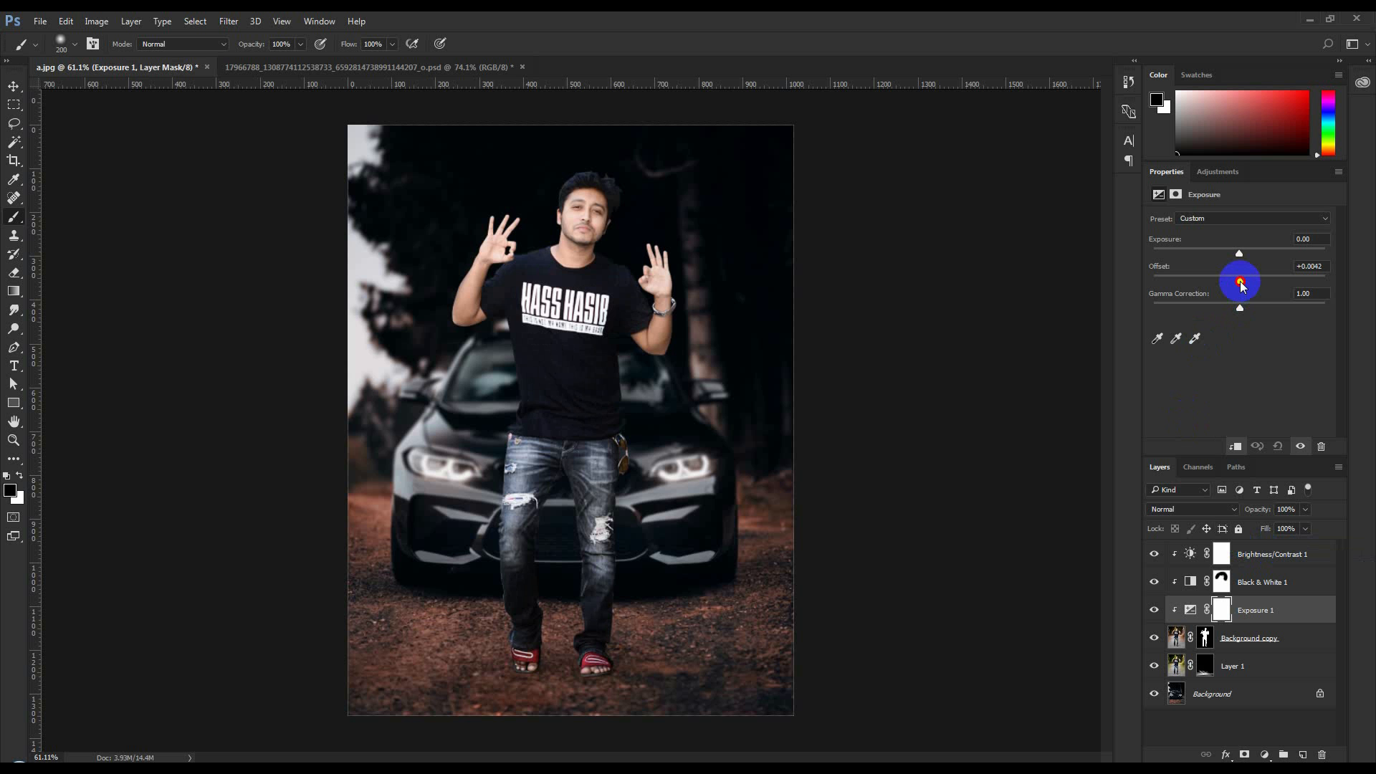
pyautogui.moveTo(1242, 284); pyautogui.dragTo(1243, 284)
pyautogui.moveTo(1275, 614); pyautogui.dragTo(1321, 753)
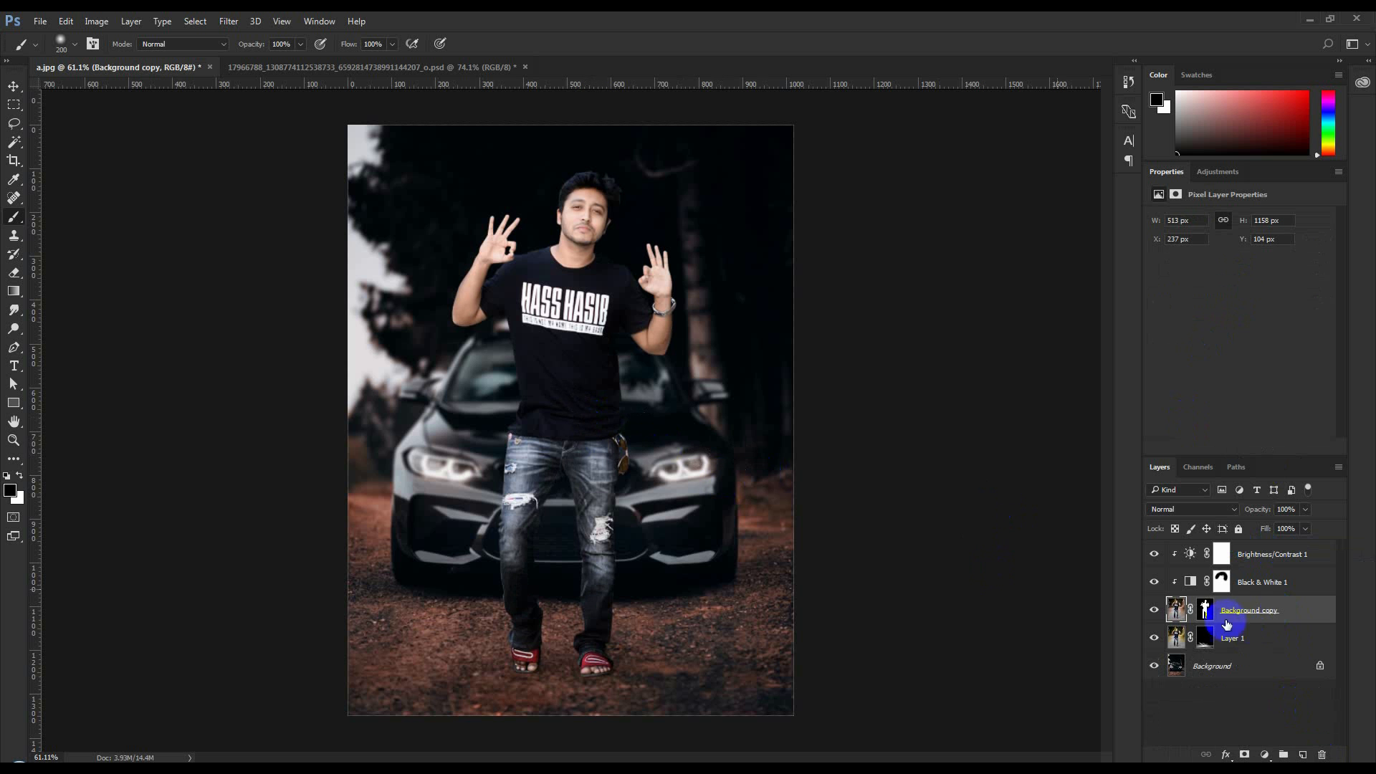
# Add a Vibrance adjustment layer clipped to Background copy, with Vibrance and Saturation both at -12
pyautogui.click(1266, 755)
pyautogui.click(1275, 565)
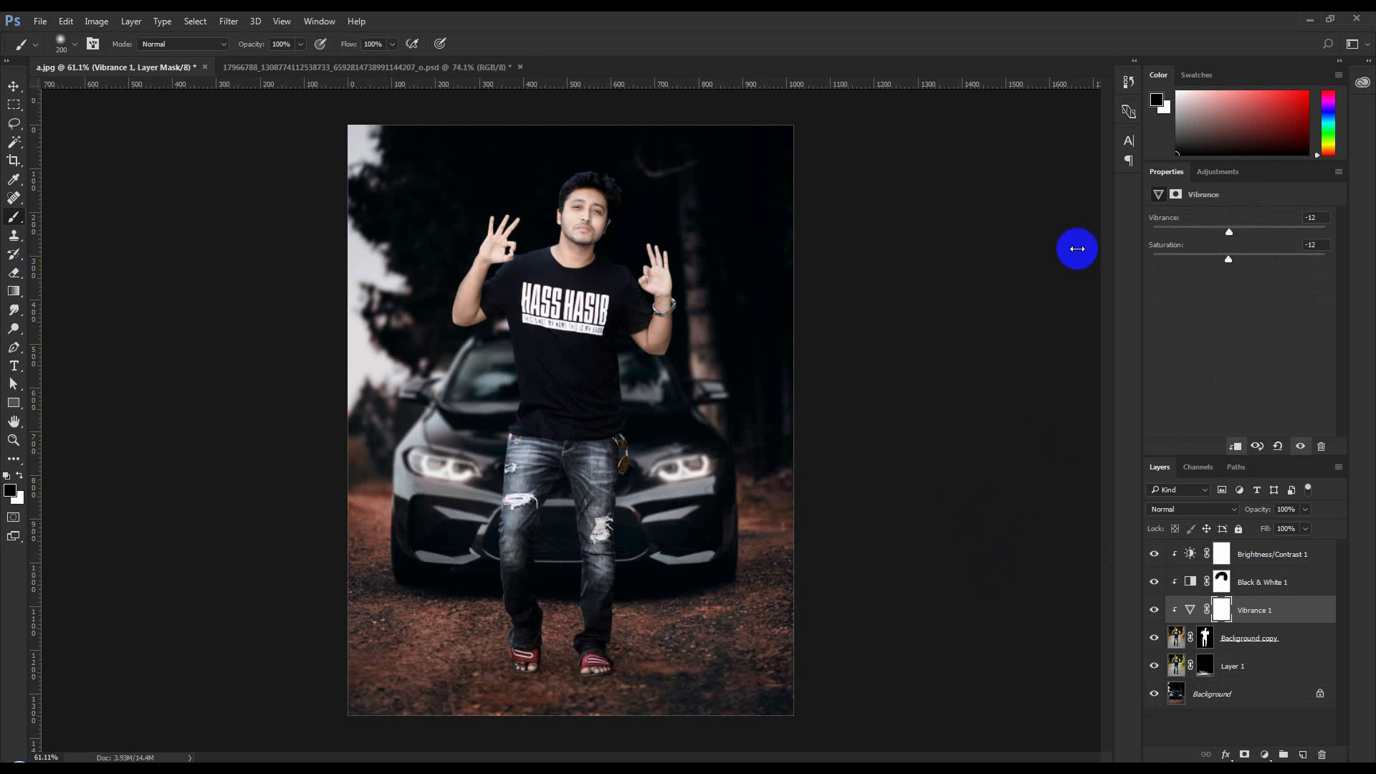
pyautogui.click(17, 86)
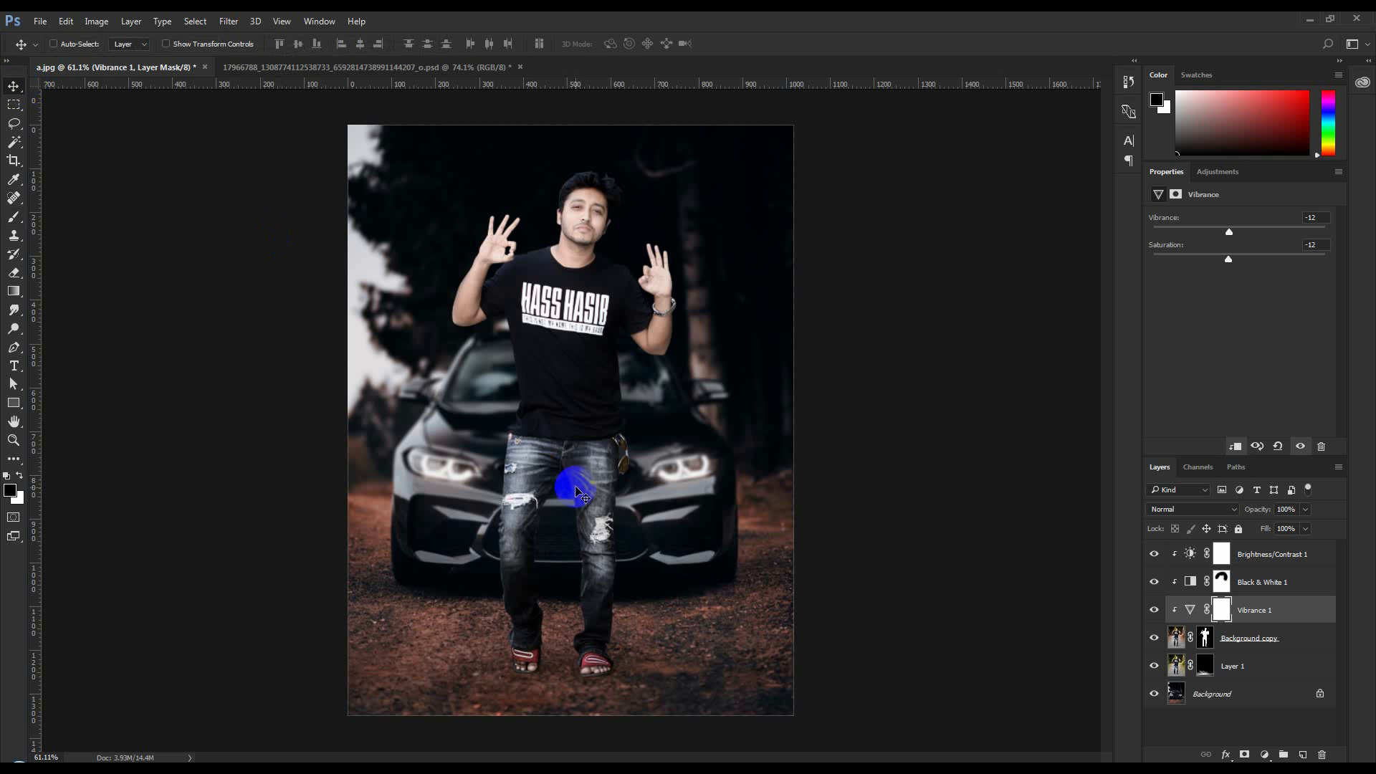
pyautogui.scroll(1, 637, 586)
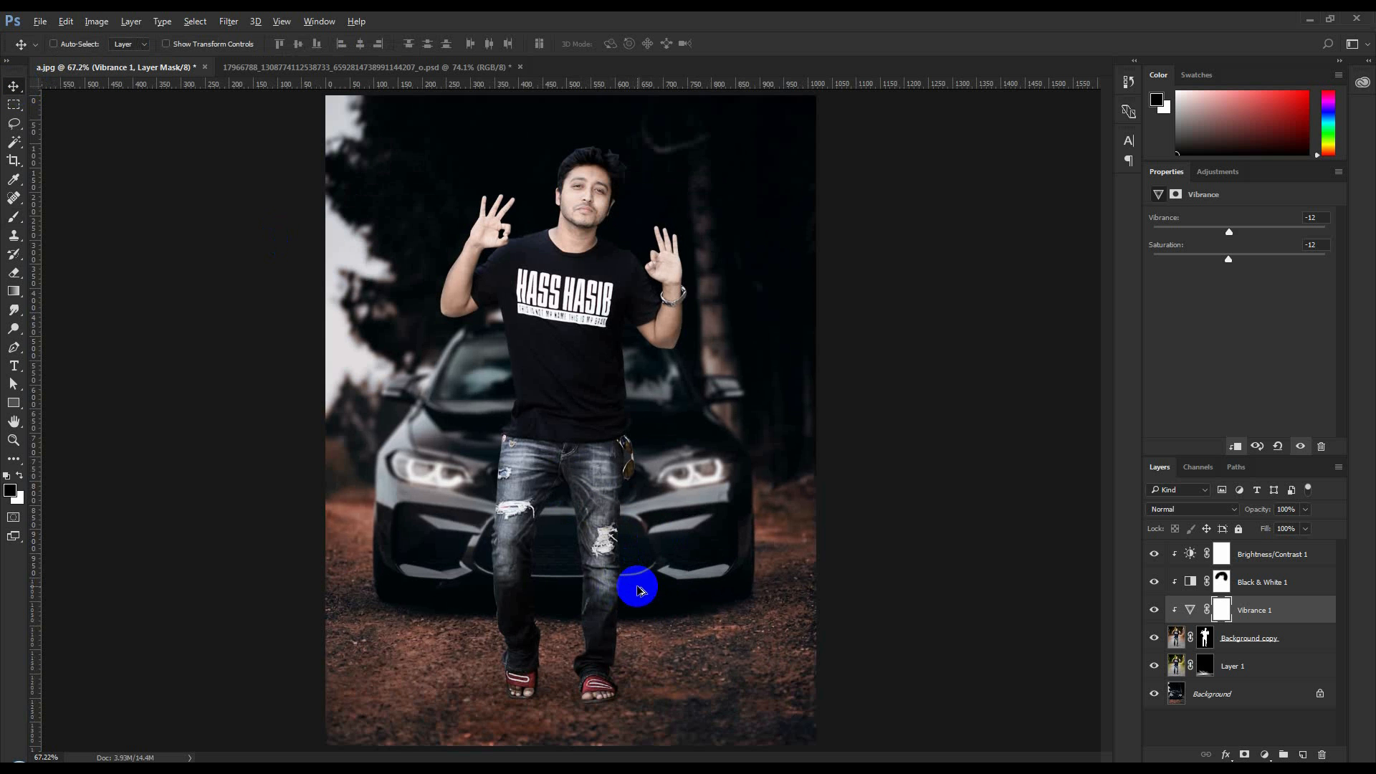
# Compare the image with and without Black & White 1, and paint black on its mask over the man's feet
pyautogui.click(1152, 582)
pyautogui.click(1152, 583)
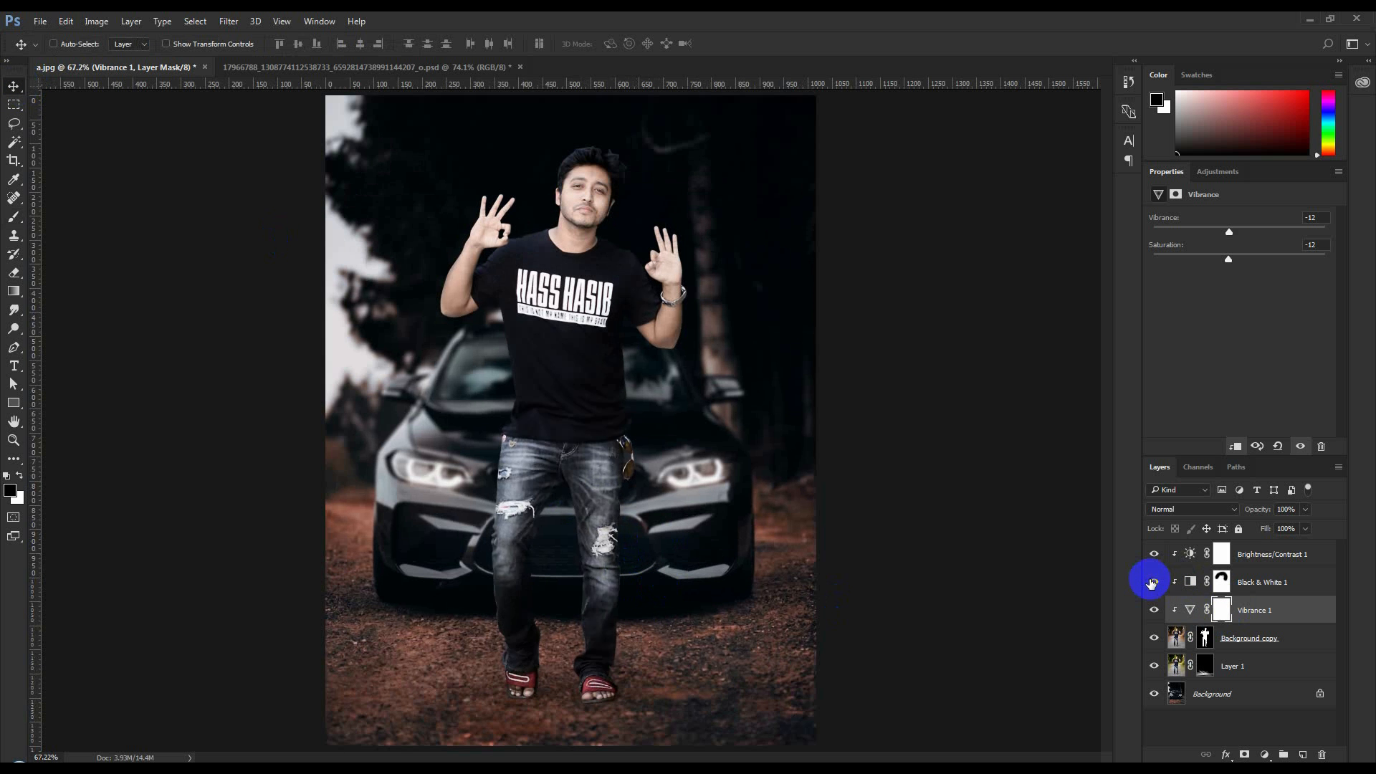
pyautogui.click(1218, 582)
pyautogui.click(14, 216)
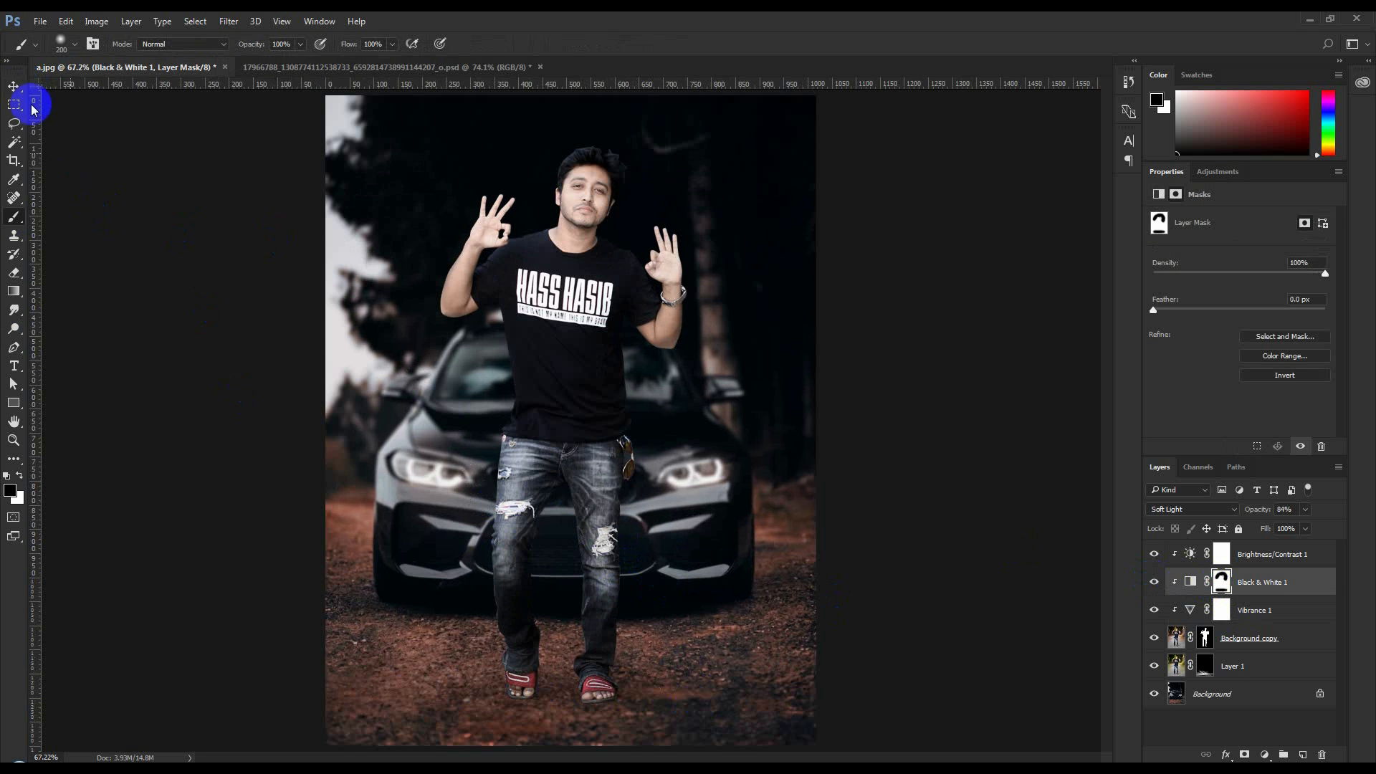
pyautogui.click(12, 92)
pyautogui.scroll(-1, 670, 479)
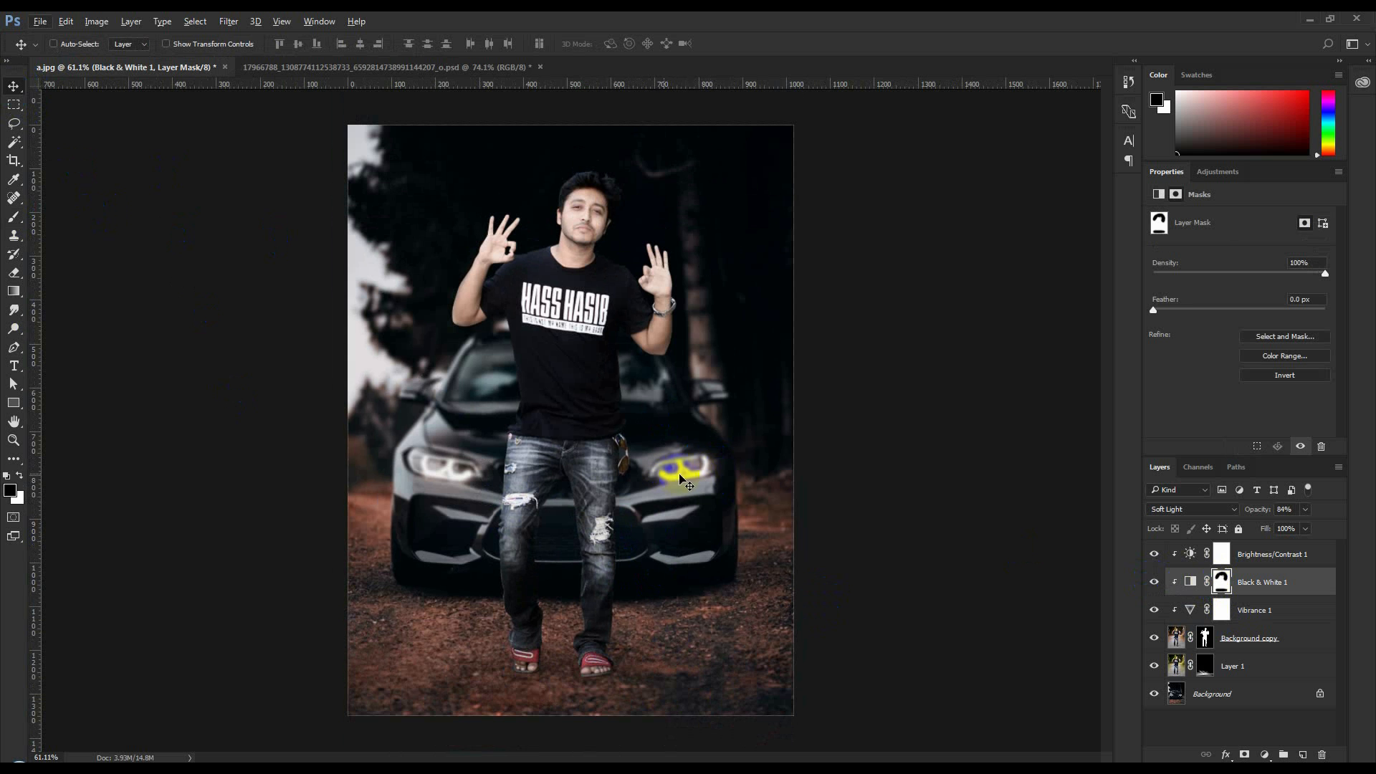
# Place the flare image 1 (5).jpg above Brightness/Contrast 1, set it to Screen and position it over the car's right-hand headlight
pyautogui.moveTo(393, 762)
pyautogui.moveTo(1282, 478); pyautogui.dragTo(1238, 494)
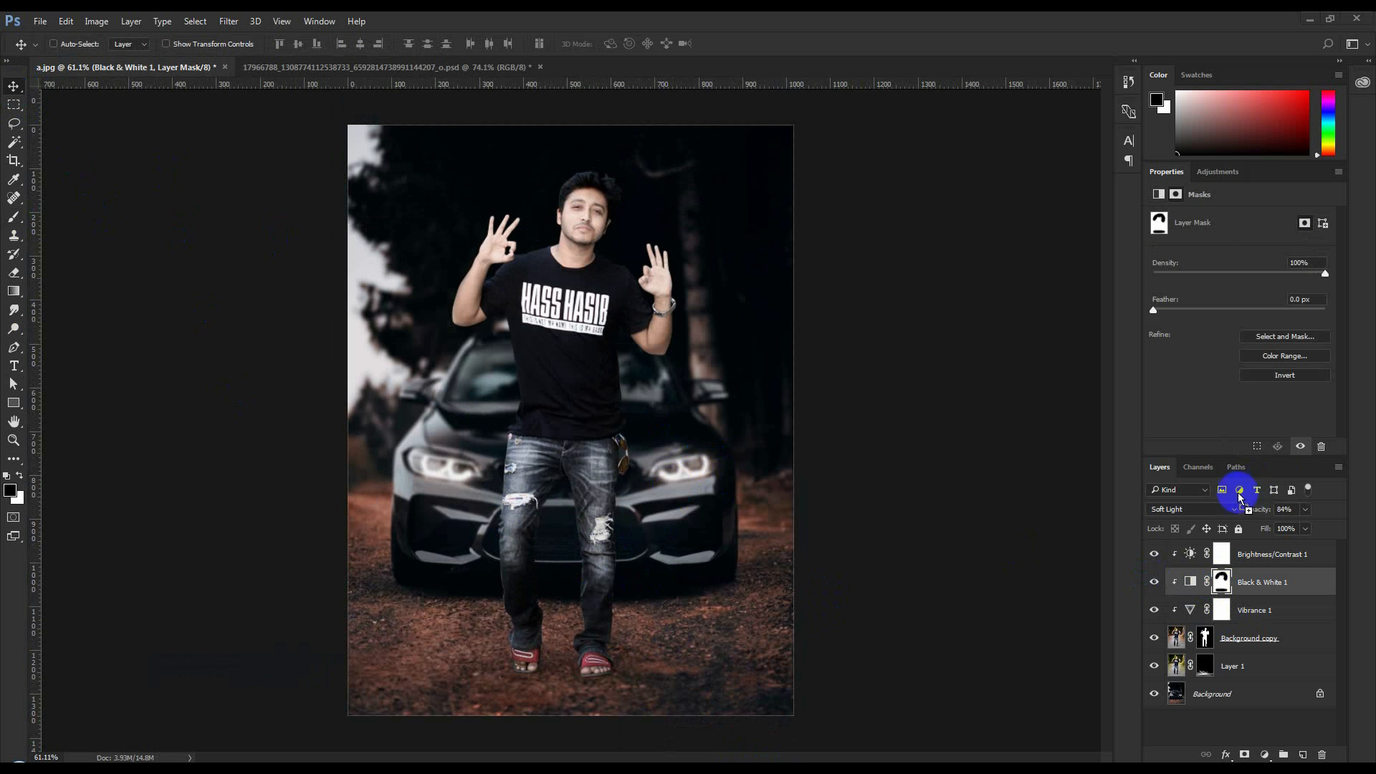
pyautogui.click(1278, 555)
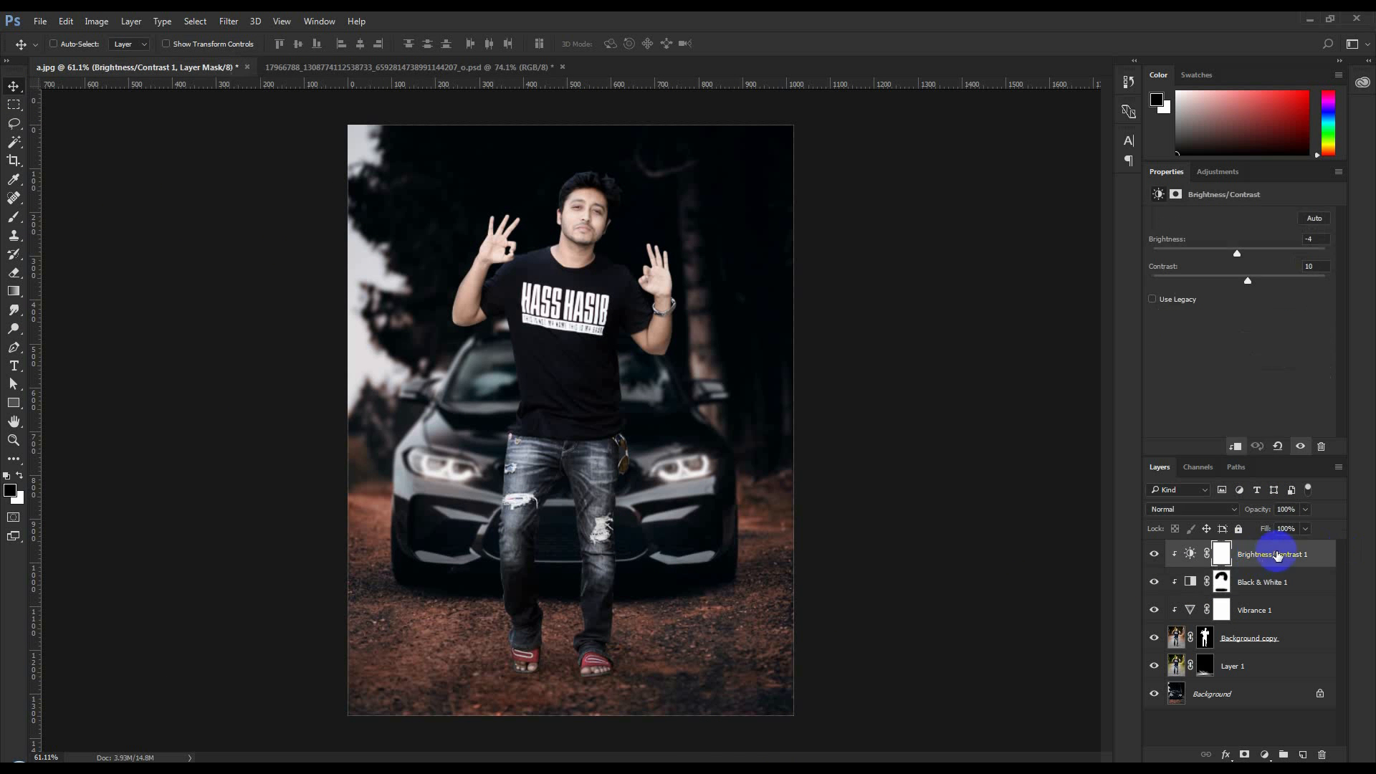
pyautogui.moveTo(644, 417); pyautogui.dragTo(855, 543)
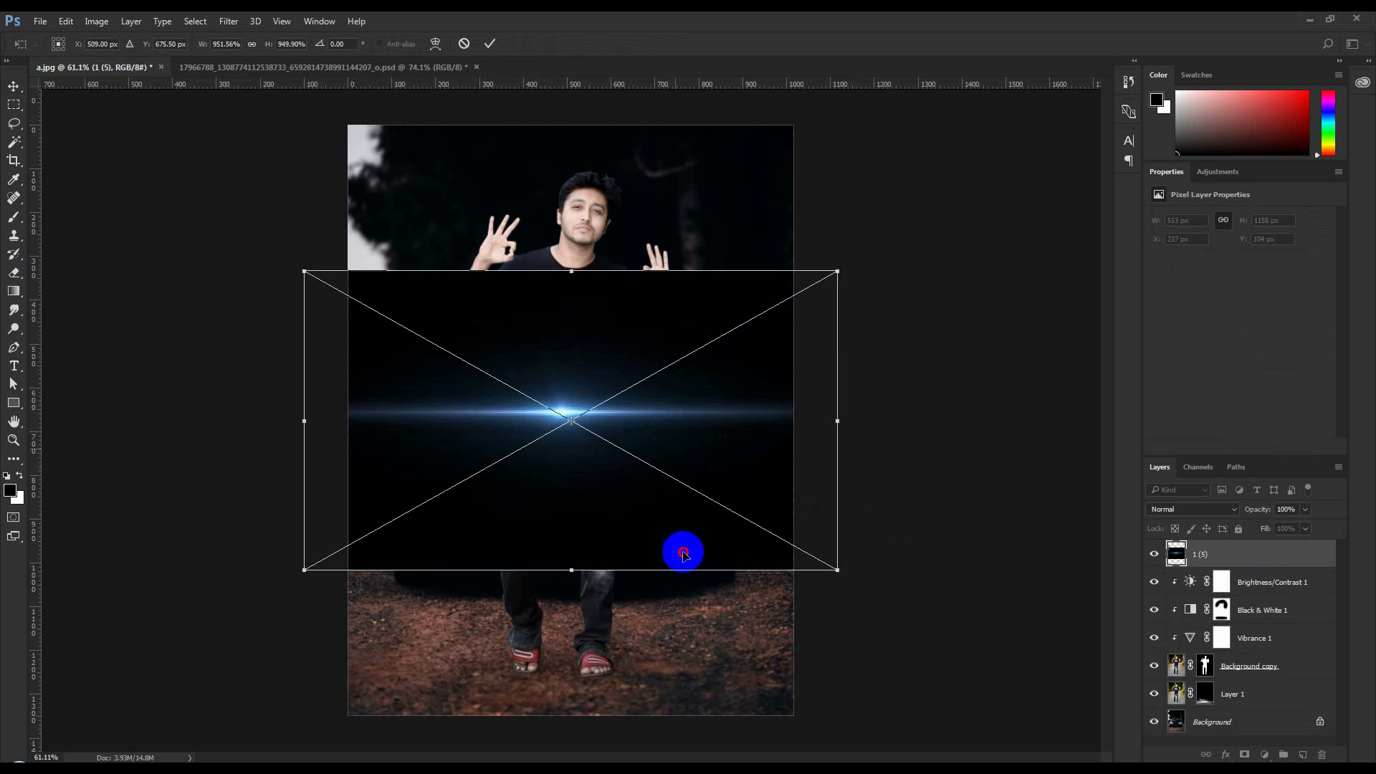
pyautogui.moveTo(679, 447); pyautogui.dragTo(579, 509)
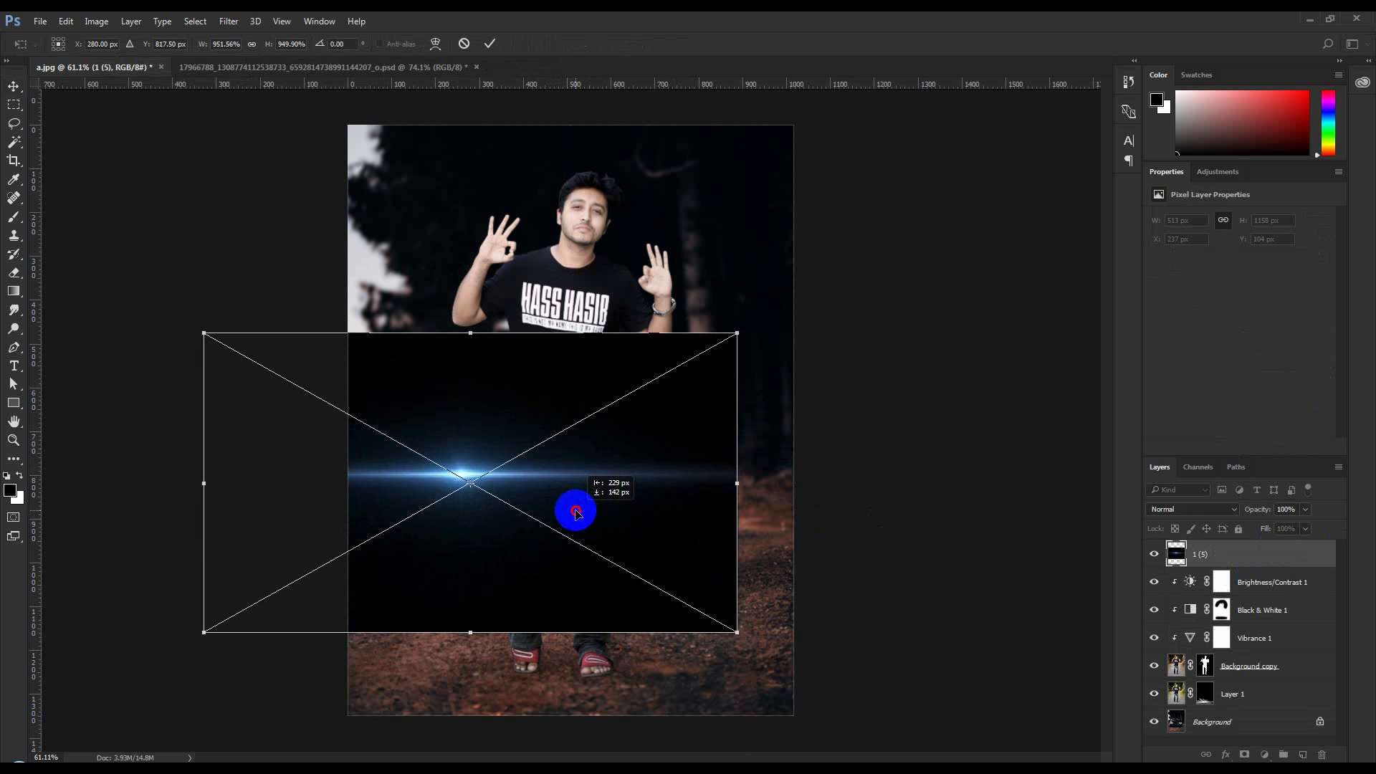
pyautogui.click(1186, 508)
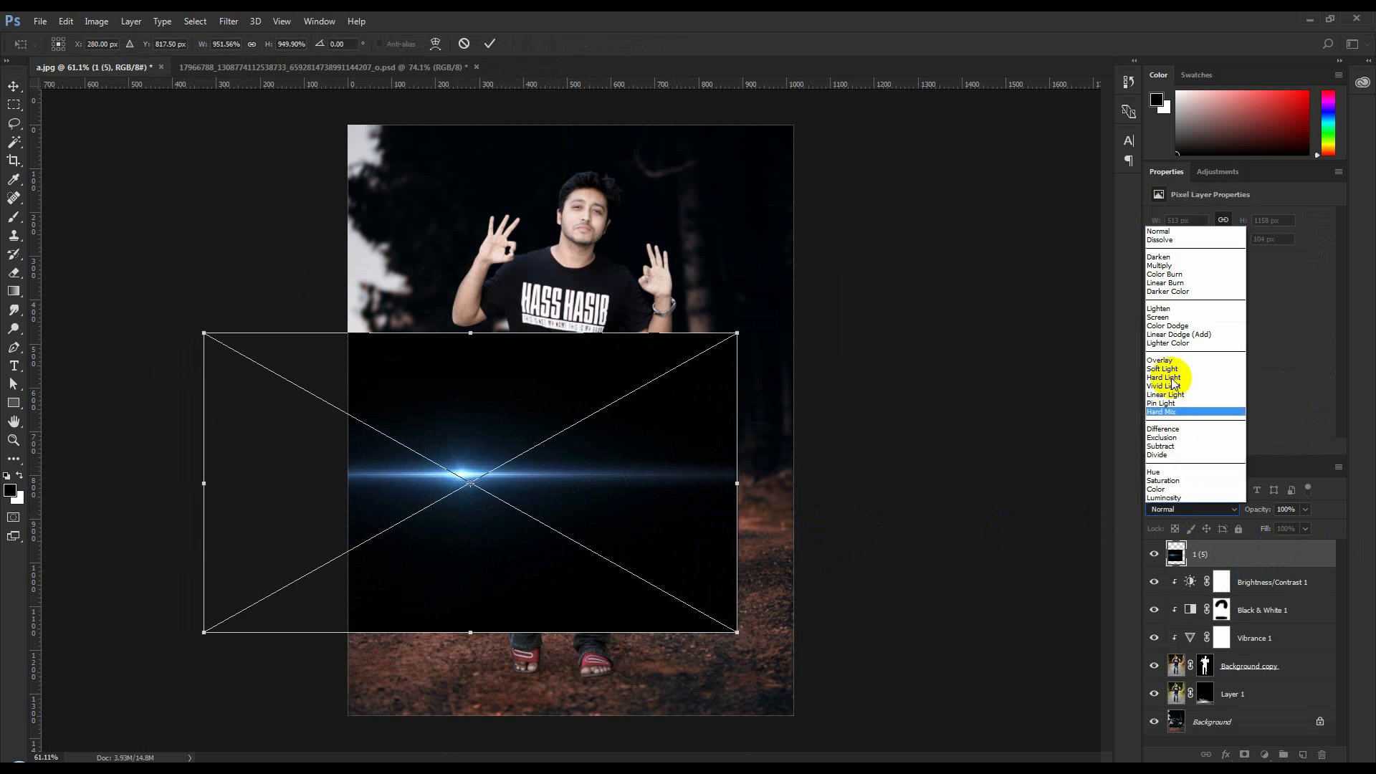
pyautogui.click(1157, 317)
pyautogui.moveTo(571, 471); pyautogui.dragTo(731, 491)
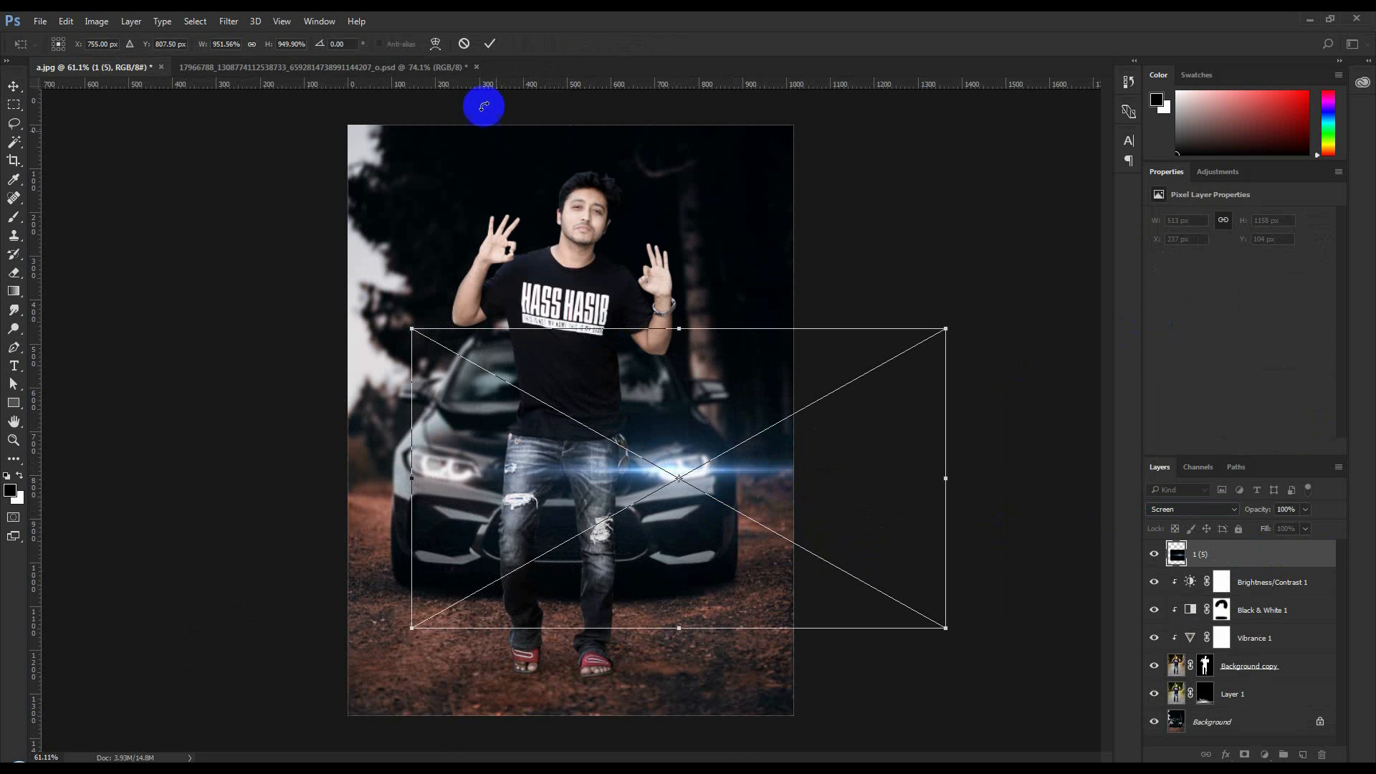
pyautogui.click(490, 44)
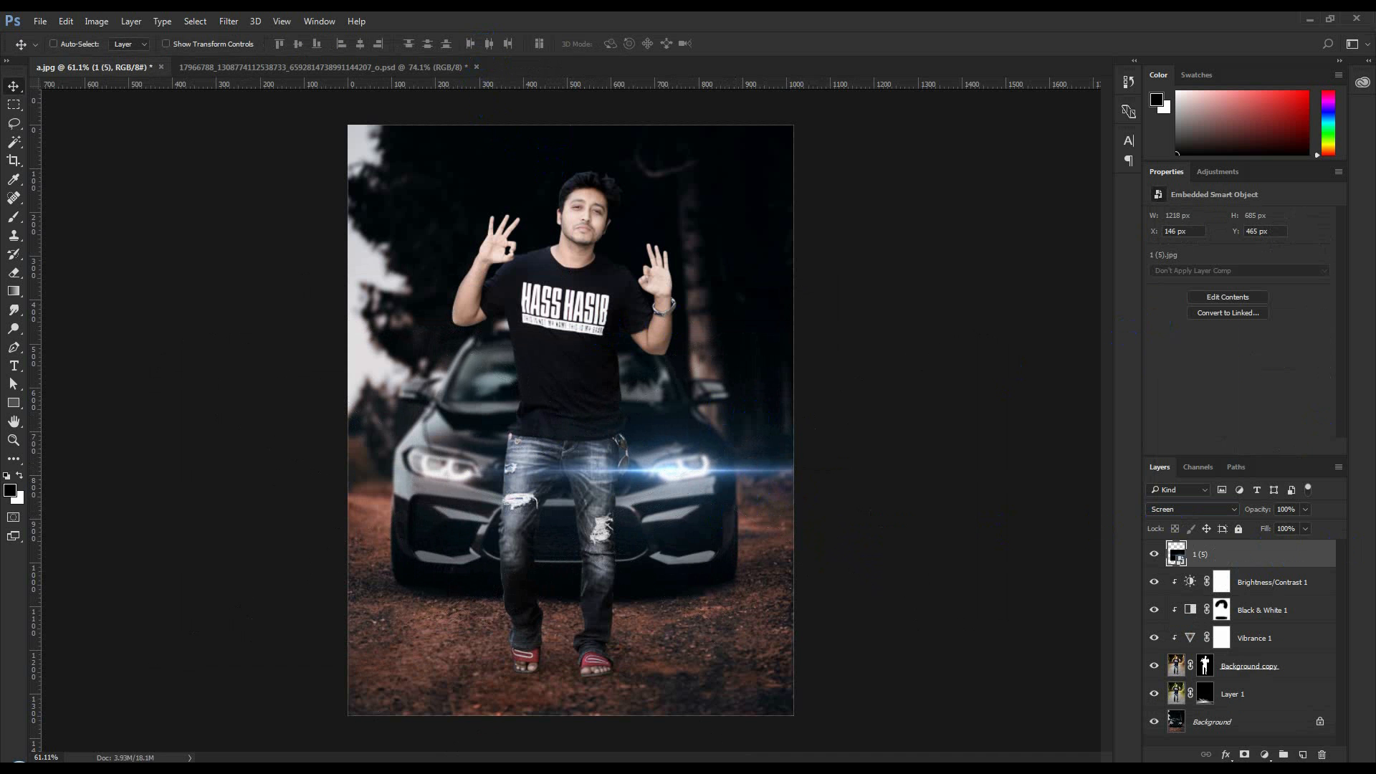
# Place the flare image 1 (6).jpg over the car's left-hand headlight and set its blending mode to Screen
pyautogui.moveTo(599, 436); pyautogui.dragTo(770, 481)
pyautogui.moveTo(668, 429); pyautogui.dragTo(518, 484)
pyautogui.click(1211, 509)
pyautogui.click(1172, 321)
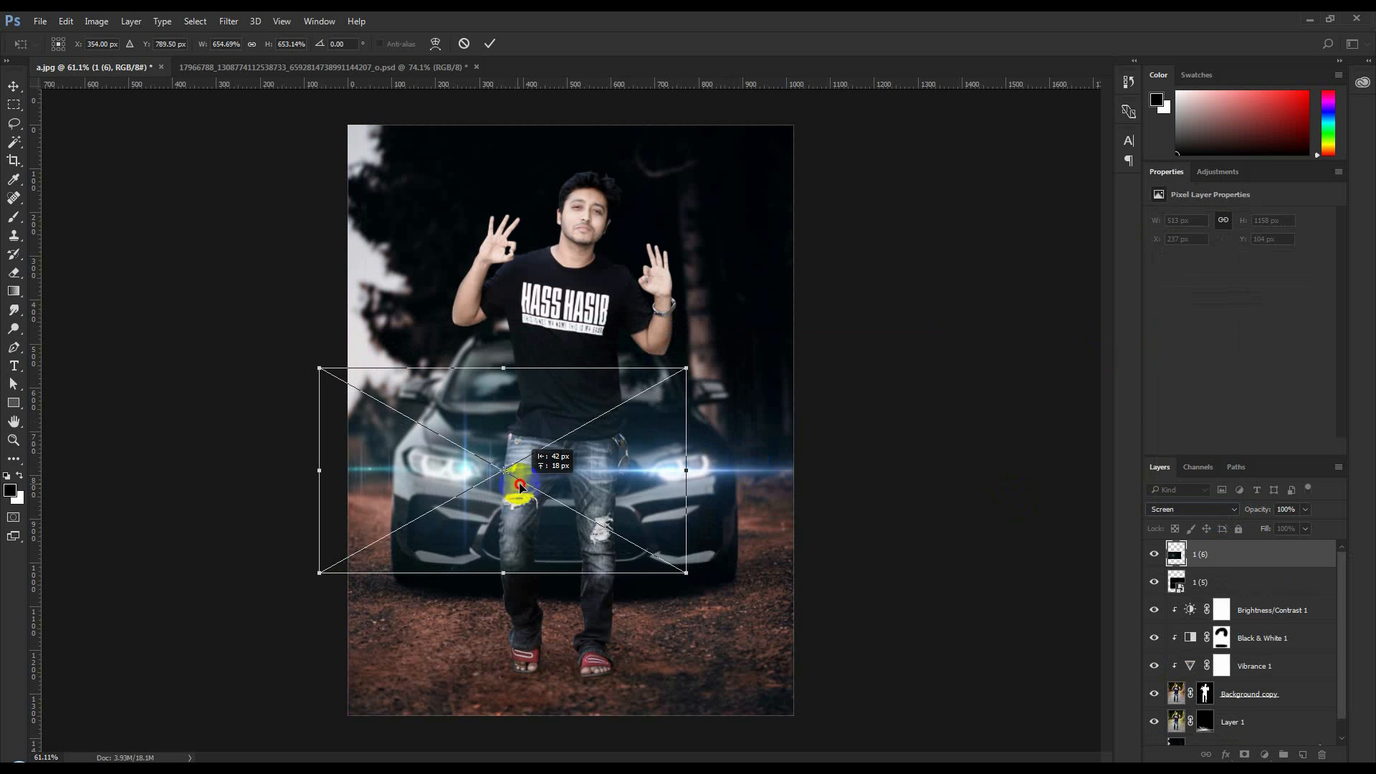
pyautogui.click(490, 43)
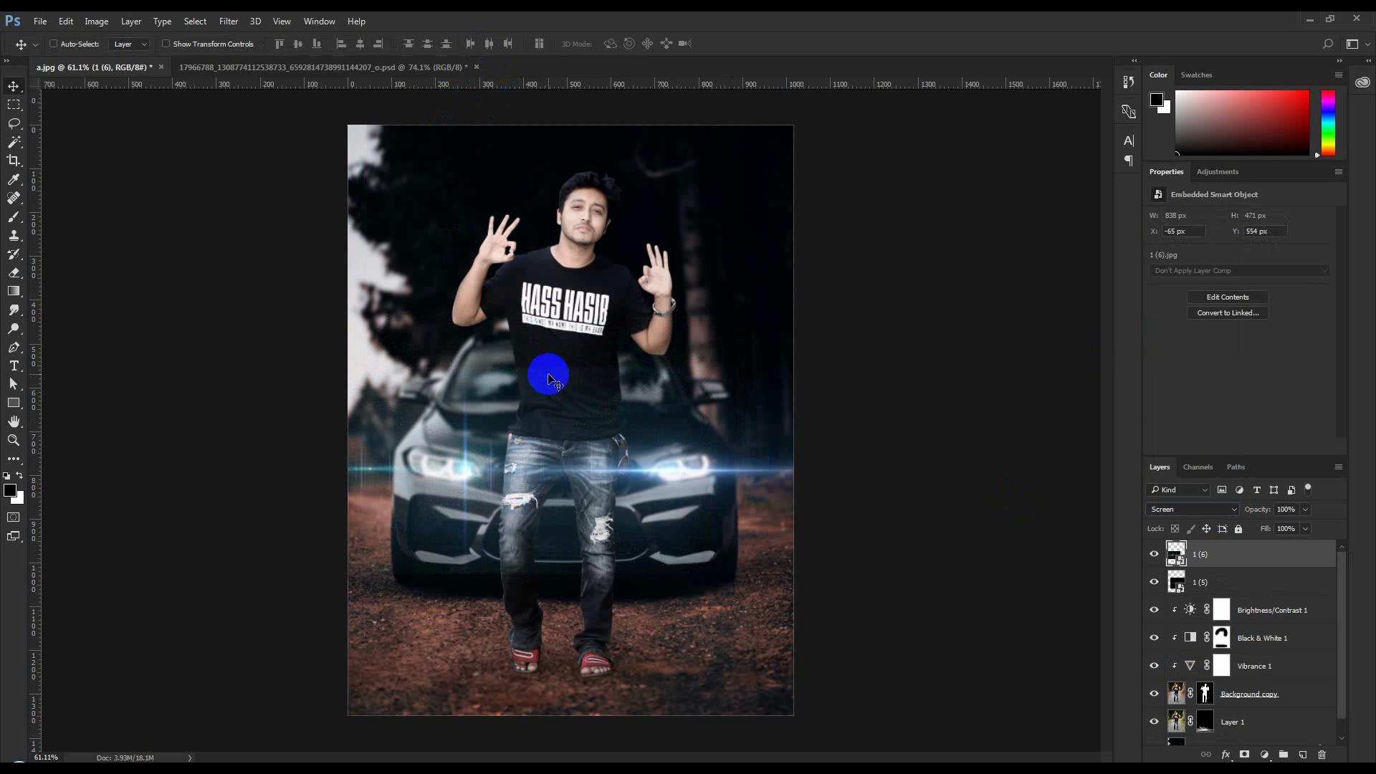
# Duplicate the 1 (5) flare onto the left-hand headlight and scale the copy down to about 728 px wide
pyautogui.click(1222, 581)
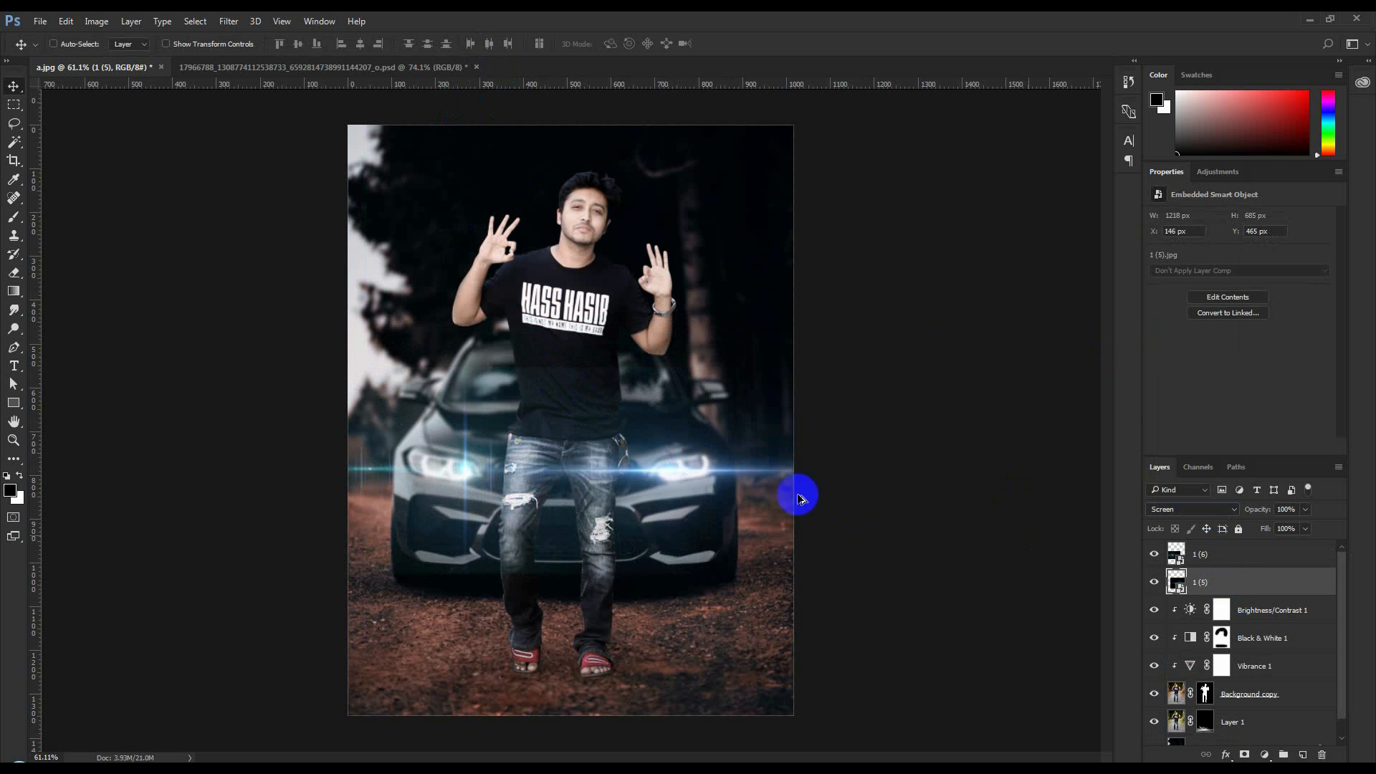
pyautogui.moveTo(795, 491); pyautogui.dragTo(522, 478)
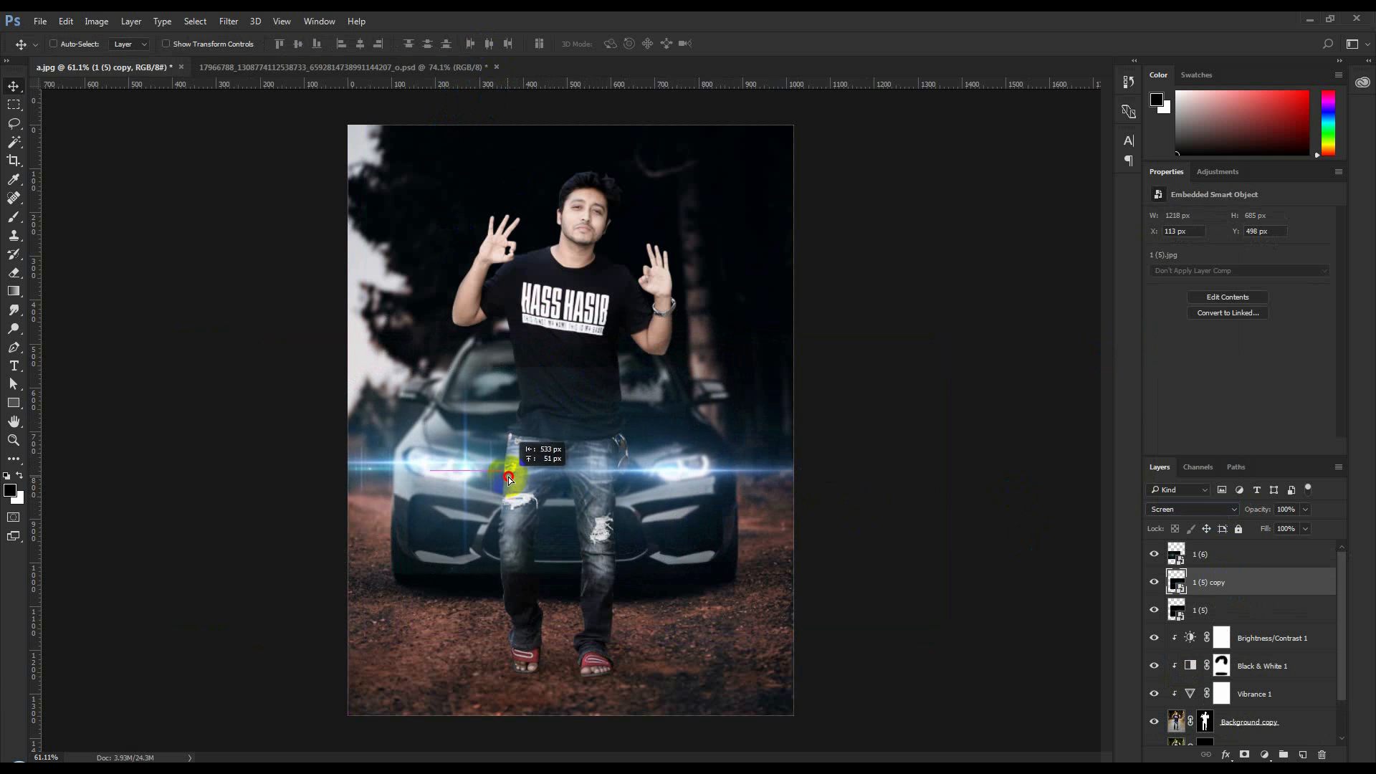
pyautogui.hotkey('ctrl', 't')
pyautogui.moveTo(707, 614); pyautogui.dragTo(586, 567)
pyautogui.moveTo(527, 510)
pyautogui.mouseDown()
pyautogui.moveTo(534, 498)
pyautogui.moveTo(535, 513)
pyautogui.mouseUp()
pyautogui.press('Return')
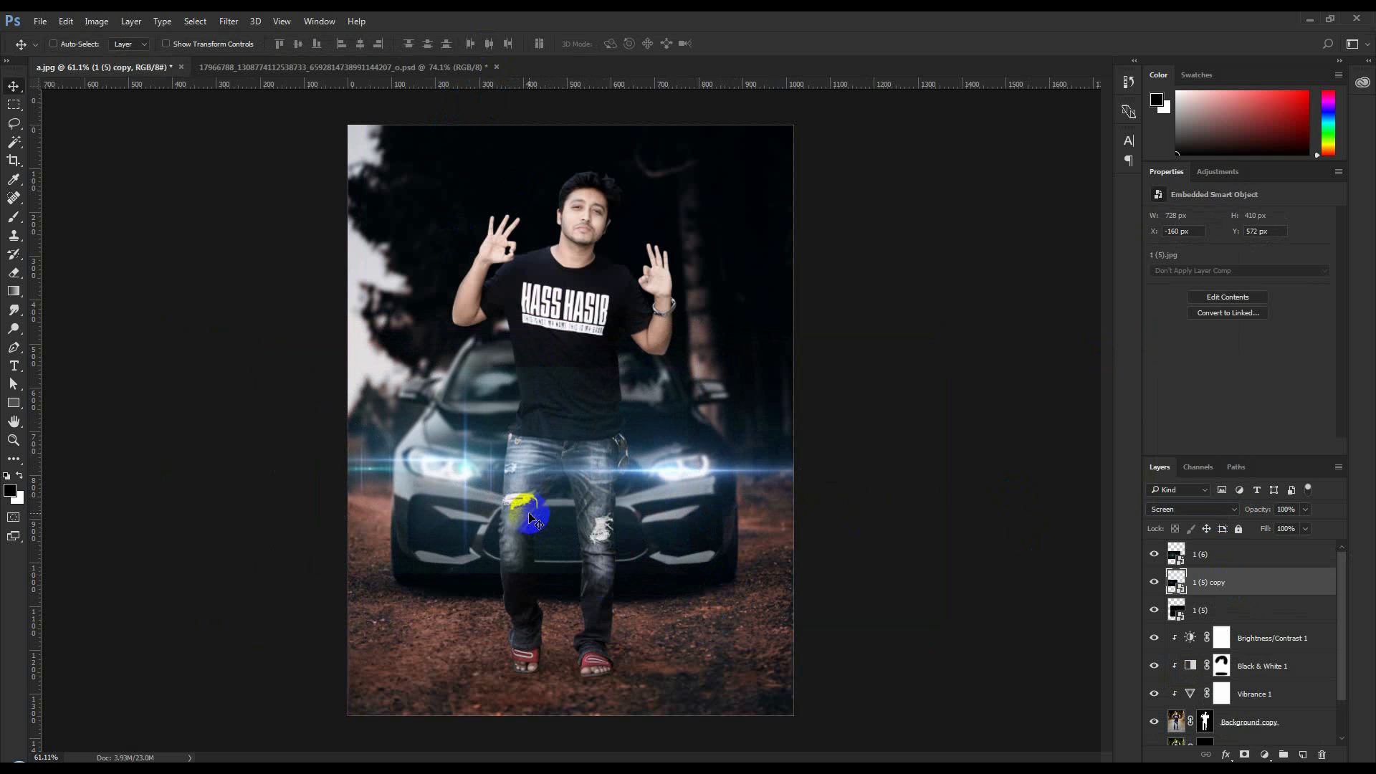
# Duplicate the 1 (6) flare onto the right-hand headlight and merge the four flare layers into one
pyautogui.click(1213, 558)
pyautogui.moveTo(691, 467); pyautogui.dragTo(764, 473)
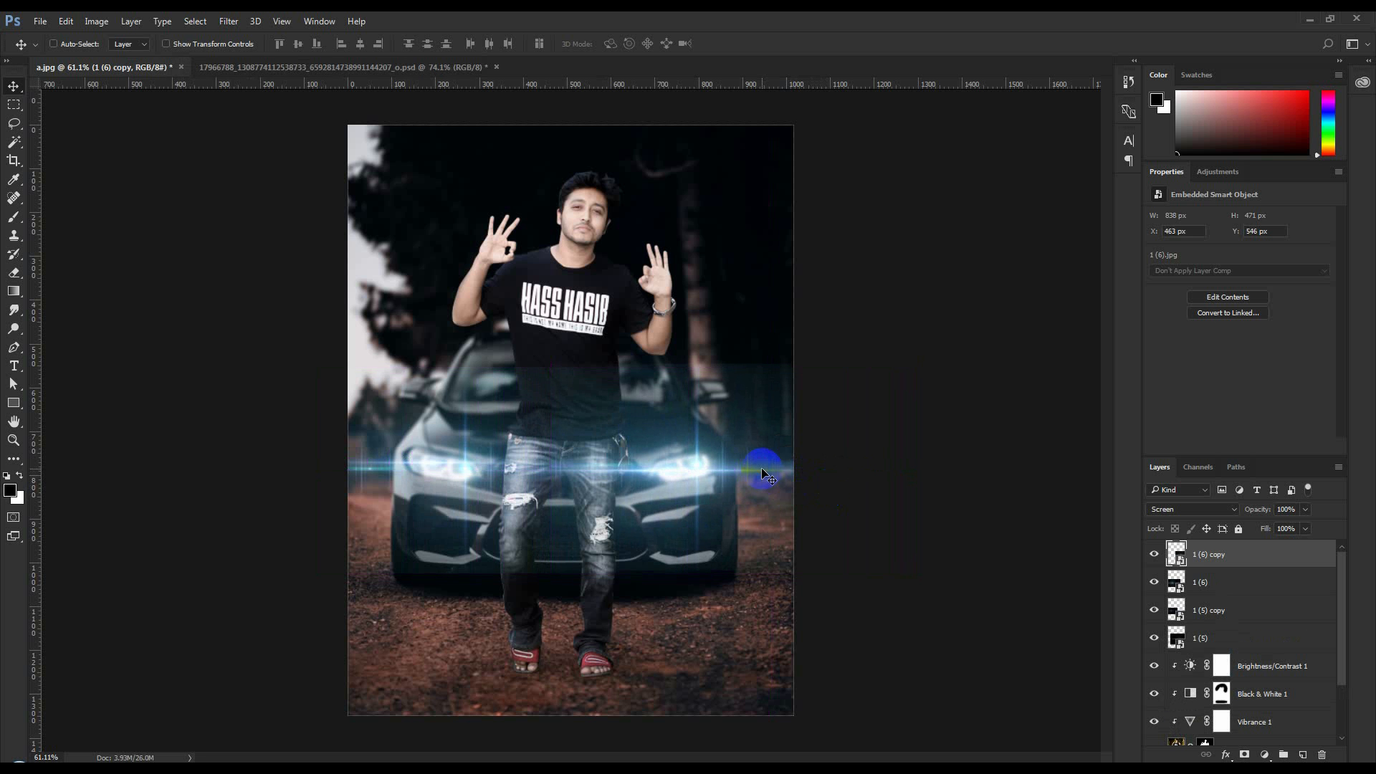
pyautogui.keyDown('shift'); pyautogui.click(1220, 634); pyautogui.keyUp('shift')
pyautogui.hotkey('ctrl', 'e')
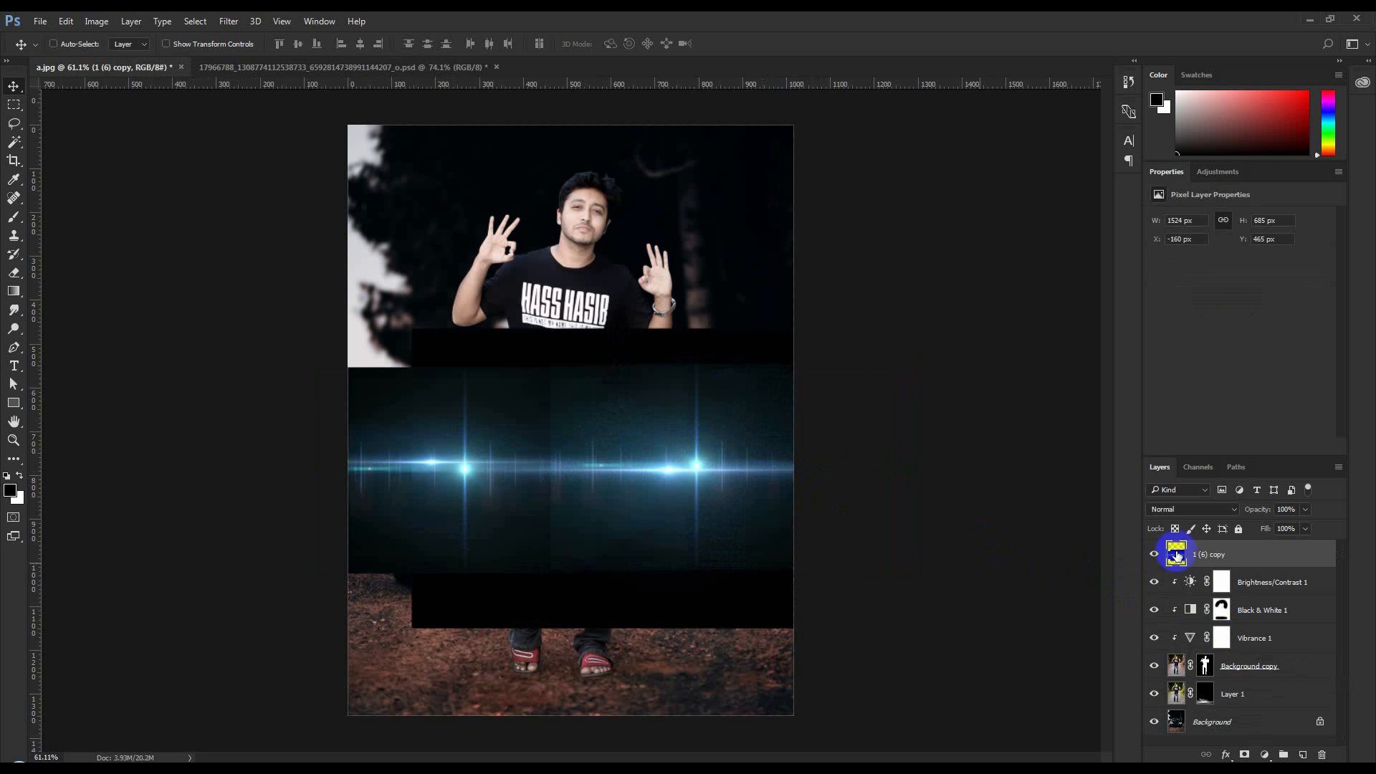
# Apply Auto Contrast to the merged flare layer
pyautogui.click(97, 46)
pyautogui.click(93, 23)
pyautogui.click(125, 91)
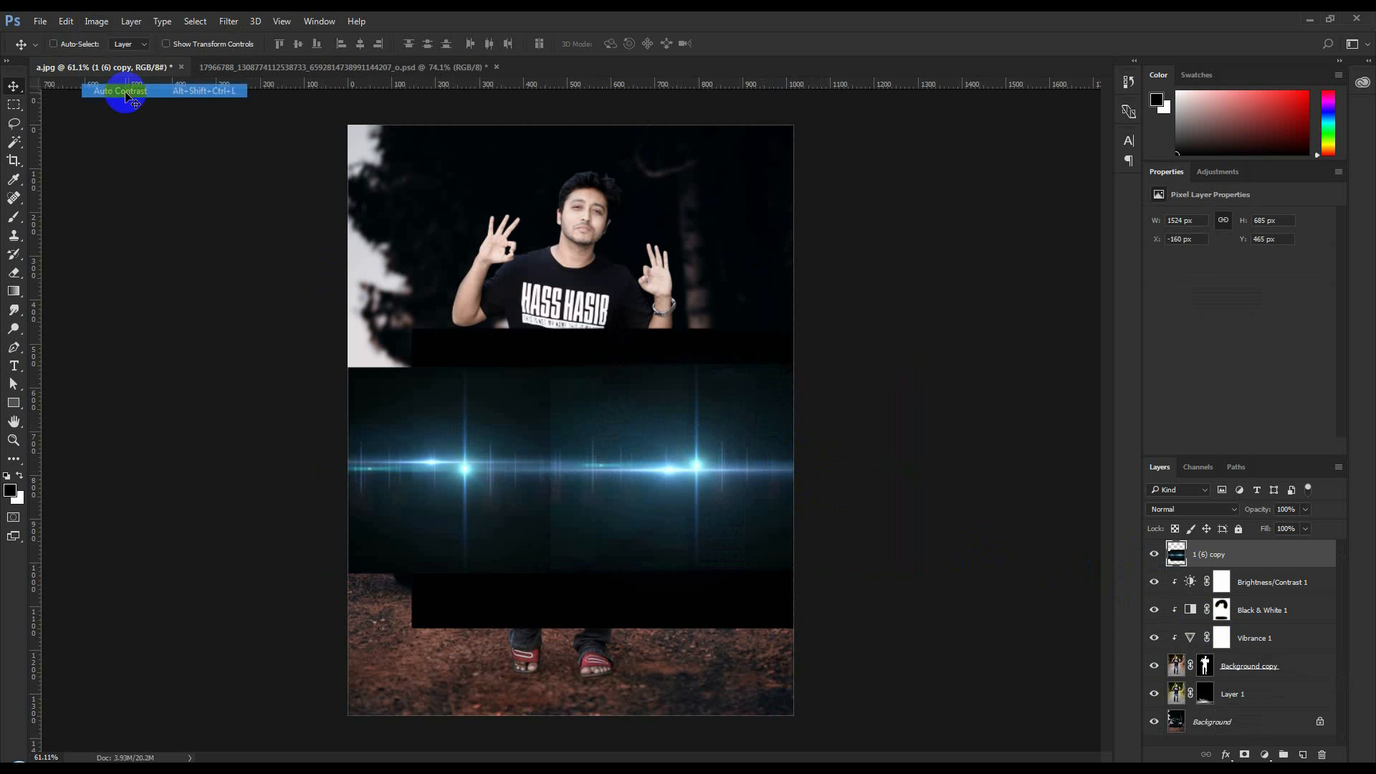
# Darken the merged flare layer's black background with Levels and set its blending mode to Screen
pyautogui.click(105, 24)
pyautogui.moveTo(141, 57)
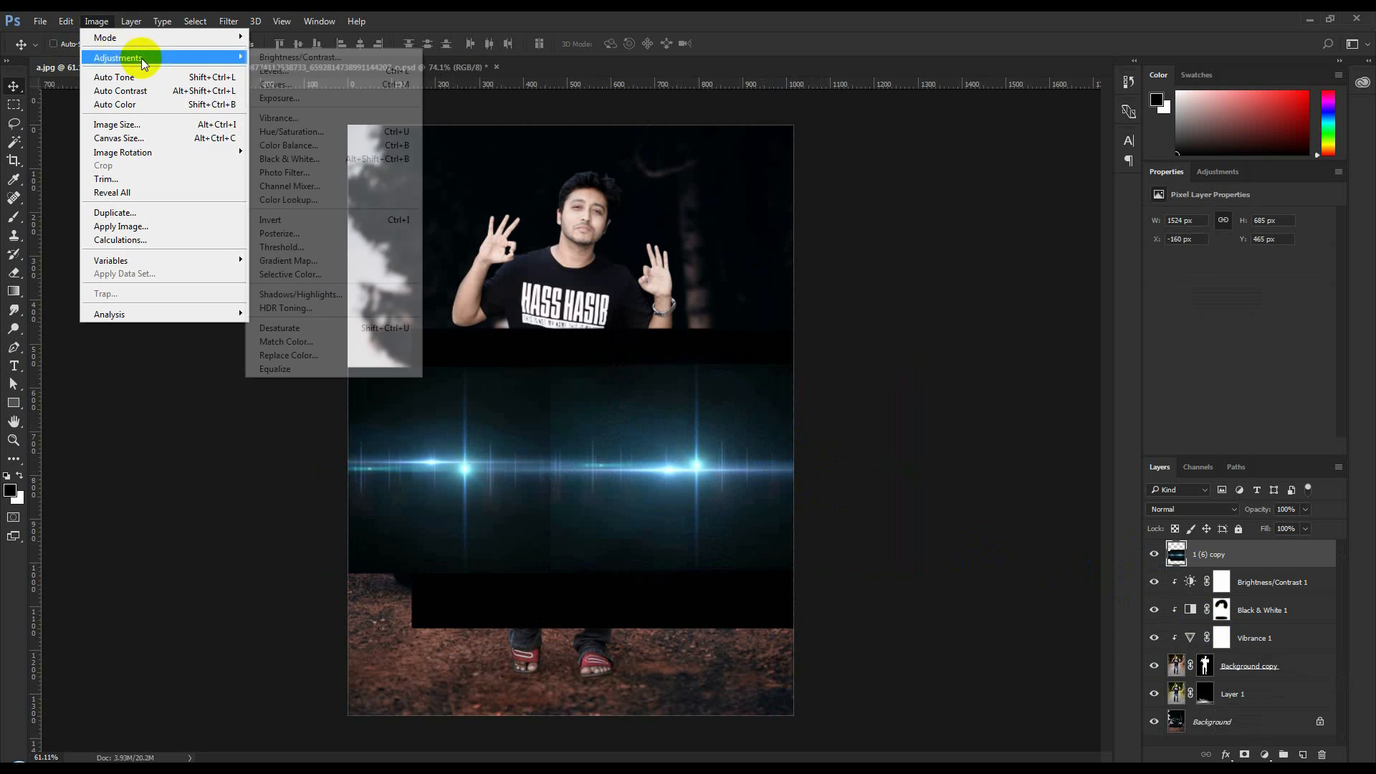
pyautogui.click(271, 70)
pyautogui.moveTo(822, 352); pyautogui.dragTo(839, 352)
pyautogui.click(1039, 219)
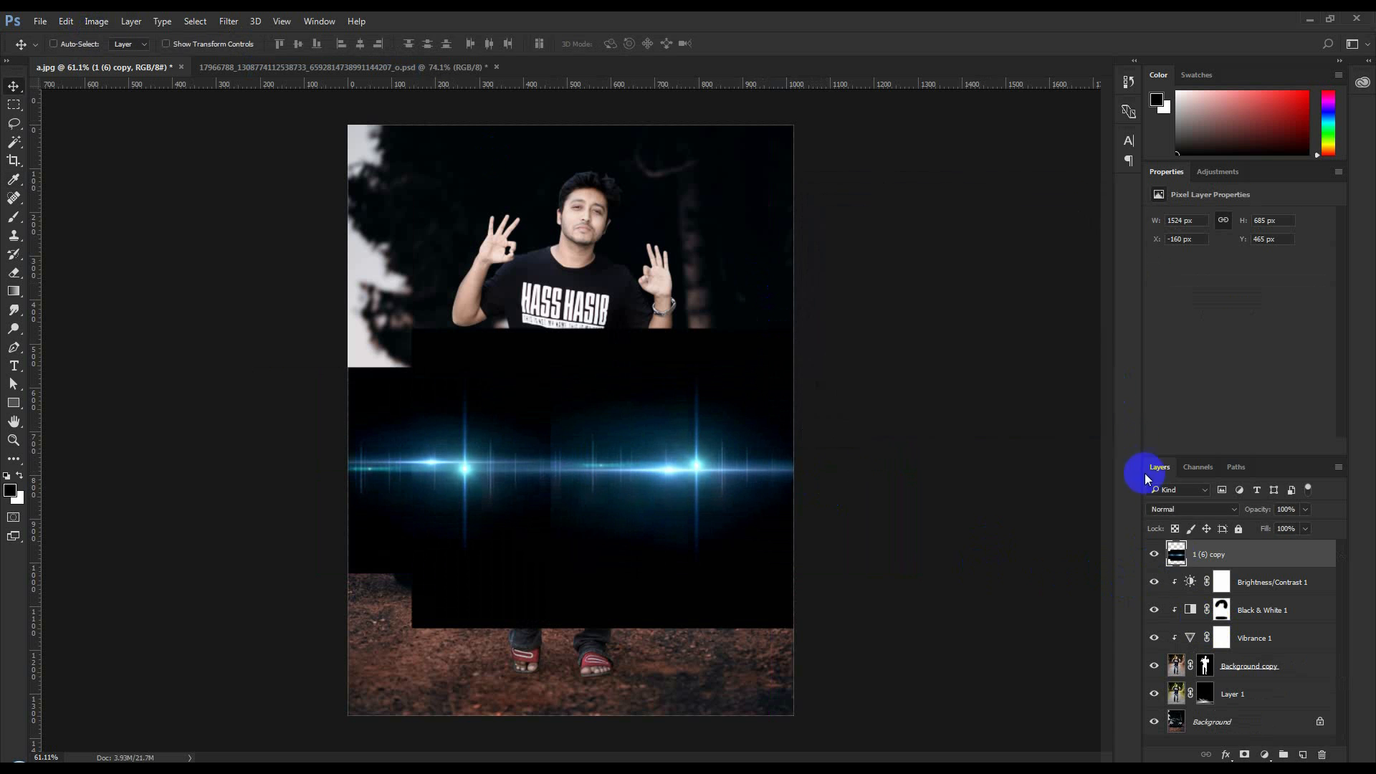
pyautogui.click(1168, 509)
pyautogui.click(1158, 316)
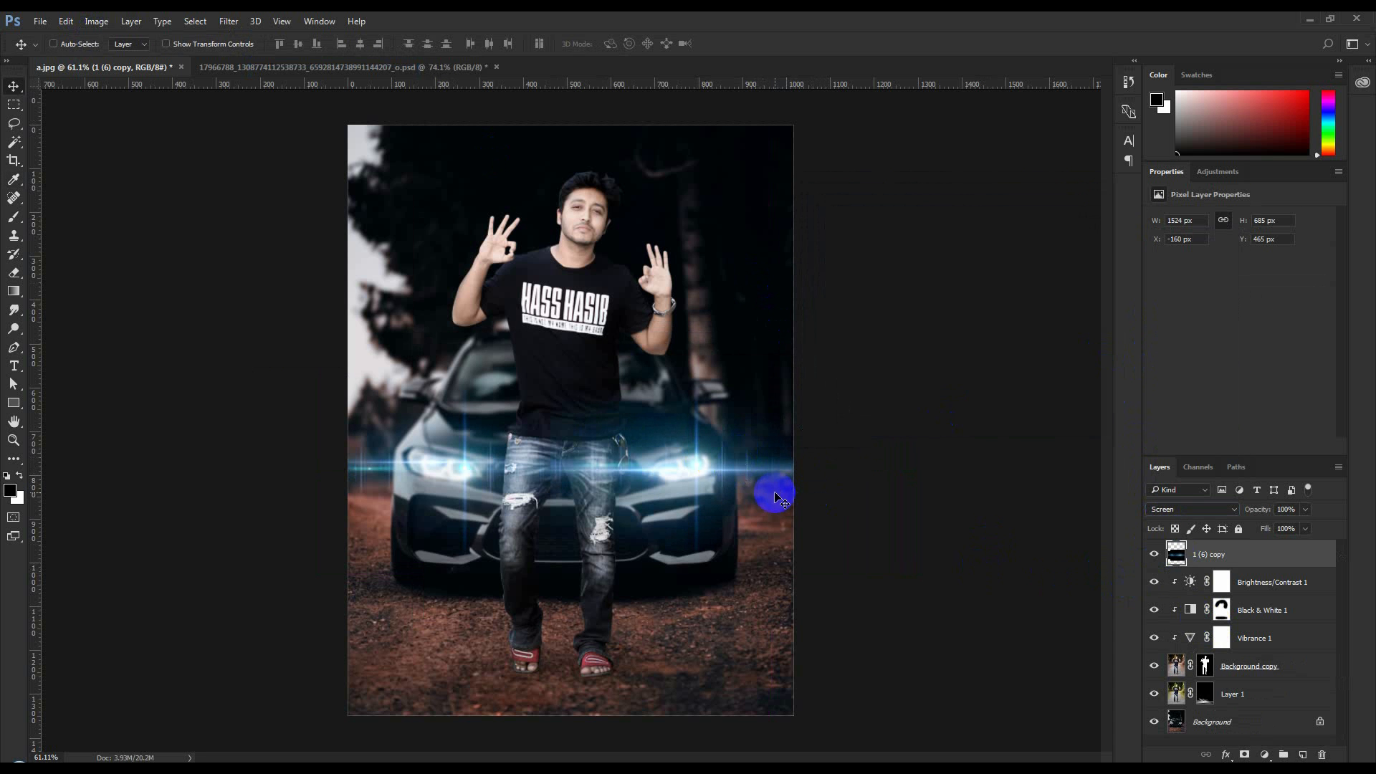
# Apply a Gaussian Blur with a 0.1 pixel radius to the merged flare layer
pyautogui.click(228, 21)
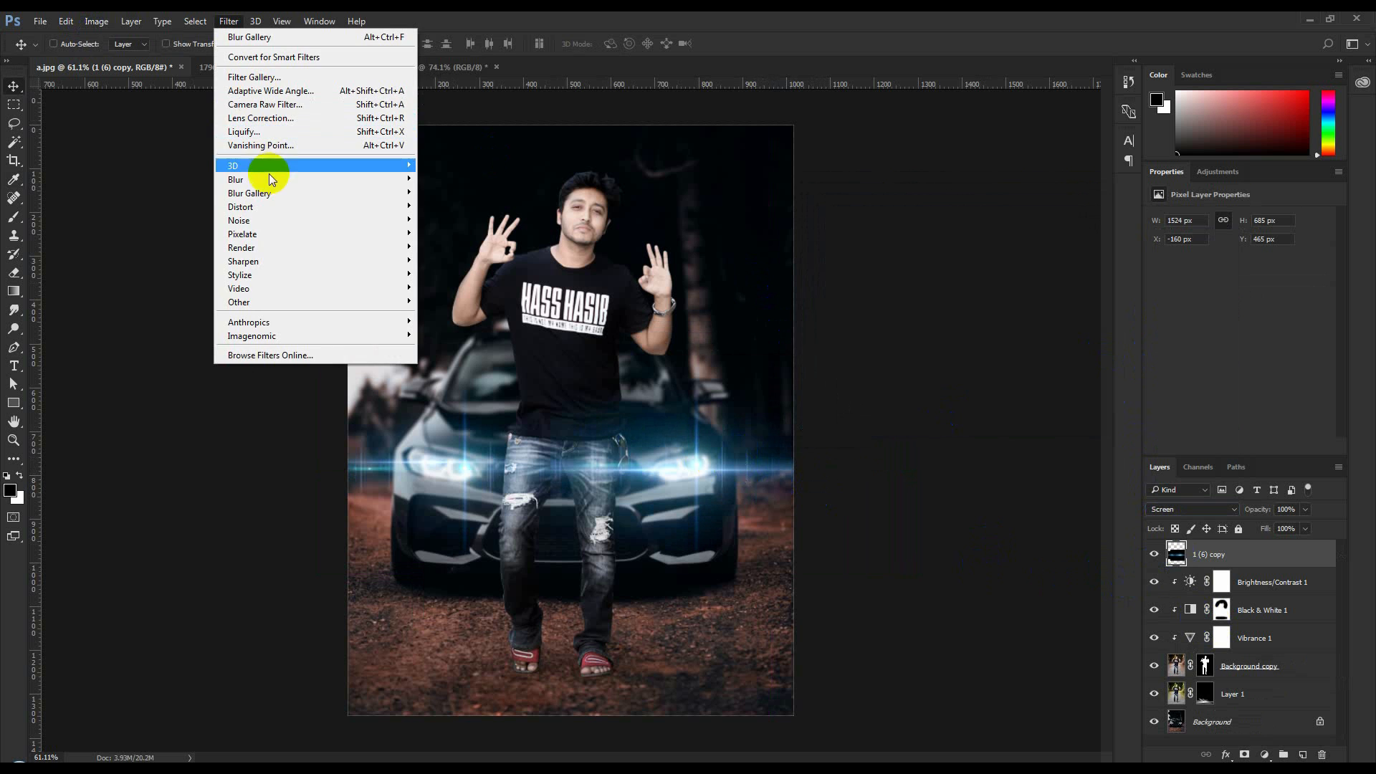
pyautogui.moveTo(269, 179)
pyautogui.click(476, 234)
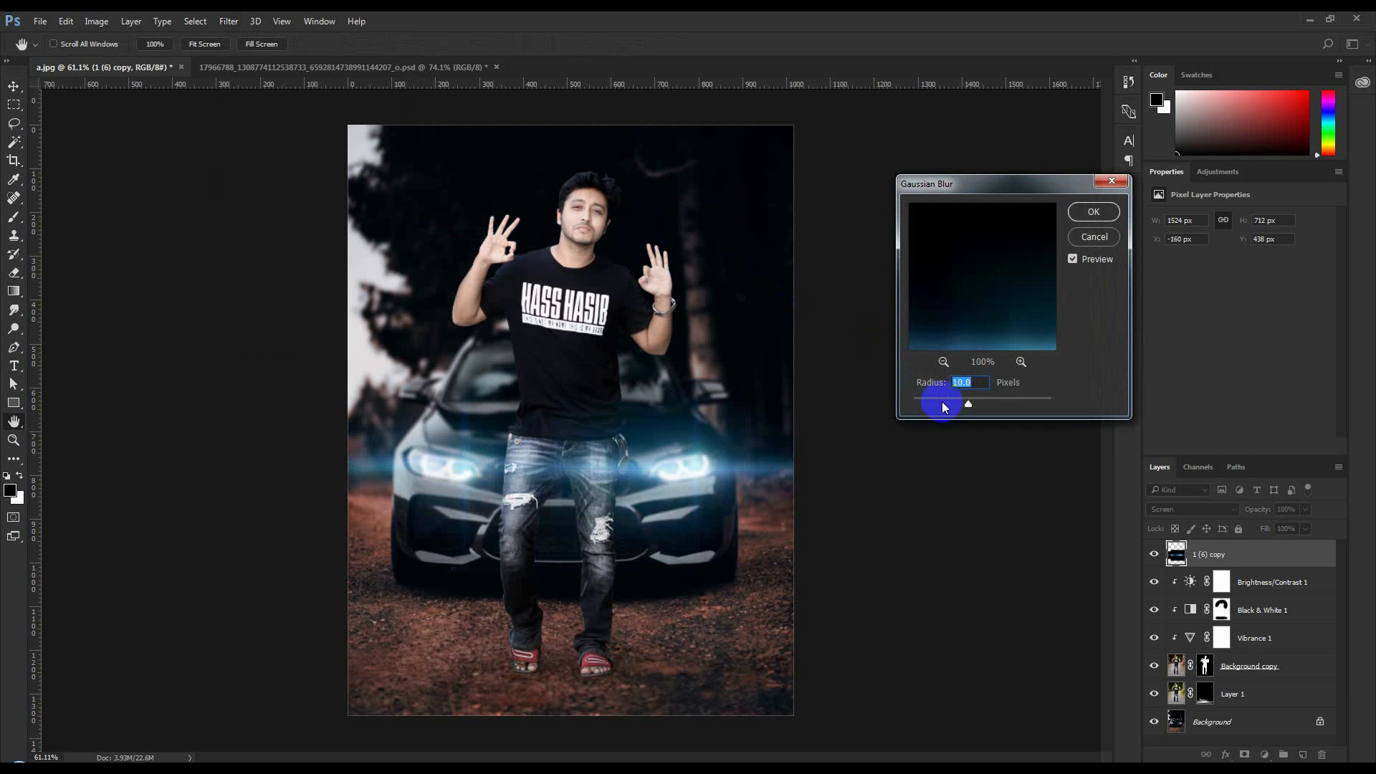
pyautogui.moveTo(941, 402); pyautogui.dragTo(869, 402)
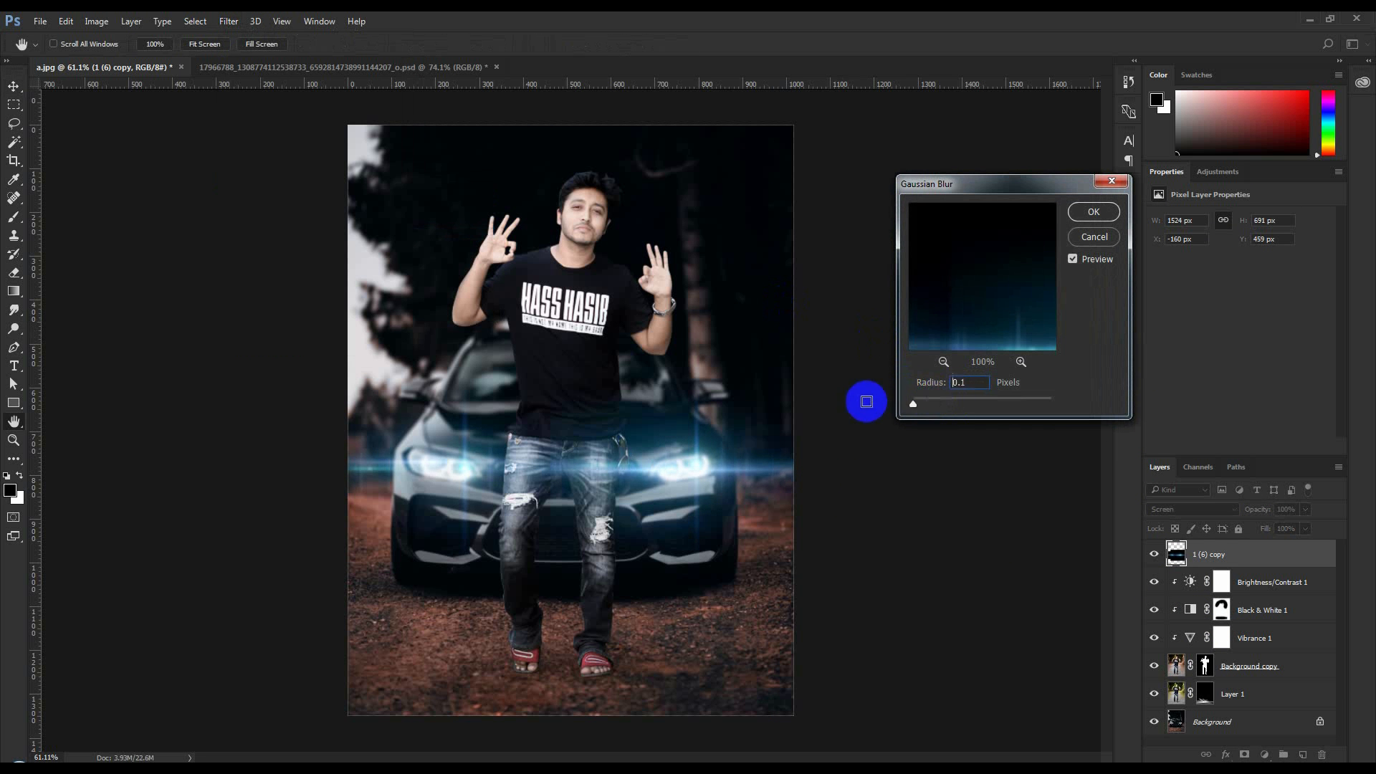
pyautogui.click(1094, 212)
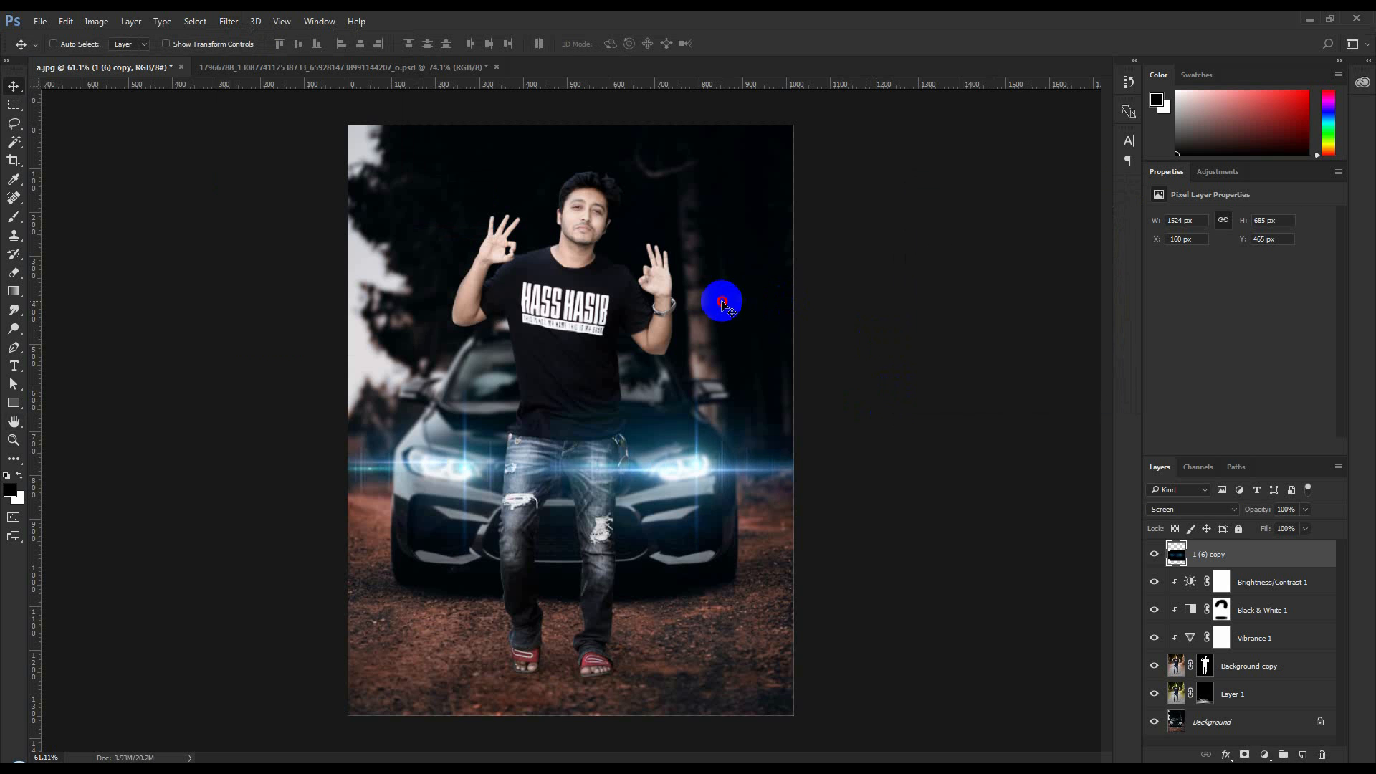
pyautogui.scroll(1, 701, 322)
pyautogui.scroll(-1, 701, 322)
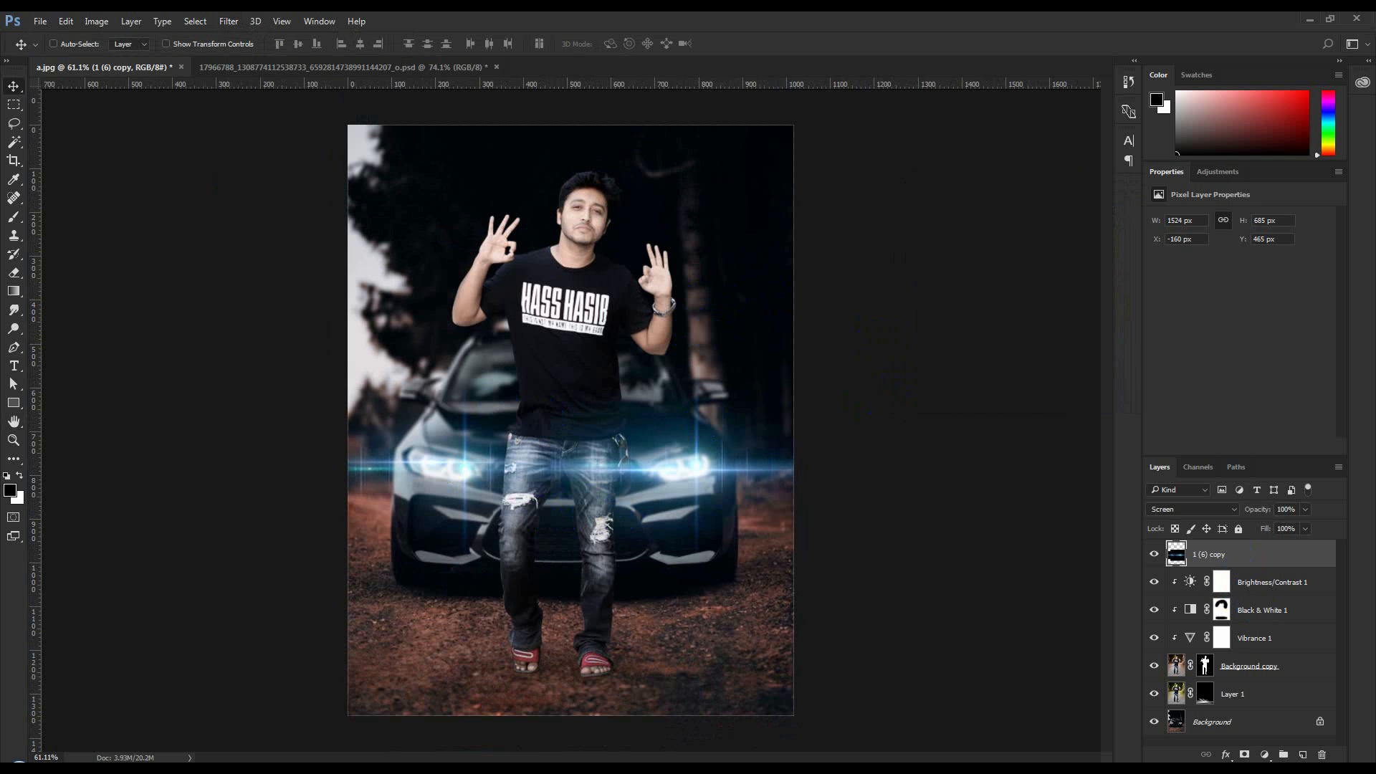
# Try the Photo Filter presets through Deep Emerald on an adjustment layer over the whole image, and delete that layer
pyautogui.click(1264, 753)
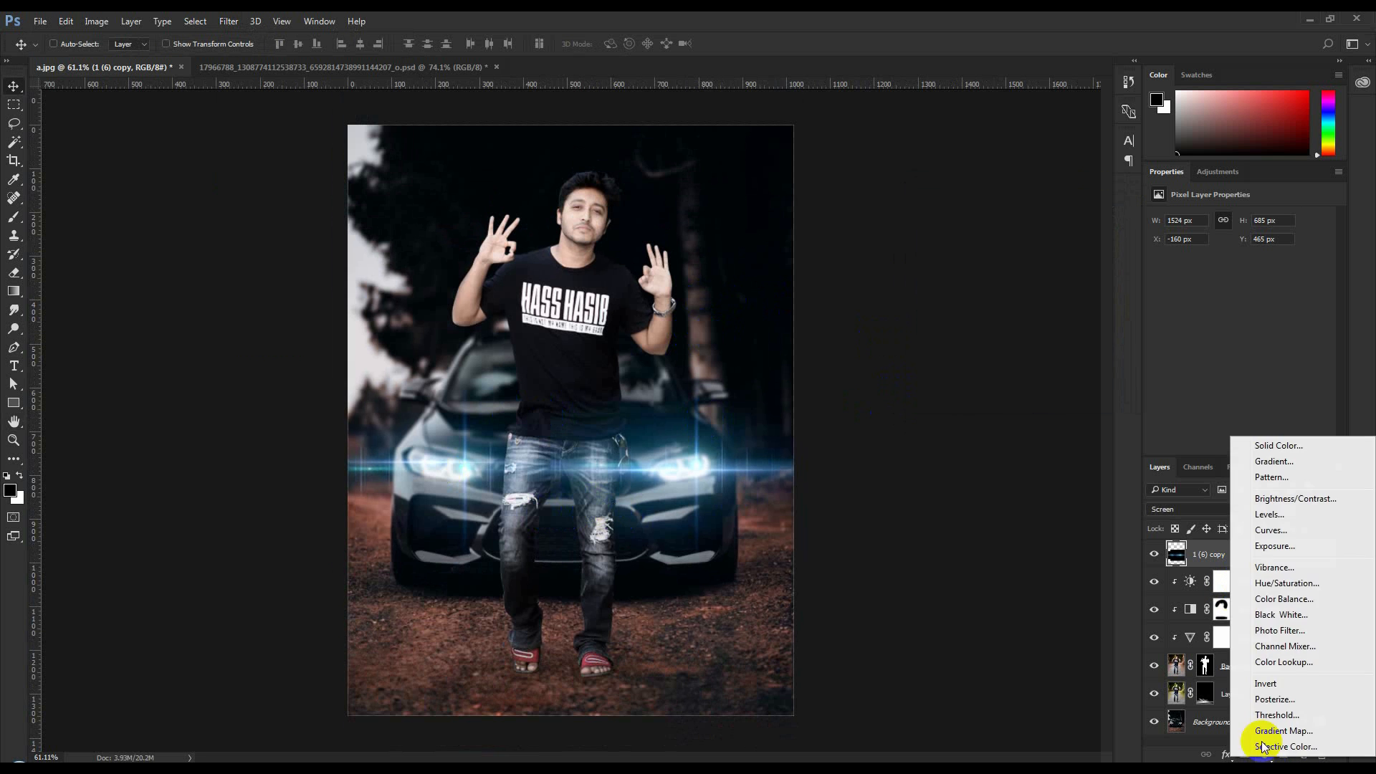
pyautogui.click(1264, 630)
pyautogui.click(1246, 218)
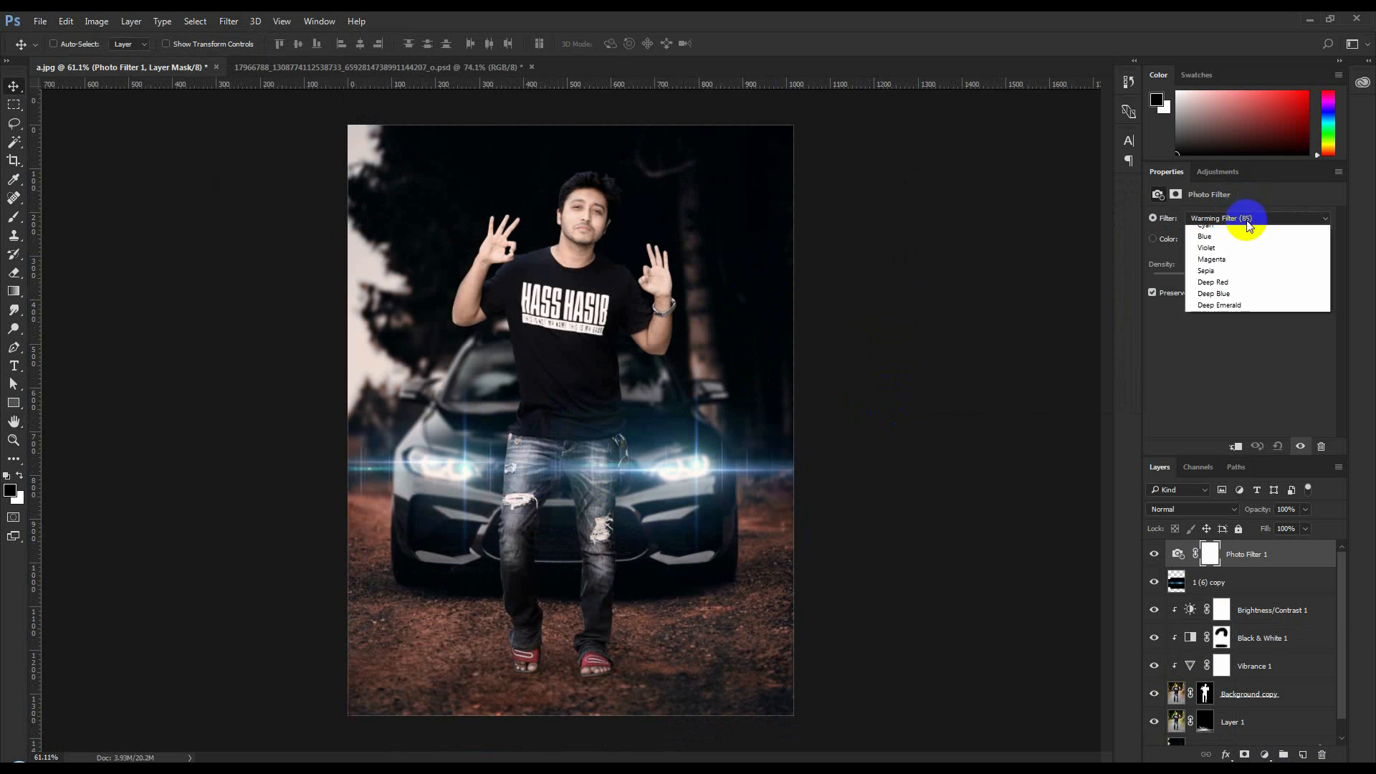
pyautogui.click(1234, 244)
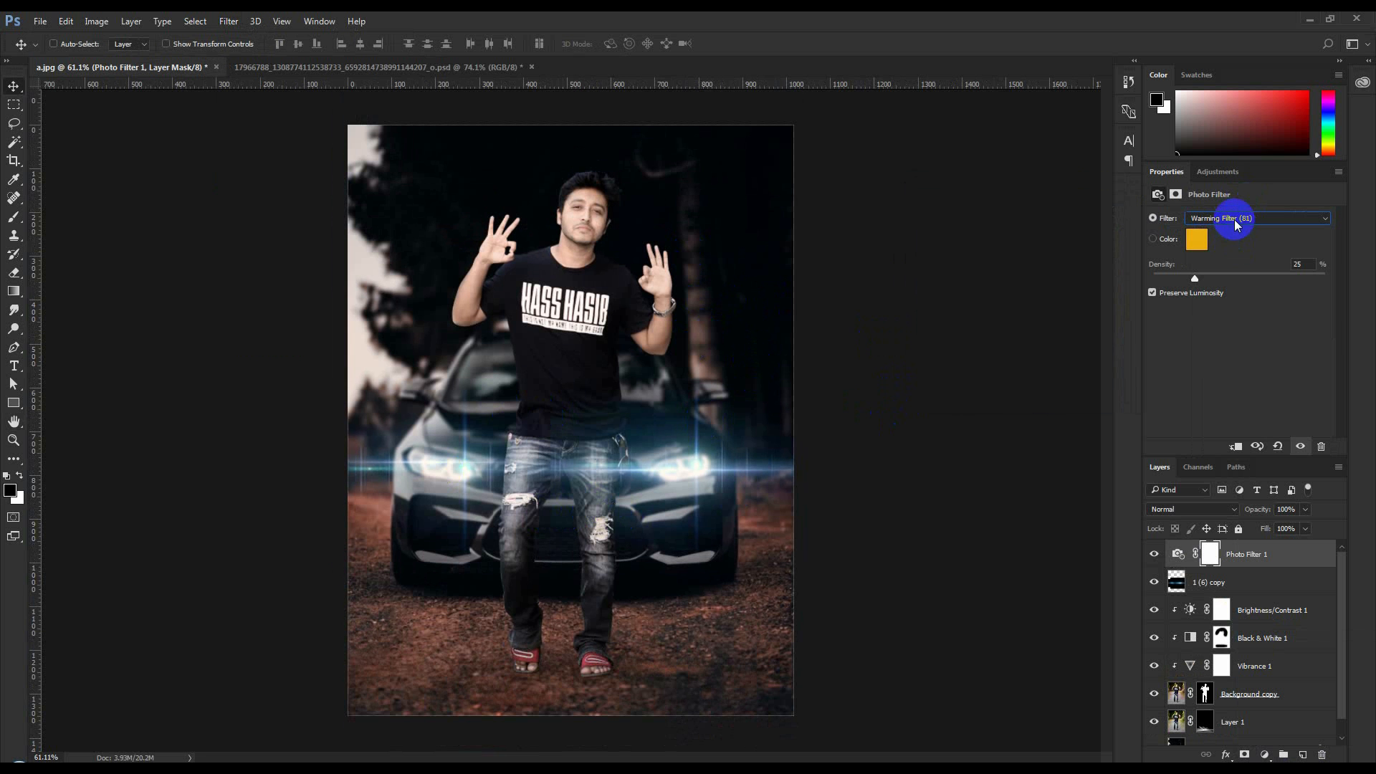
pyautogui.press('Down')
pyautogui.press('Down')
pyautogui.press('Down')
pyautogui.press('Up')
pyautogui.press('Down')
pyautogui.press('Down')
pyautogui.press('Down')
pyautogui.press('Down')
pyautogui.press('Down')
pyautogui.press('Down')
pyautogui.press('Down')
pyautogui.press('Down')
pyautogui.press('Down')
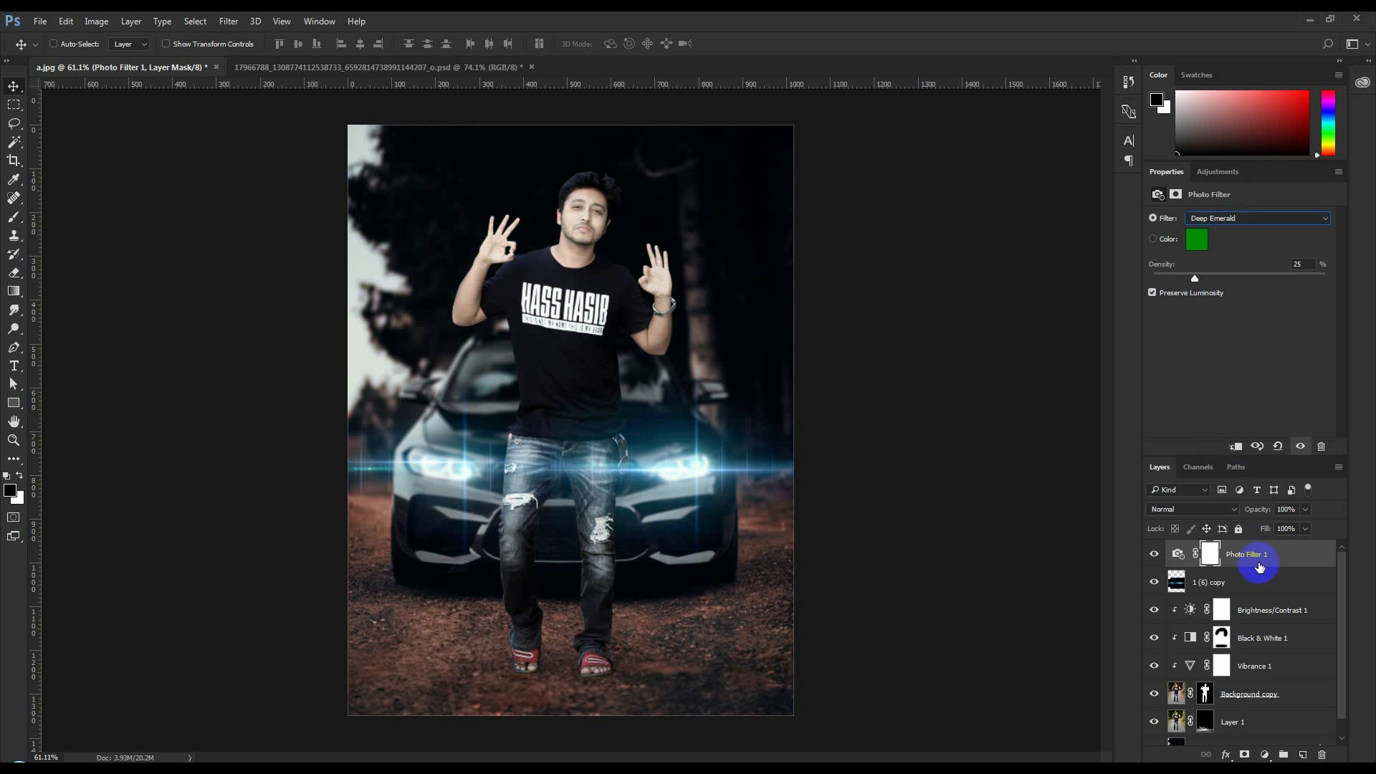
pyautogui.press('Delete')
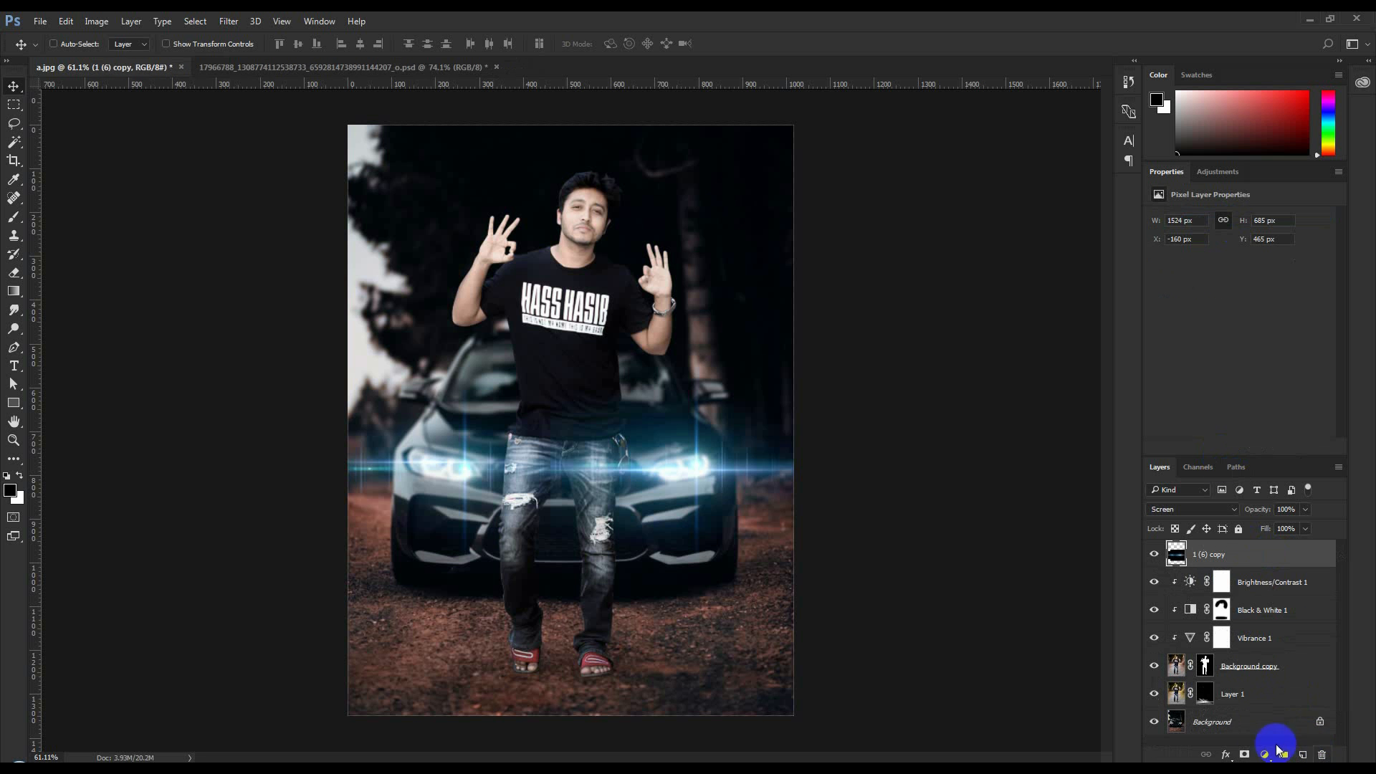
# Add an Exposure adjustment layer with offset +0.0083 and a Brightness/Contrast adjustment layer with contrast 61 above all layers
pyautogui.click(1264, 754)
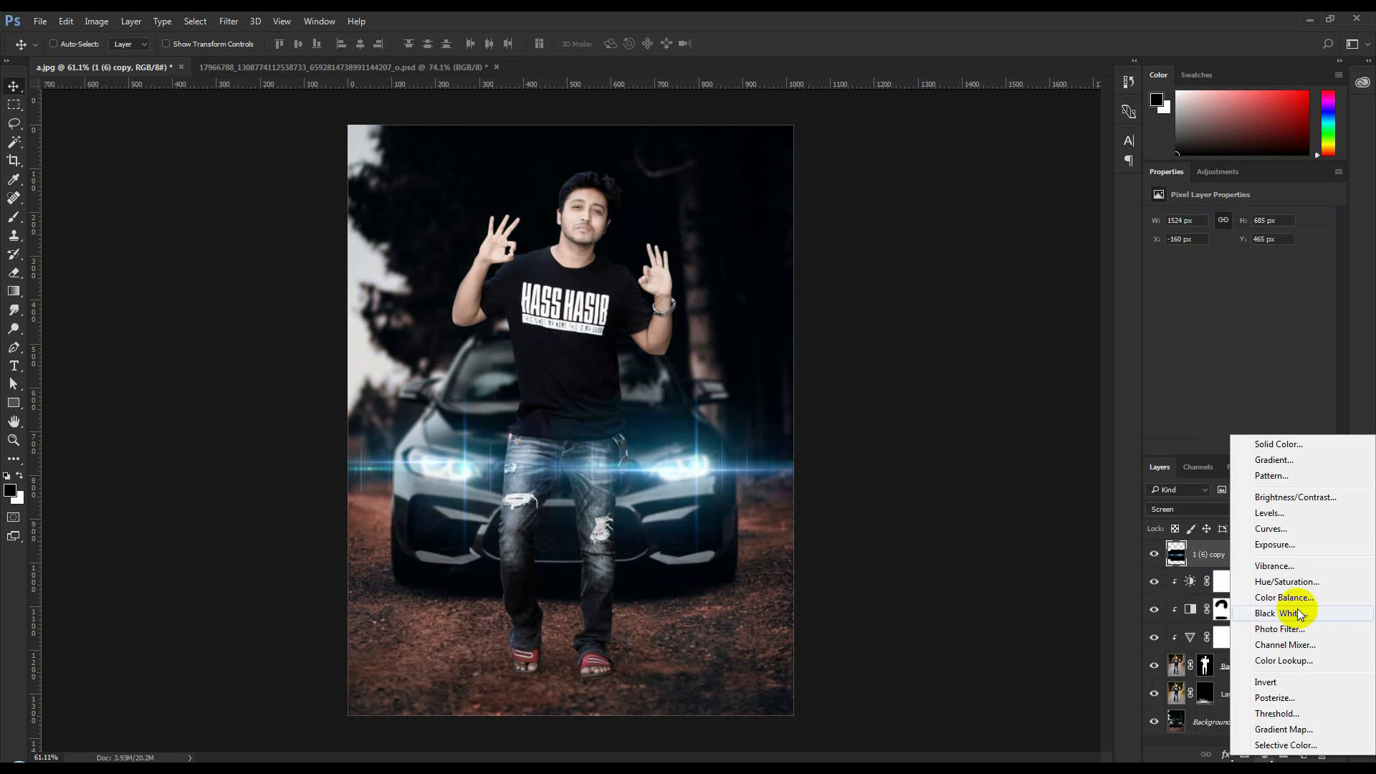
pyautogui.click(1276, 546)
pyautogui.moveTo(1241, 281); pyautogui.dragTo(1242, 281)
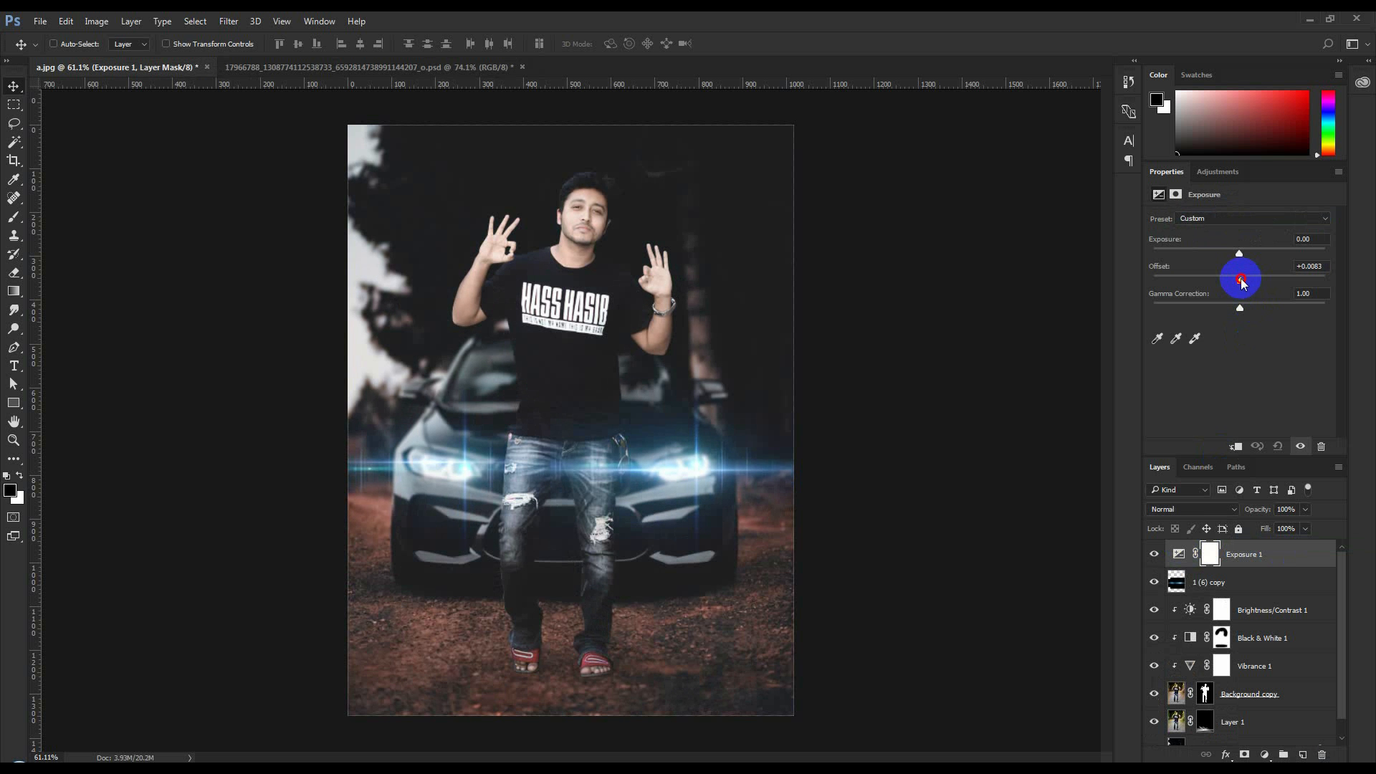
pyautogui.click(1264, 754)
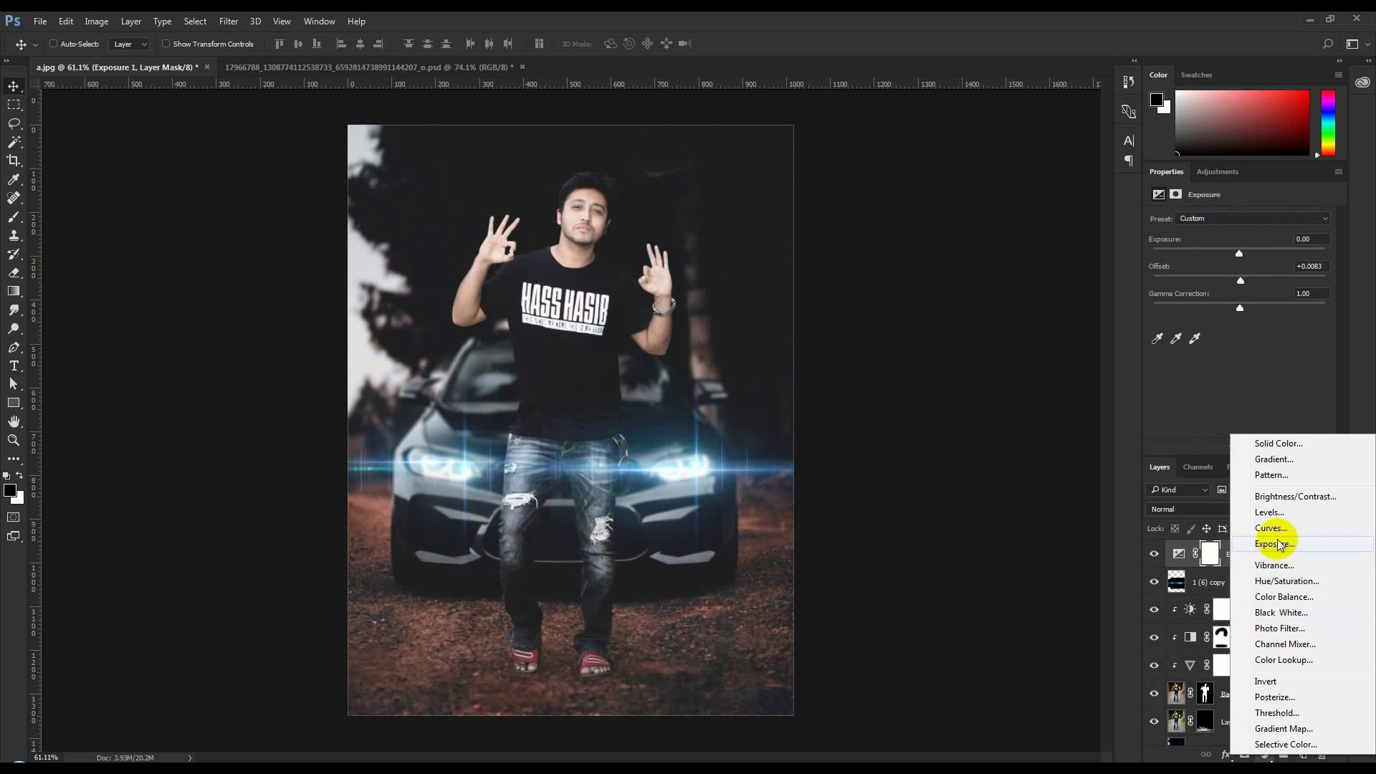
pyautogui.click(1283, 496)
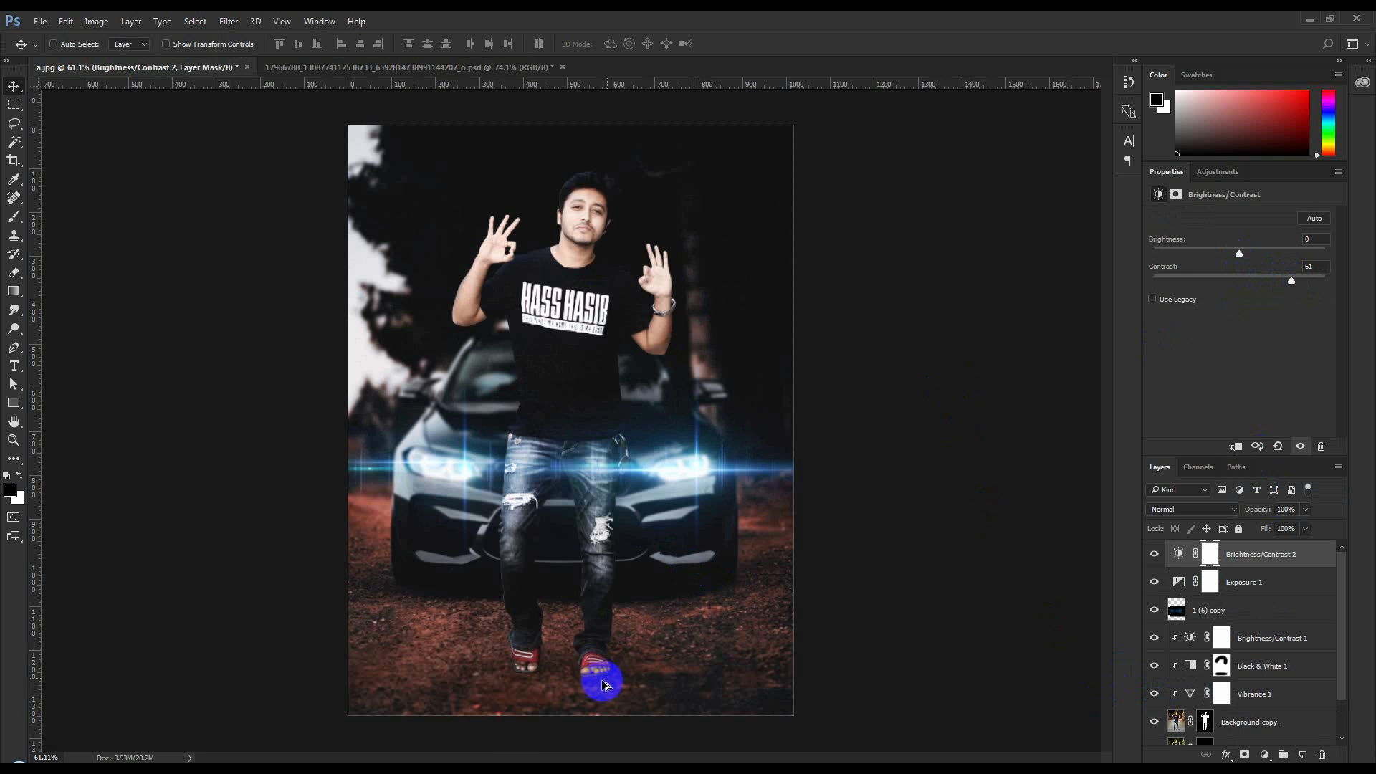
# Paint black with a small soft brush on the Background copy mask to blend the sandal soles into the ground
pyautogui.scroll(3, 602, 684)
pyautogui.scroll(5, 602, 687)
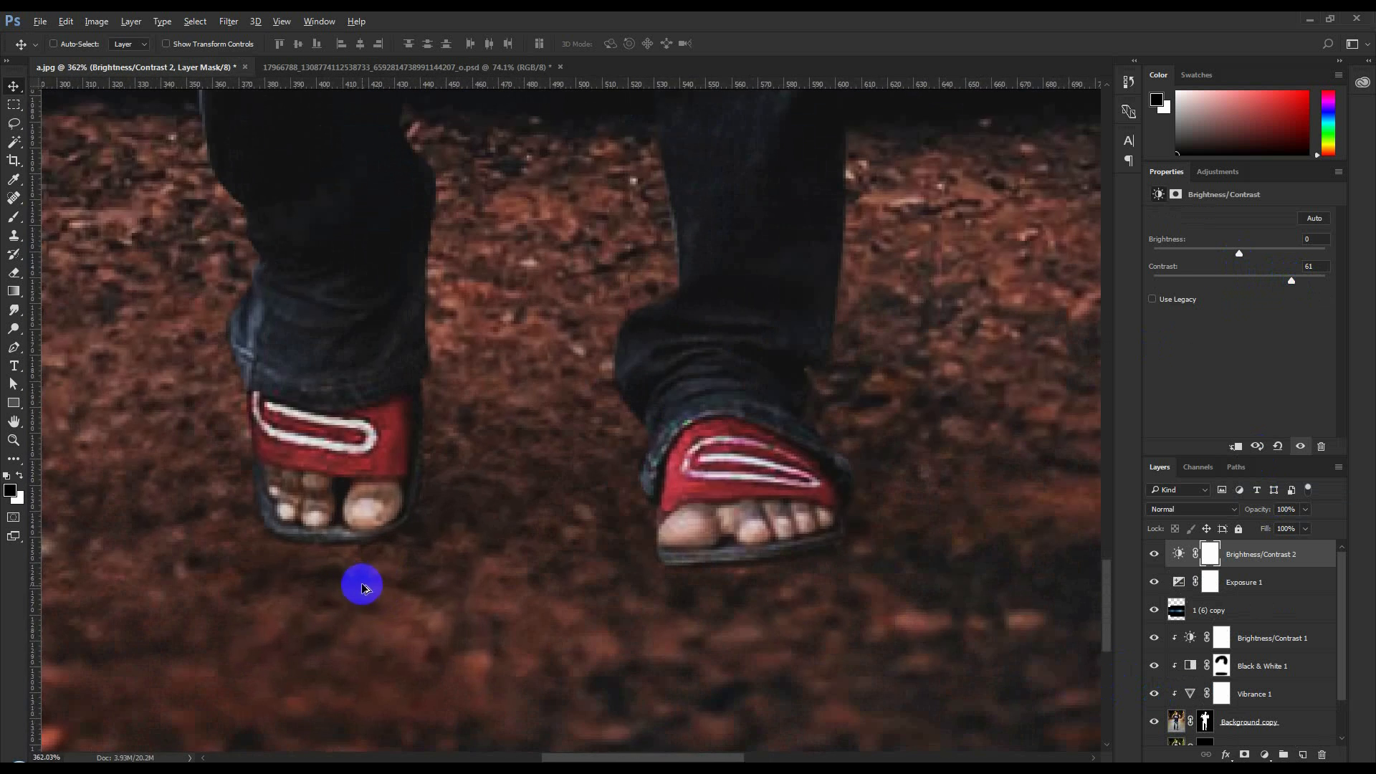
pyautogui.click(1204, 722)
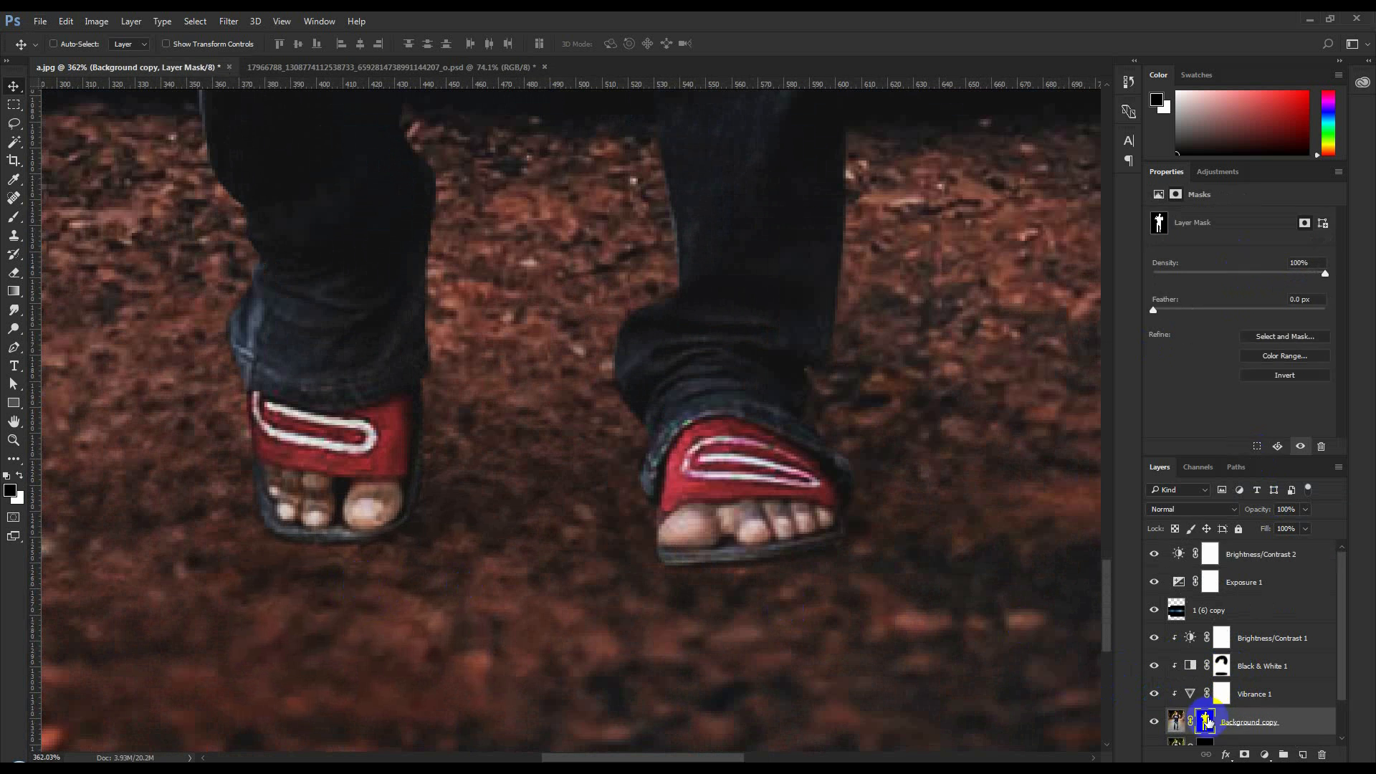
pyautogui.click(14, 219)
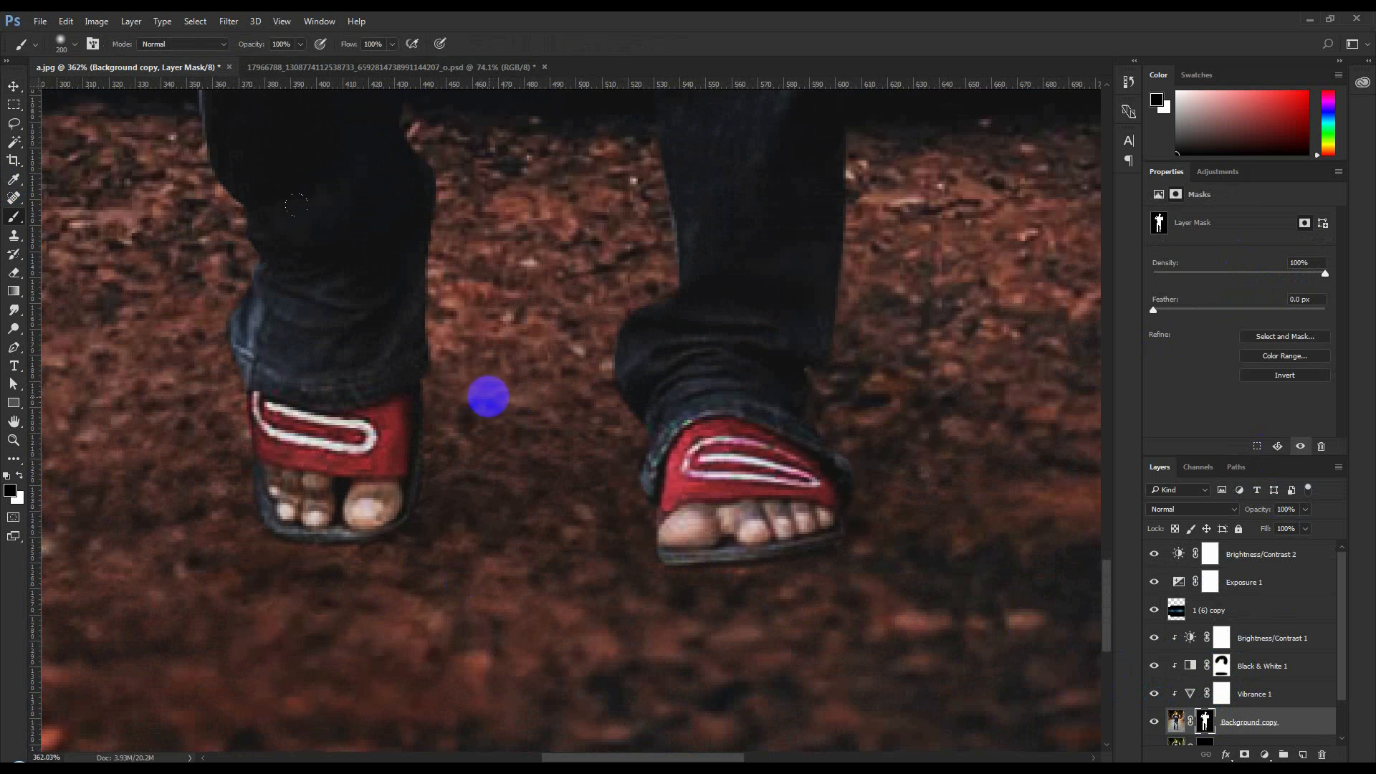
pyautogui.press('[')
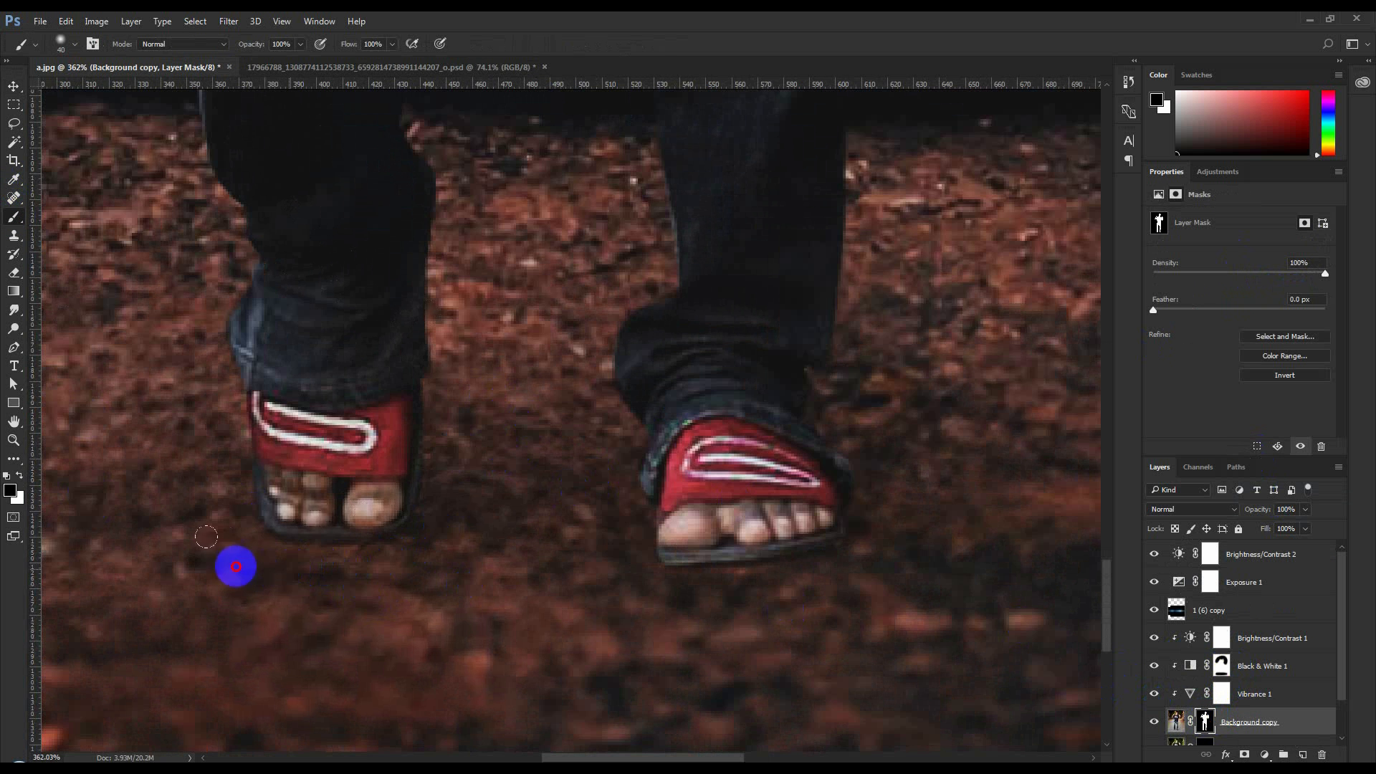
pyautogui.press('[')
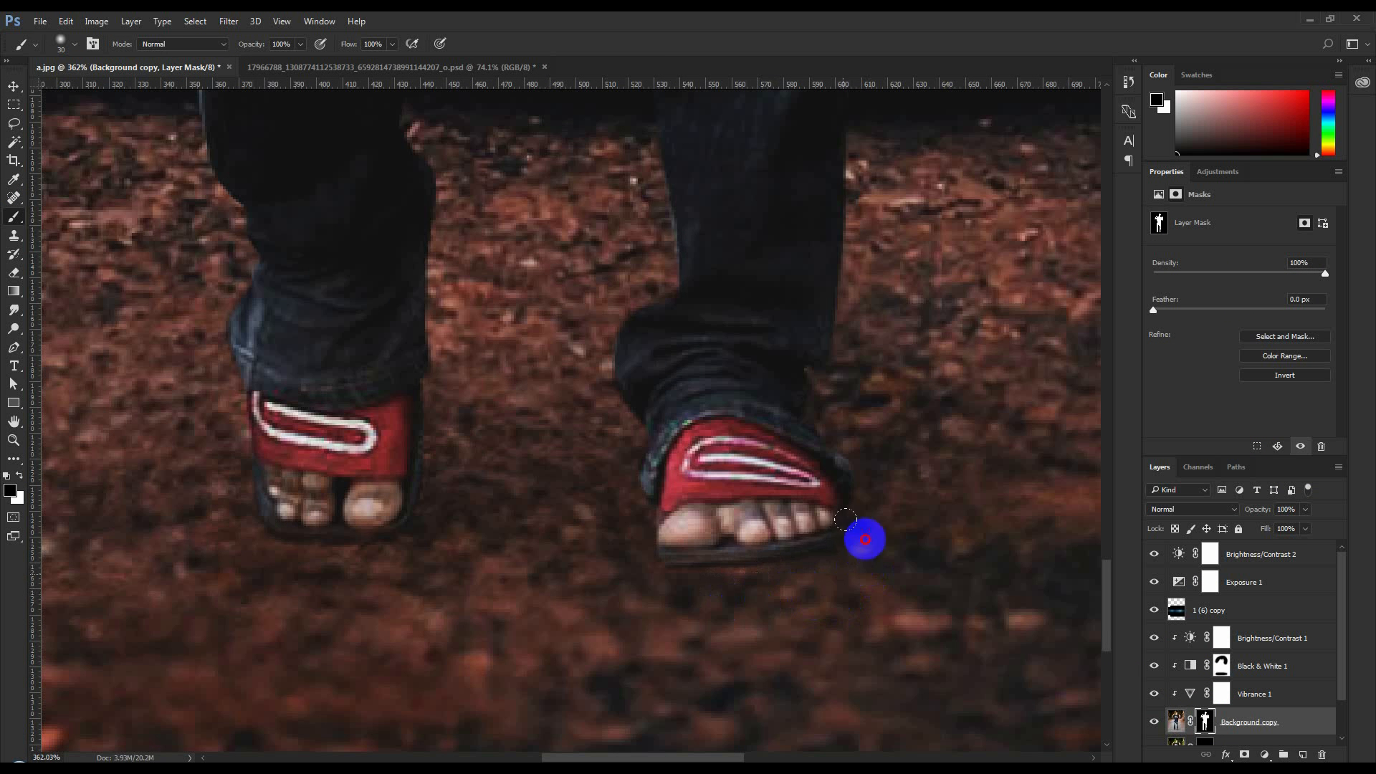
pyautogui.moveTo(826, 541)
pyautogui.mouseDown()
pyautogui.moveTo(750, 571)
pyautogui.moveTo(632, 558)
pyautogui.mouseUp()
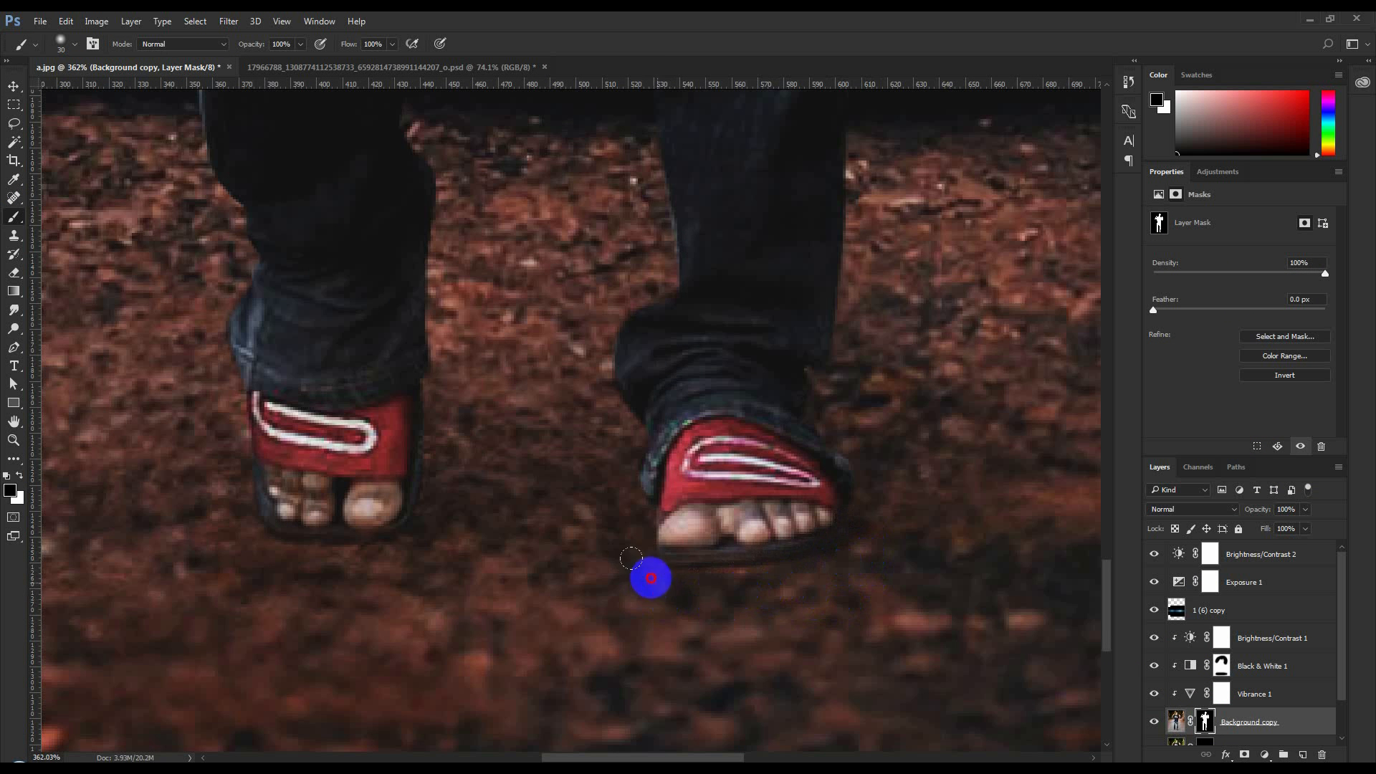
pyautogui.scroll(-10, 530, 561)
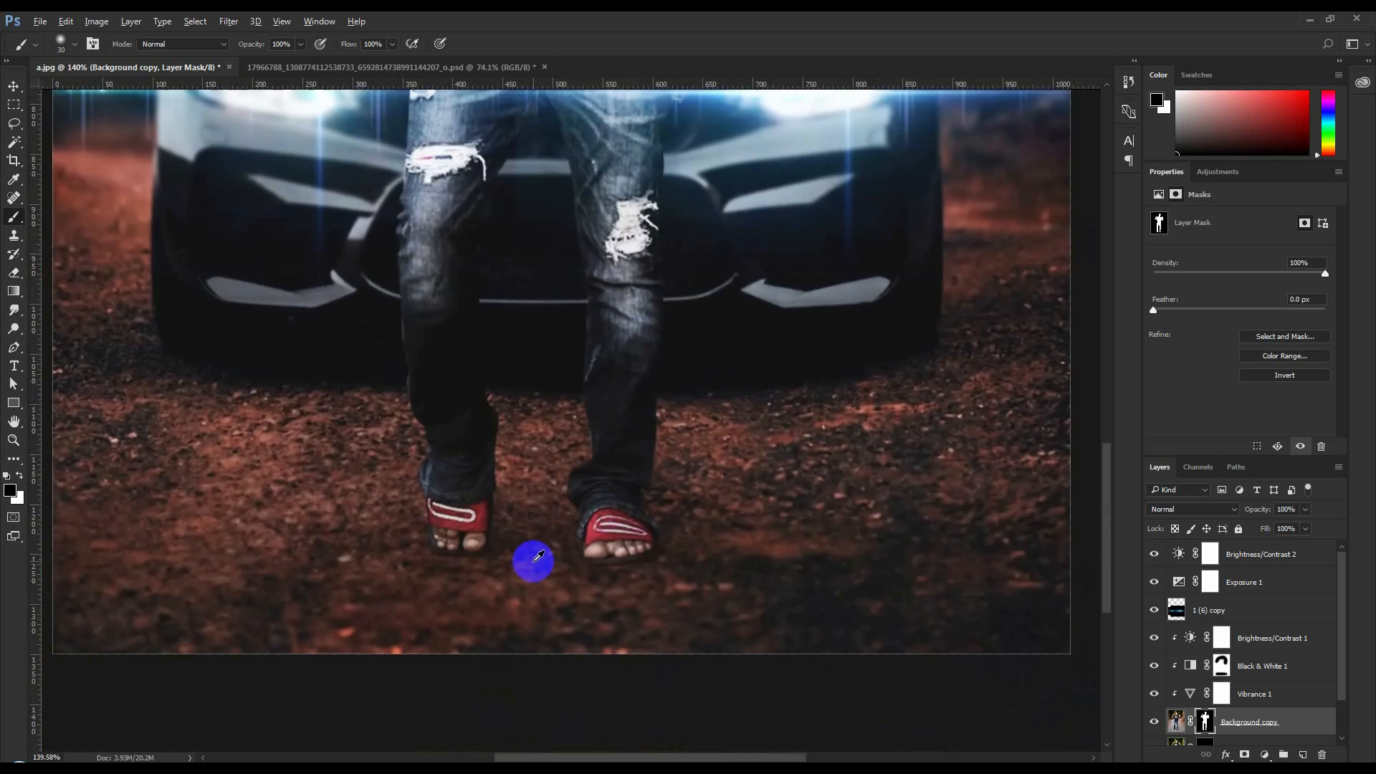
pyautogui.scroll(1, 545, 554)
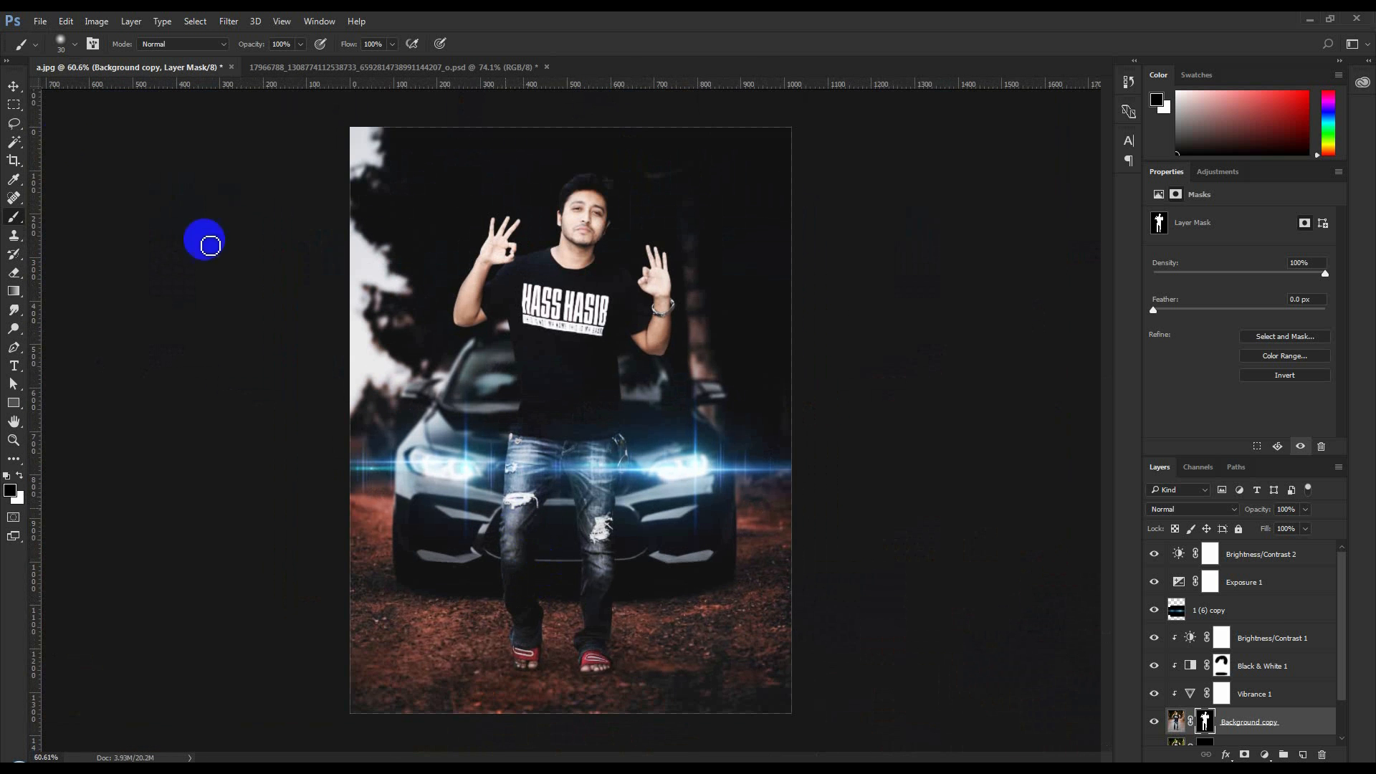
# Place the 1 (18) particle image above Brightness/Contrast 2 over the lower part of the photo, blended with Screen
pyautogui.click(13, 86)
pyautogui.scroll(1, 662, 431)
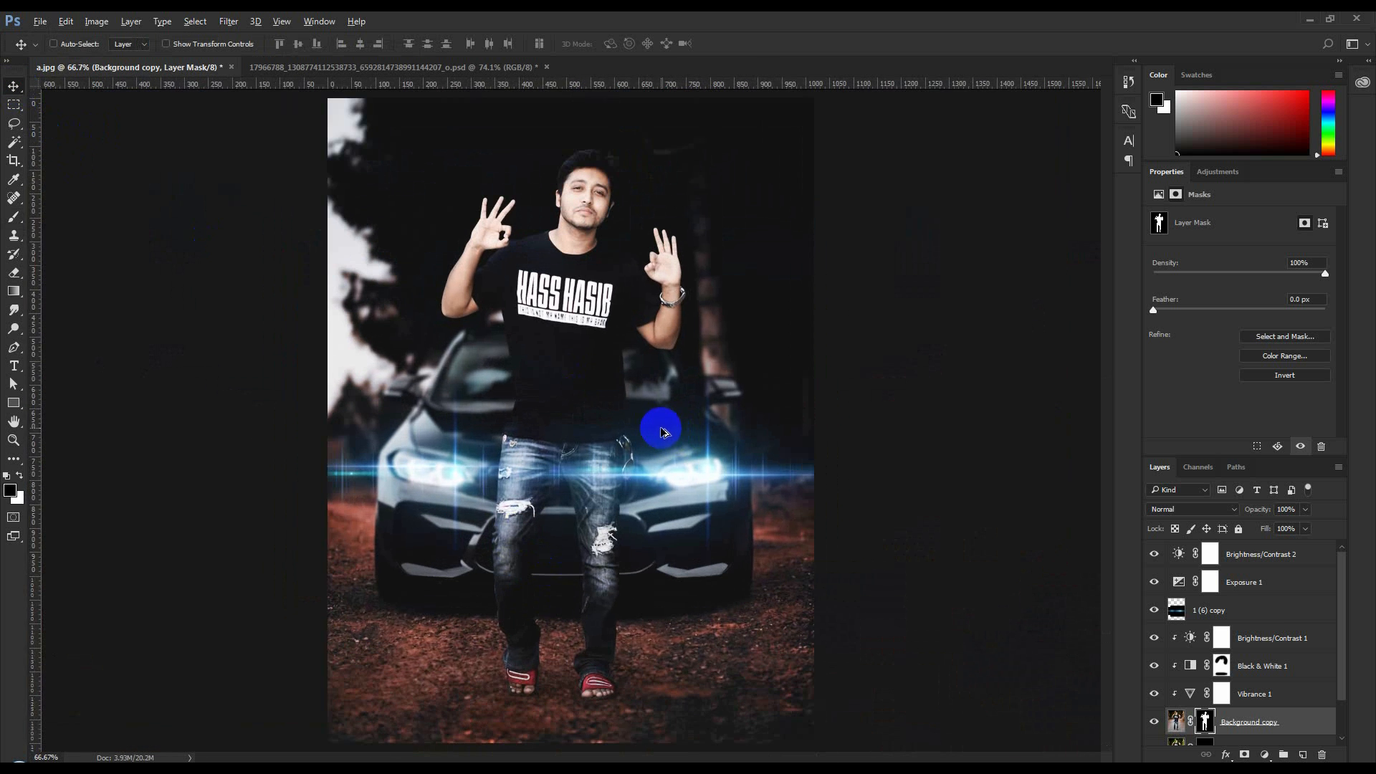
pyautogui.scroll(-1, 662, 431)
pyautogui.click(1278, 562)
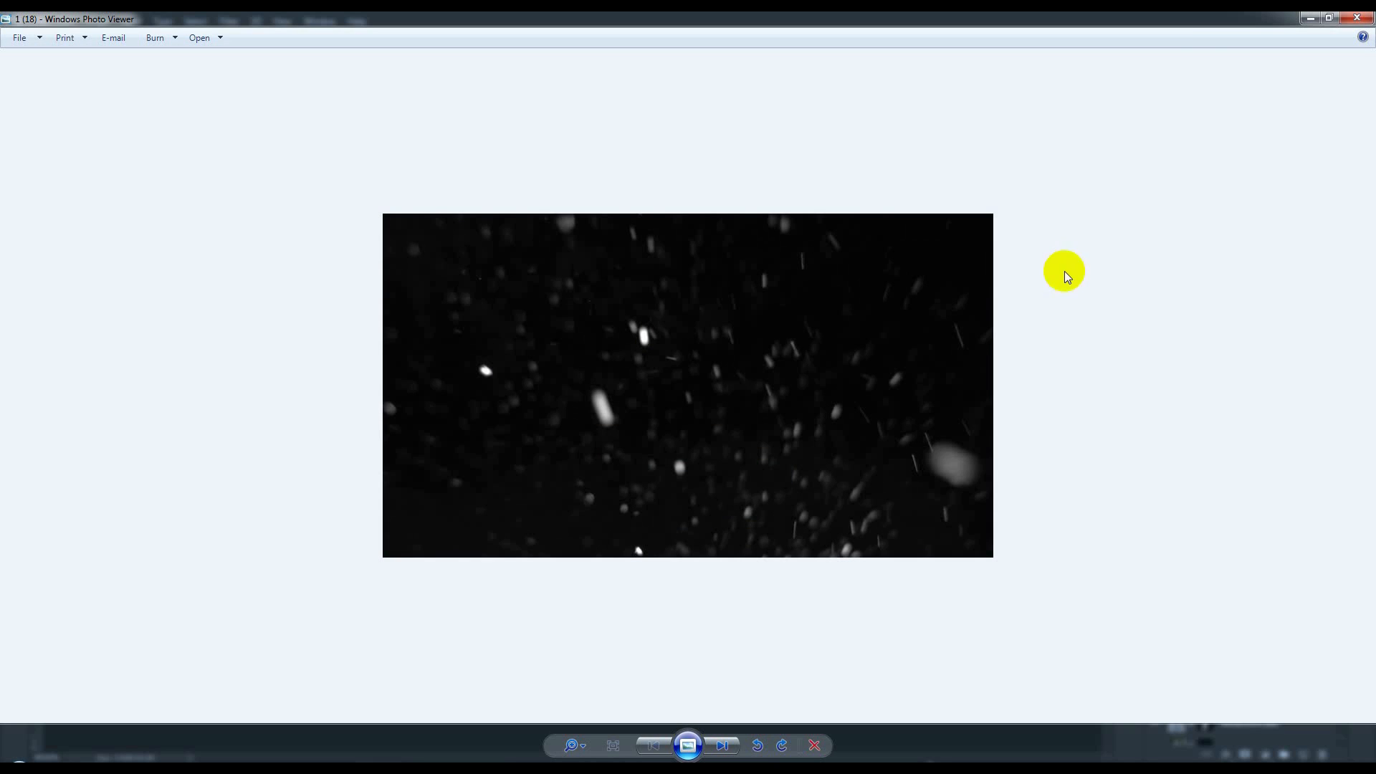
pyautogui.click(1344, 25)
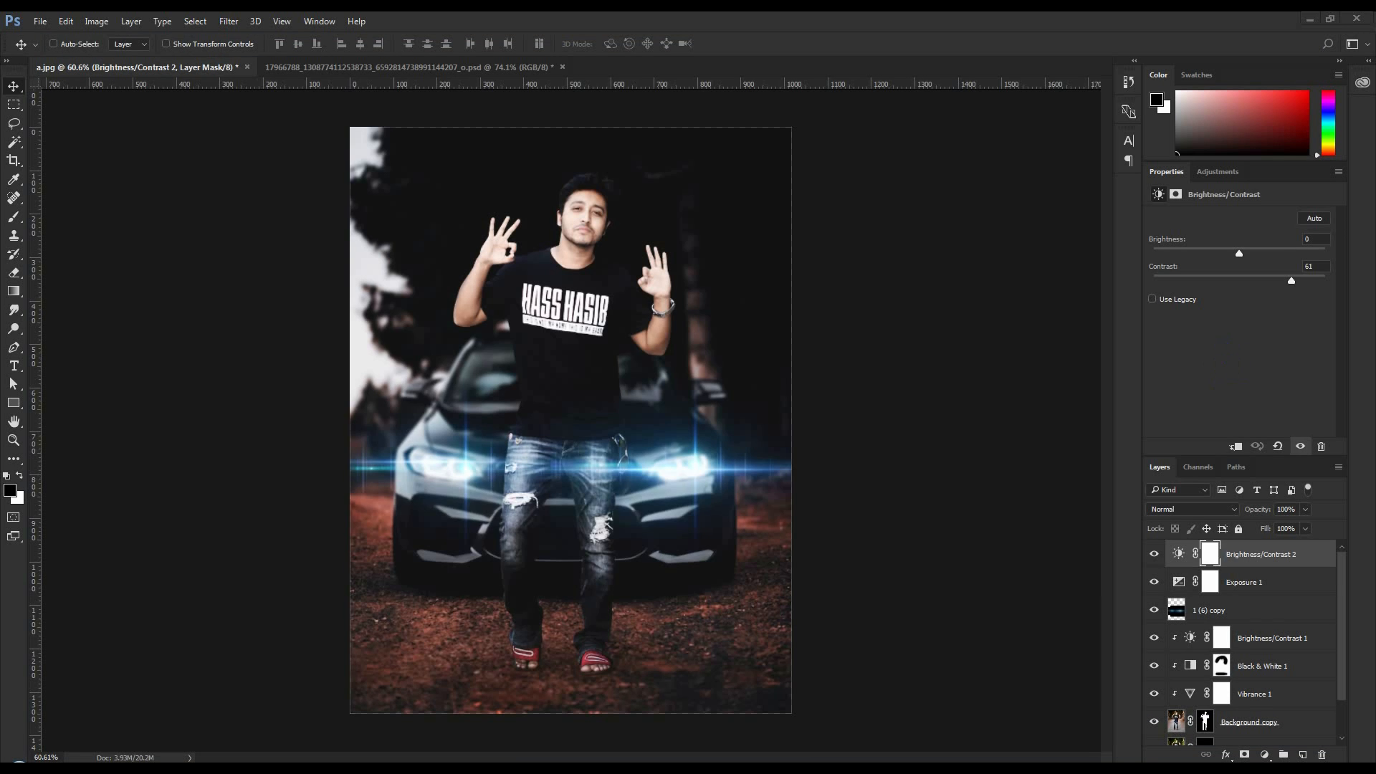
pyautogui.moveTo(530, 643); pyautogui.dragTo(531, 648)
pyautogui.moveTo(593, 524); pyautogui.dragTo(592, 723)
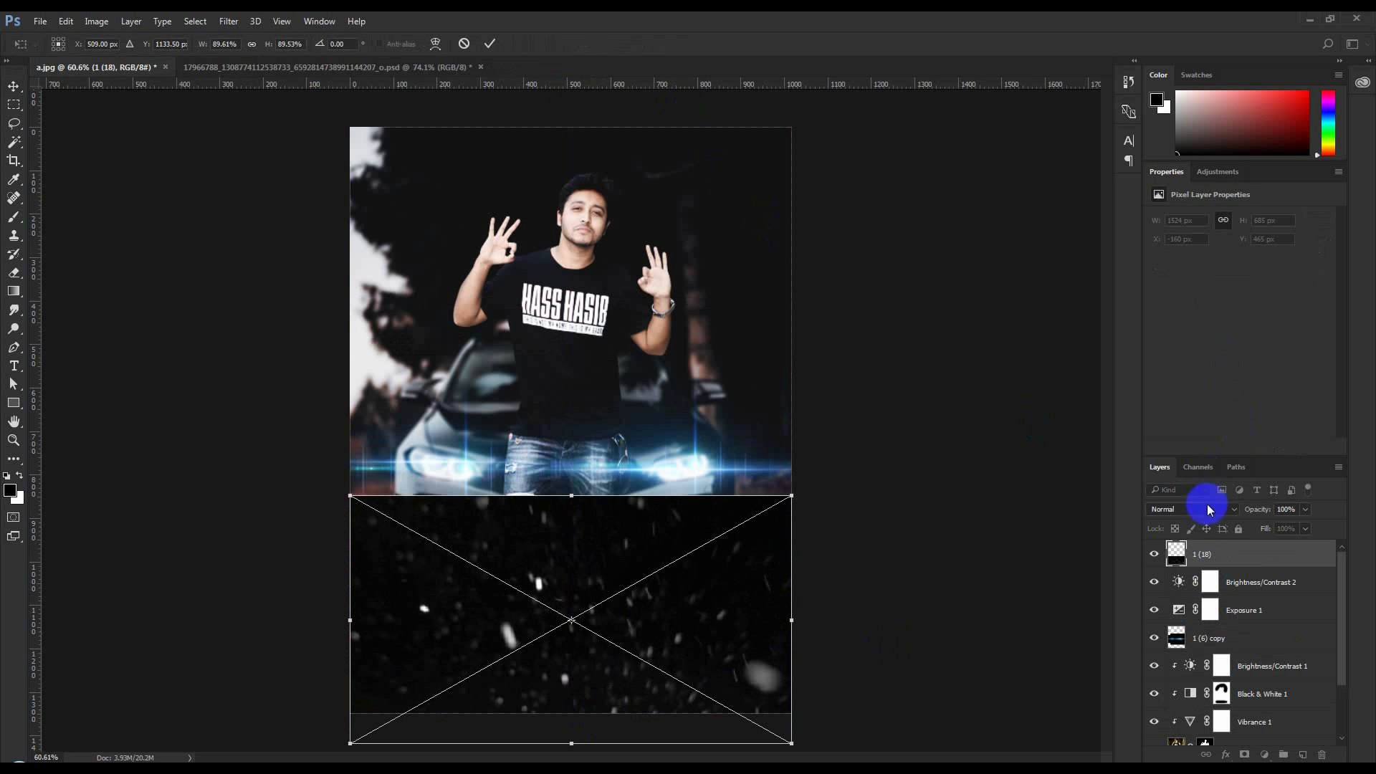
pyautogui.click(1204, 507)
pyautogui.click(1158, 317)
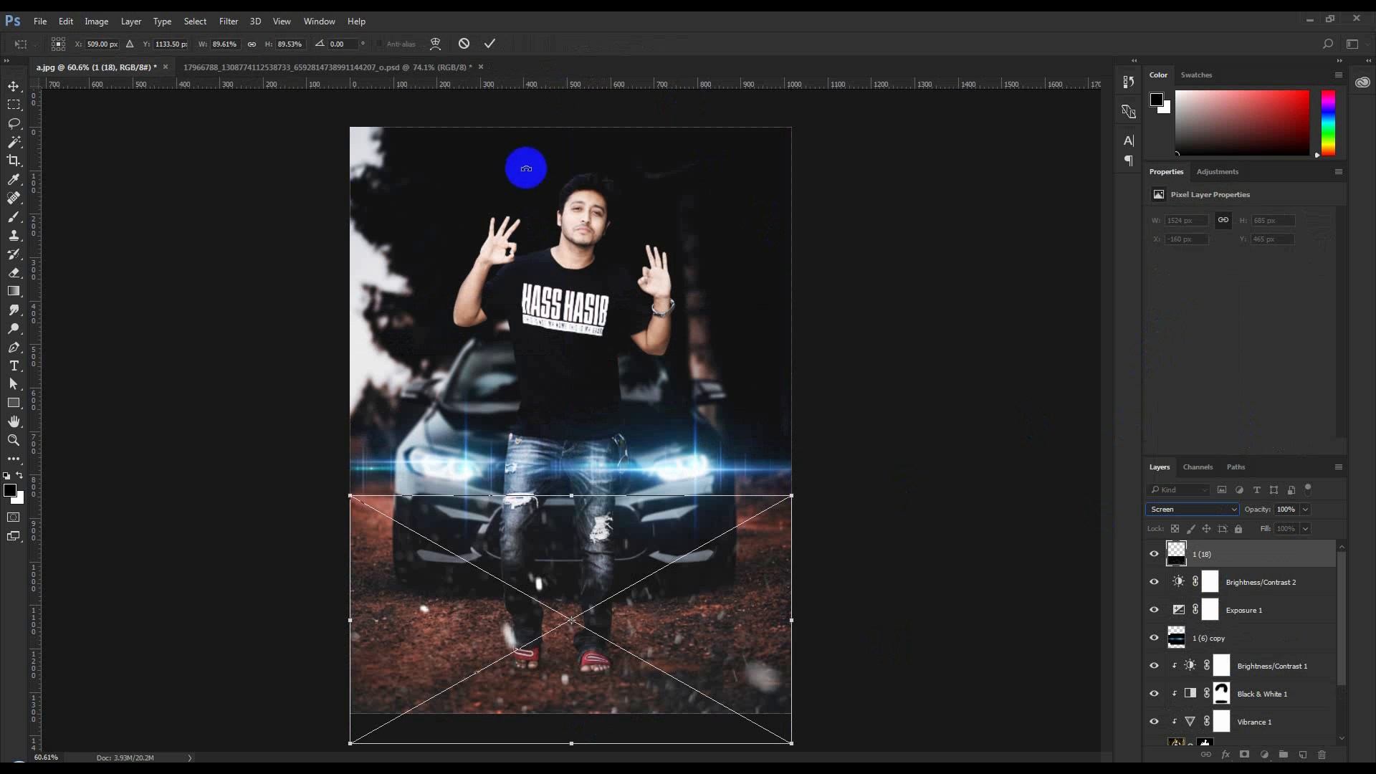
pyautogui.click(490, 44)
# Move the 1 (18) layer beneath 1 (6) copy, and enlarge and rotate it to about 3145 × 2344 px across the photo
pyautogui.moveTo(1259, 555); pyautogui.dragTo(1211, 649)
pyautogui.moveTo(783, 561); pyautogui.dragTo(780, 605)
pyautogui.hotkey('ctrl', 't')
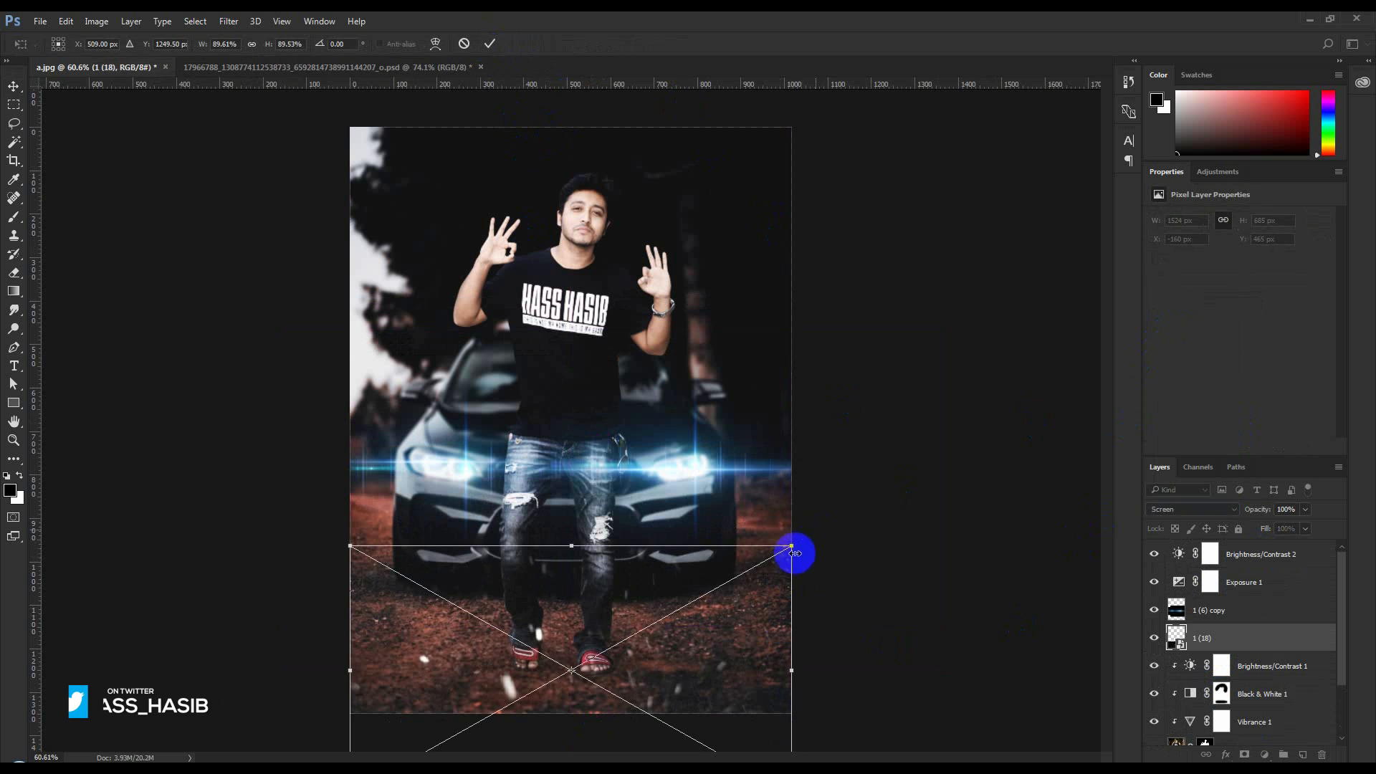
pyautogui.moveTo(792, 553); pyautogui.dragTo(936, 443)
pyautogui.moveTo(990, 398); pyautogui.dragTo(1056, 540)
pyautogui.moveTo(922, 643); pyautogui.dragTo(841, 555)
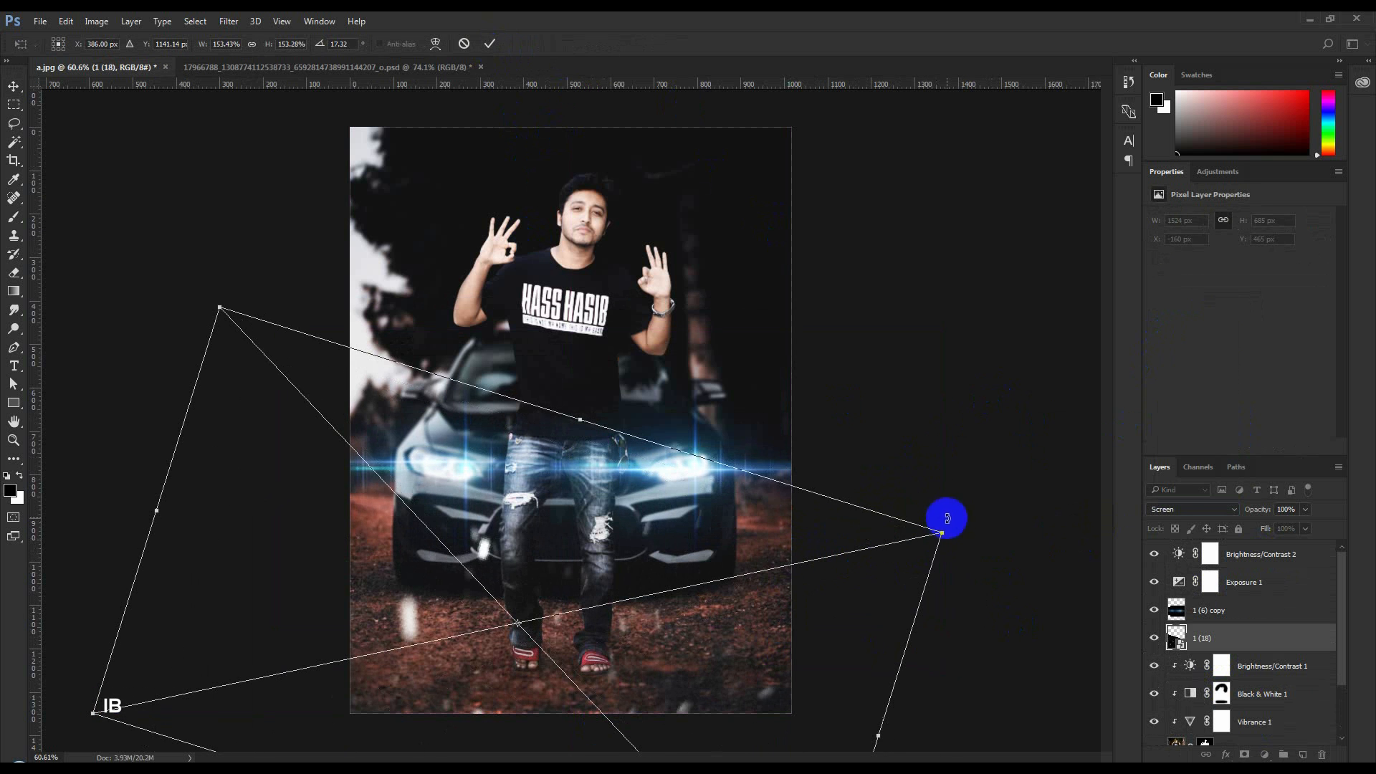
pyautogui.moveTo(940, 535); pyautogui.dragTo(1172, 358)
pyautogui.moveTo(887, 510); pyautogui.dragTo(859, 374)
pyautogui.press('Return')
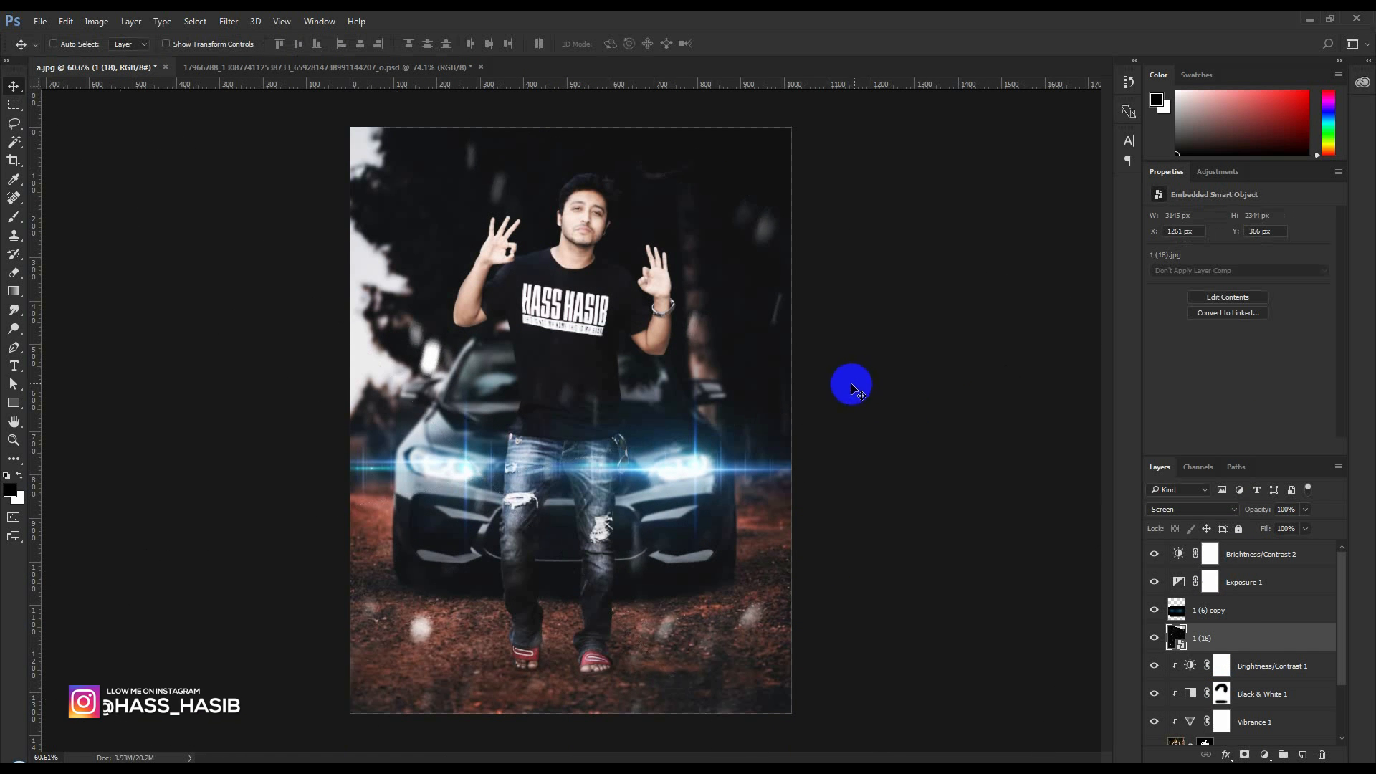
# Rasterize the 1 (18) layer and set its Levels black input to 15 and its opacity to 78%
pyautogui.rightClick(1253, 637)
pyautogui.click(1092, 335)
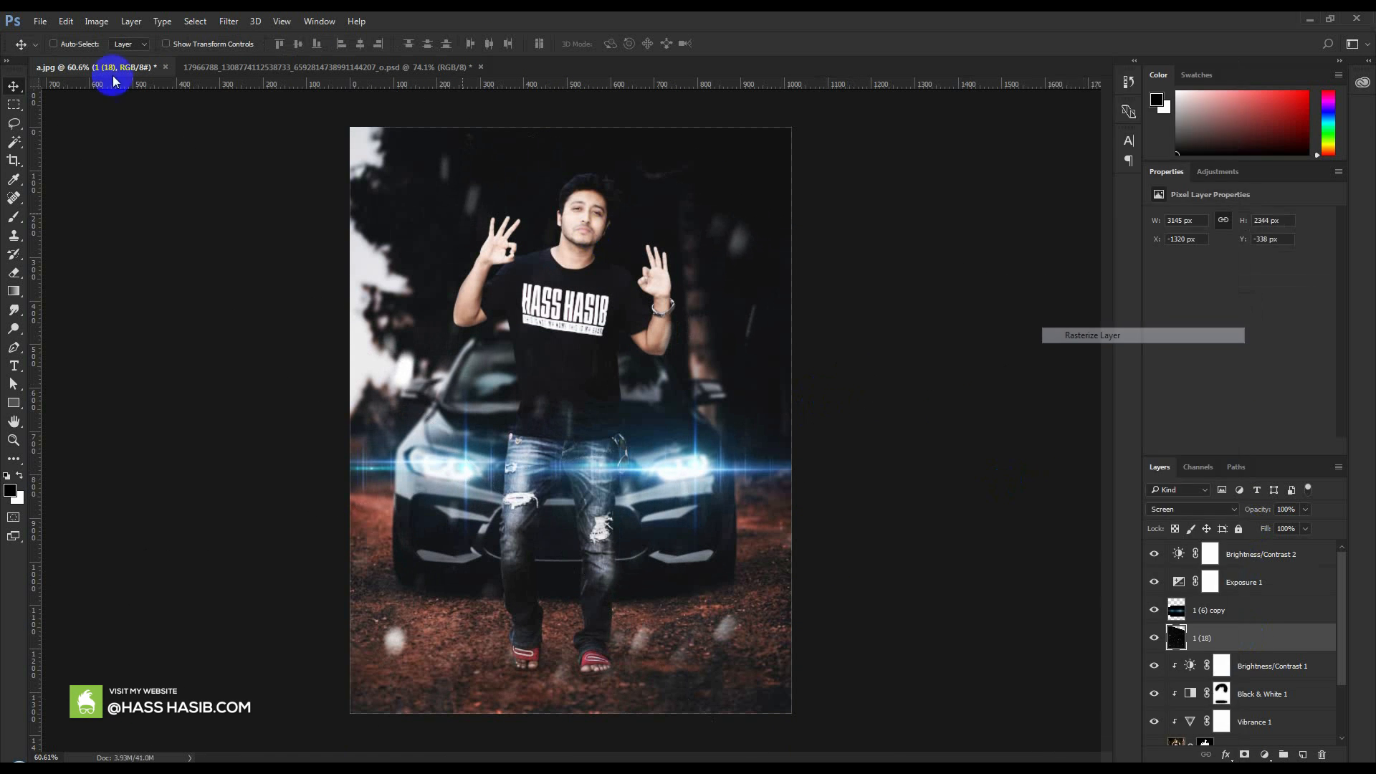
pyautogui.click(96, 21)
pyautogui.moveTo(122, 51)
pyautogui.click(345, 67)
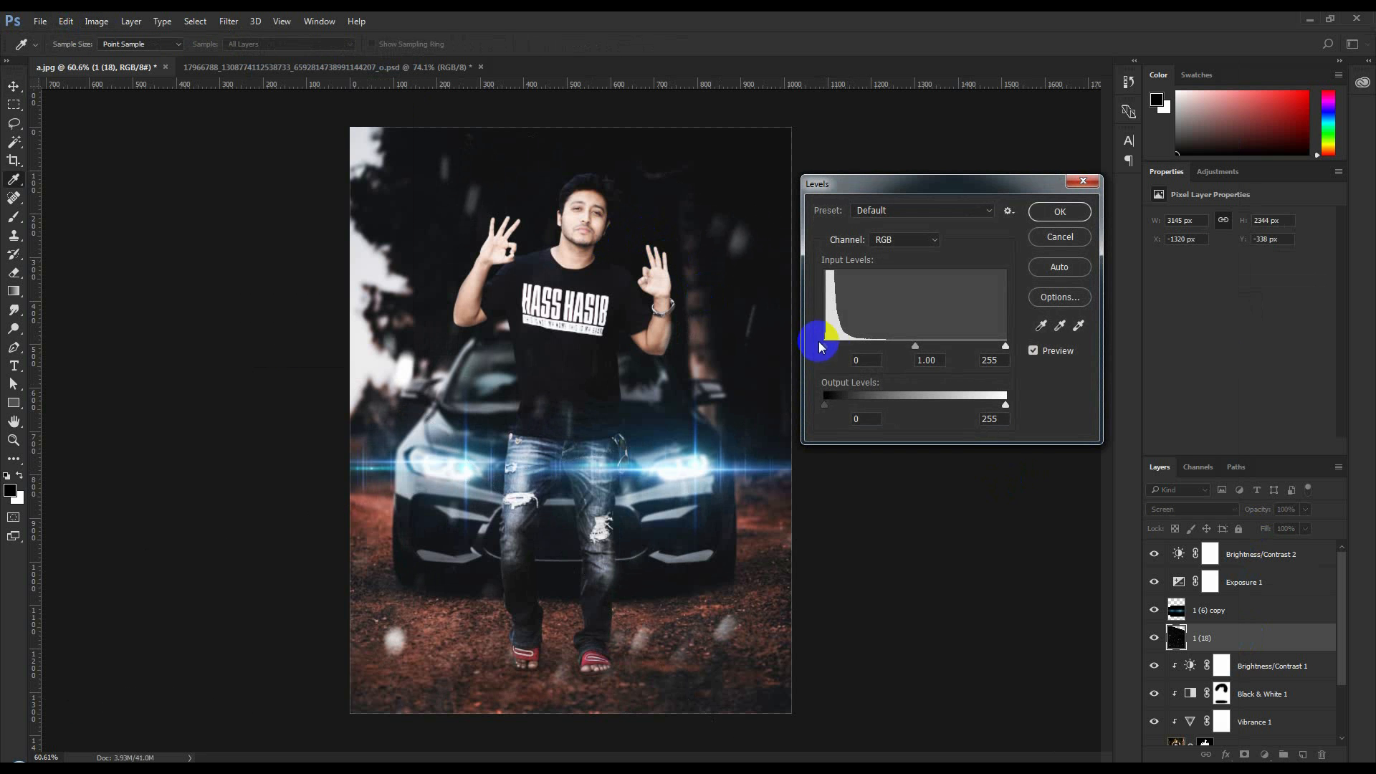
pyautogui.moveTo(833, 347); pyautogui.dragTo(836, 349)
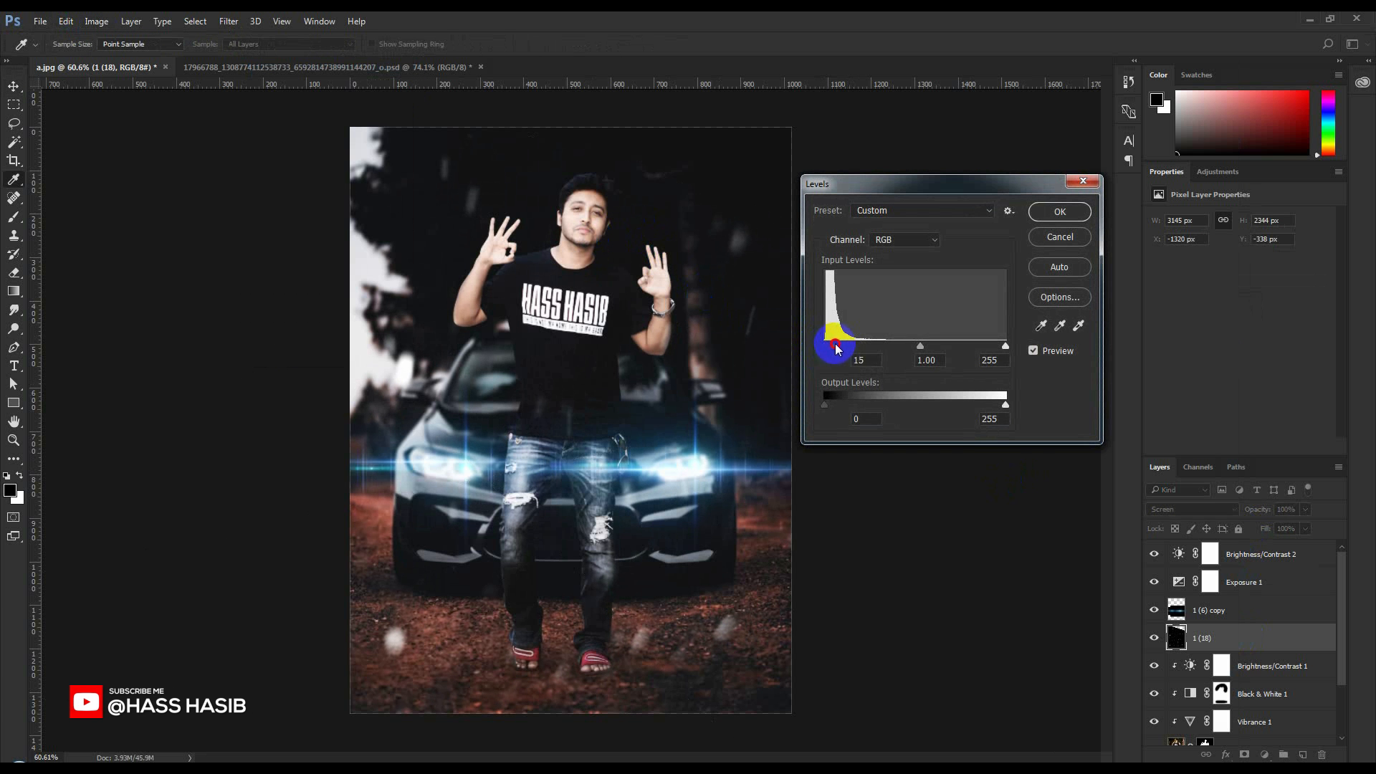
pyautogui.click(1058, 210)
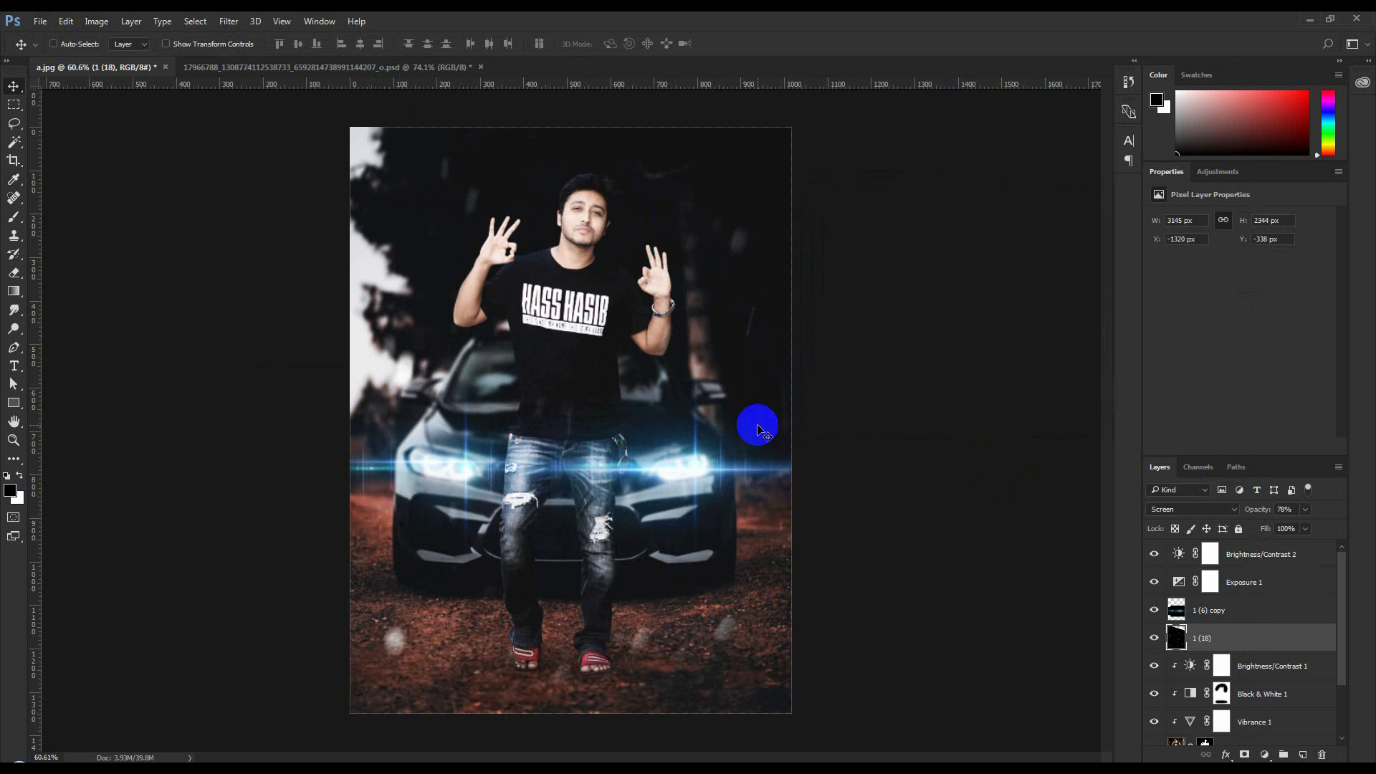
# Stamp all visible layers into a new layer above Brightness/Contrast 2
pyautogui.click(1229, 564)
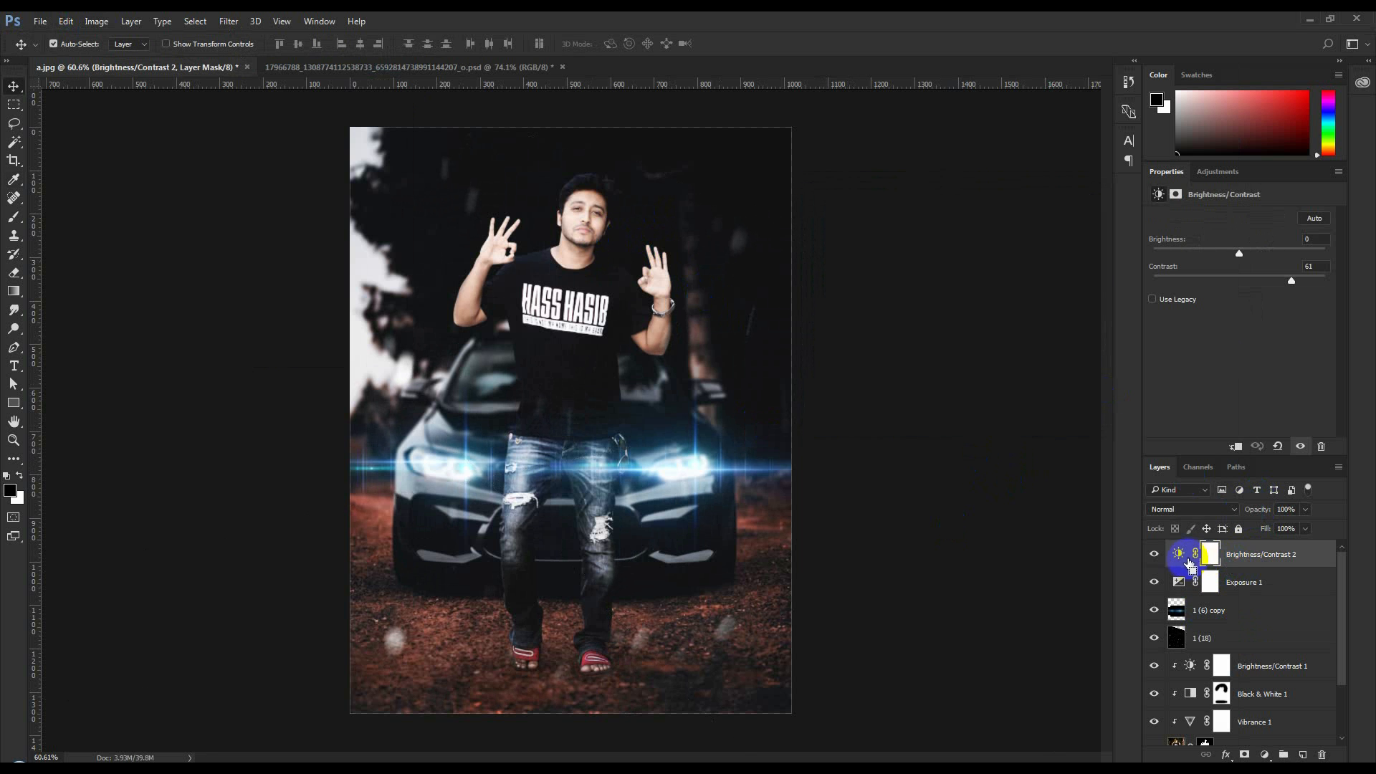
pyautogui.hotkey('ctrl', 'alt', 'shift', 'e')
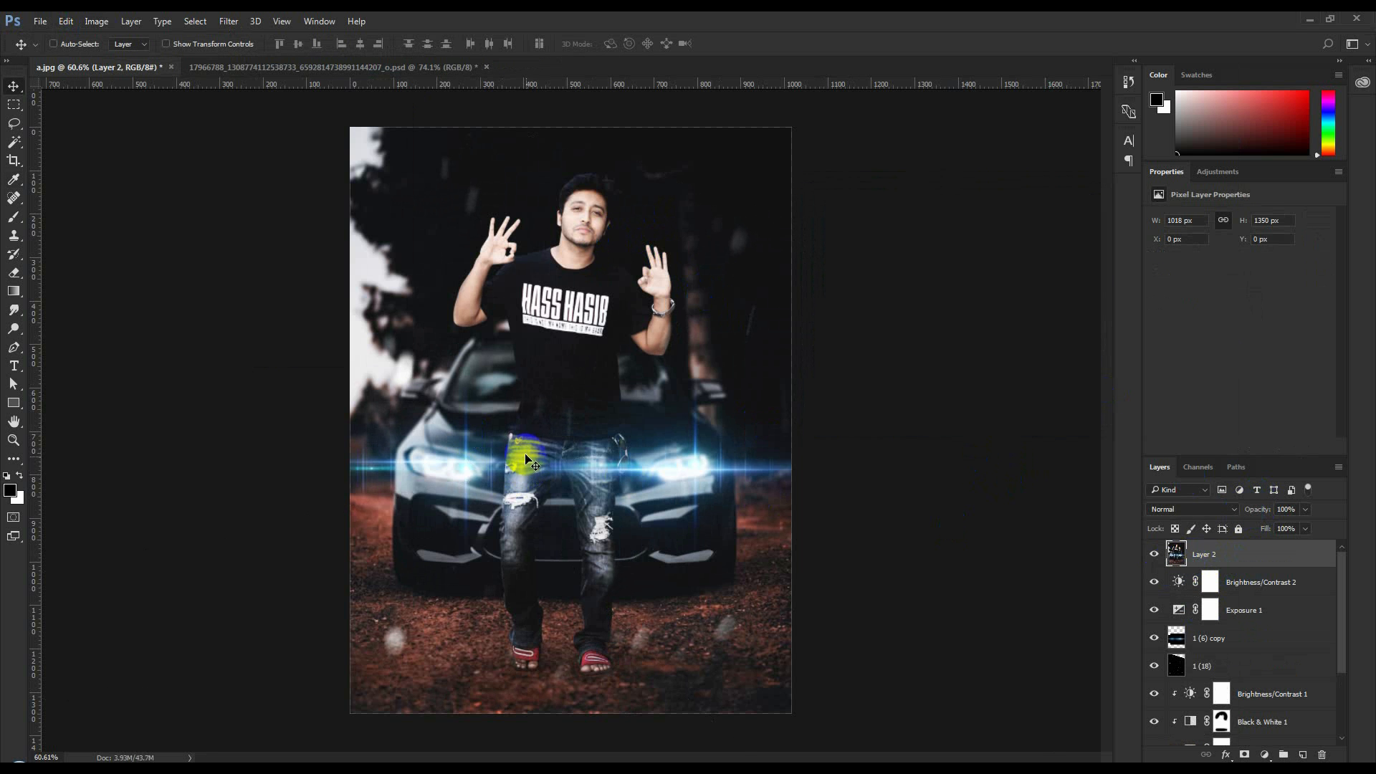
pyautogui.click(13, 365)
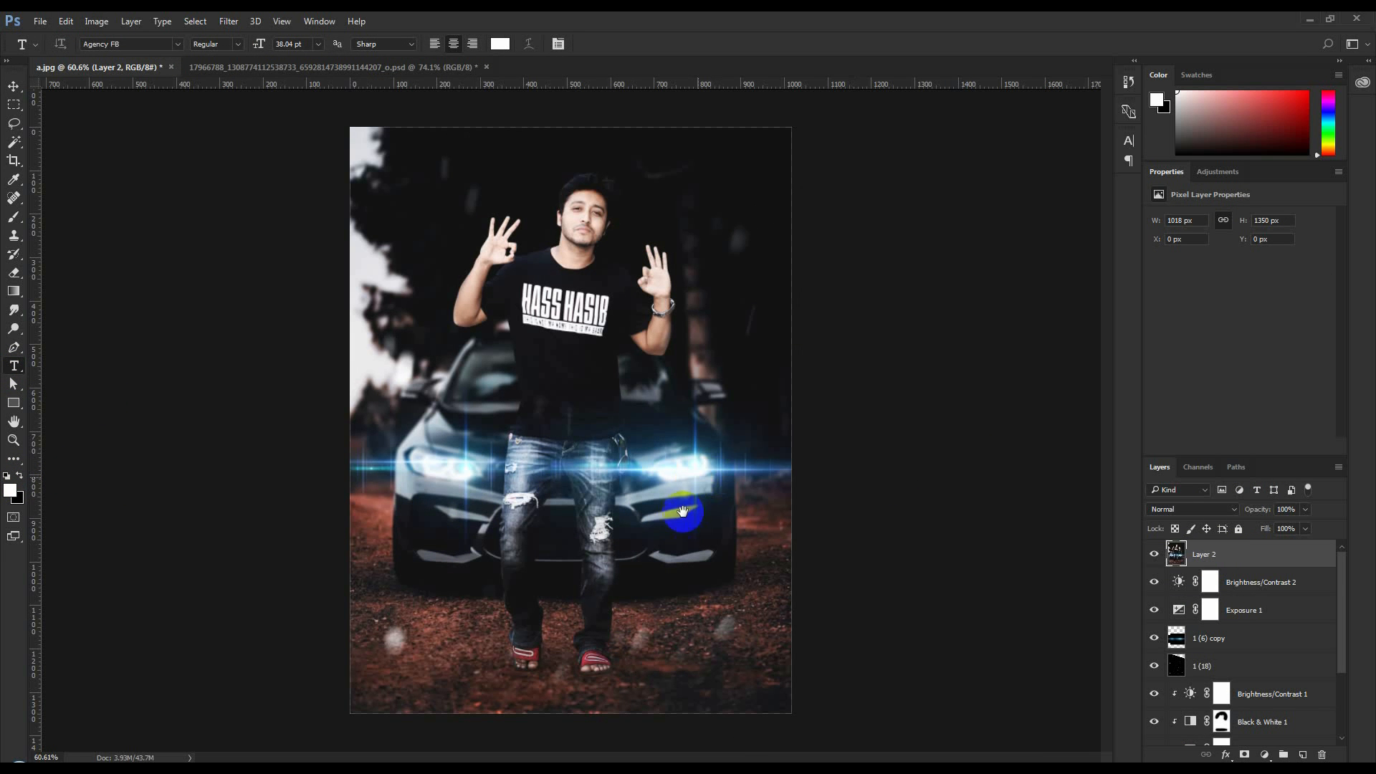
pyautogui.click(13, 86)
# Hide Layer 2 and the 1 (18) particle layer, and stamp the remaining visible layers into a new top layer
pyautogui.click(1159, 560)
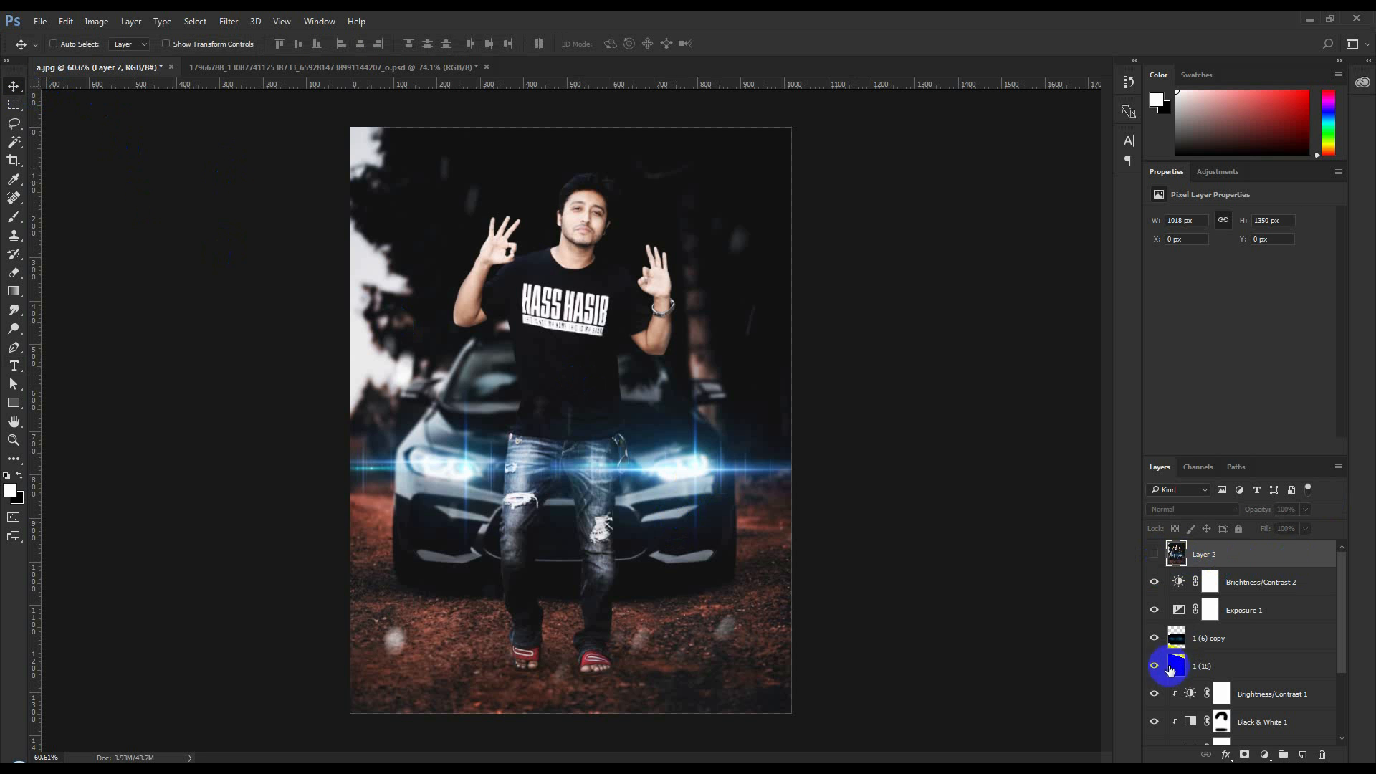
pyautogui.click(1154, 667)
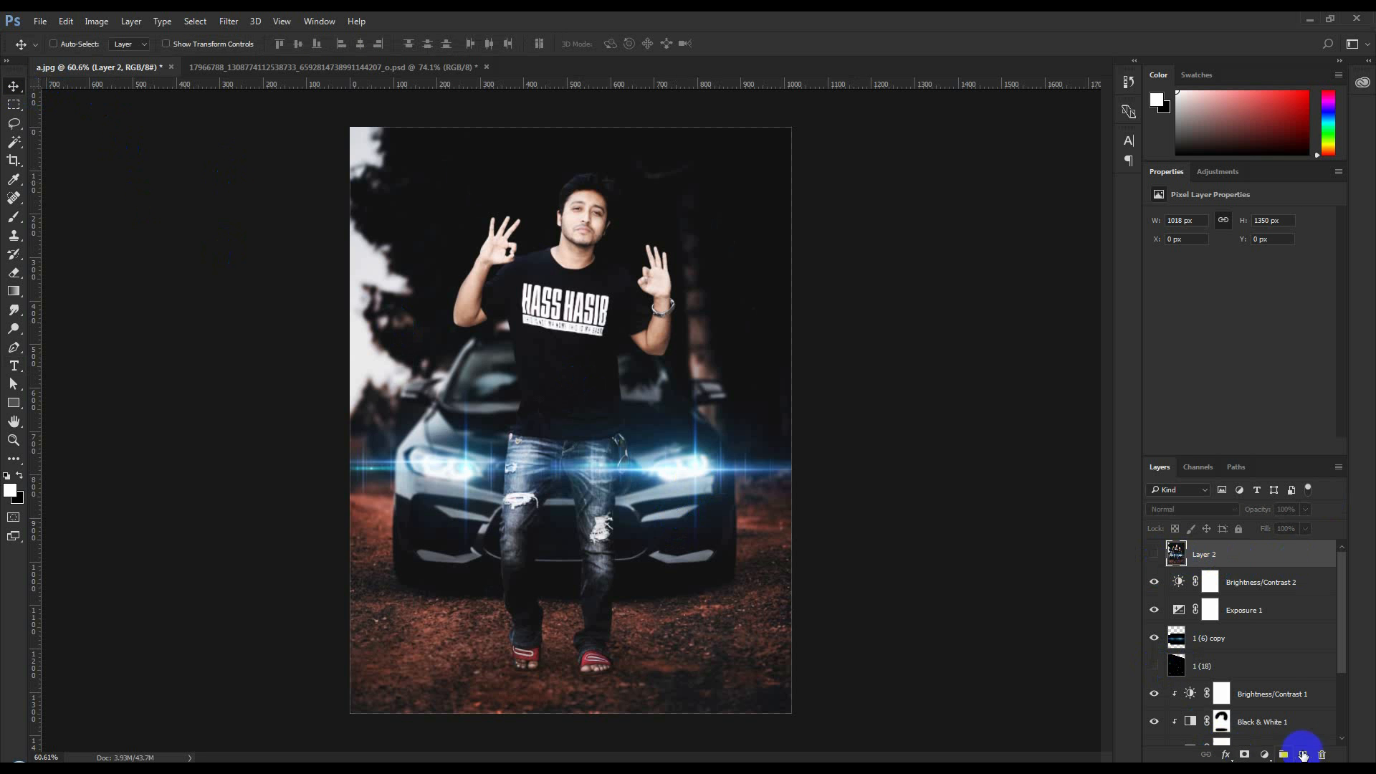
pyautogui.click(1302, 754)
pyautogui.hotkey('ctrl', 'shift', 'alt', 'e')
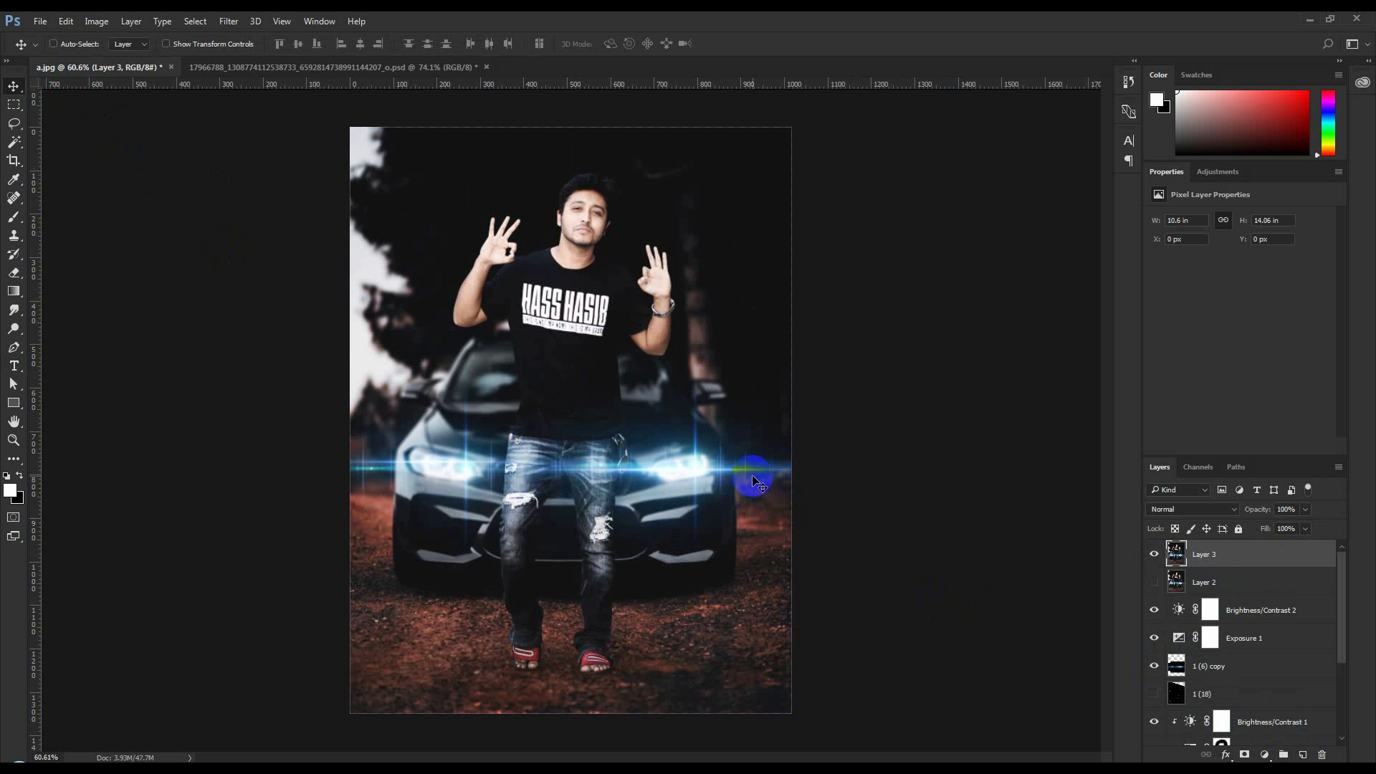
# Adjust Layer 3 with the Camera Raw filter: Clarity +9, Vibrance +18, Temperature +3 and Tint -2
pyautogui.click(1266, 754)
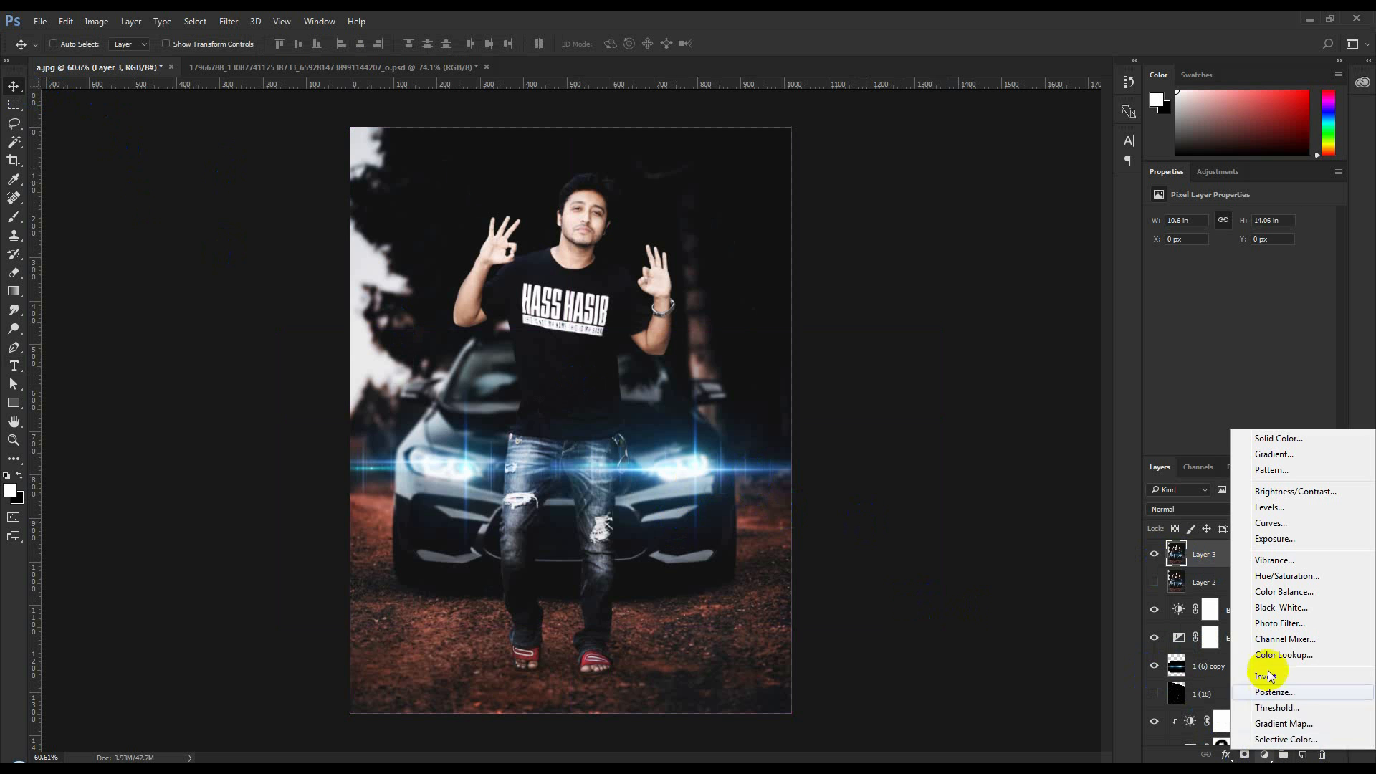
pyautogui.click(238, 20)
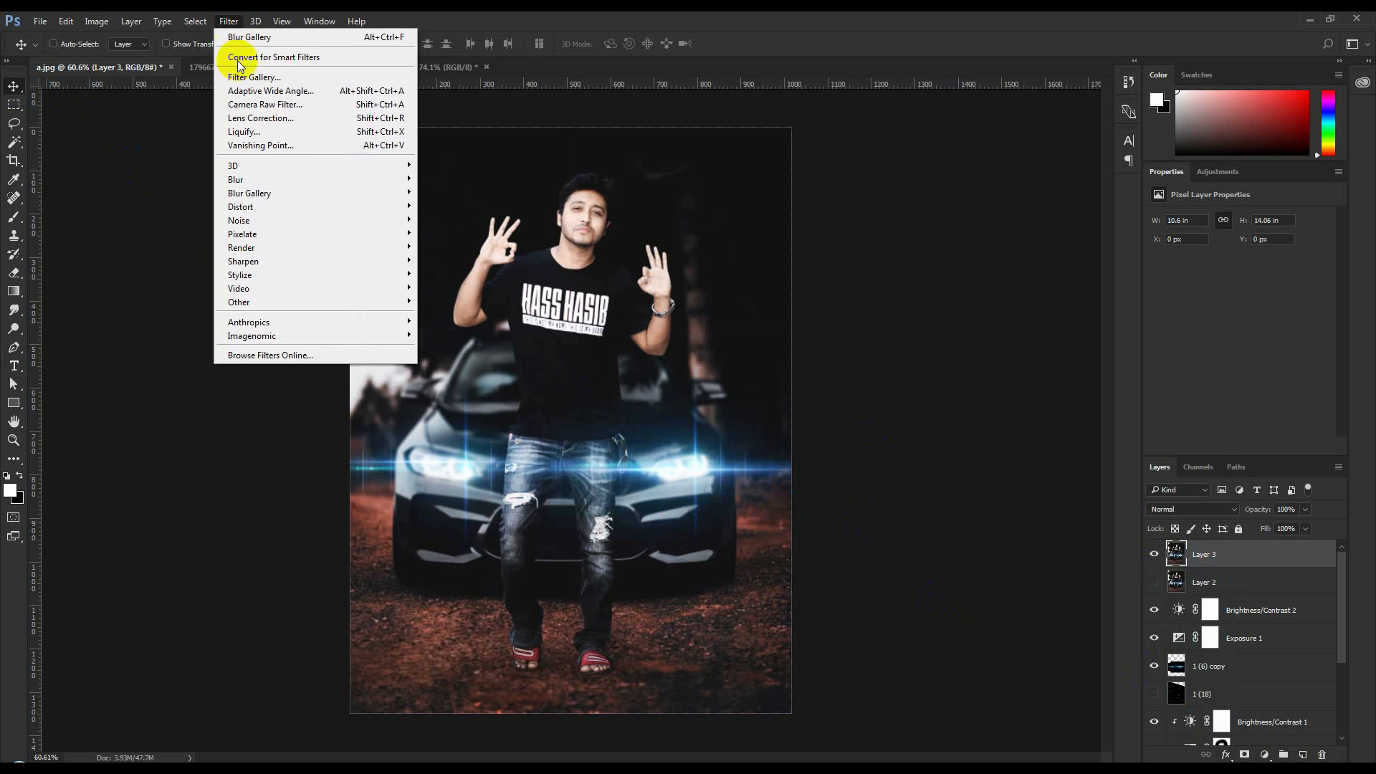
pyautogui.click(244, 107)
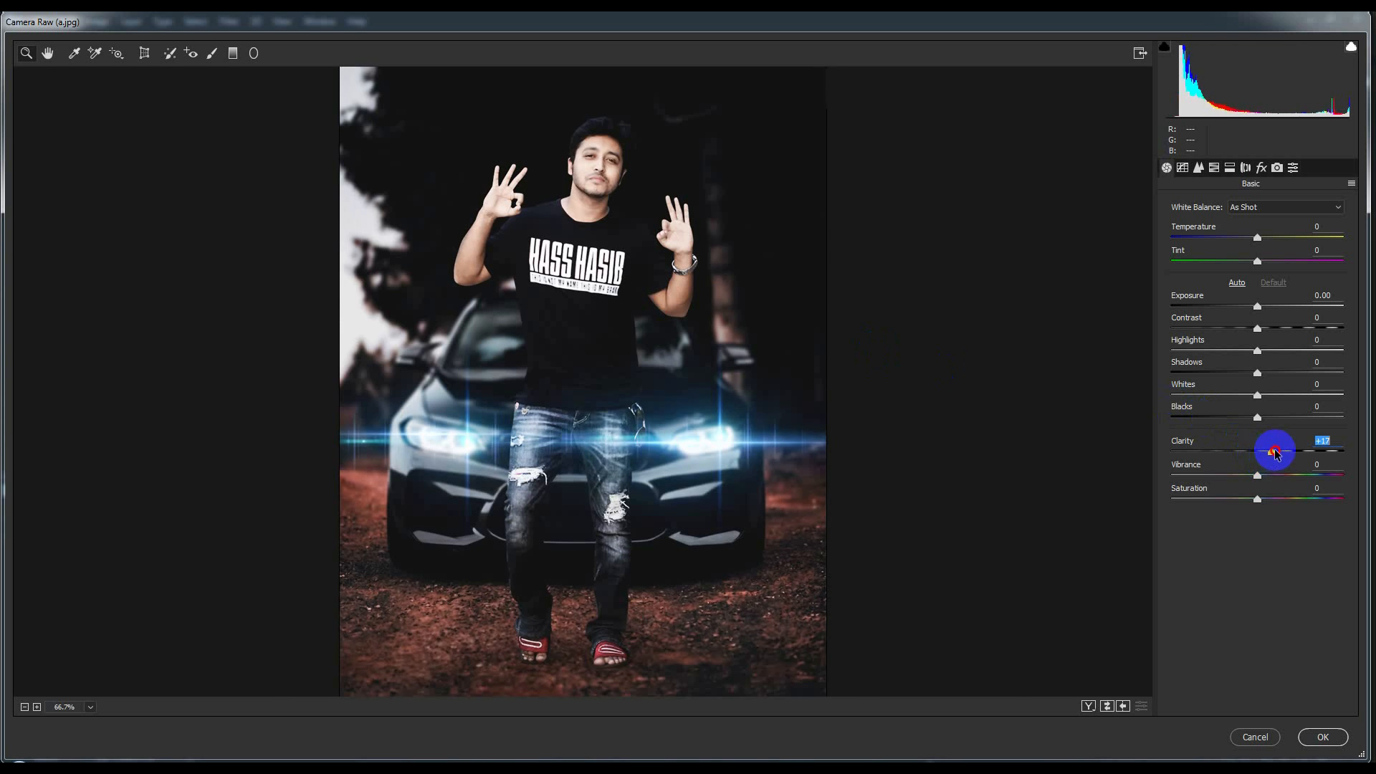
pyautogui.moveTo(1266, 450)
pyautogui.mouseDown()
pyautogui.moveTo(1277, 473)
pyautogui.moveTo(1230, 469)
pyautogui.moveTo(1274, 470)
pyautogui.mouseUp()
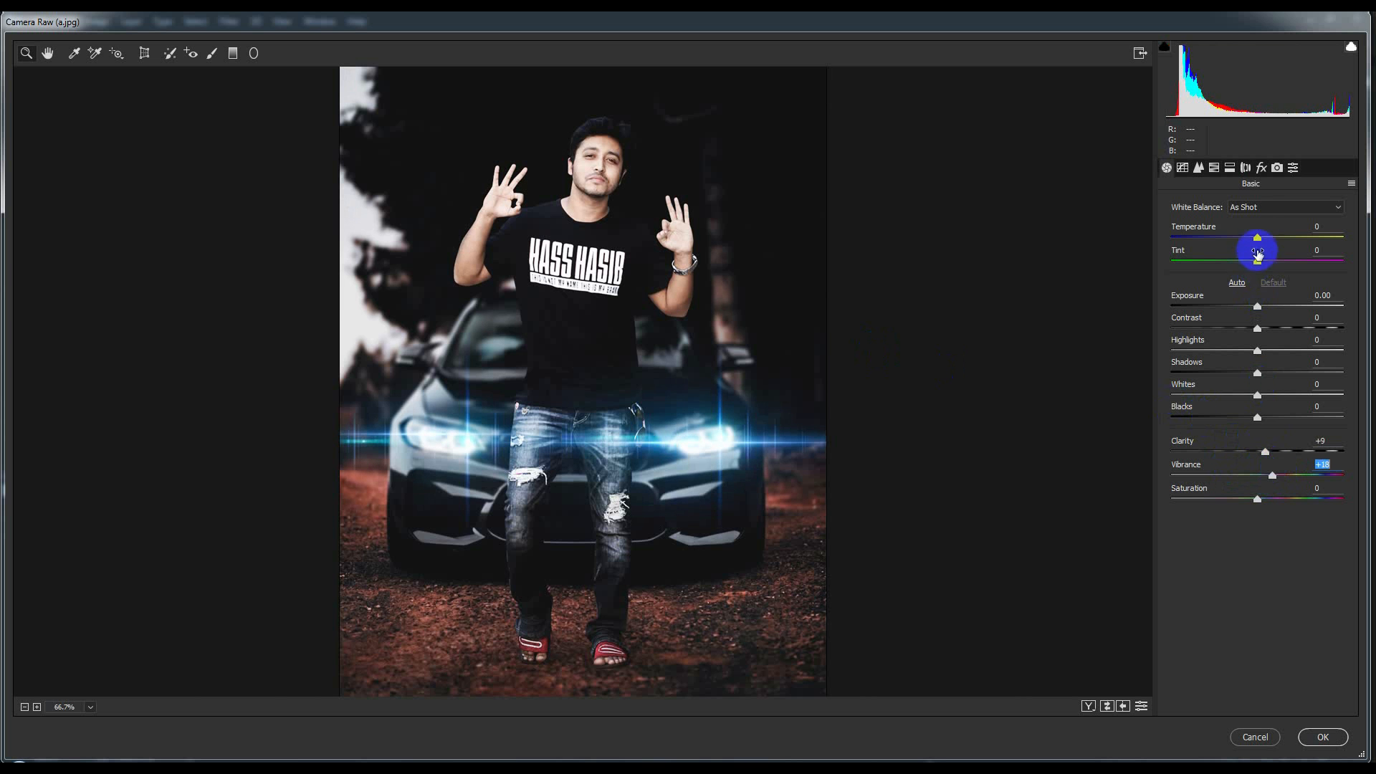
pyautogui.moveTo(1259, 241); pyautogui.dragTo(1253, 241)
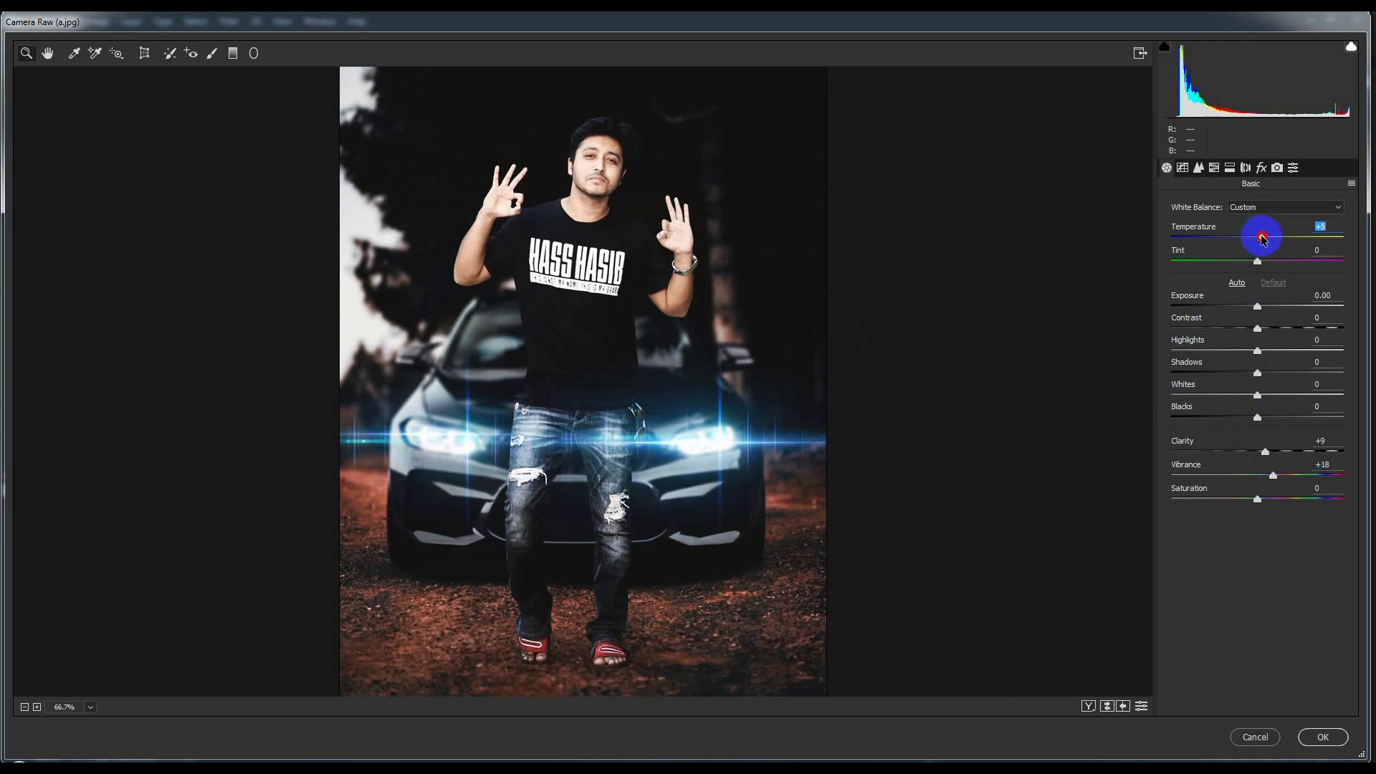
pyautogui.moveTo(1259, 264); pyautogui.dragTo(1254, 263)
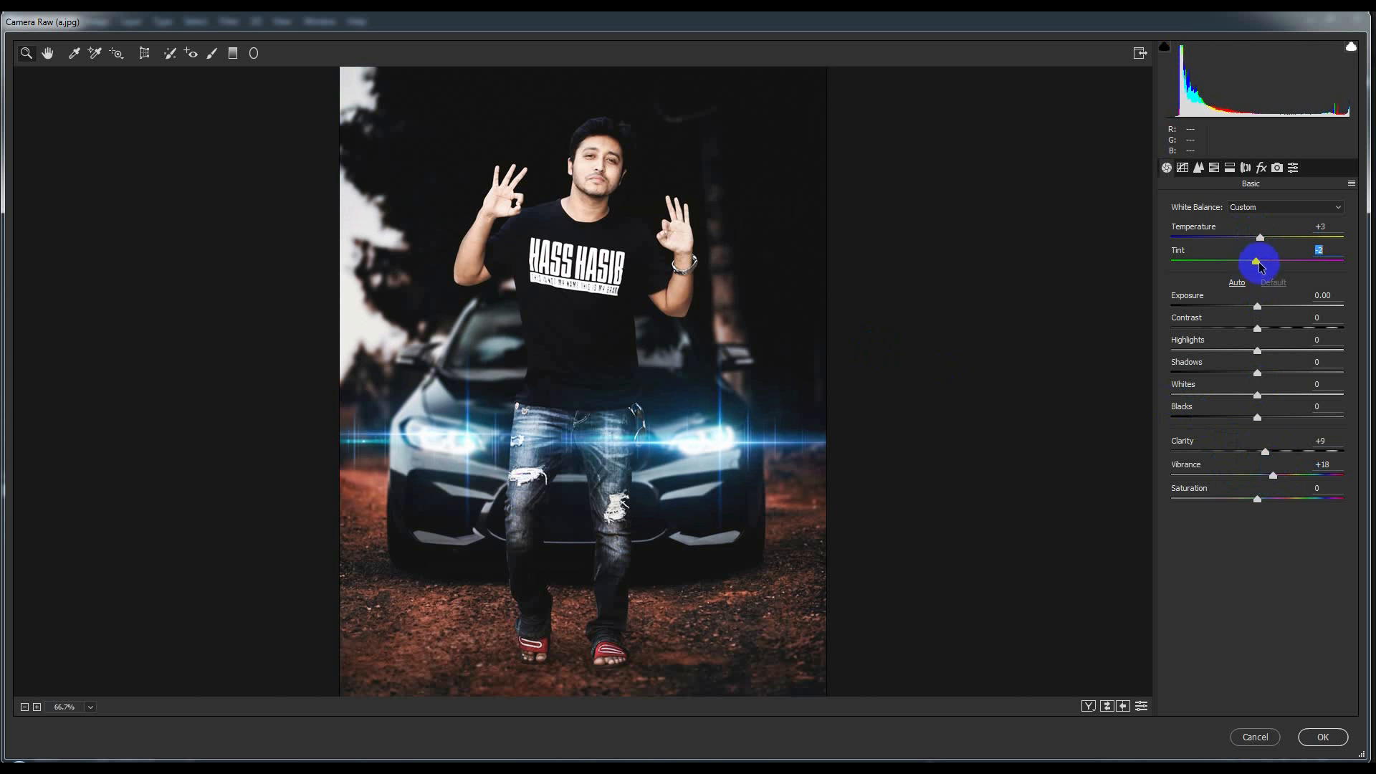
# Set the Camera Raw sharpening amount to 24 and apply the filter to Layer 3
pyautogui.click(1197, 168)
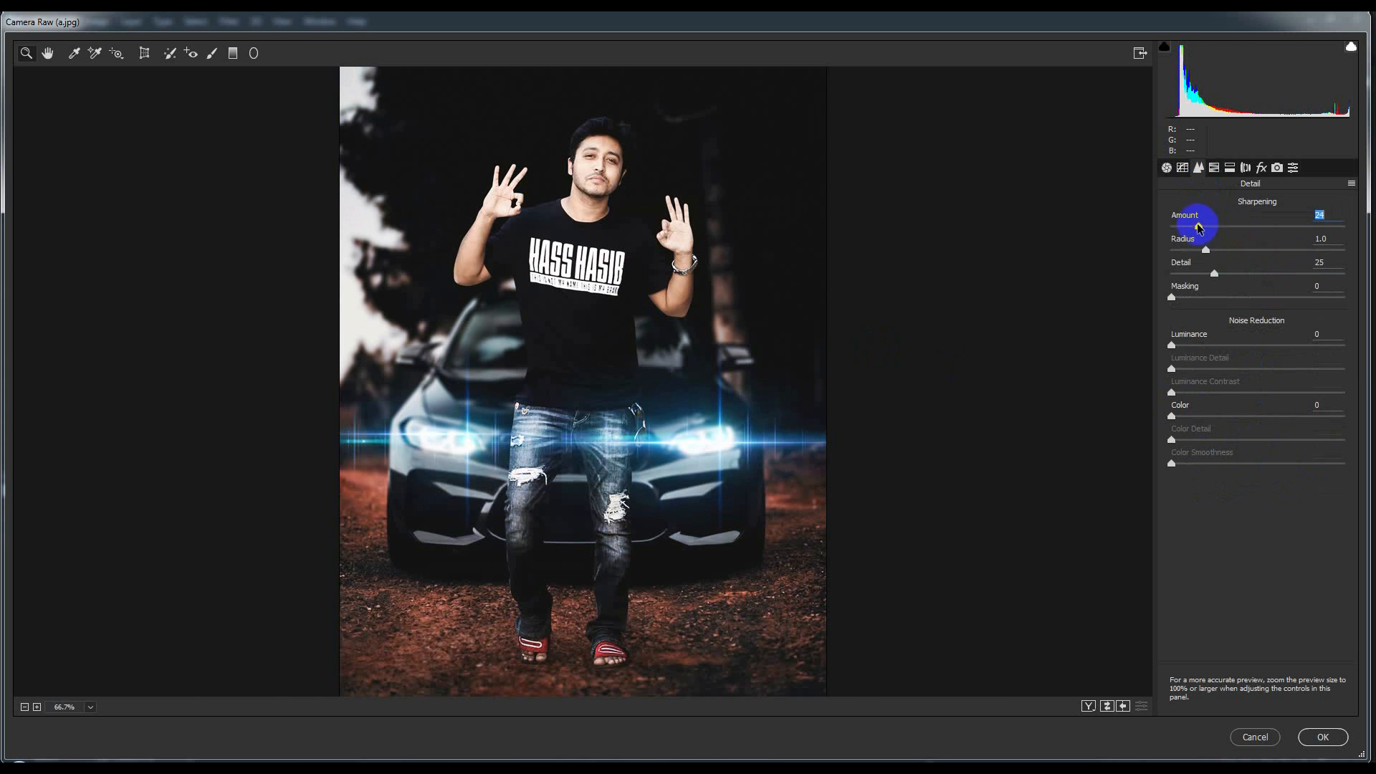
pyautogui.click(1322, 736)
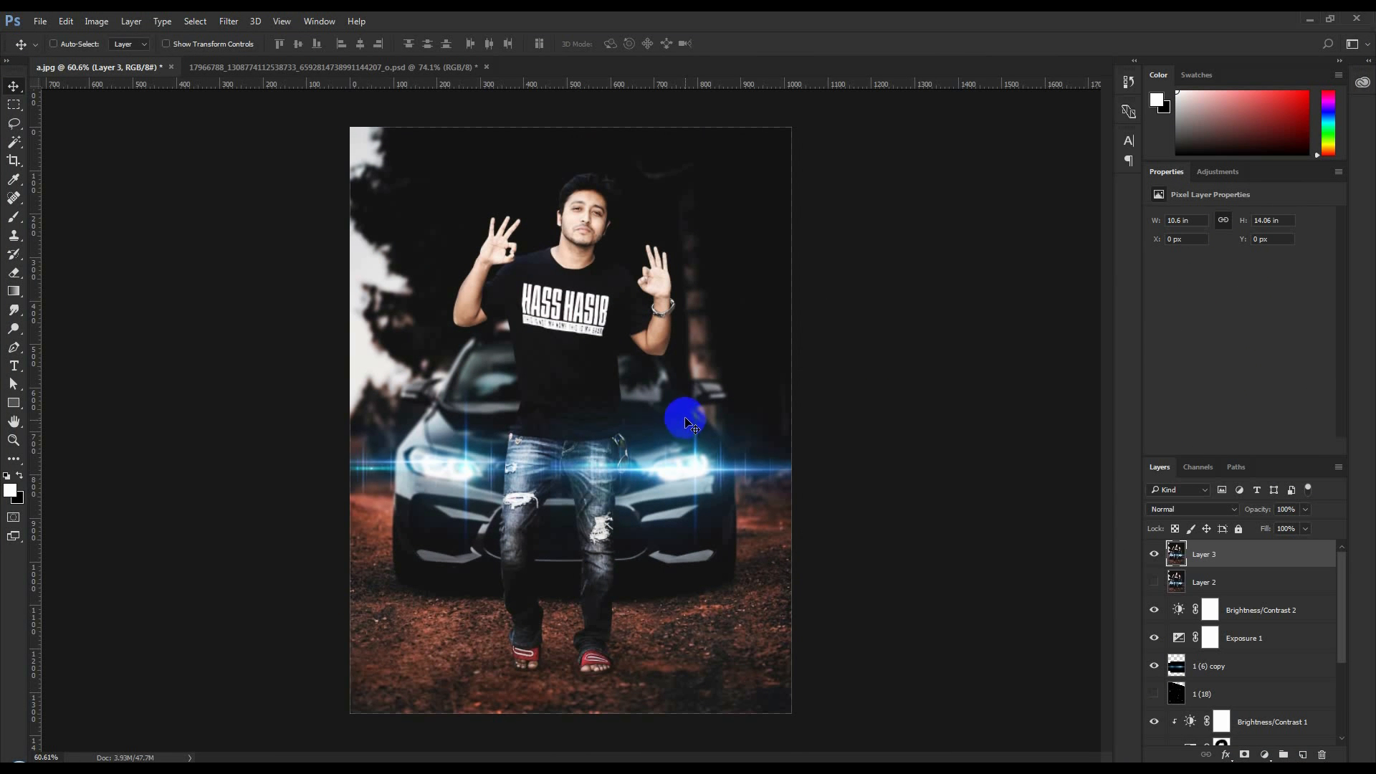
pyautogui.press('ctrl')
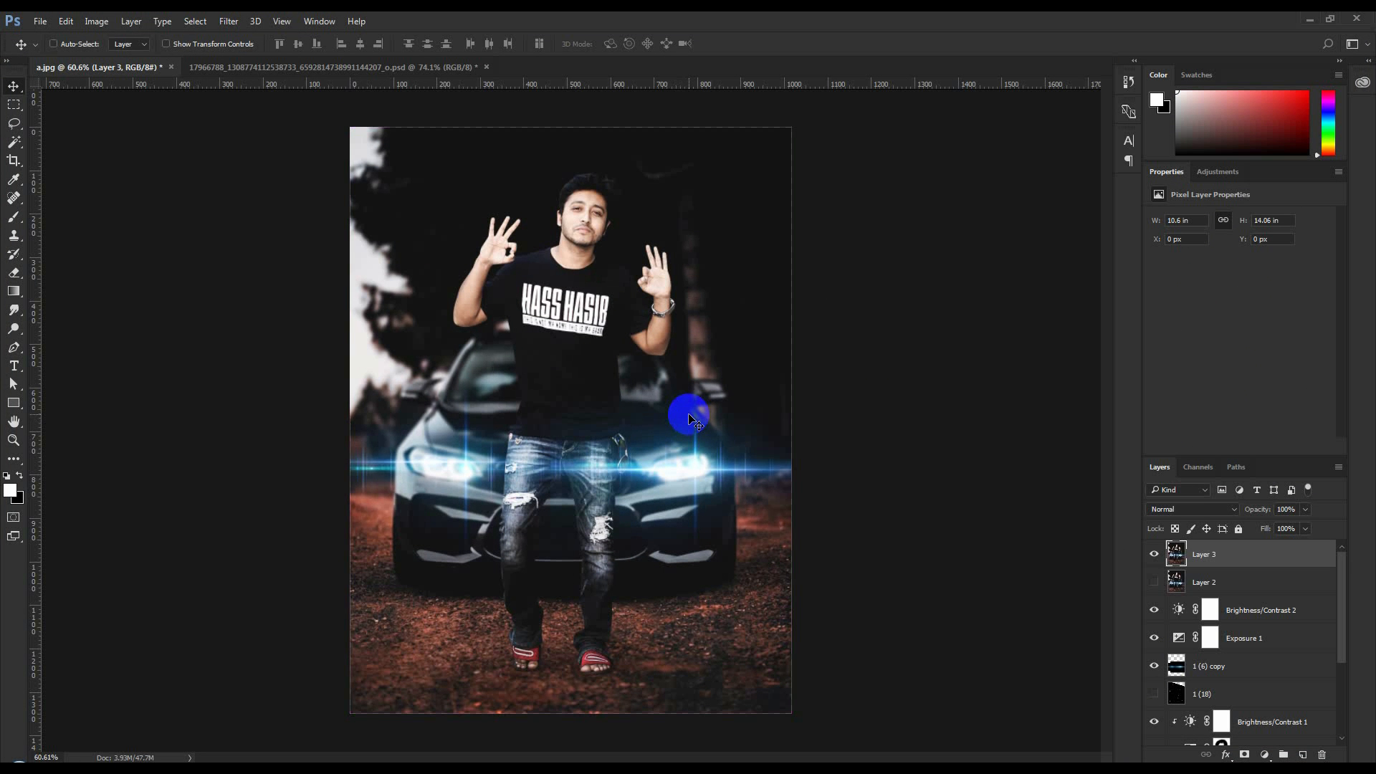